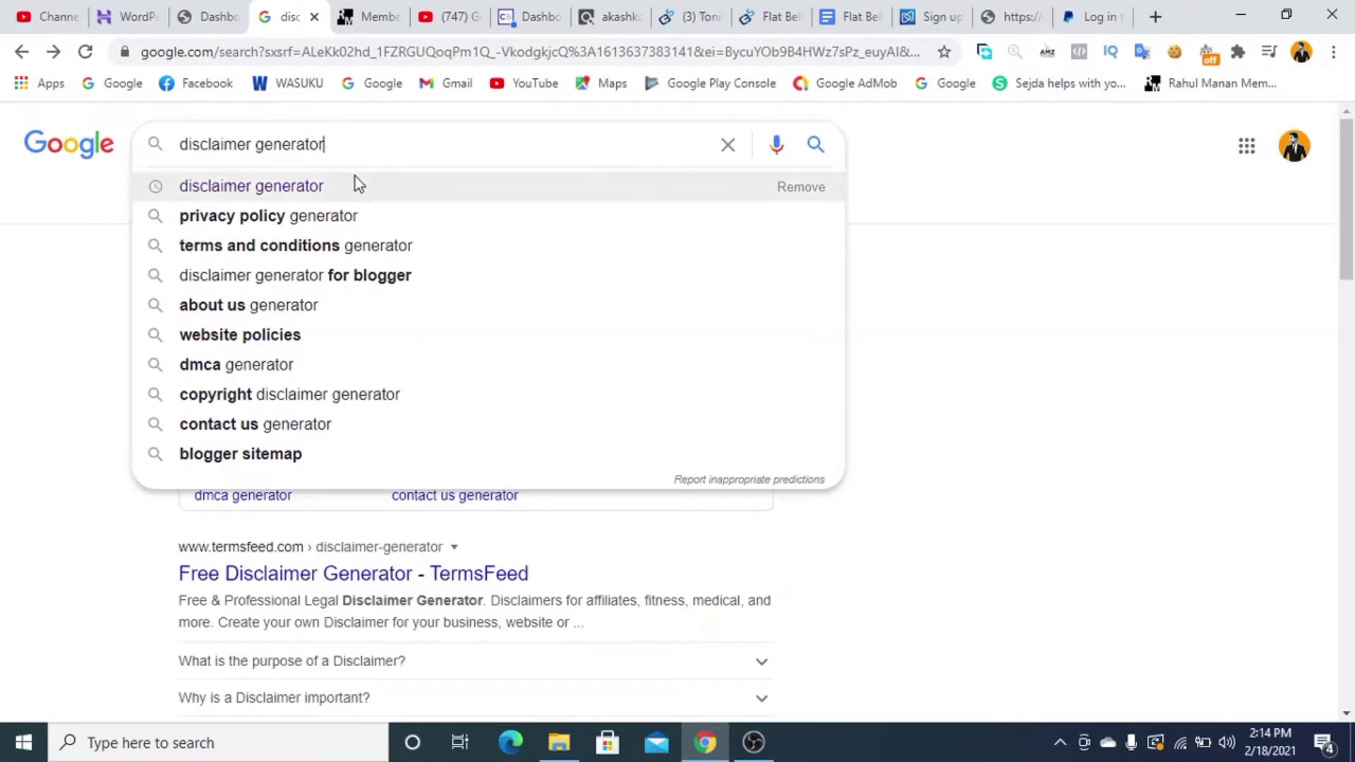
Rerun the disclaimer generator search and open the disclaimergenerator.net 'Disclaimer Generator' result.
{"action": "left_click", "coordinate": [354, 183]}
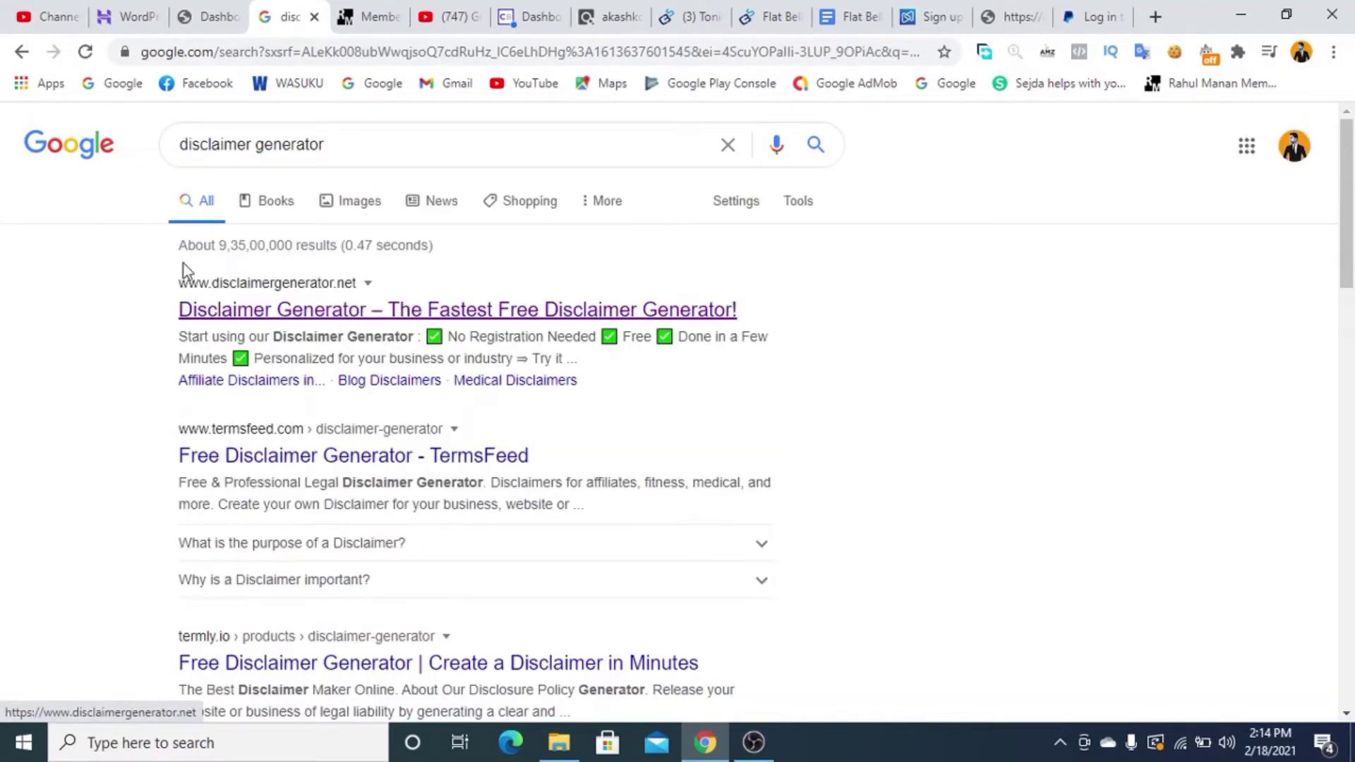
{"action": "left_click", "coordinate": [359, 314]}
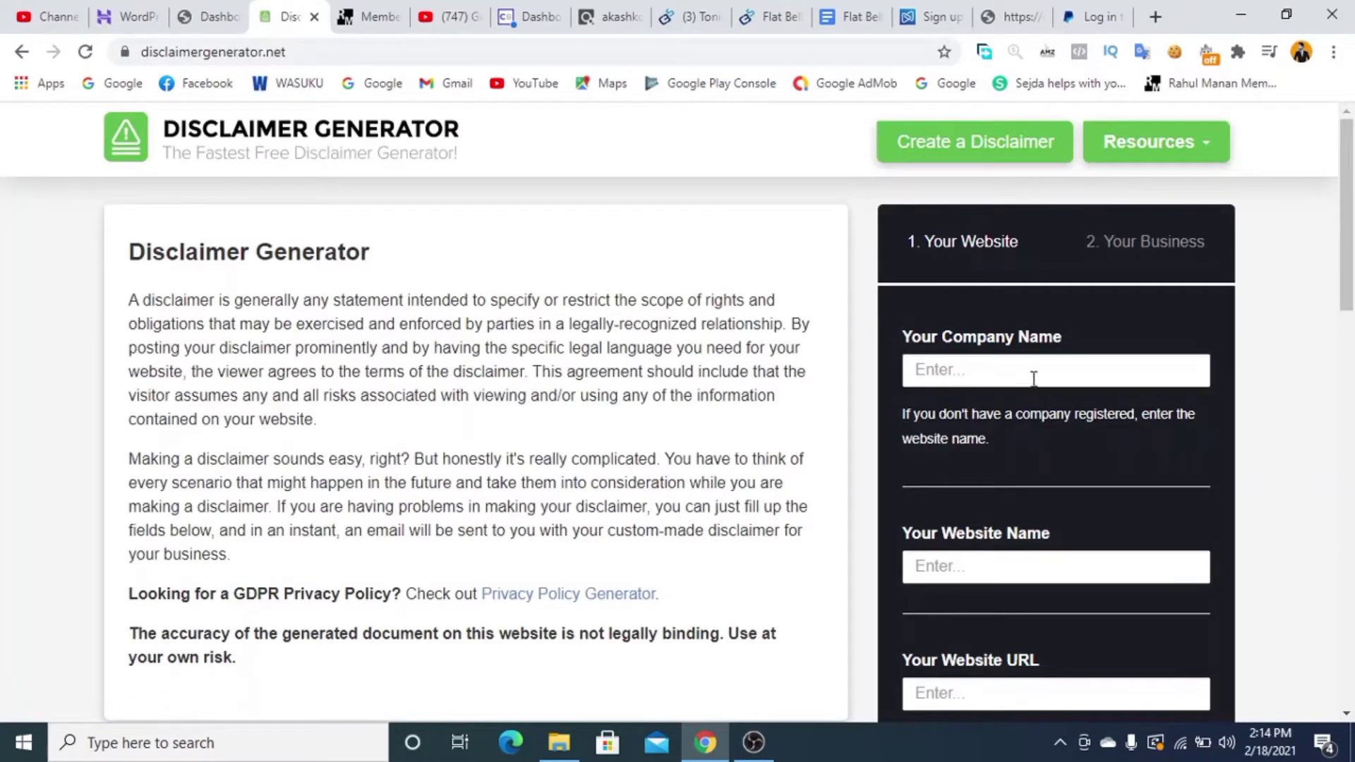
Autofill the company name Go Grossy and the website name gogrossy.com.
{"action": "left_click", "coordinate": [1031, 377]}
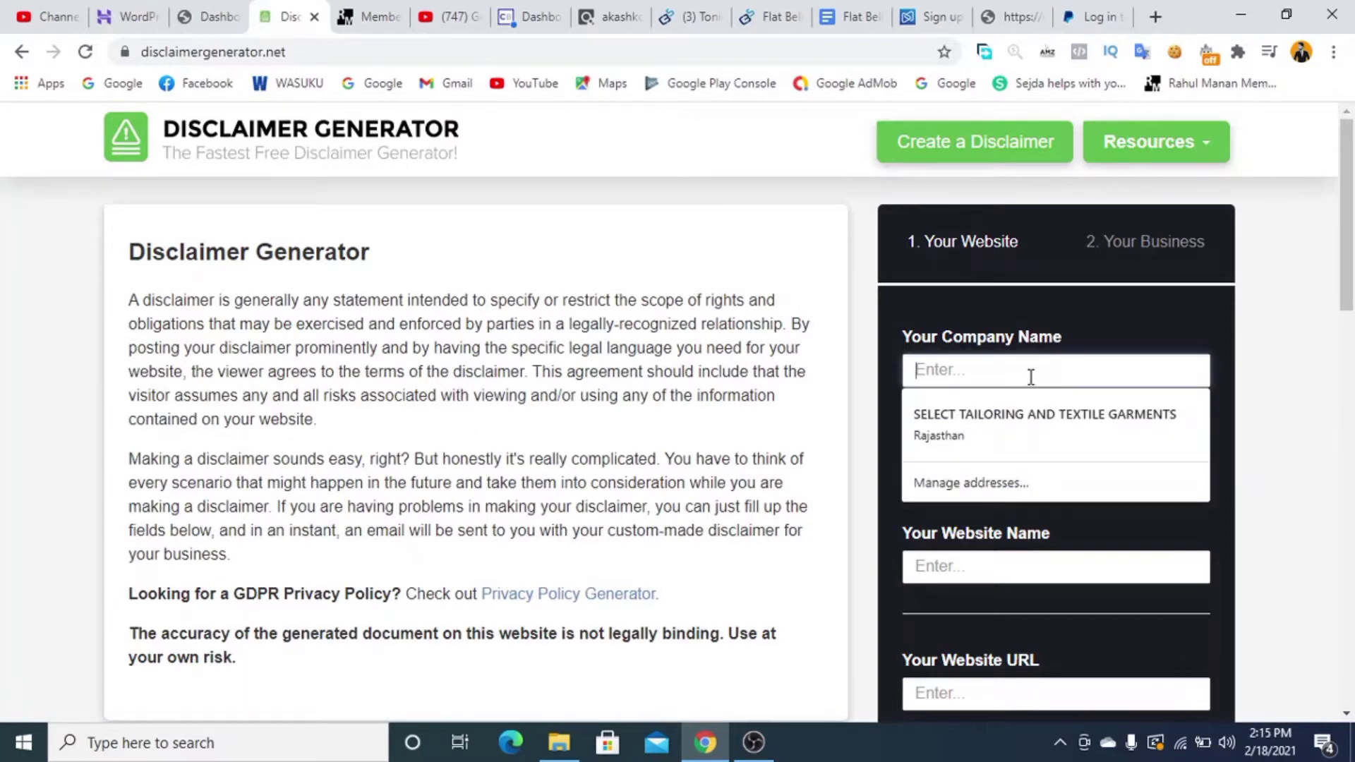
{"action": "type", "text": "Go"}
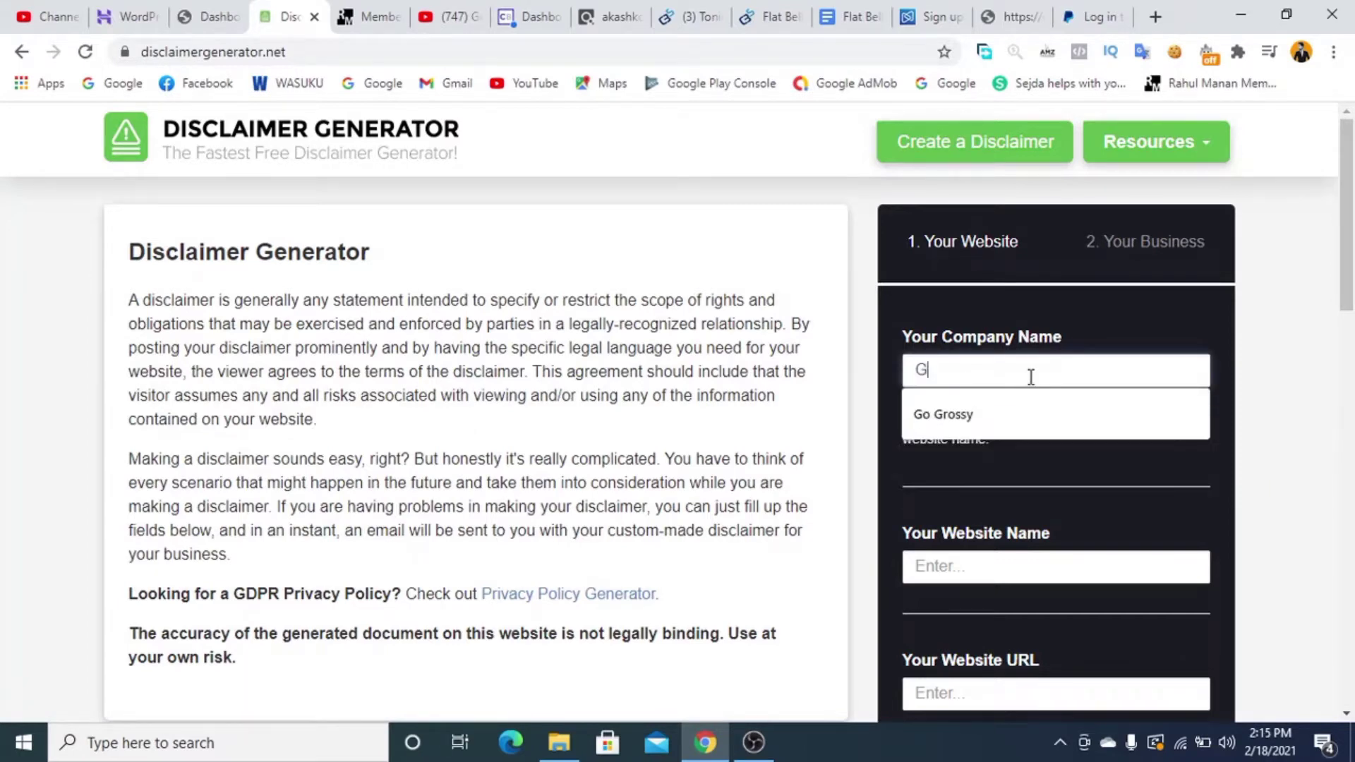
{"action": "key", "text": "Down"}
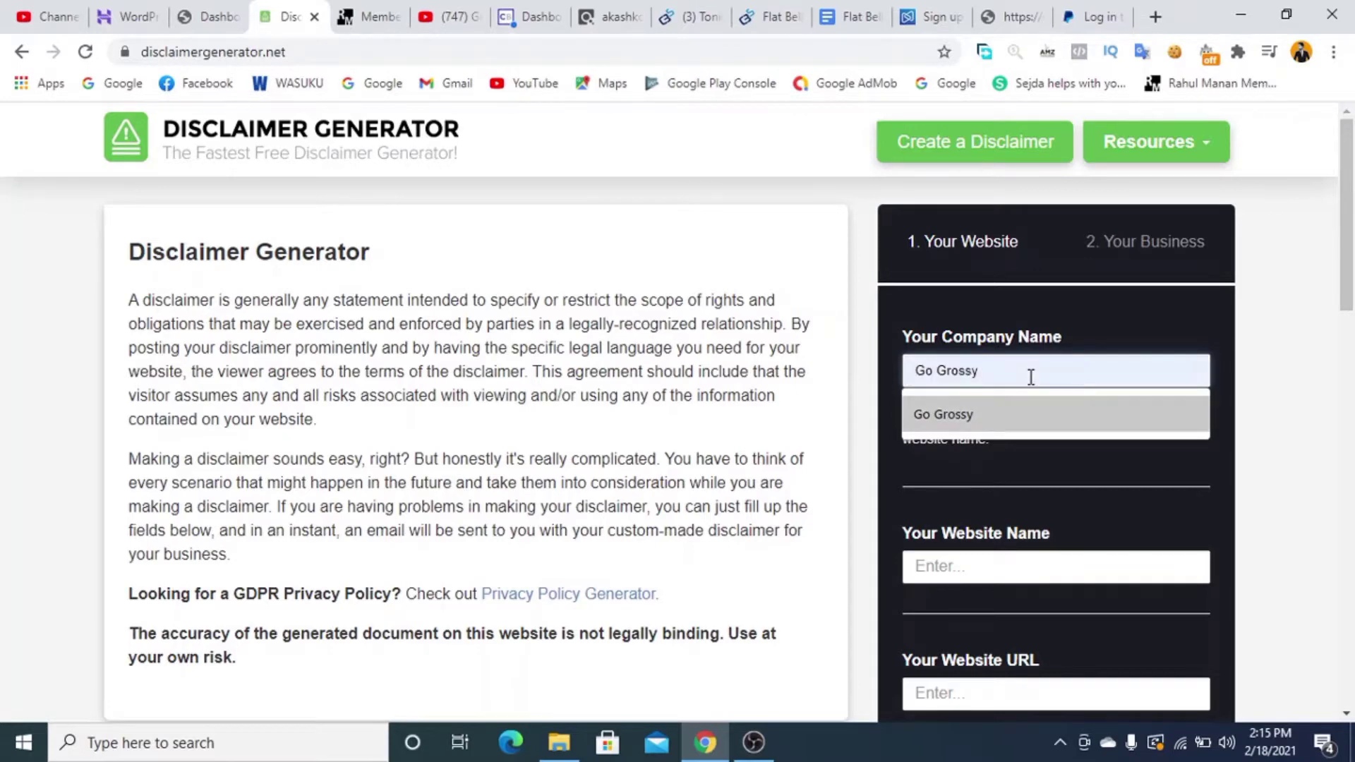
{"action": "key", "text": "Return"}
{"action": "key", "text": "Tab"}
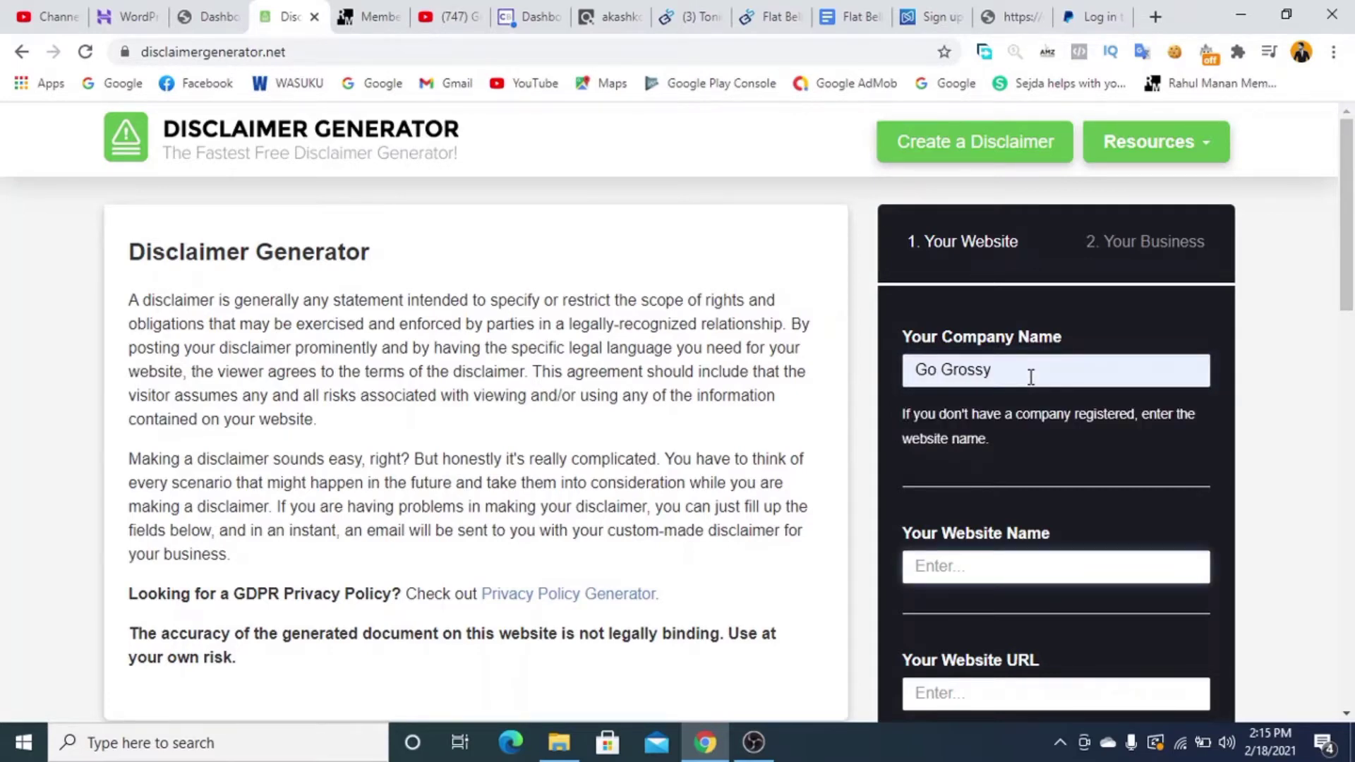
{"action": "type", "text": "go"}
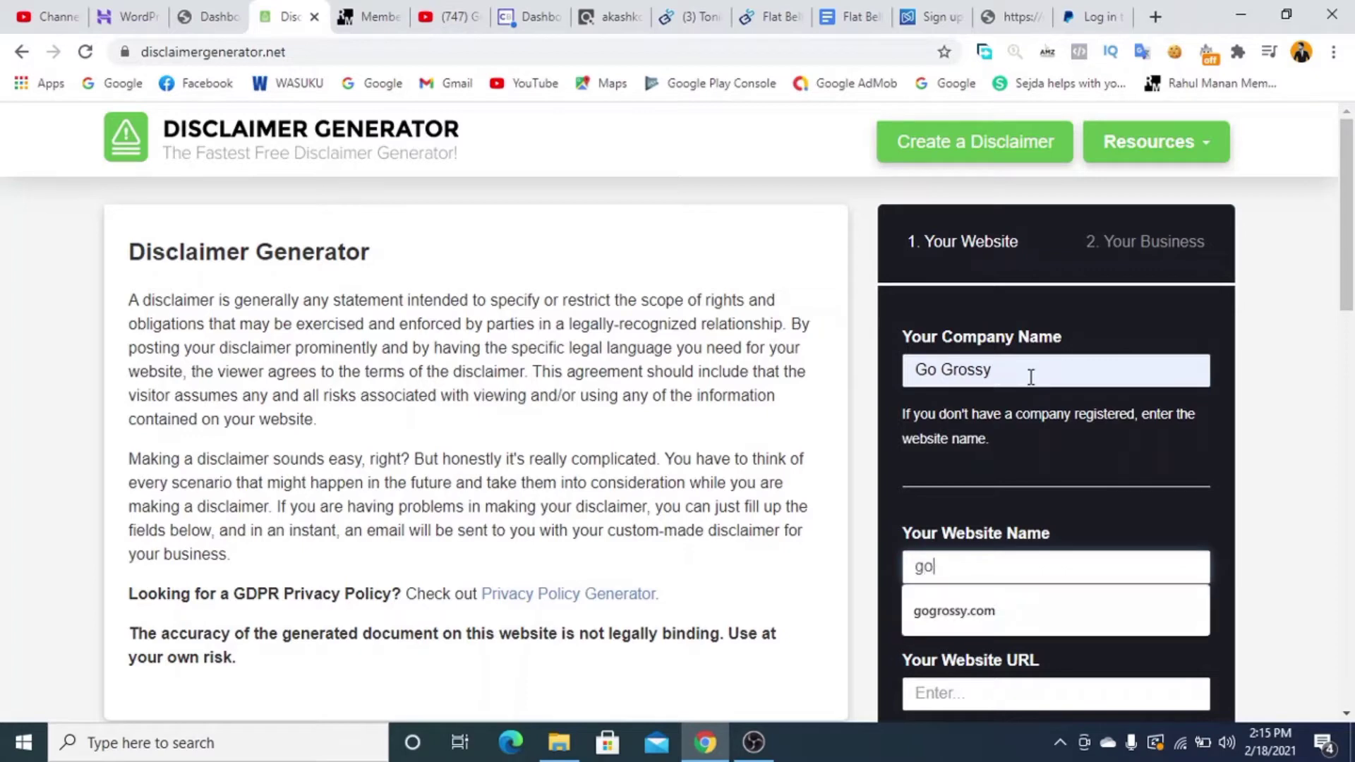
{"action": "key", "text": "Down"}
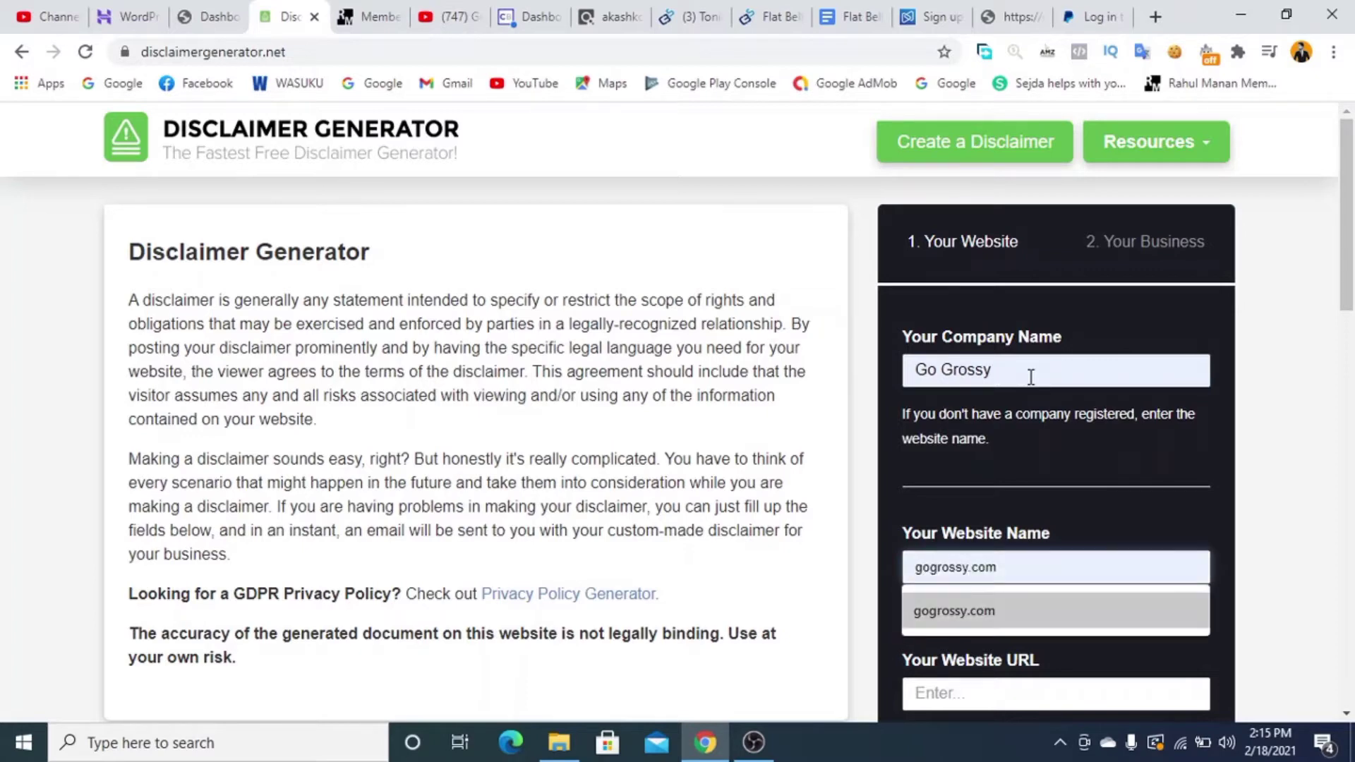
{"action": "key", "text": "Return"}
{"action": "key", "text": "Tab"}
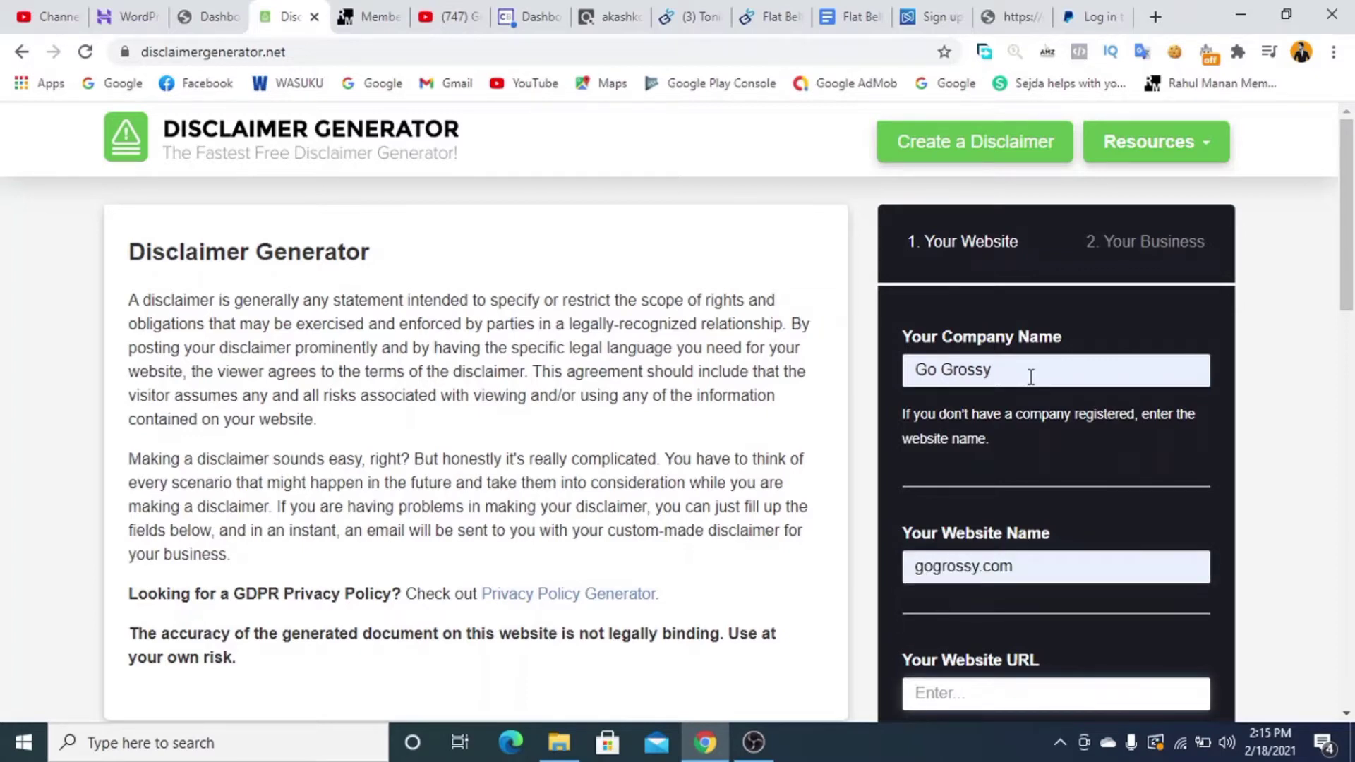
{"action": "left_click", "coordinate": [1016, 18]}
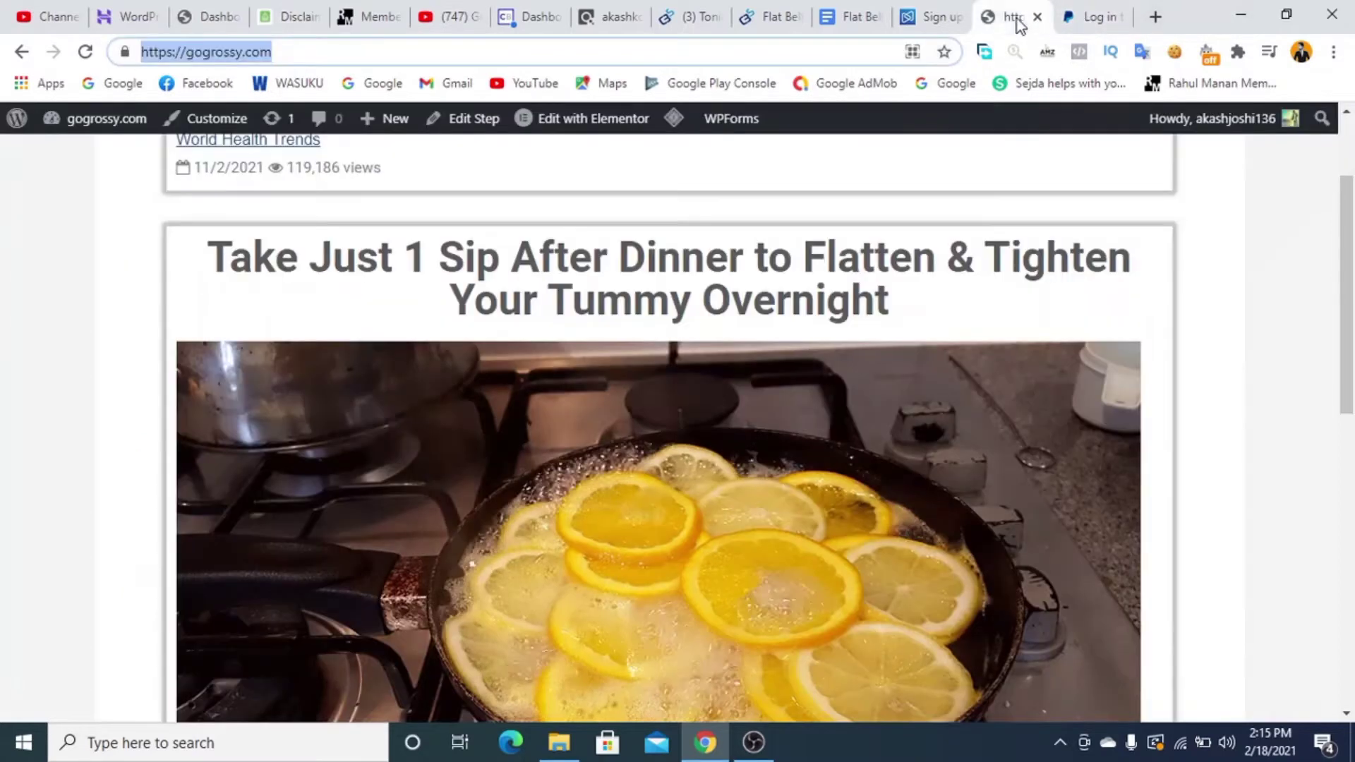
{"action": "left_click", "coordinate": [535, 53]}
{"action": "key", "text": "ctrl+a"}
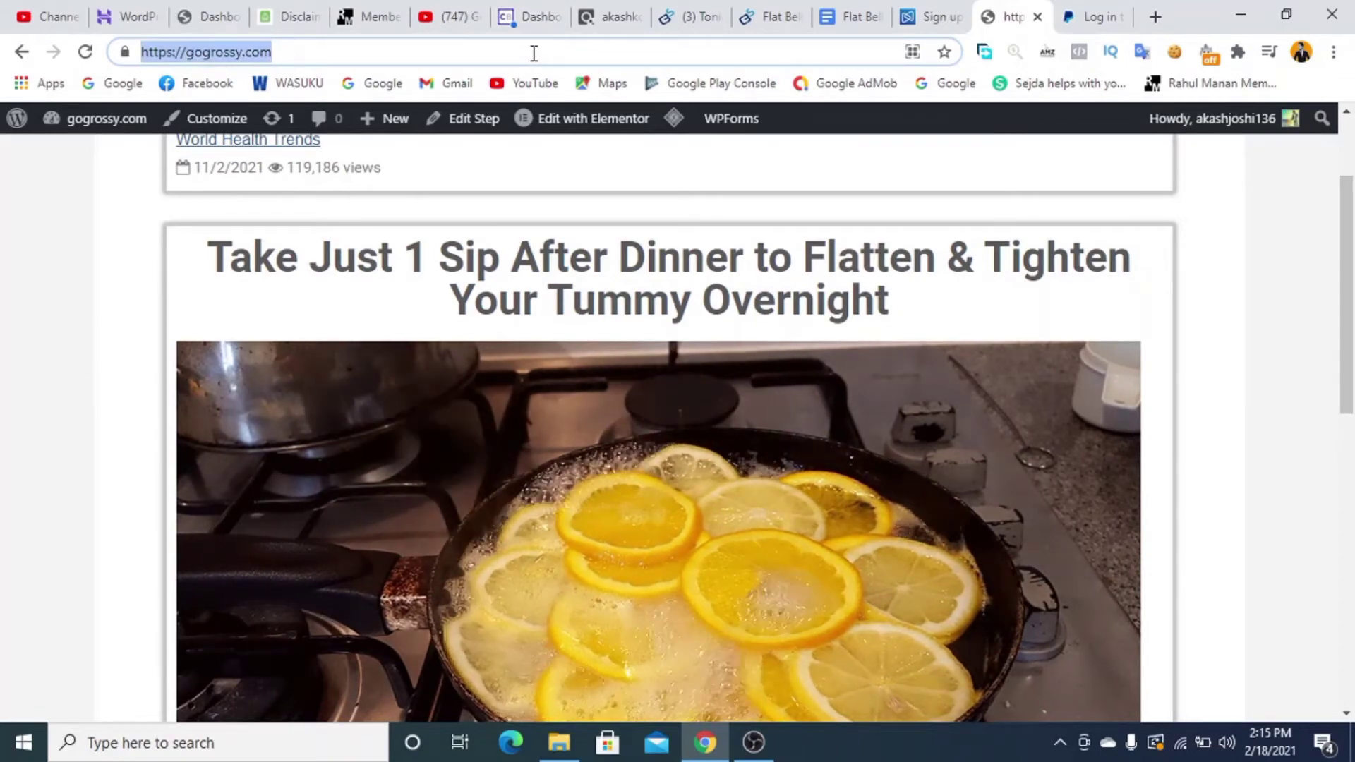
{"action": "left_click", "coordinate": [302, 15]}
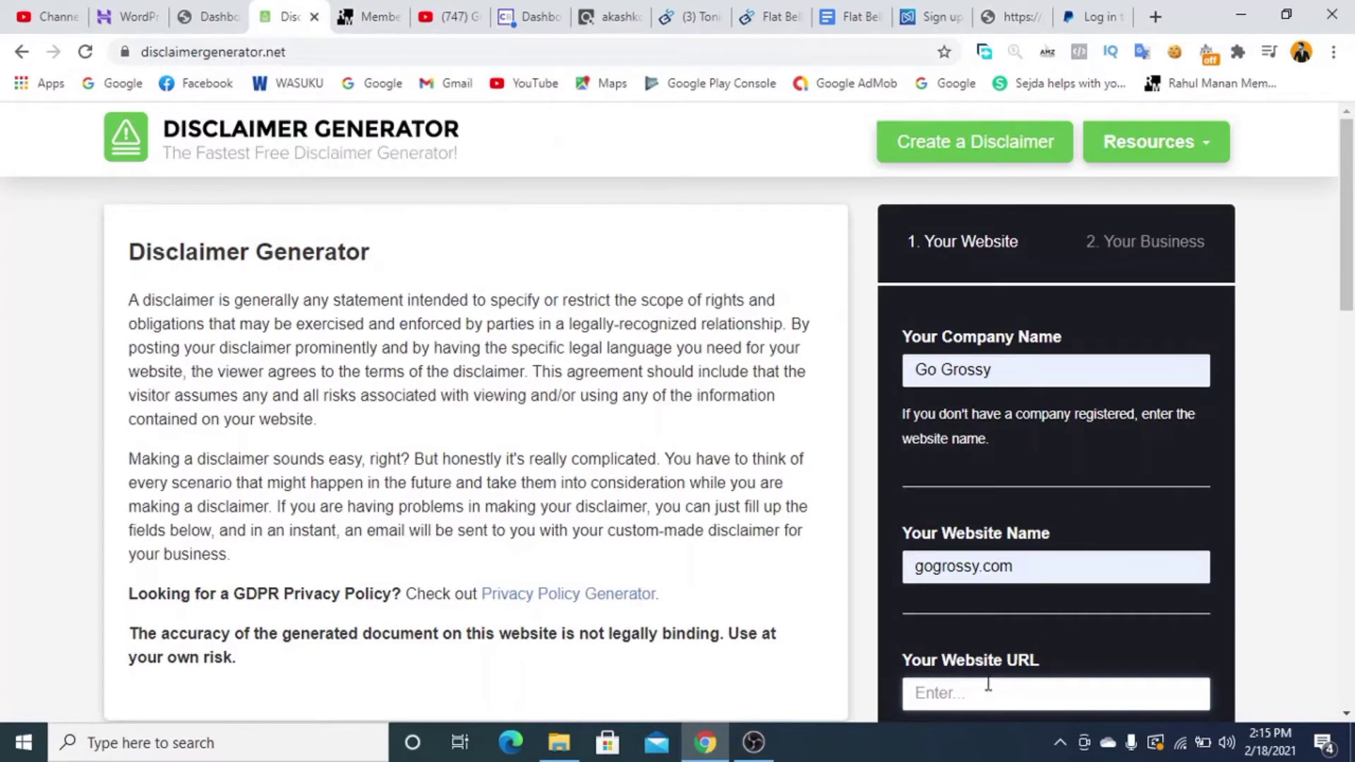
{"action": "scroll", "coordinate": [996, 660], "scroll_direction": "down", "scroll_amount": 2}
{"action": "left_click", "coordinate": [951, 521]}
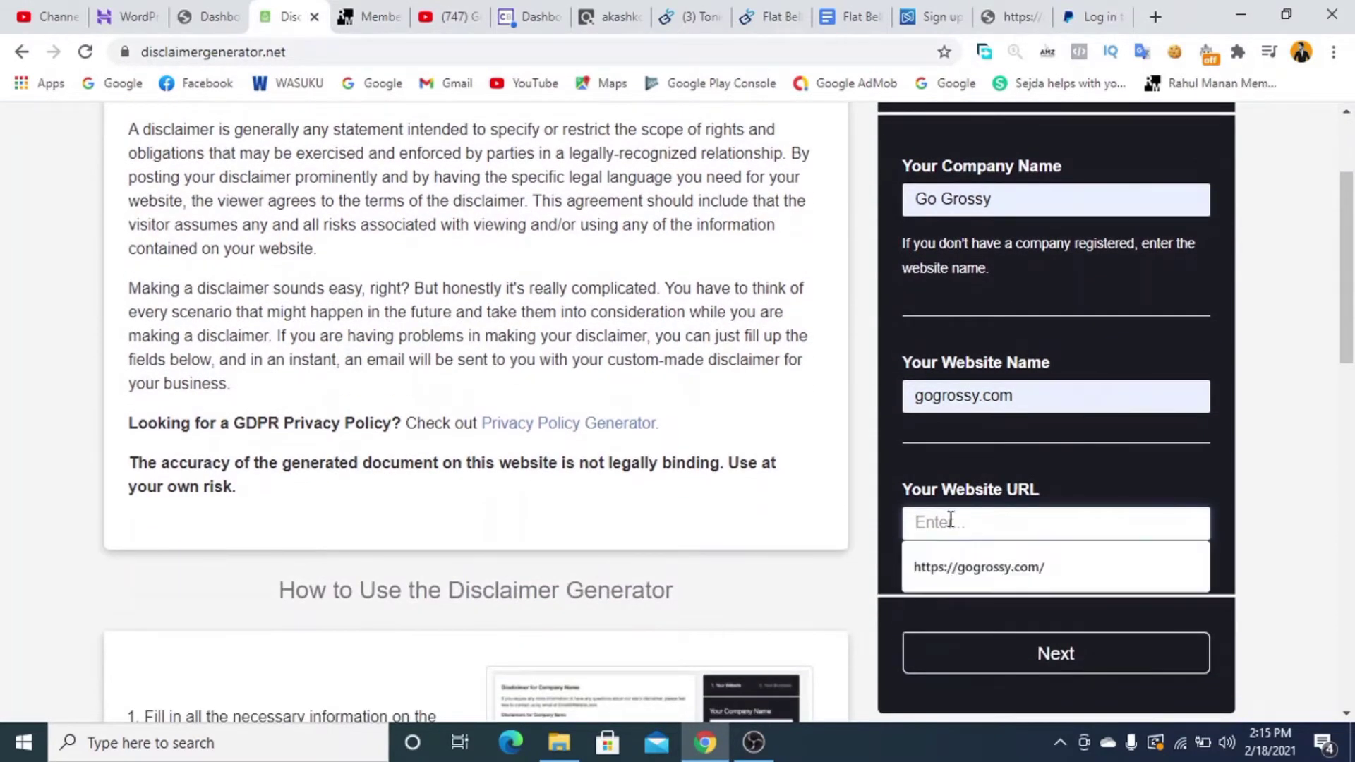
{"action": "key", "text": "Down"}
{"action": "key", "text": "Return"}
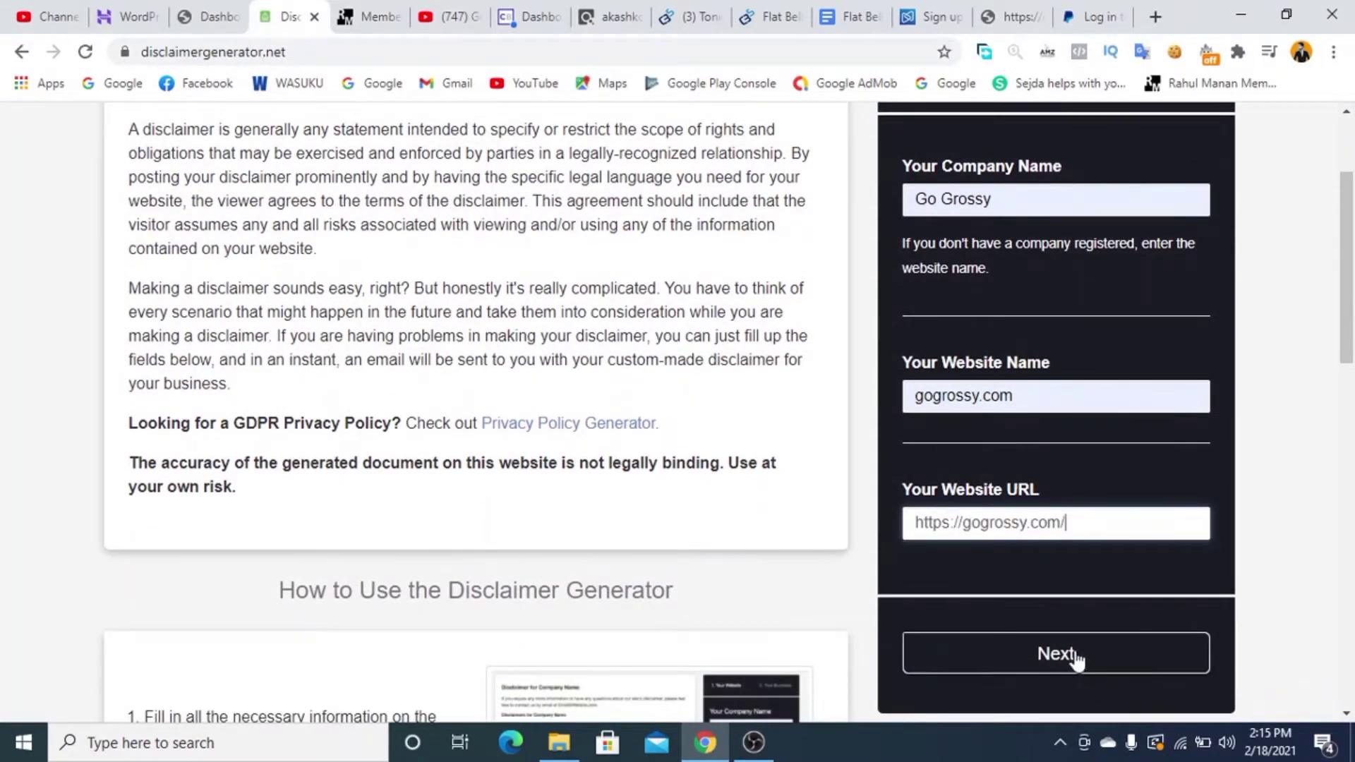
{"action": "left_click", "coordinate": [1078, 661]}
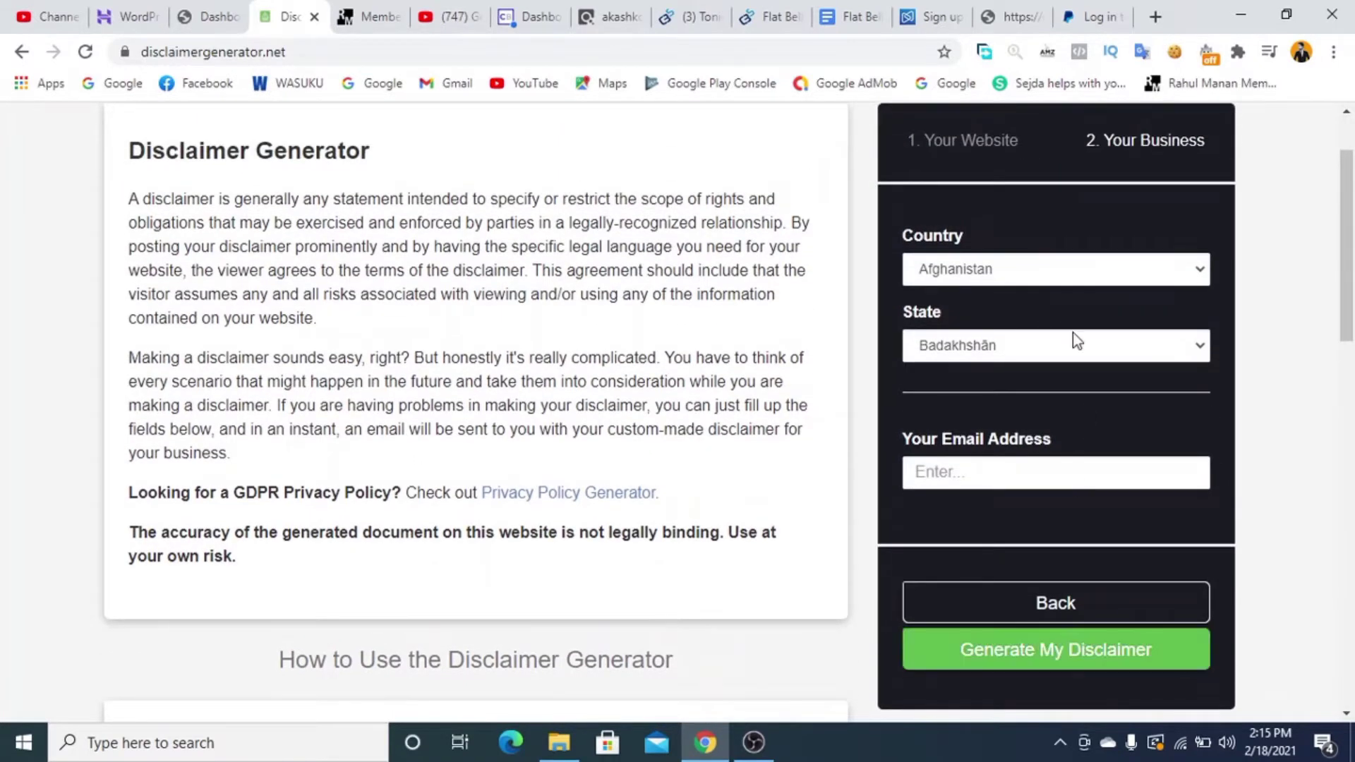
Set the country to India and the state to Rajasthan, and autofill the contact e-mail.
{"action": "left_click", "coordinate": [1014, 269]}
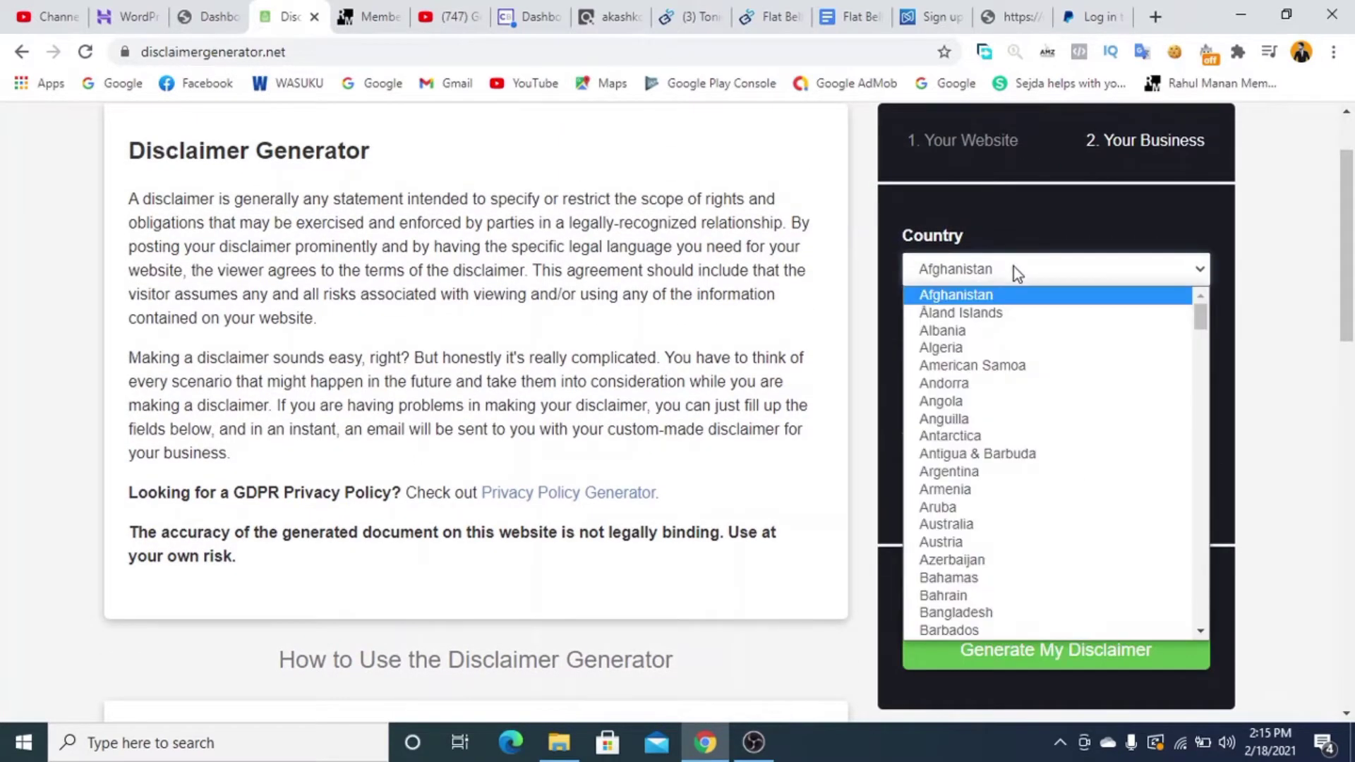
{"action": "type", "text": "india"}
{"action": "key", "text": "Return"}
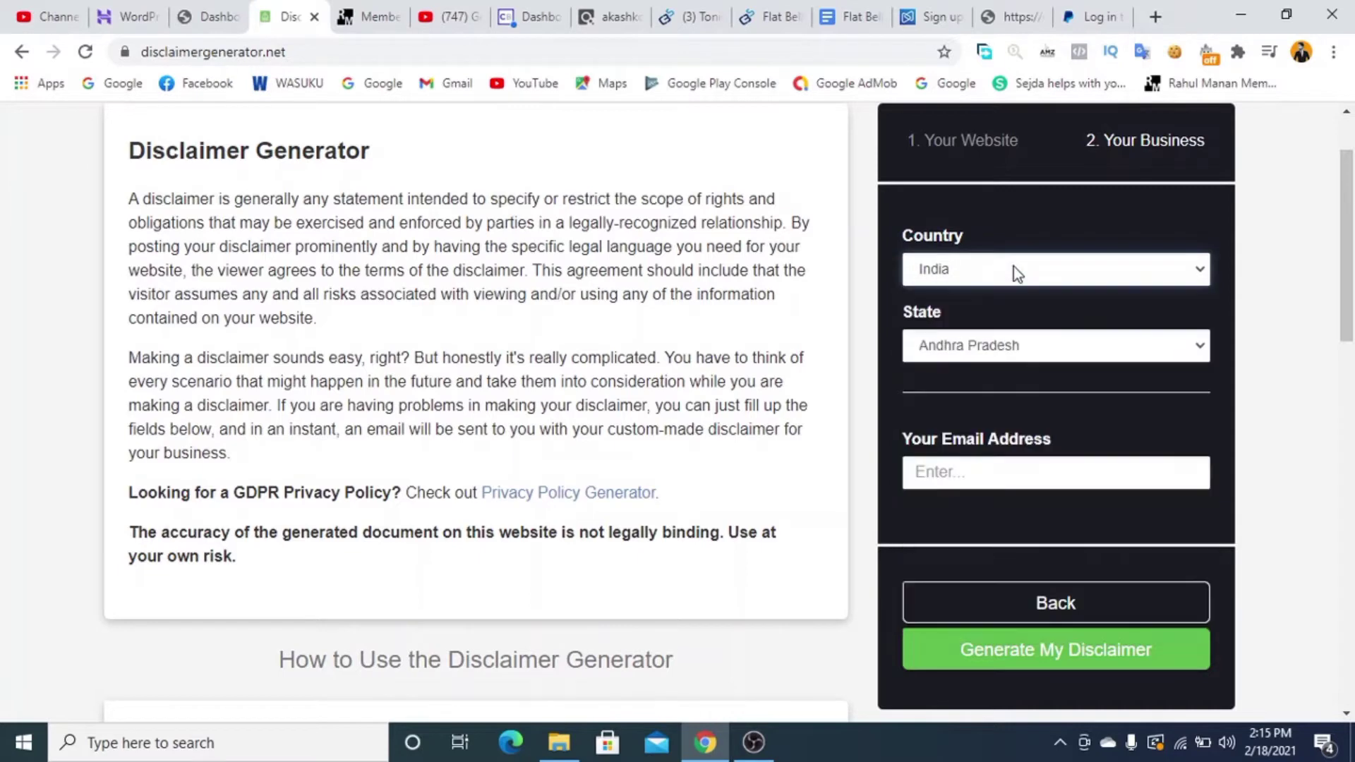
{"action": "key", "text": "r"}
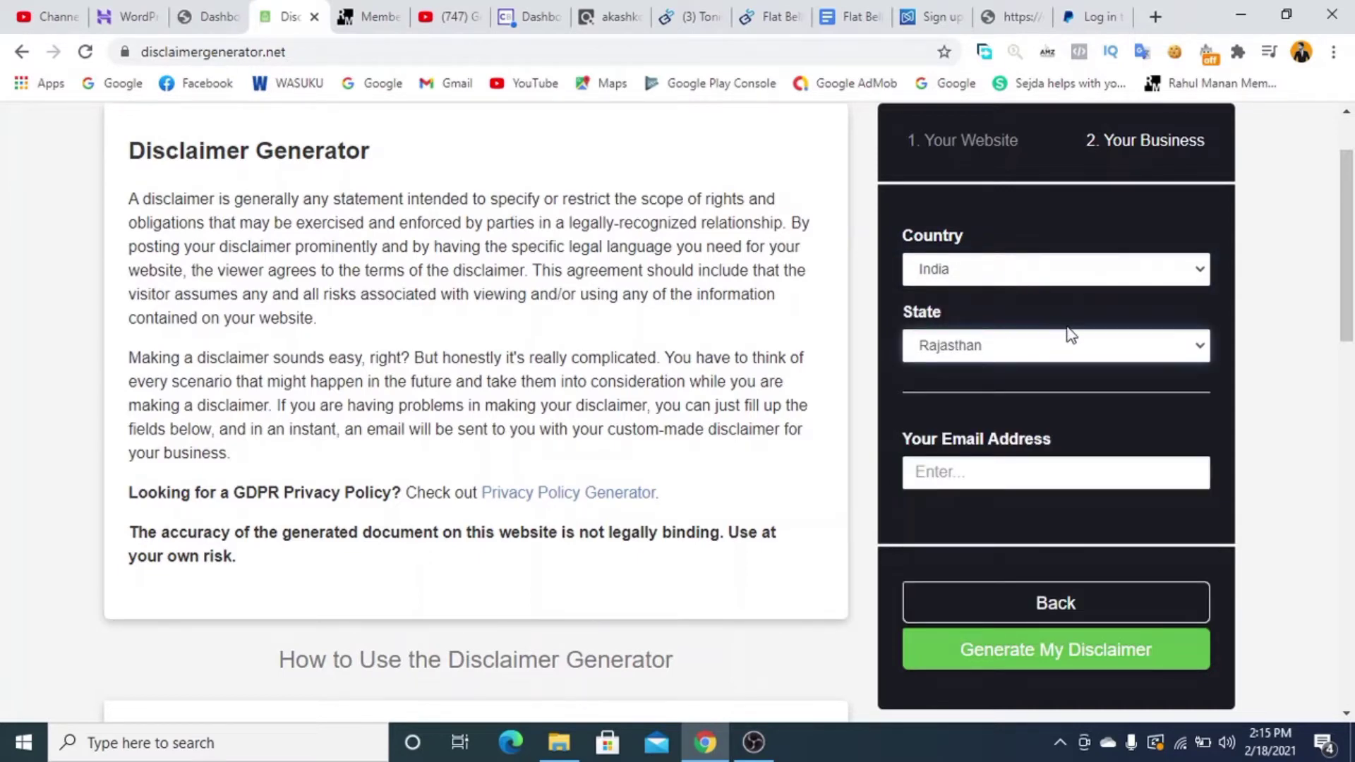
{"action": "left_click", "coordinate": [1077, 350]}
{"action": "left_click", "coordinate": [1077, 350]}
{"action": "left_click", "coordinate": [971, 468]}
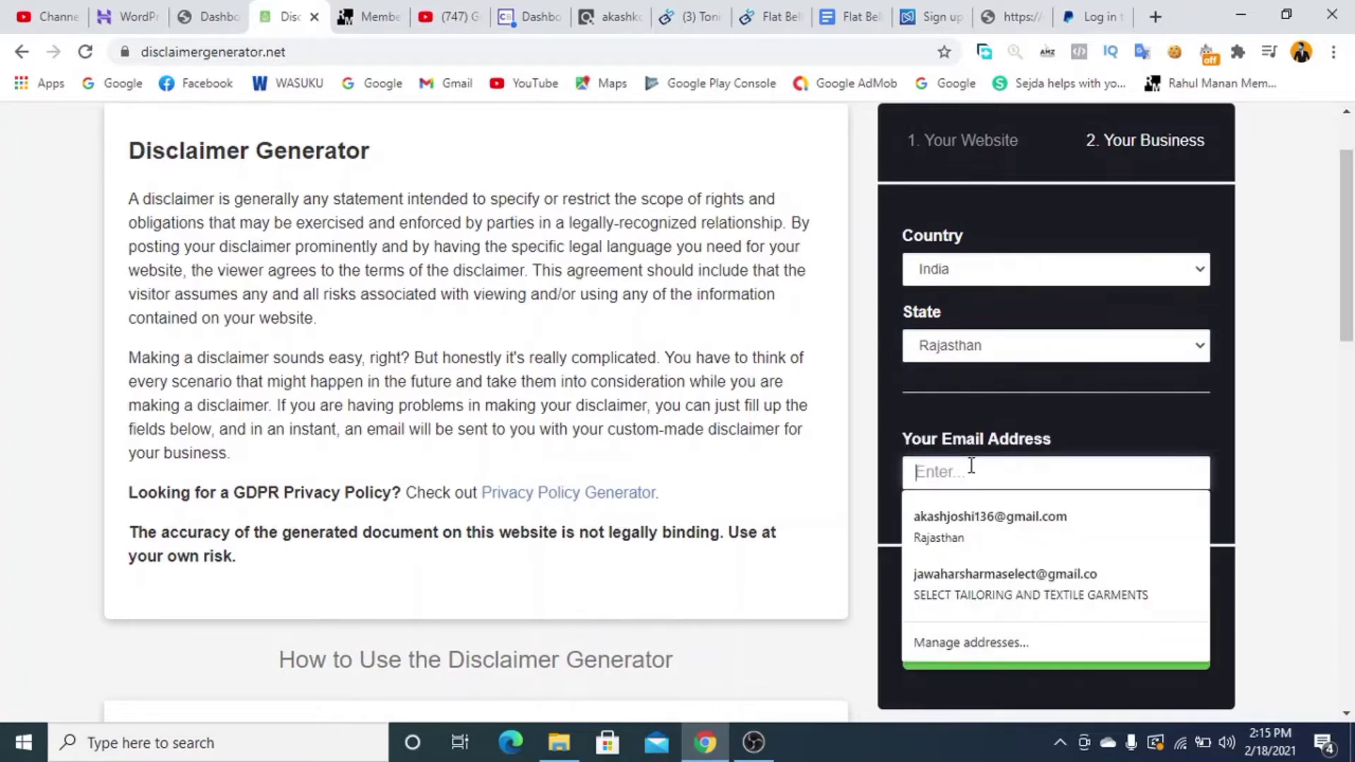
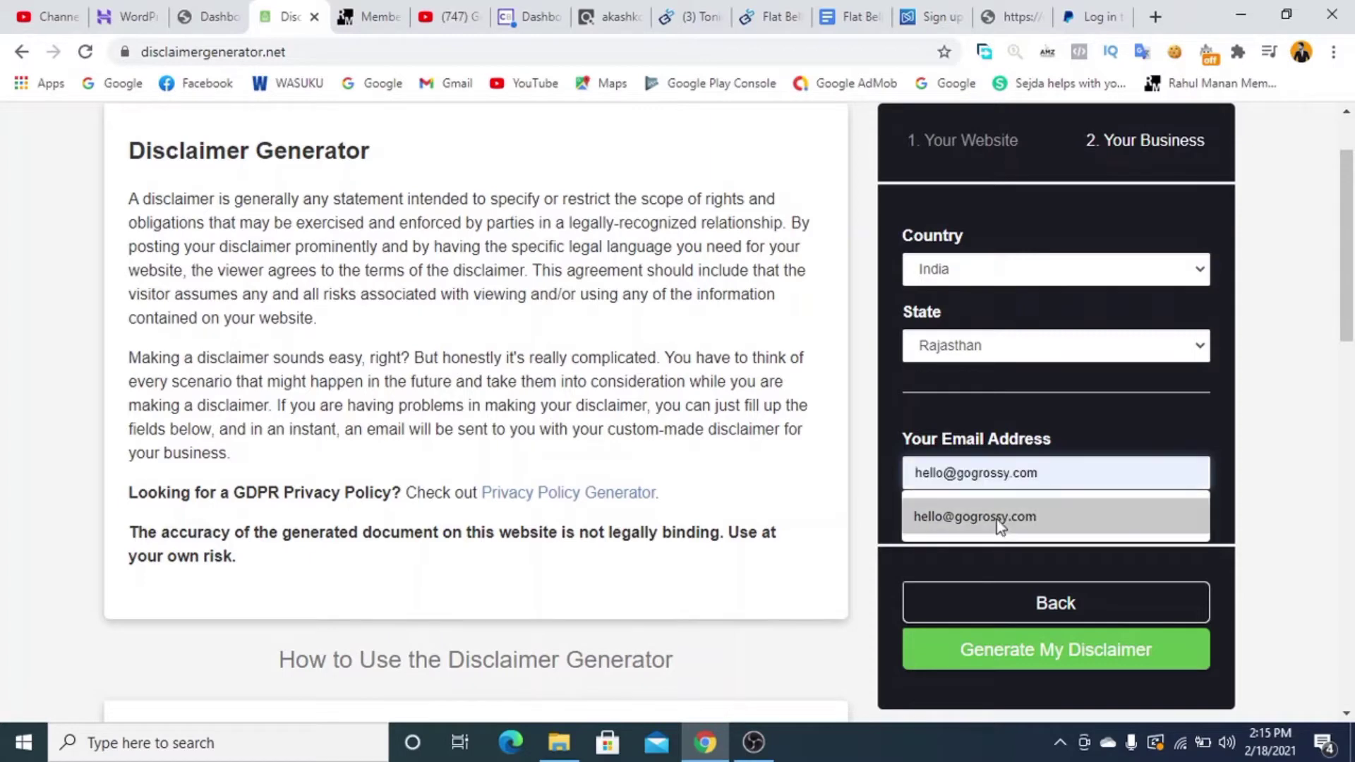
{"action": "left_click", "coordinate": [996, 520]}
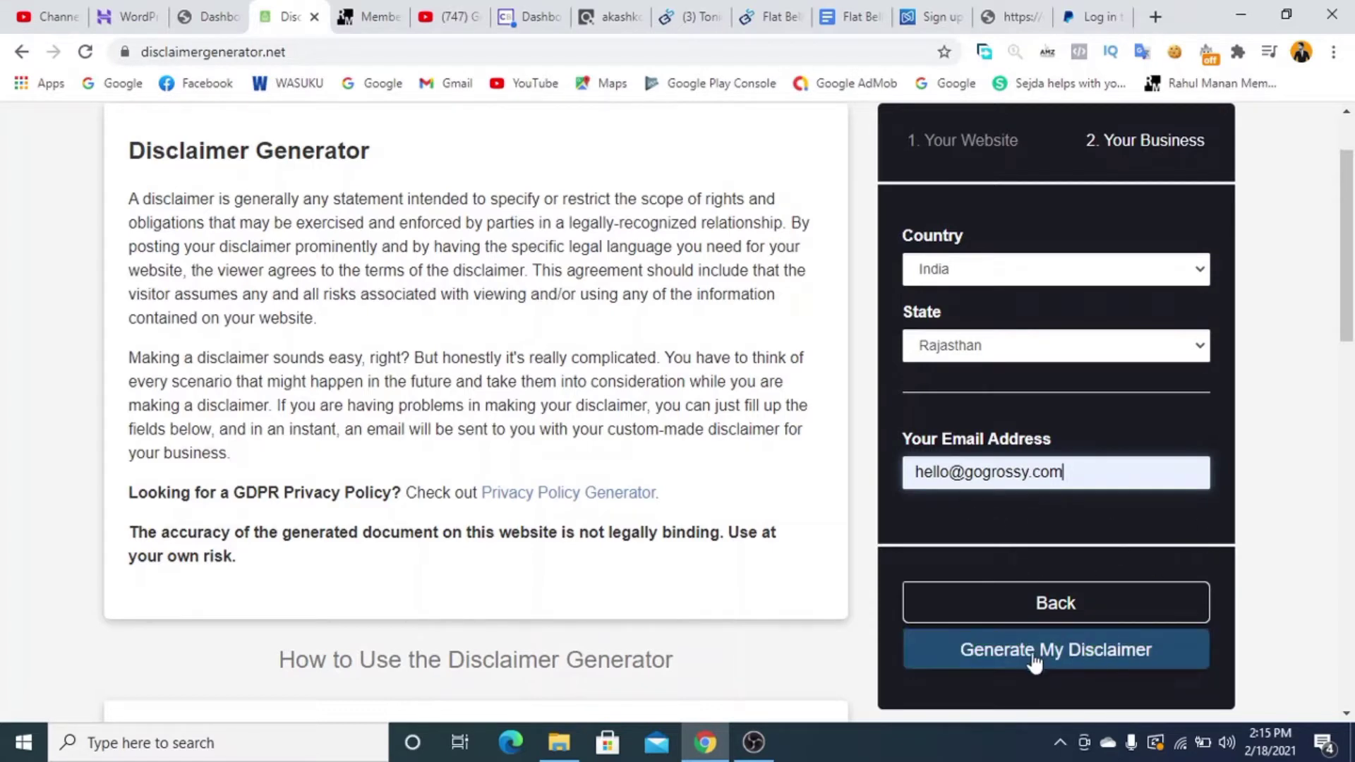
Generate the Go Grossy disclaimer and select its whole preview text.
{"action": "left_click", "coordinate": [1034, 660]}
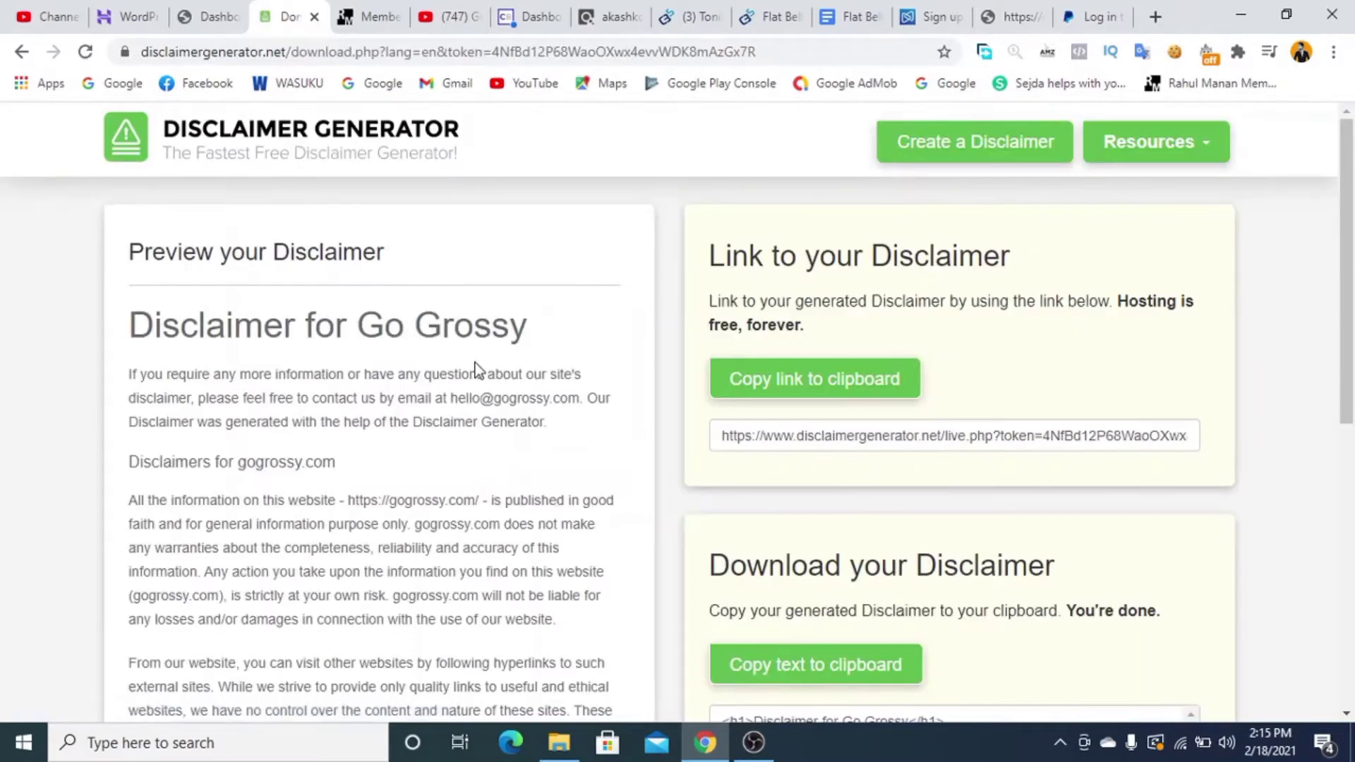
{"action": "scroll", "coordinate": [193, 450], "scroll_direction": "down", "scroll_amount": 1}
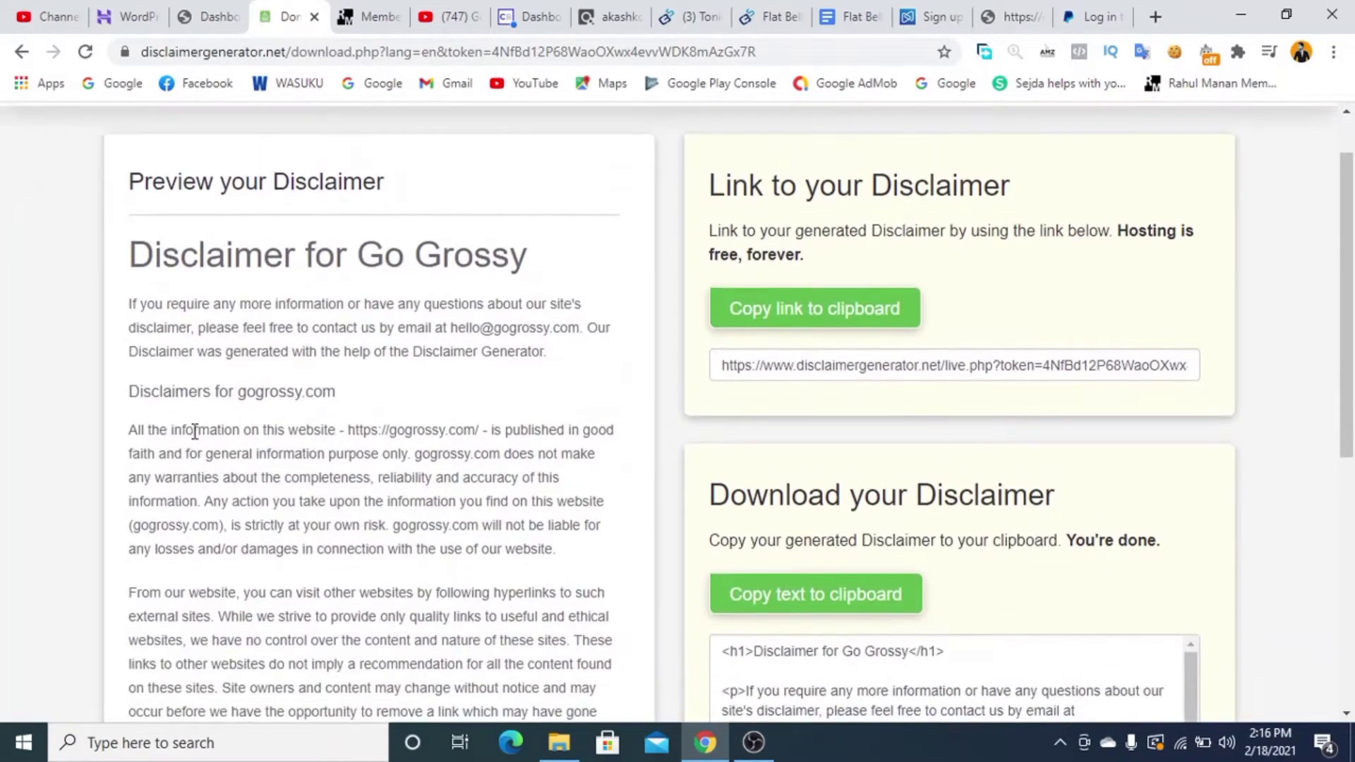
{"action": "left_click_drag", "start_coordinate": [129, 260], "coordinate": [421, 610]}
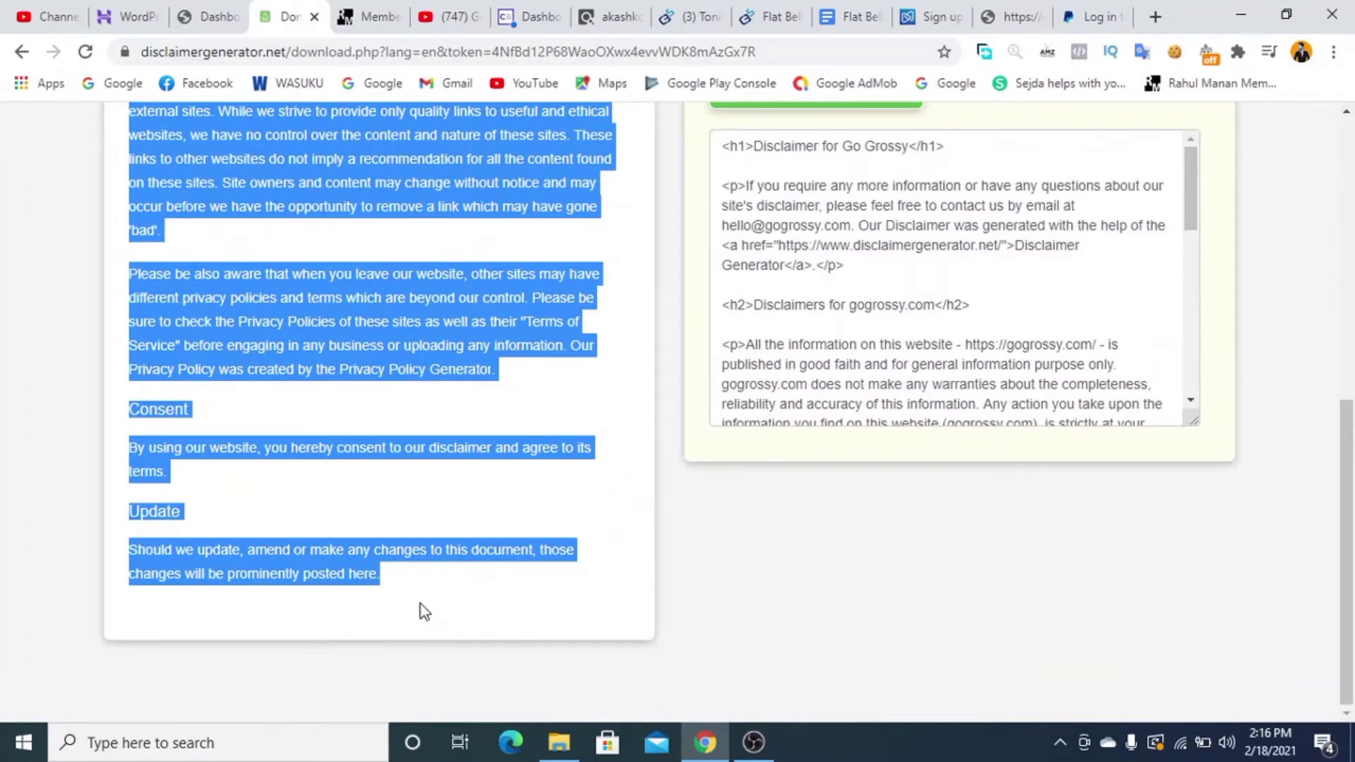
{"action": "left_click", "coordinate": [261, 741]}
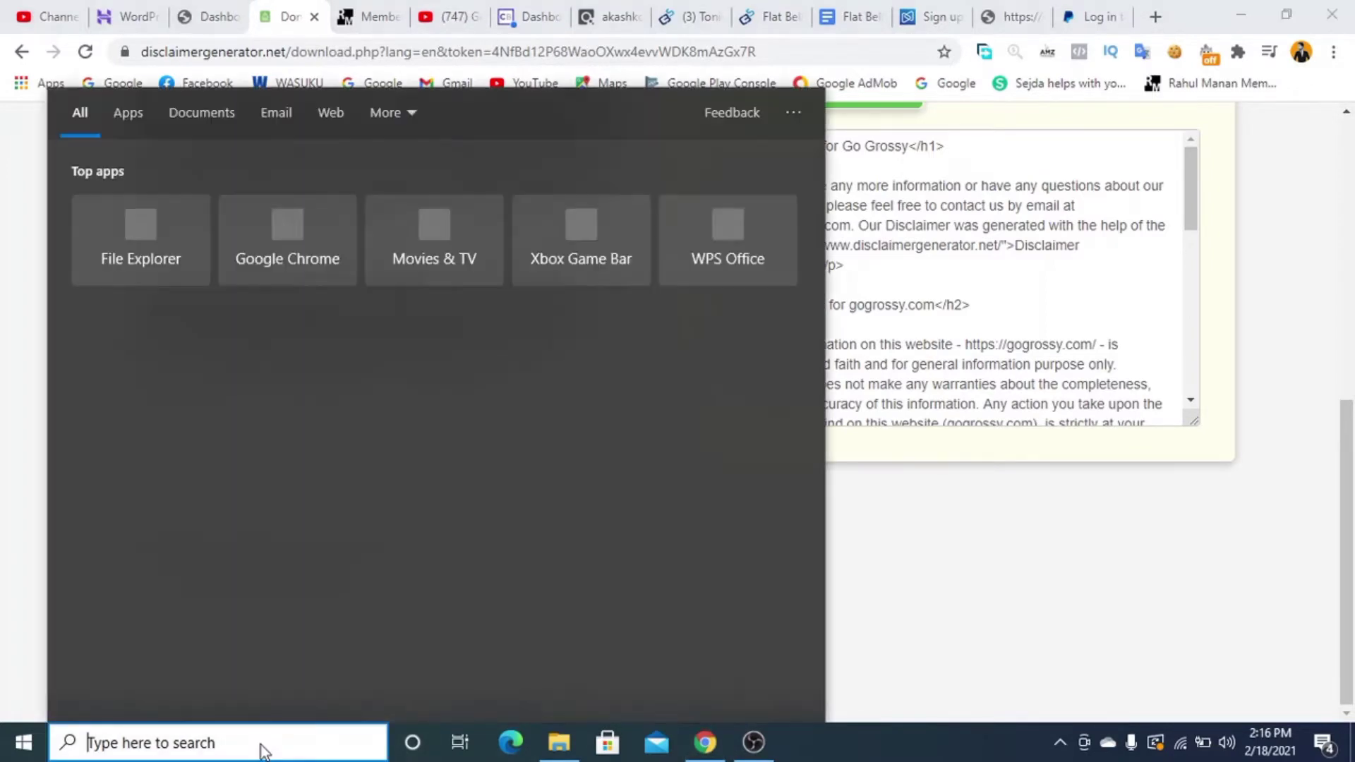
Launch Notepad via 'note' search and reselect the whole disclaimer preview text.
{"action": "type", "text": "note"}
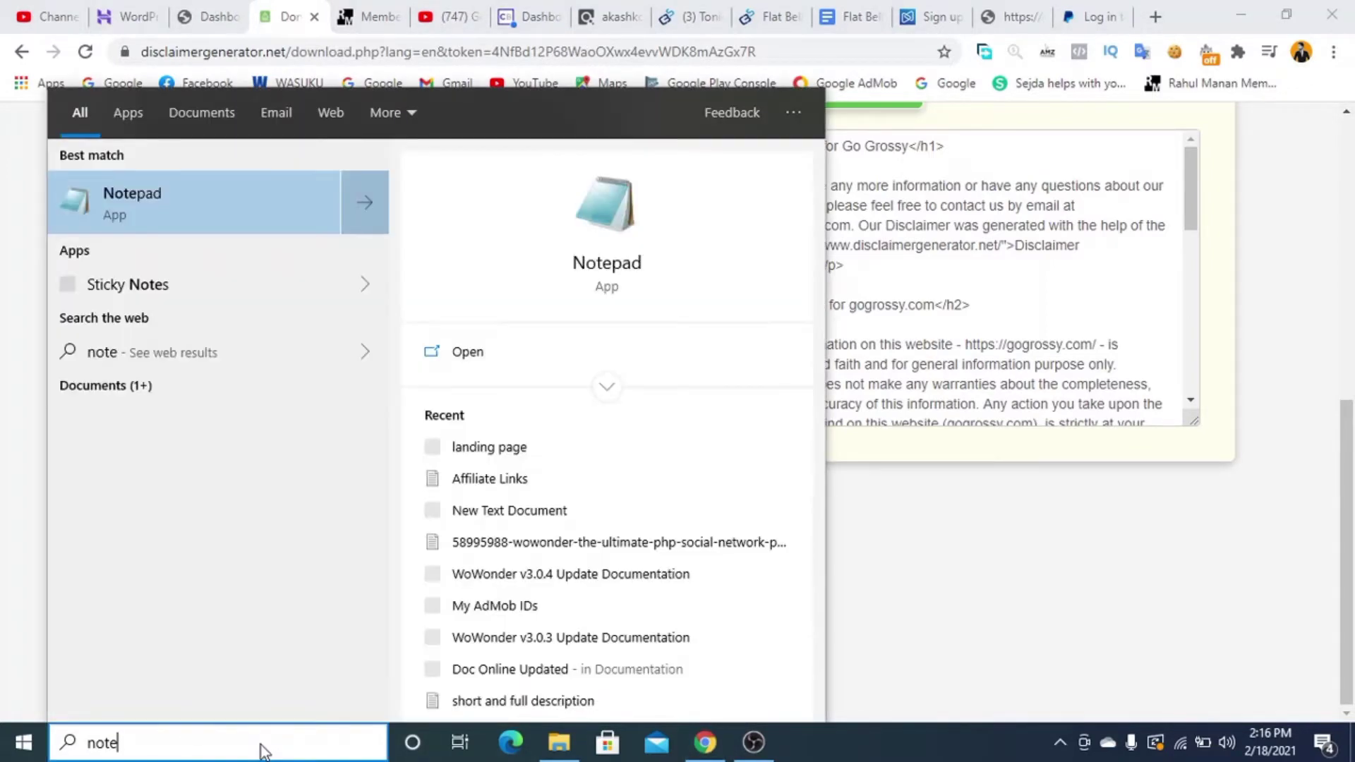
{"action": "key", "text": "Return"}
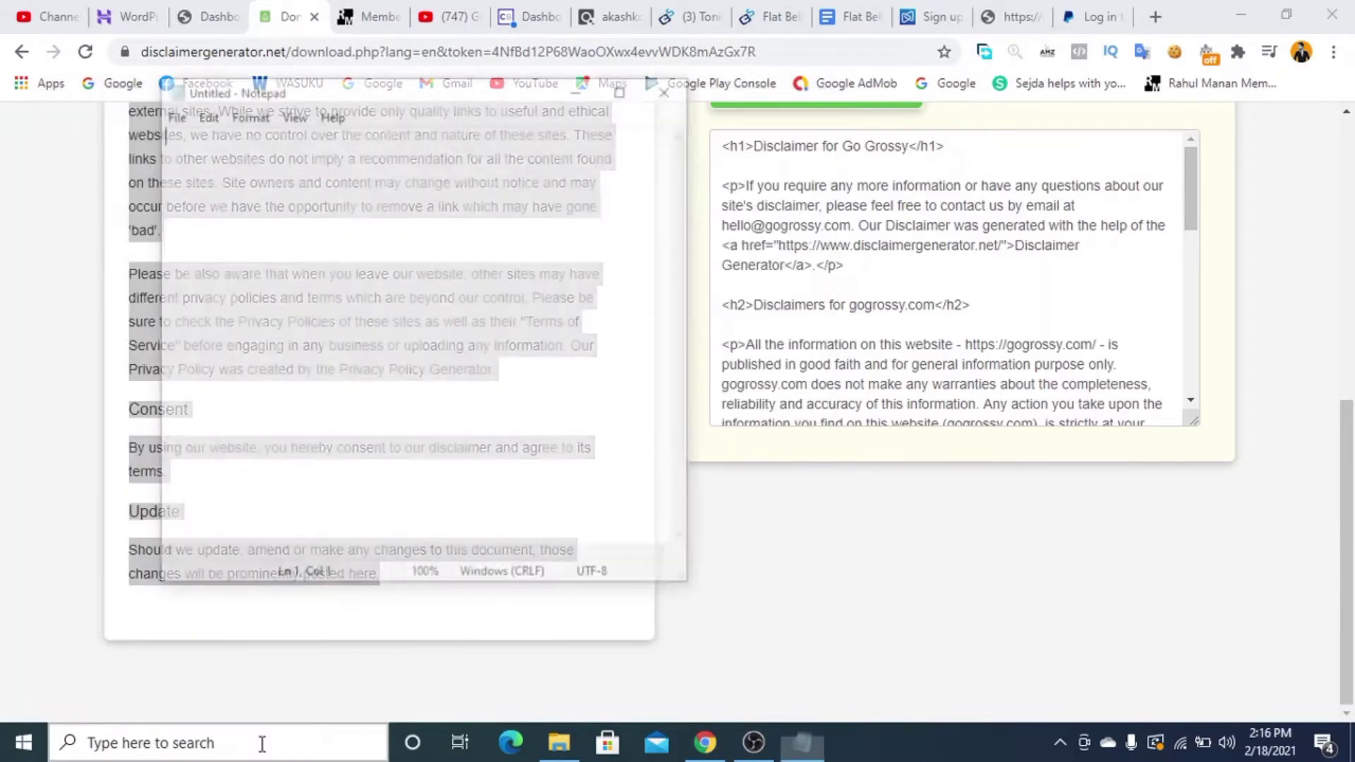
{"action": "left_click", "coordinate": [515, 609]}
{"action": "scroll", "coordinate": [319, 513], "scroll_direction": "up", "scroll_amount": 8}
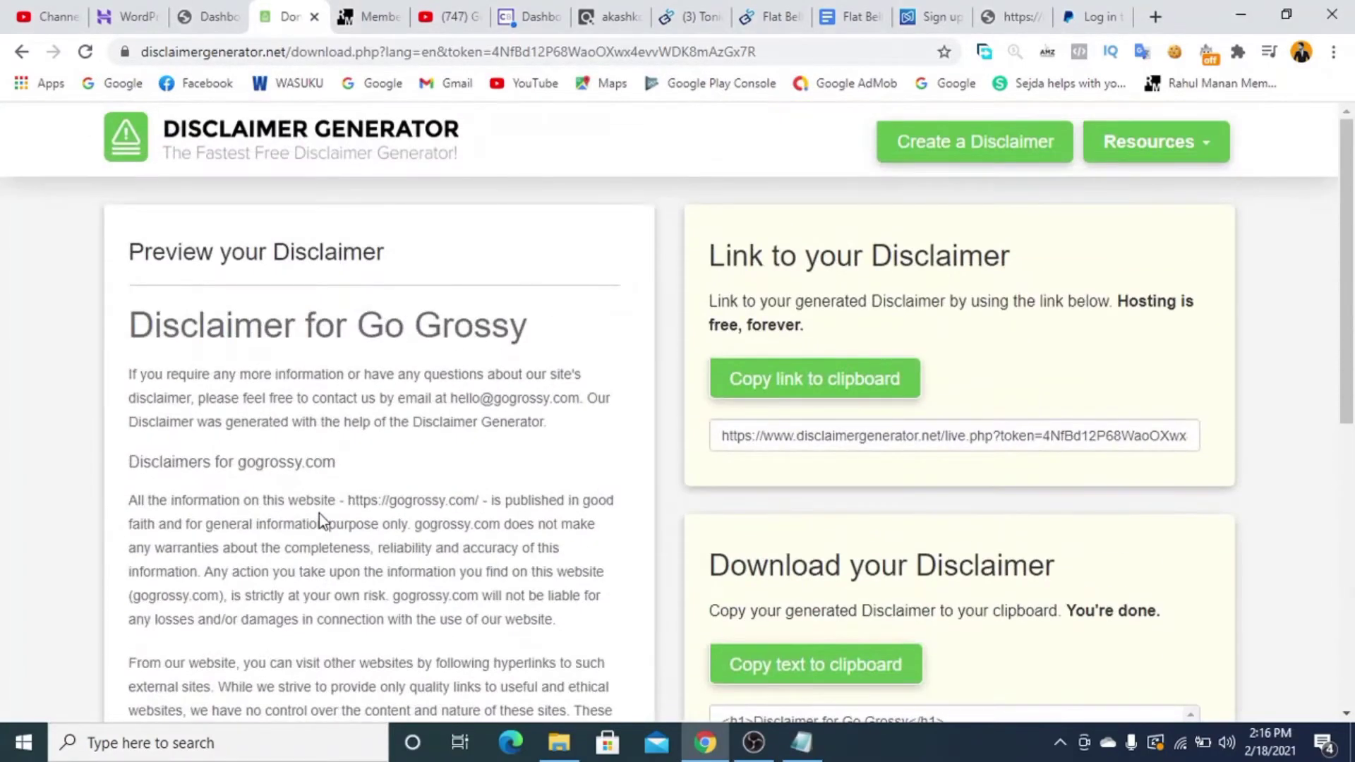
{"action": "left_click_drag", "start_coordinate": [132, 324], "coordinate": [382, 599]}
{"action": "scroll", "coordinate": [322, 580], "scroll_direction": "down", "scroll_amount": 8}
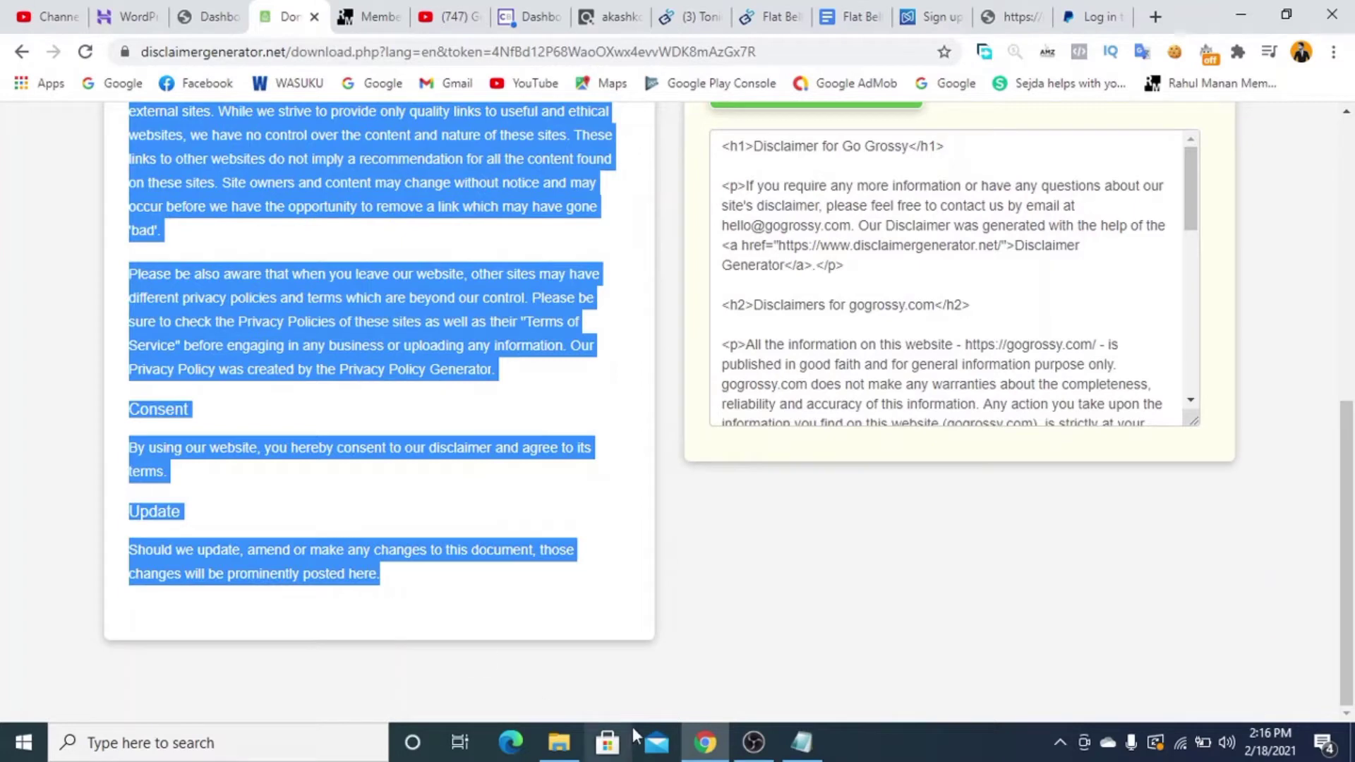
Paste the disclaimer text into Notepad, then close Notepad without saving.
{"action": "left_click", "coordinate": [802, 749]}
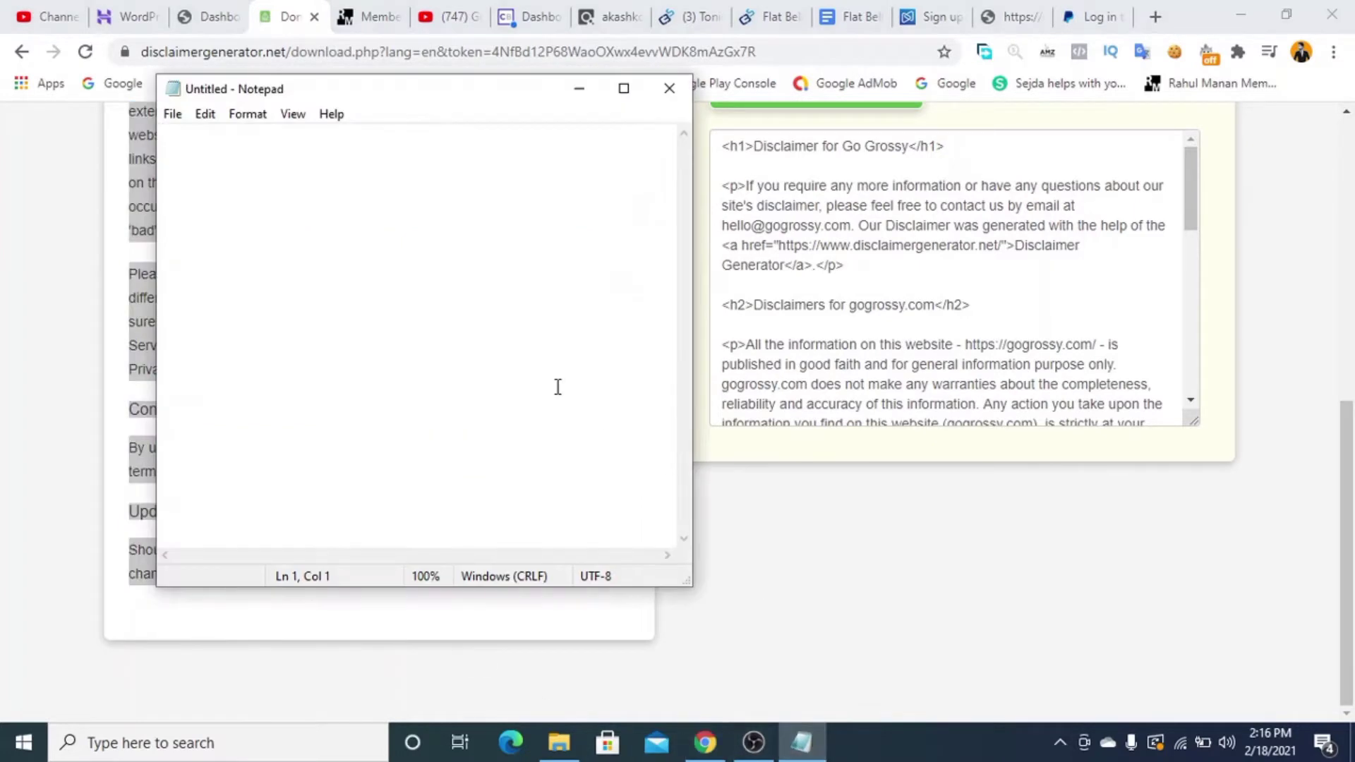
{"action": "key", "text": "ctrl+v"}
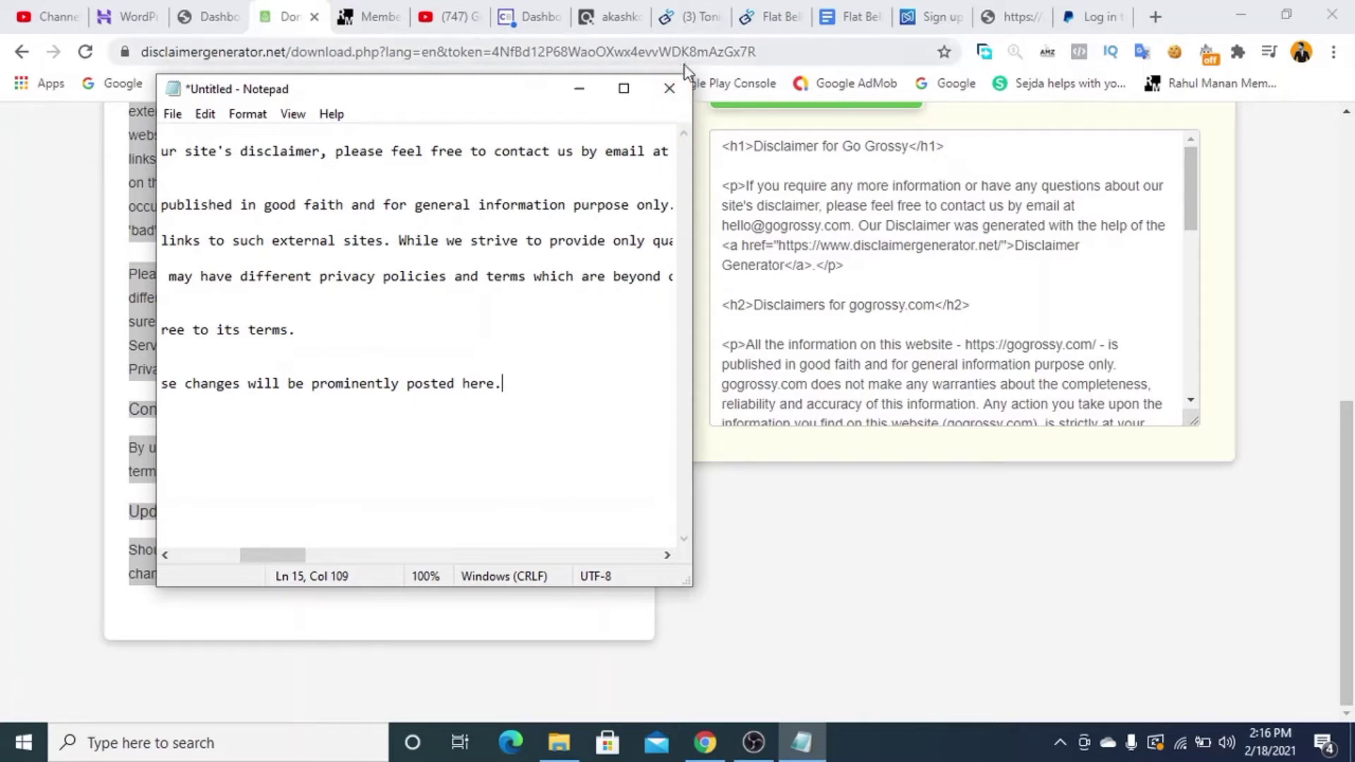
{"action": "left_click", "coordinate": [670, 89]}
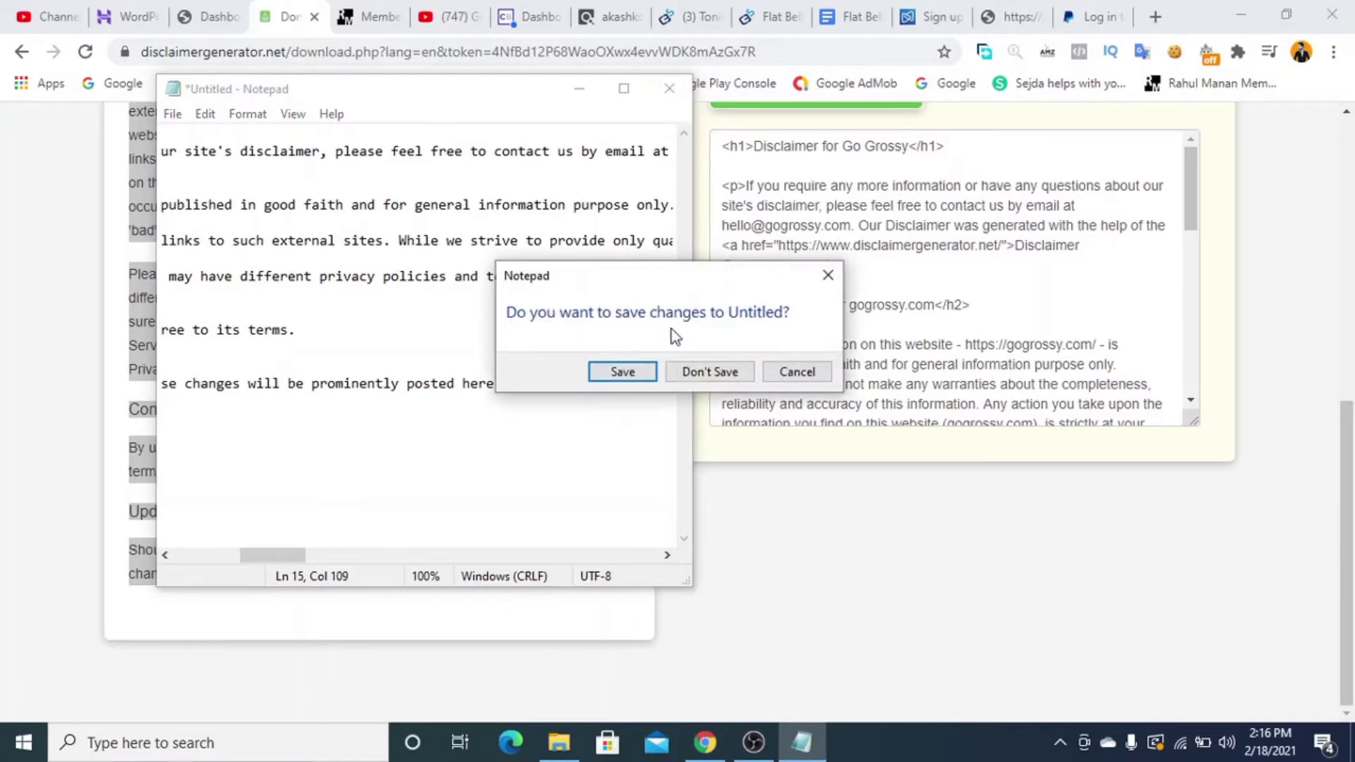
{"action": "left_click", "coordinate": [710, 372]}
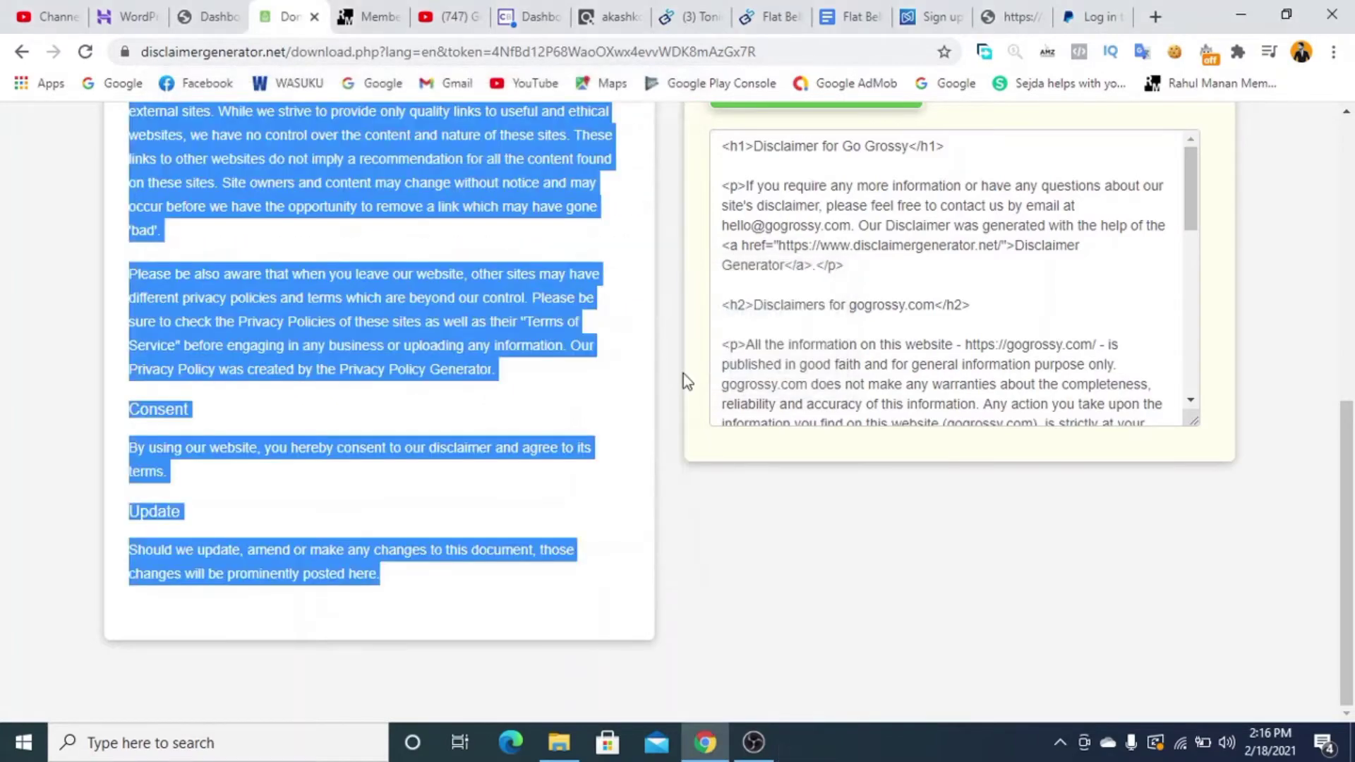
Go back past the disclaimer form to the disclaimer generator search results.
{"action": "scroll", "coordinate": [320, 288], "scroll_direction": "up", "scroll_amount": 8}
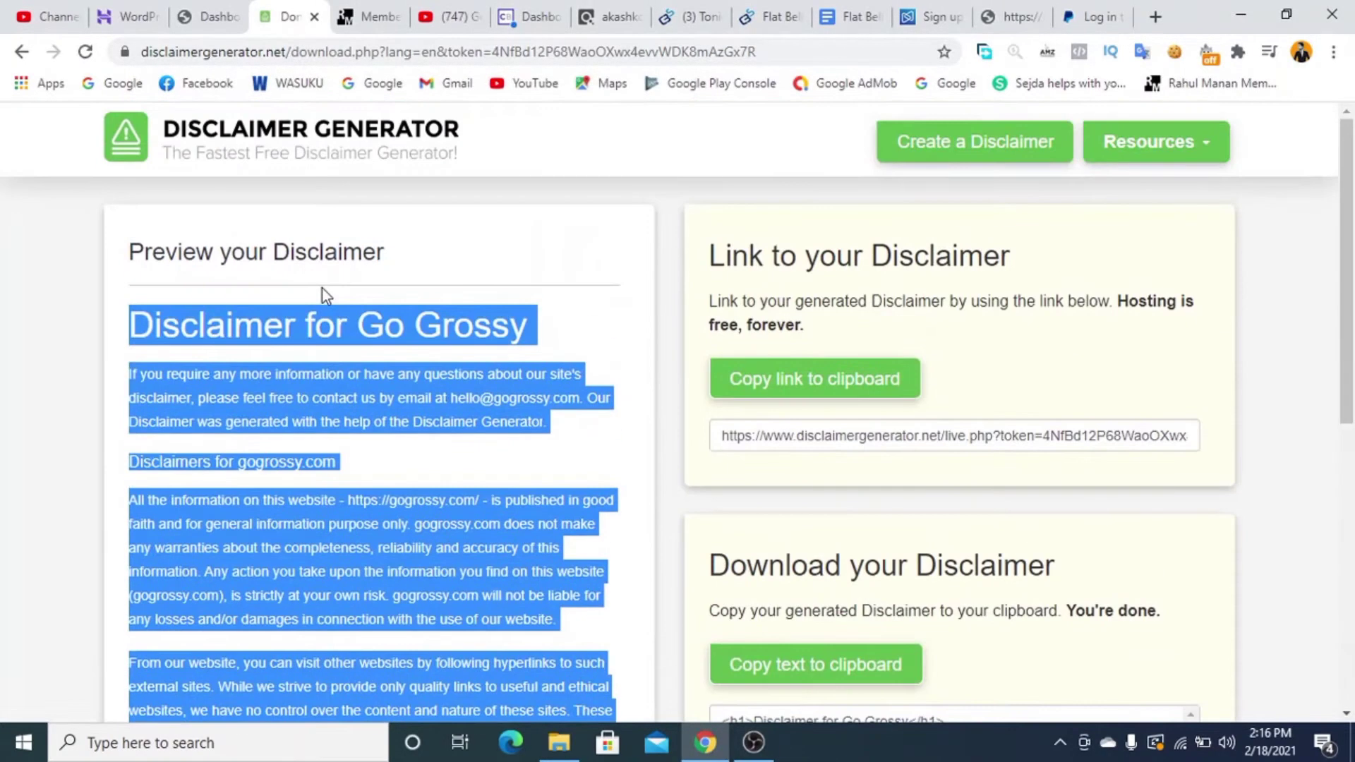
{"action": "left_click", "coordinate": [20, 53]}
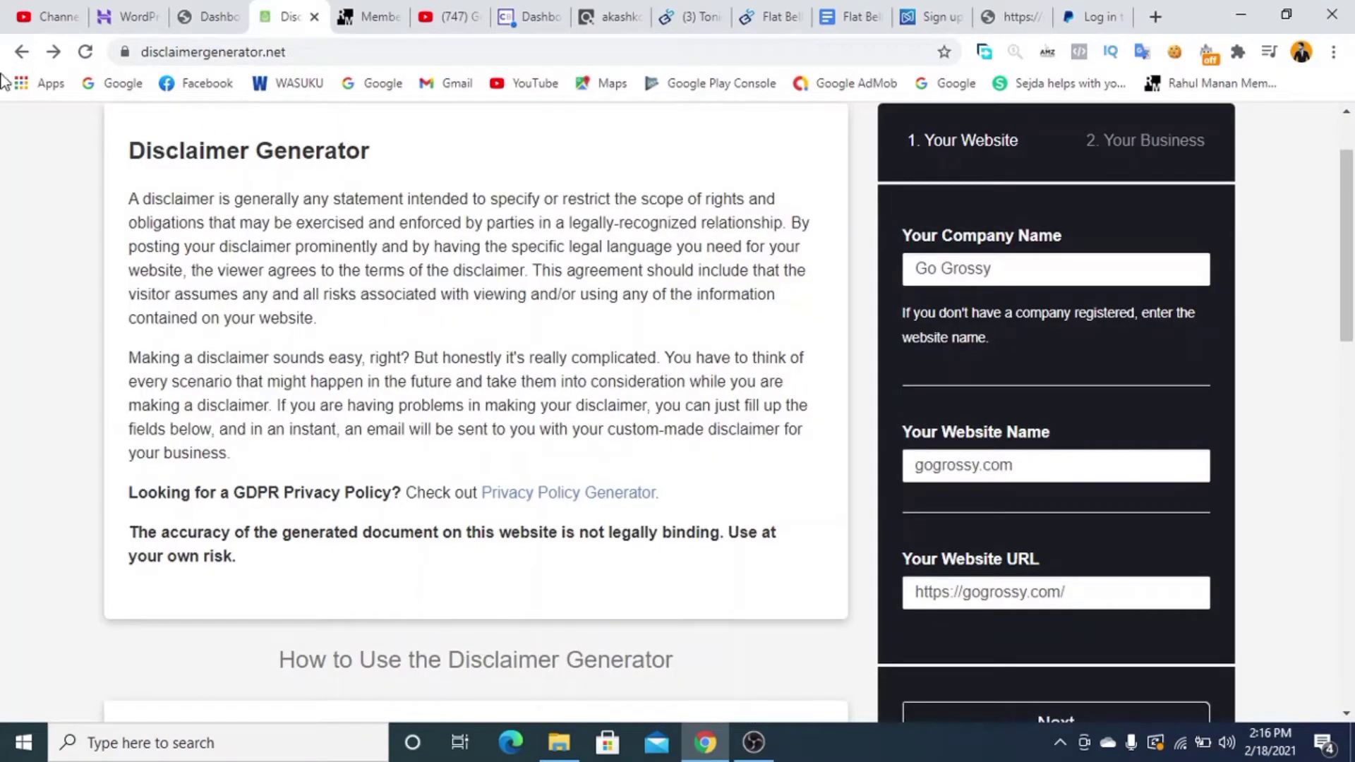
{"action": "left_click", "coordinate": [21, 51]}
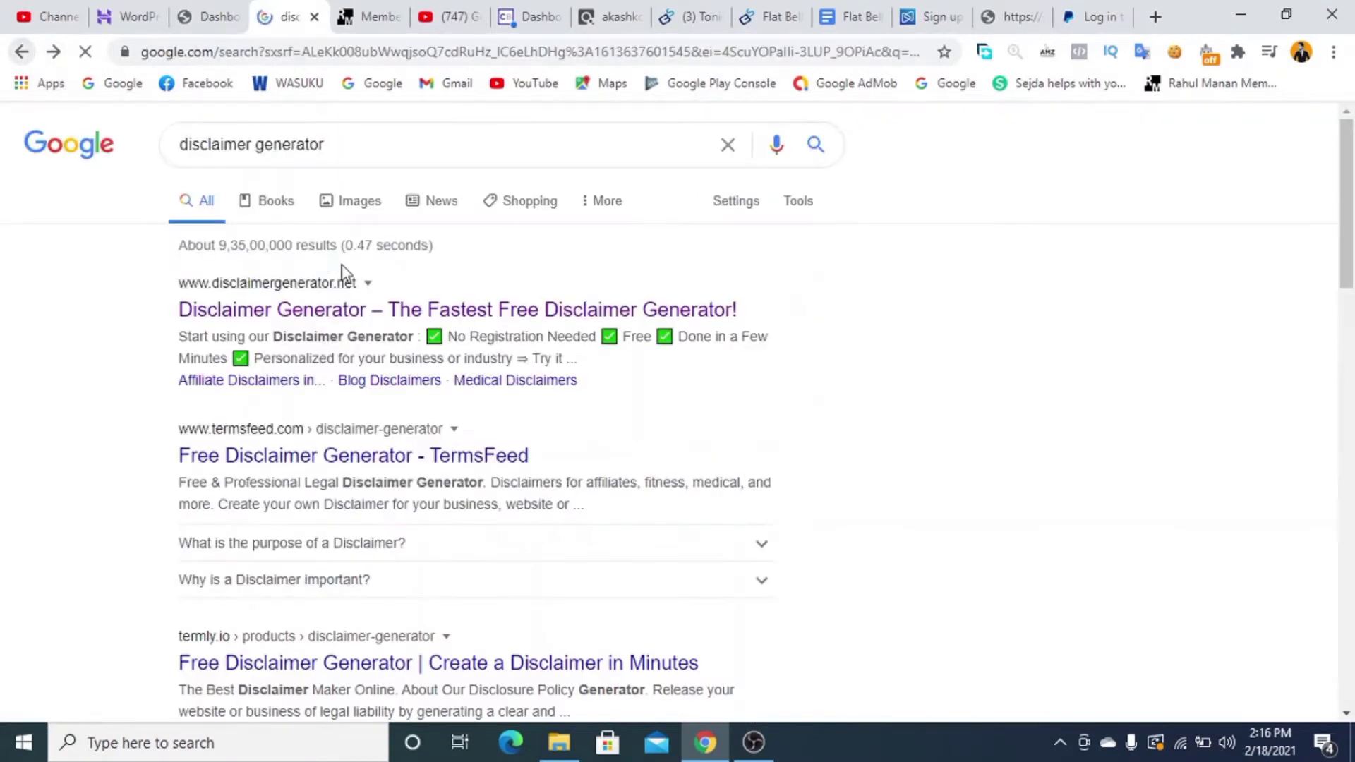
Search for 'privacy policy generator' and open the privacypolicygenerator.info result.
{"action": "left_click", "coordinate": [246, 144]}
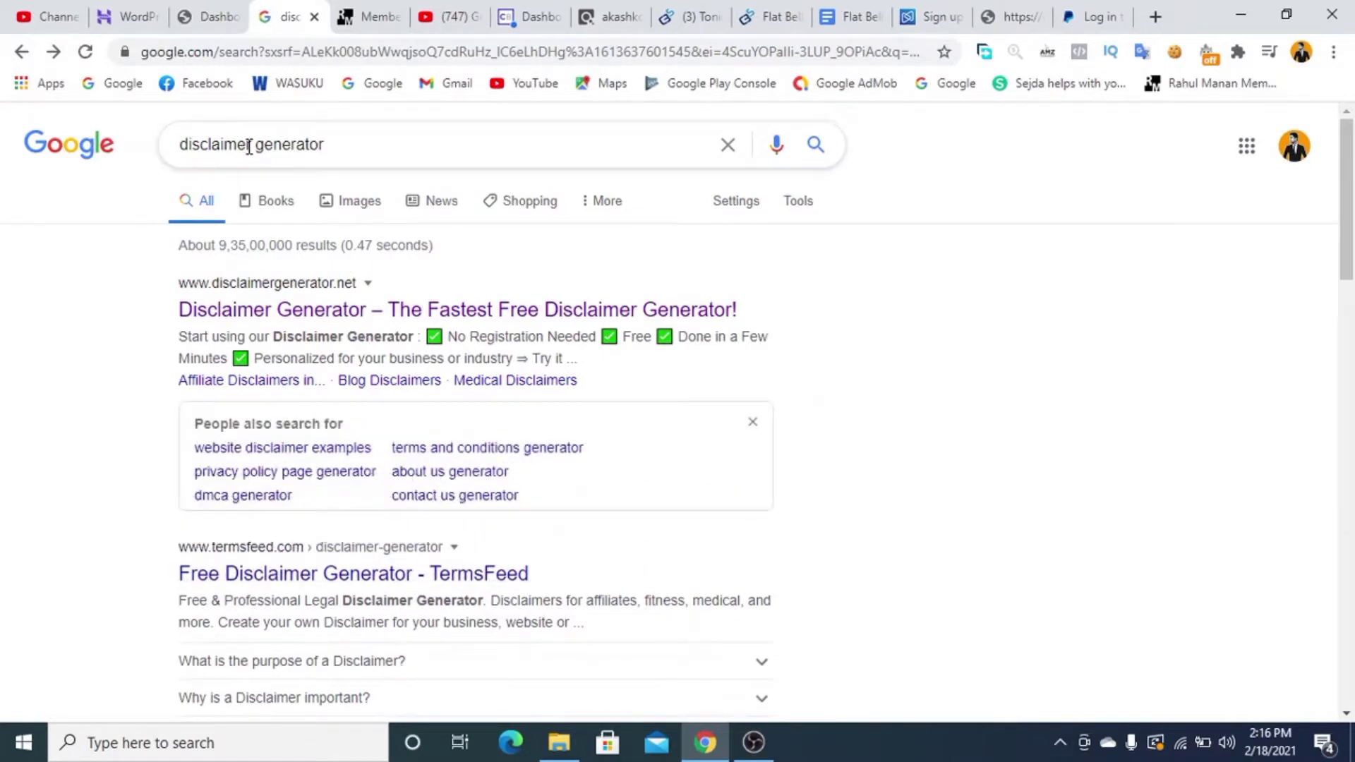
{"action": "left_click_drag", "start_coordinate": [246, 144], "coordinate": [146, 125]}
{"action": "key", "text": "Delete"}
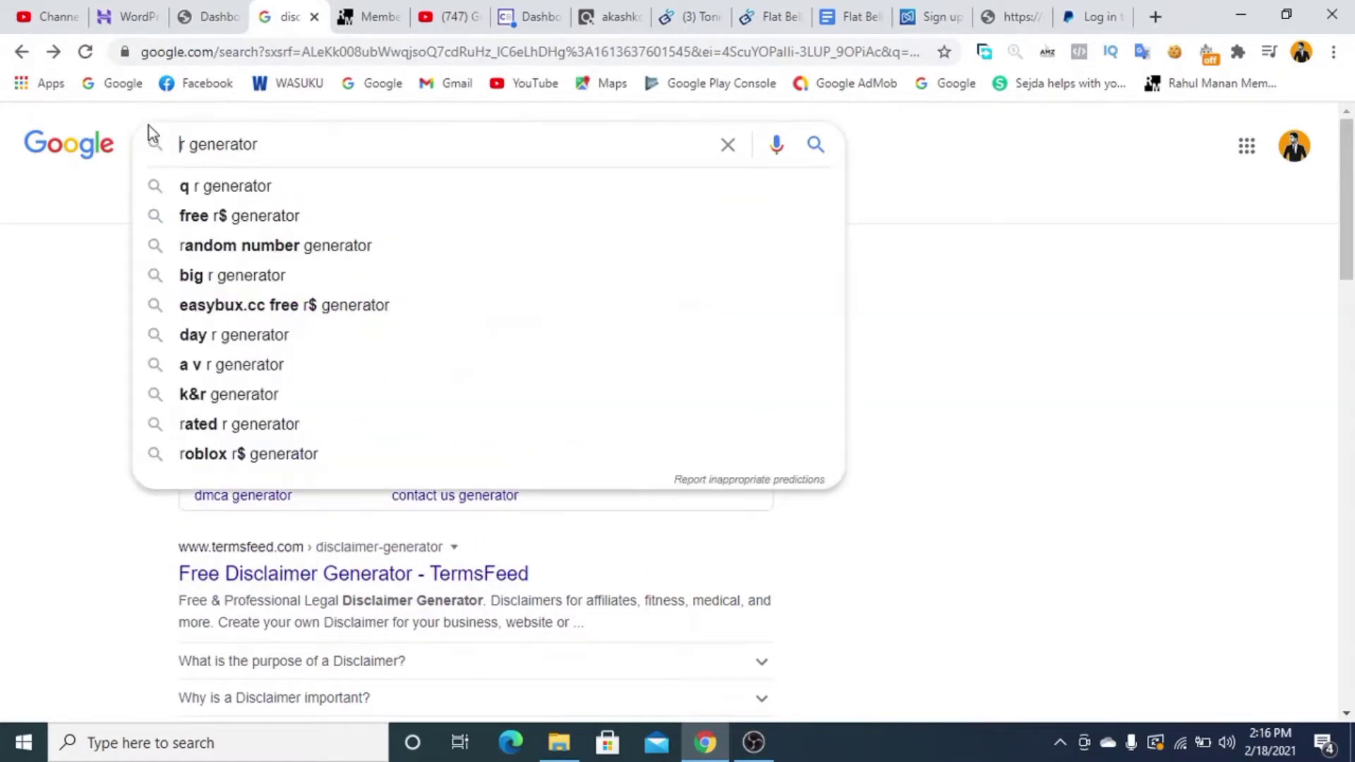
{"action": "key", "text": "Delete"}
{"action": "type", "text": "priva"}
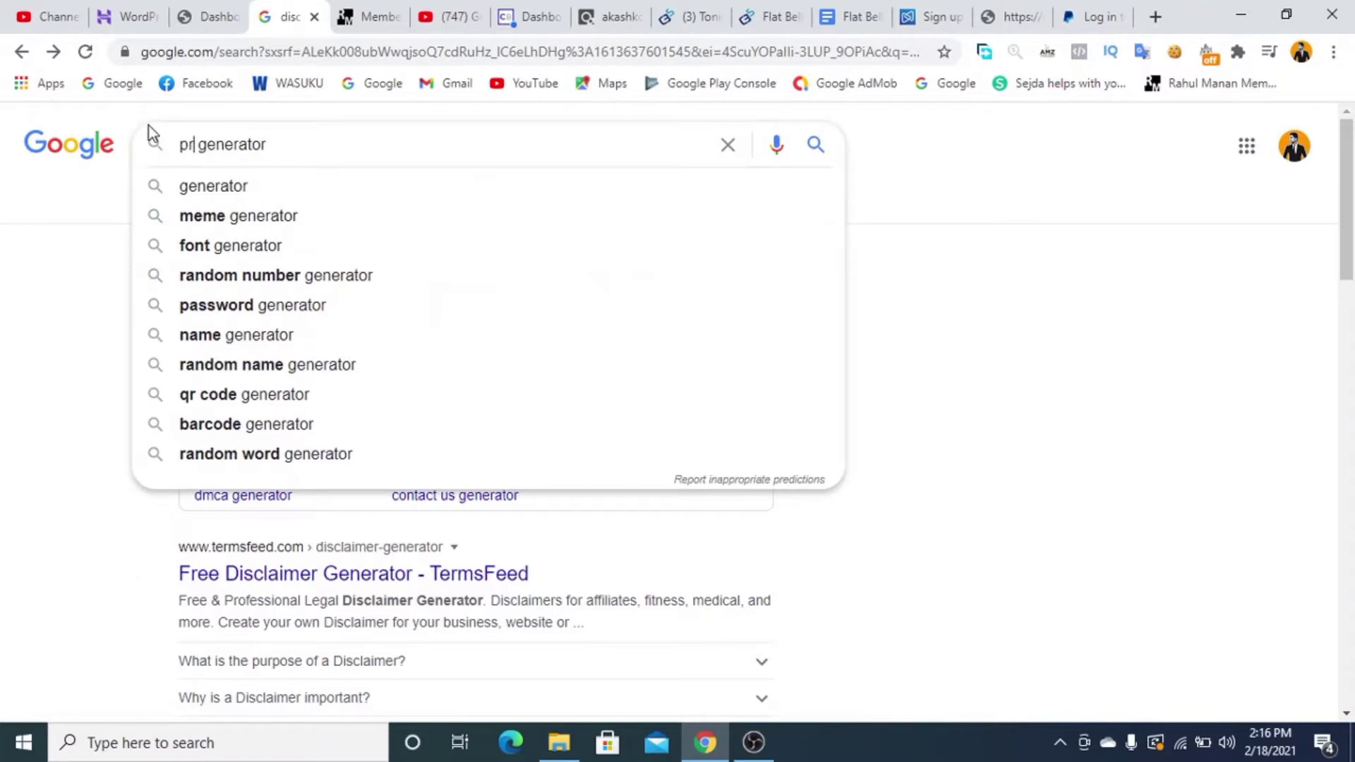
{"action": "type", "text": "cy n"}
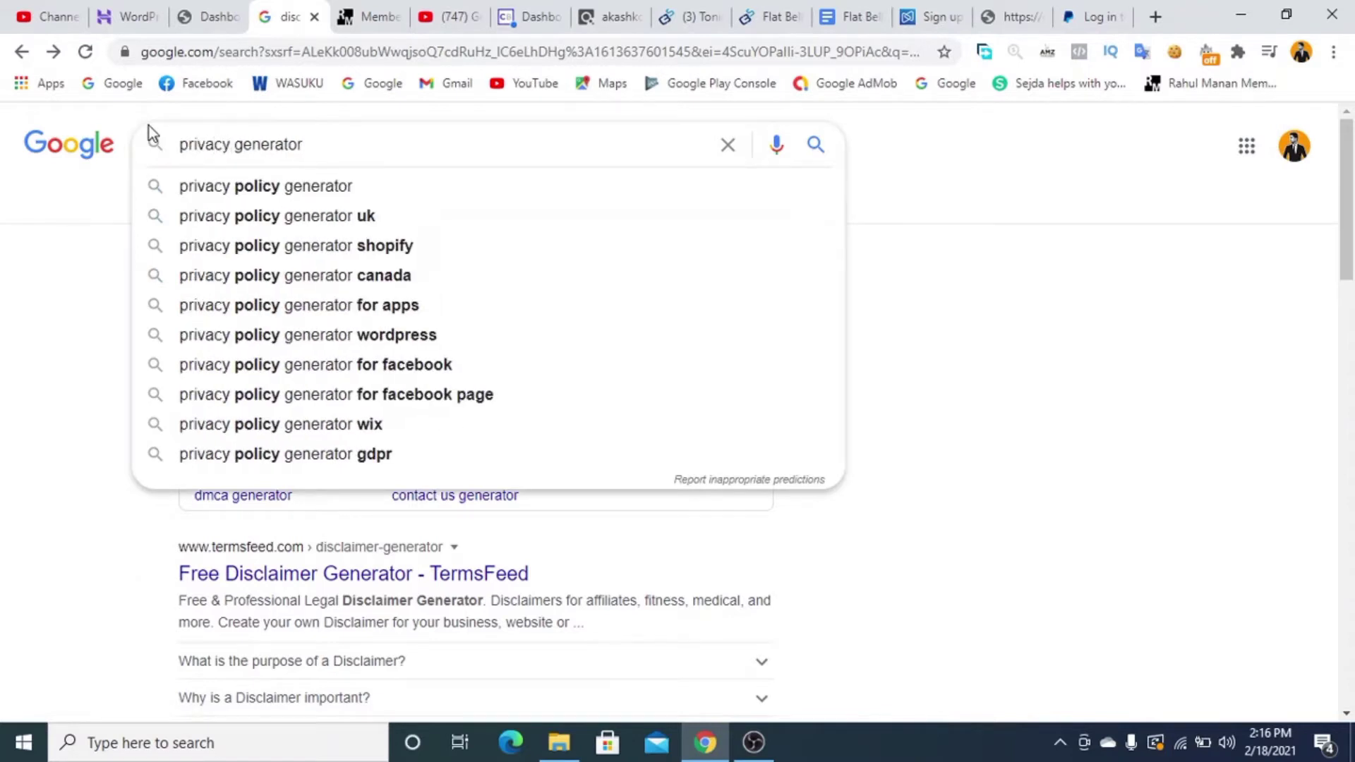
{"action": "key", "text": "BackSpace"}
{"action": "key", "text": "Down"}
{"action": "key", "text": "Return"}
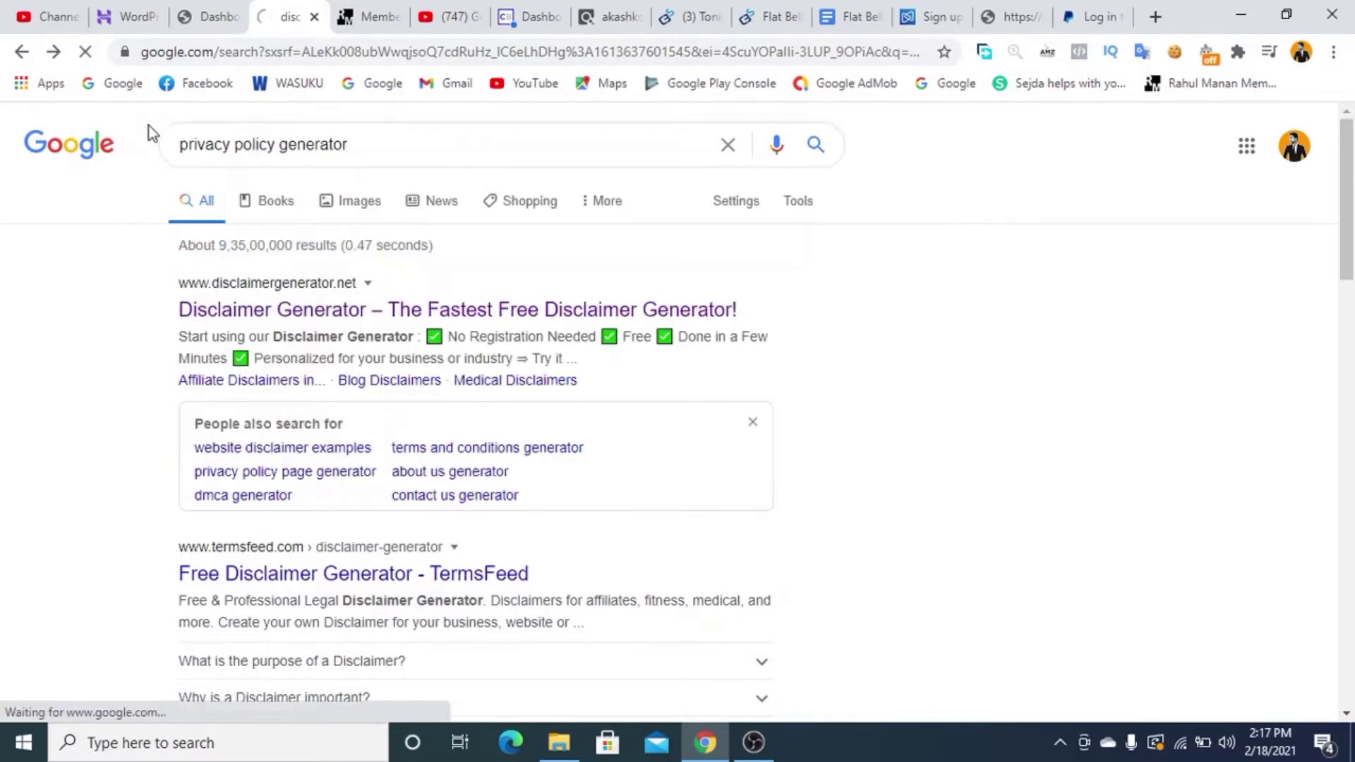
{"action": "left_click", "coordinate": [221, 290]}
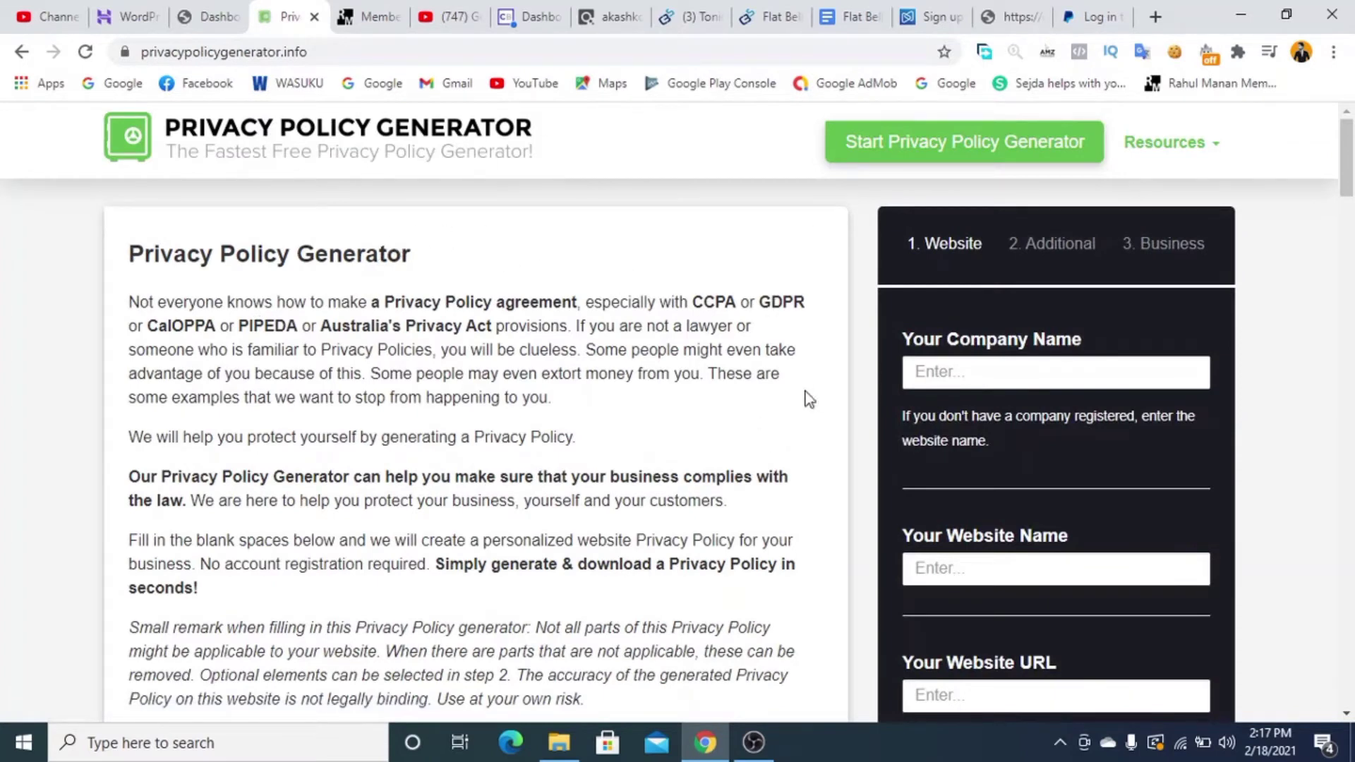
Autofill the company name Go Grossy and the website name gogrossy.com.
{"action": "left_click", "coordinate": [961, 384]}
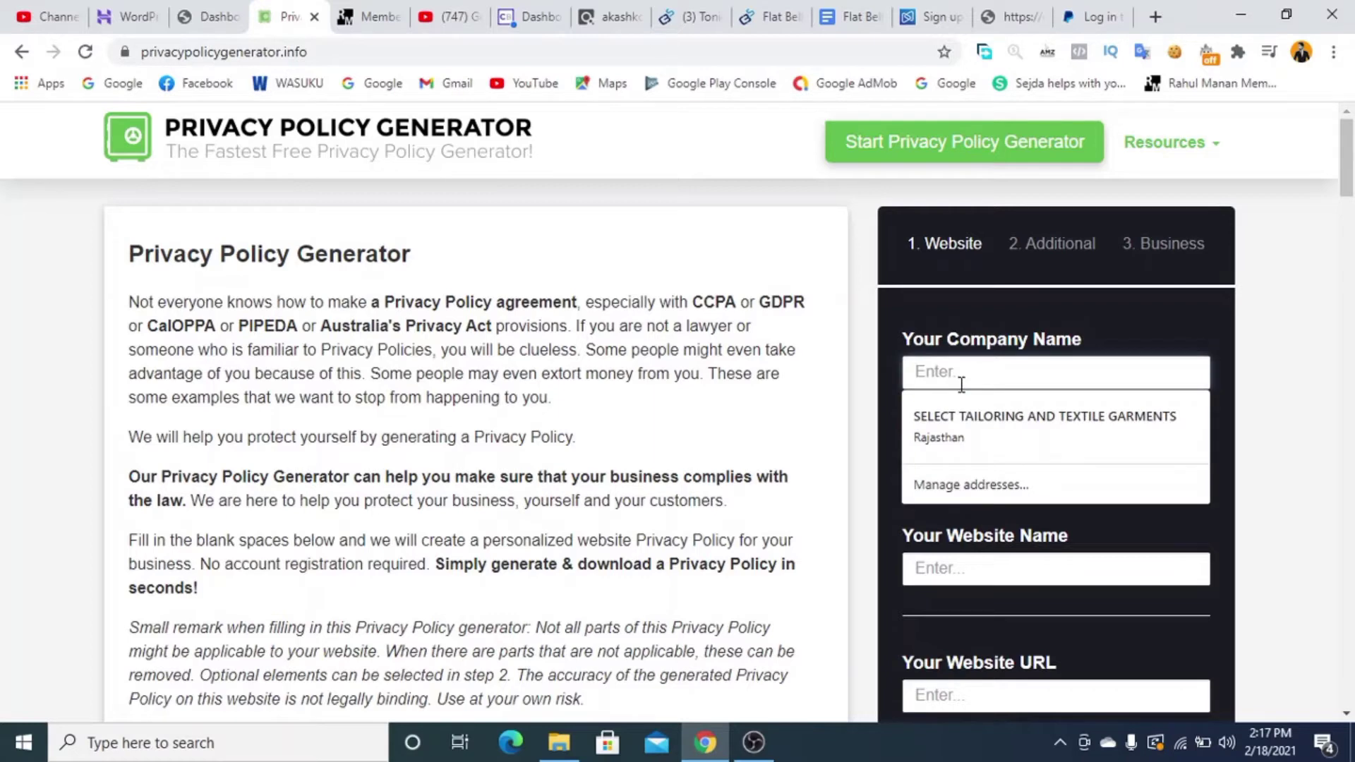
{"action": "type", "text": "go"}
{"action": "key", "text": "Down"}
{"action": "key", "text": "Return"}
{"action": "key", "text": "Tab"}
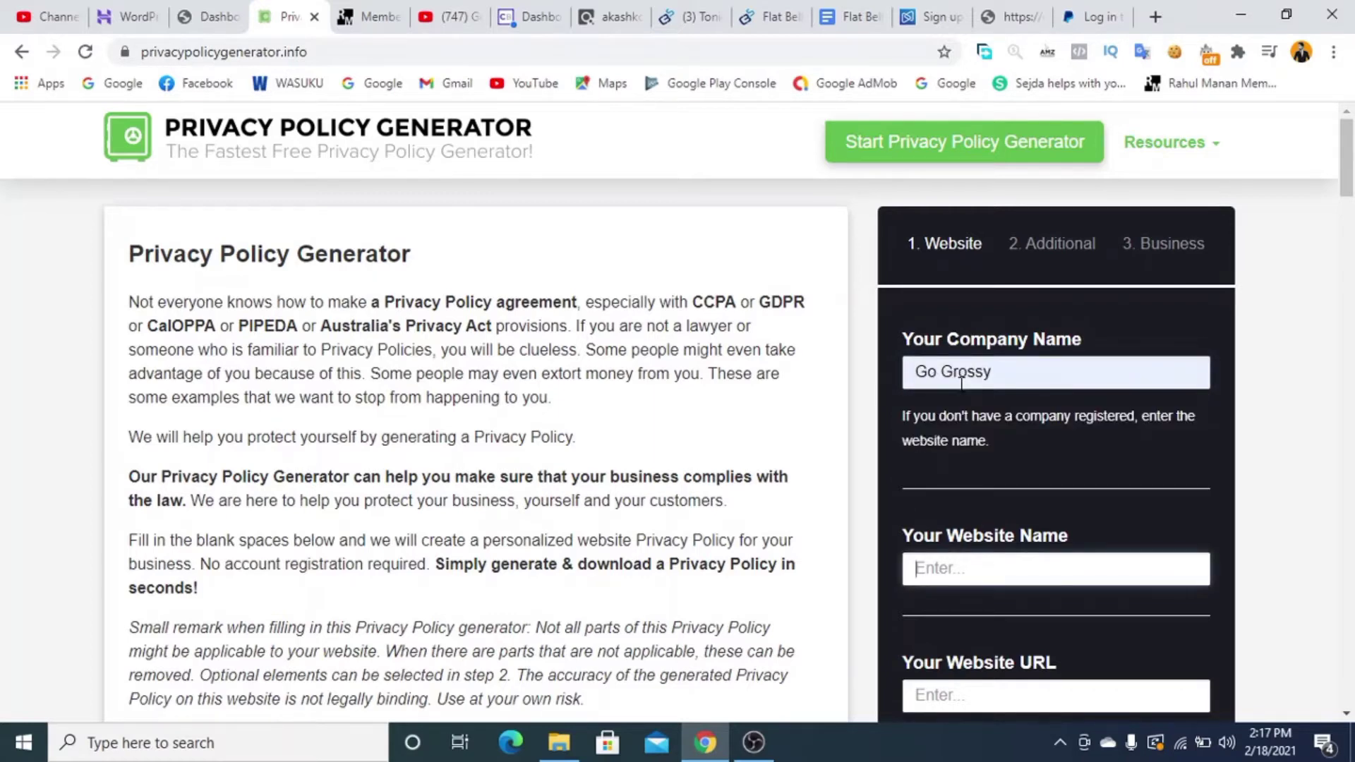
{"action": "type", "text": "g"}
{"action": "key", "text": "Down"}
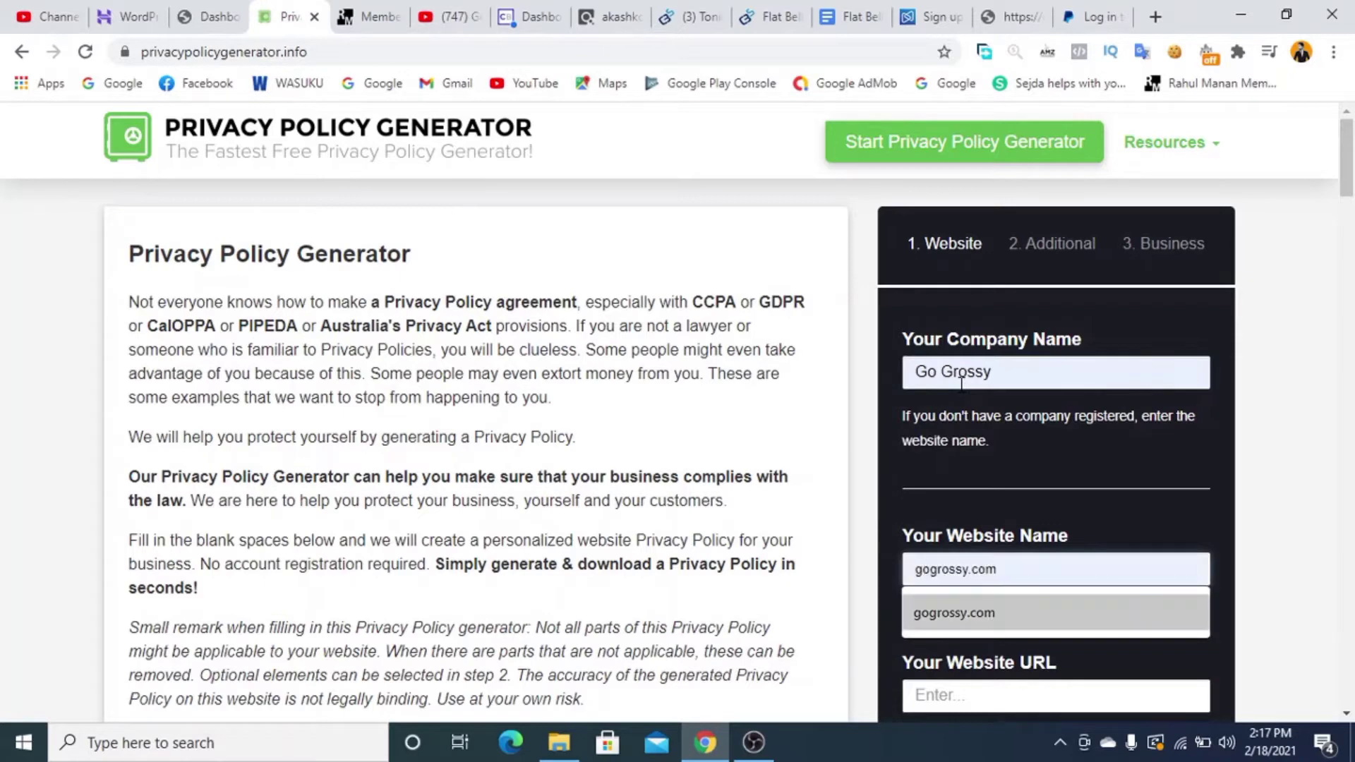
{"action": "key", "text": "Return"}
{"action": "key", "text": "Tab"}
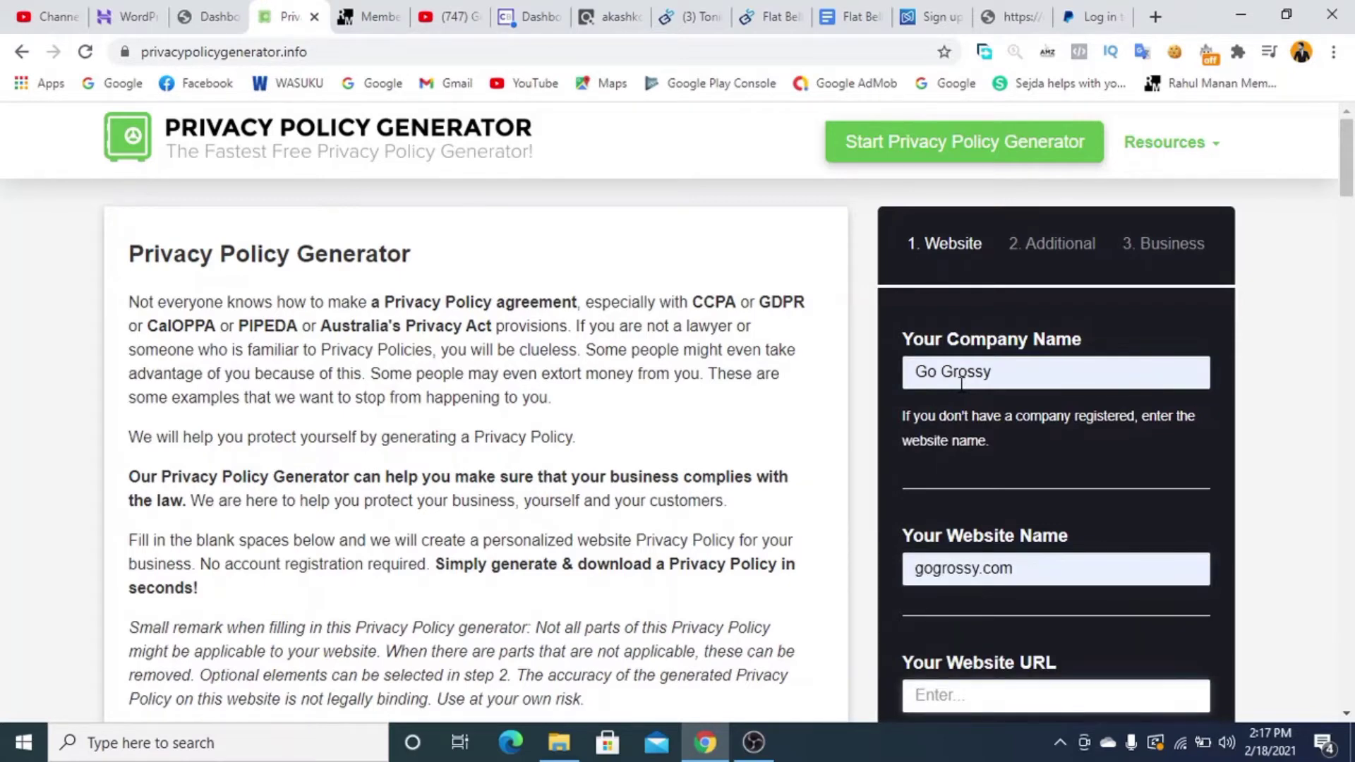
{"action": "scroll", "coordinate": [961, 381], "scroll_direction": "down", "scroll_amount": 2}
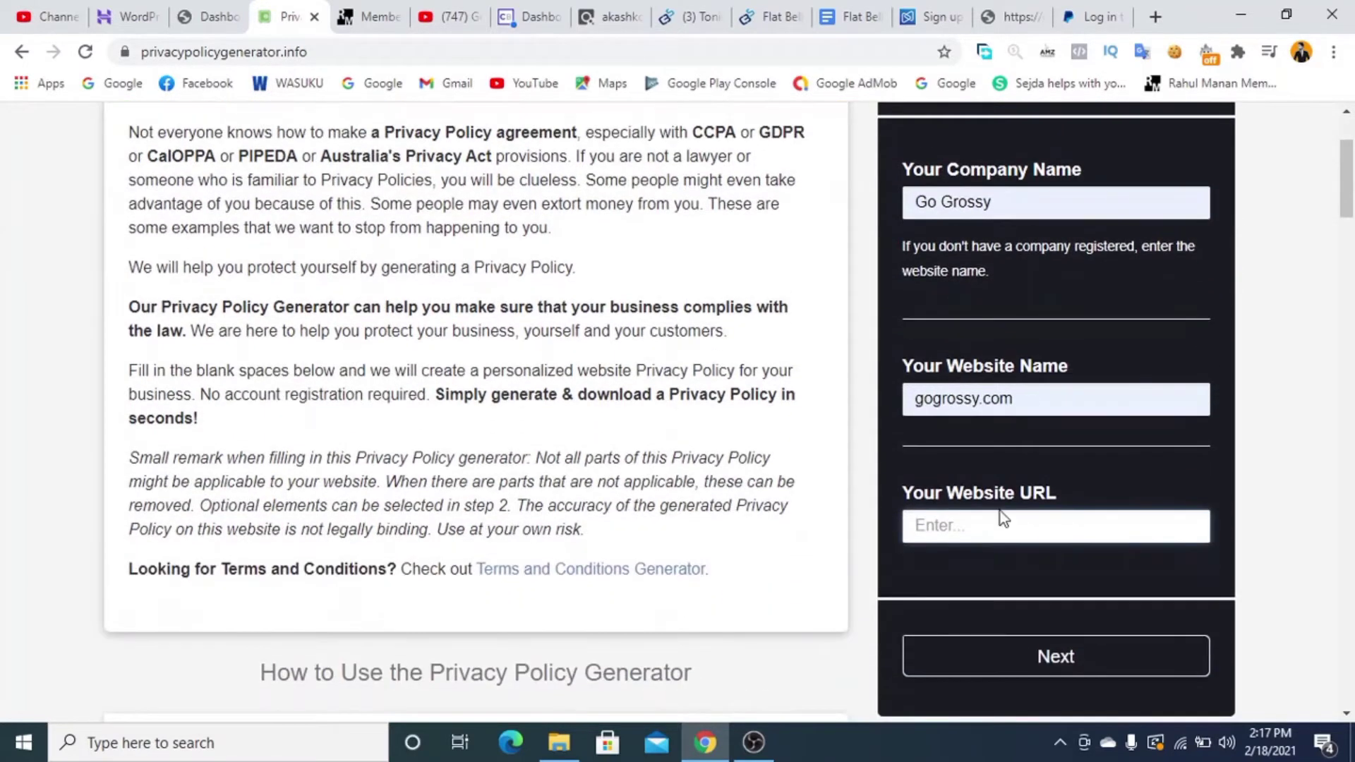
{"action": "type", "text": "h"}
{"action": "key", "text": "Down"}
{"action": "key", "text": "Return"}
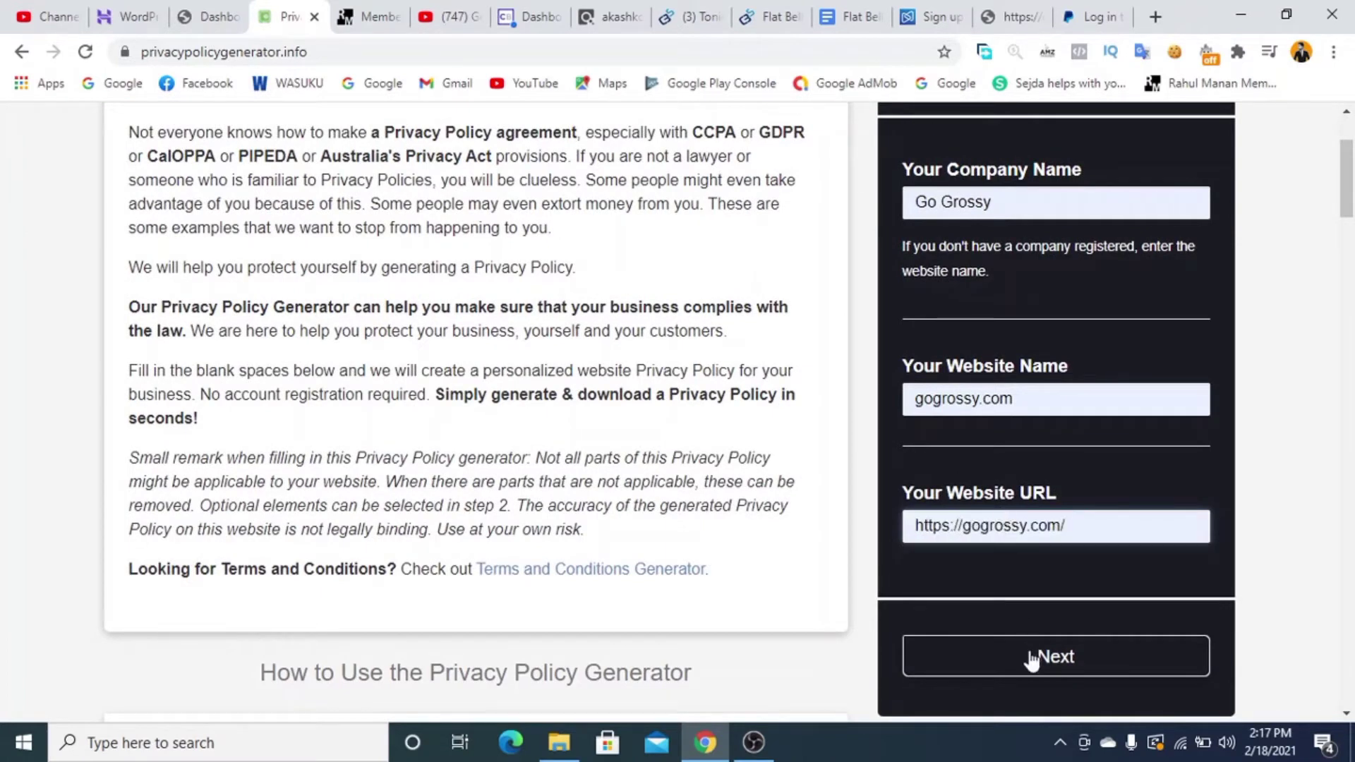
{"action": "left_click", "coordinate": [1030, 658]}
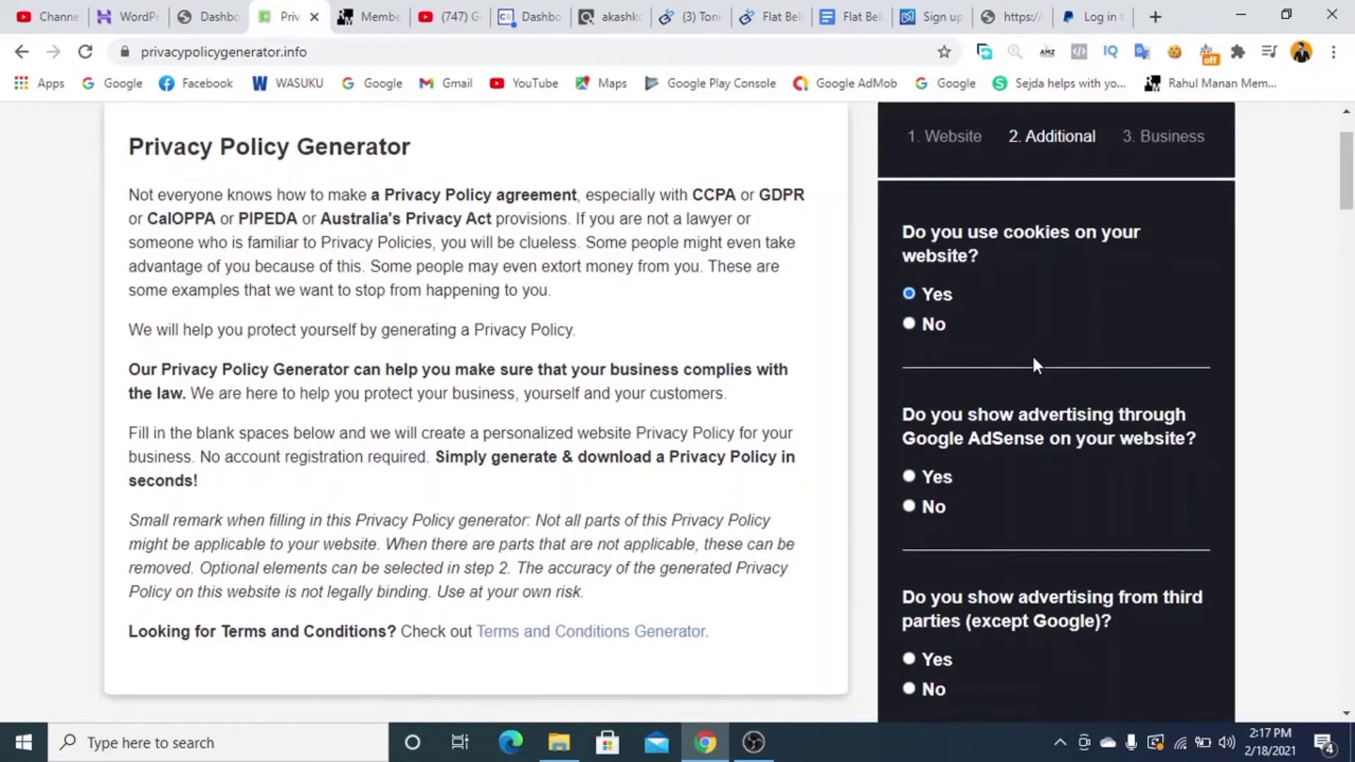
Answer yes to third-party advertising and continue to the business details.
{"action": "scroll", "coordinate": [1033, 361], "scroll_direction": "down", "scroll_amount": 1}
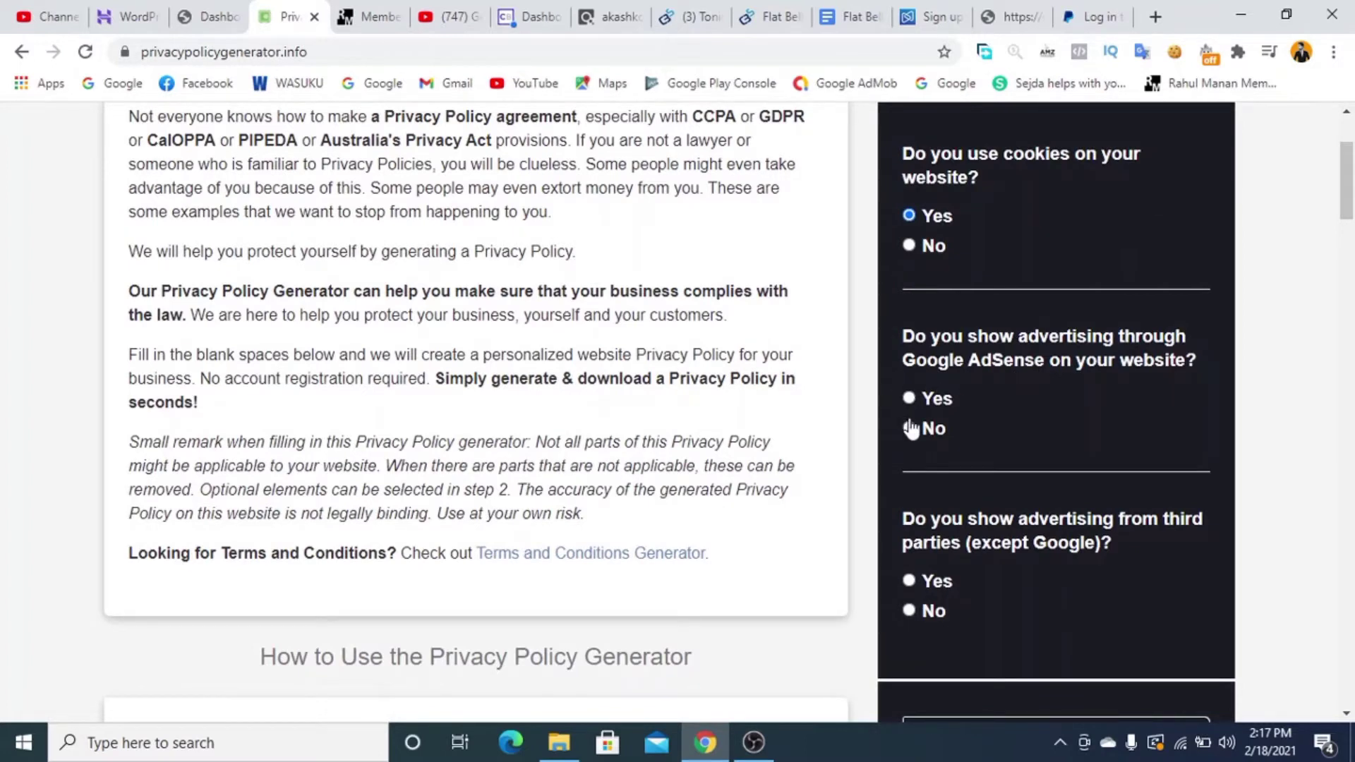
{"action": "scroll", "coordinate": [1009, 450], "scroll_direction": "down", "scroll_amount": 3}
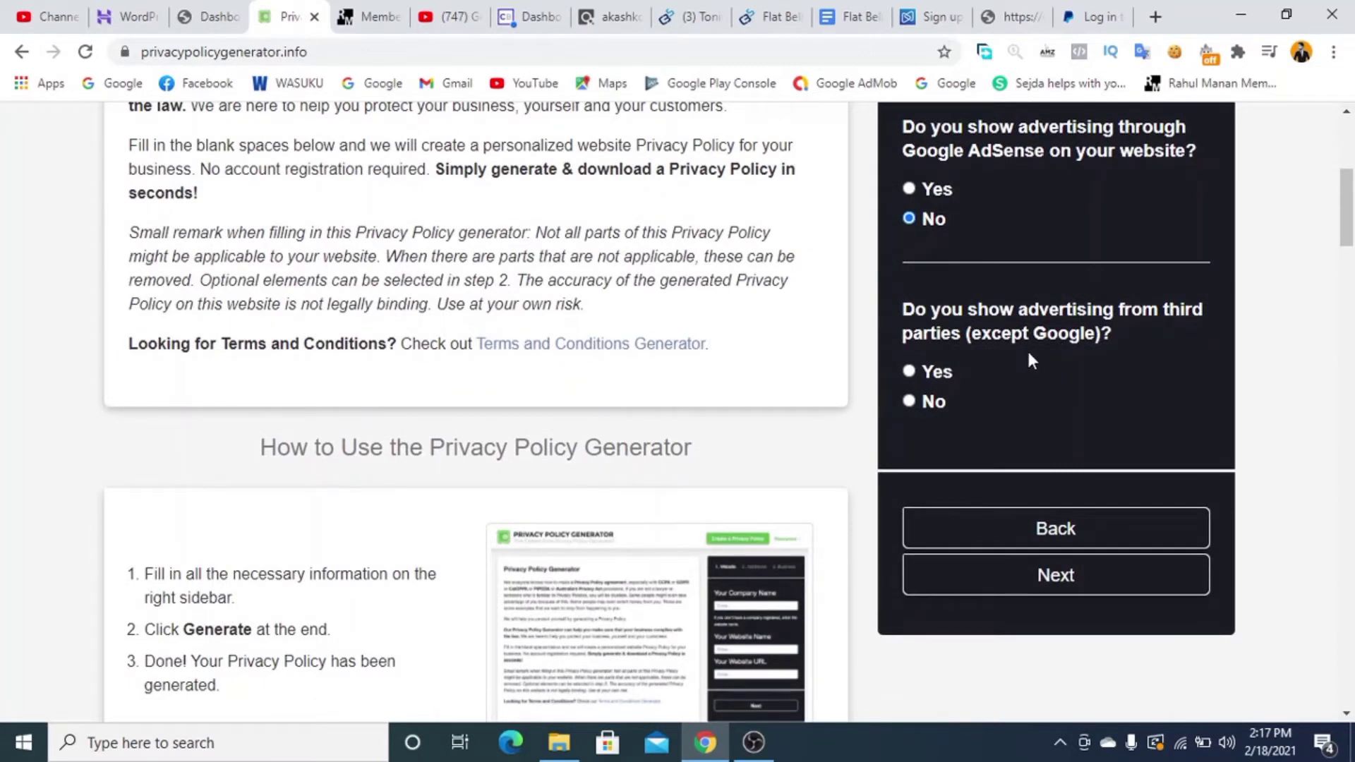
{"action": "left_click", "coordinate": [909, 371]}
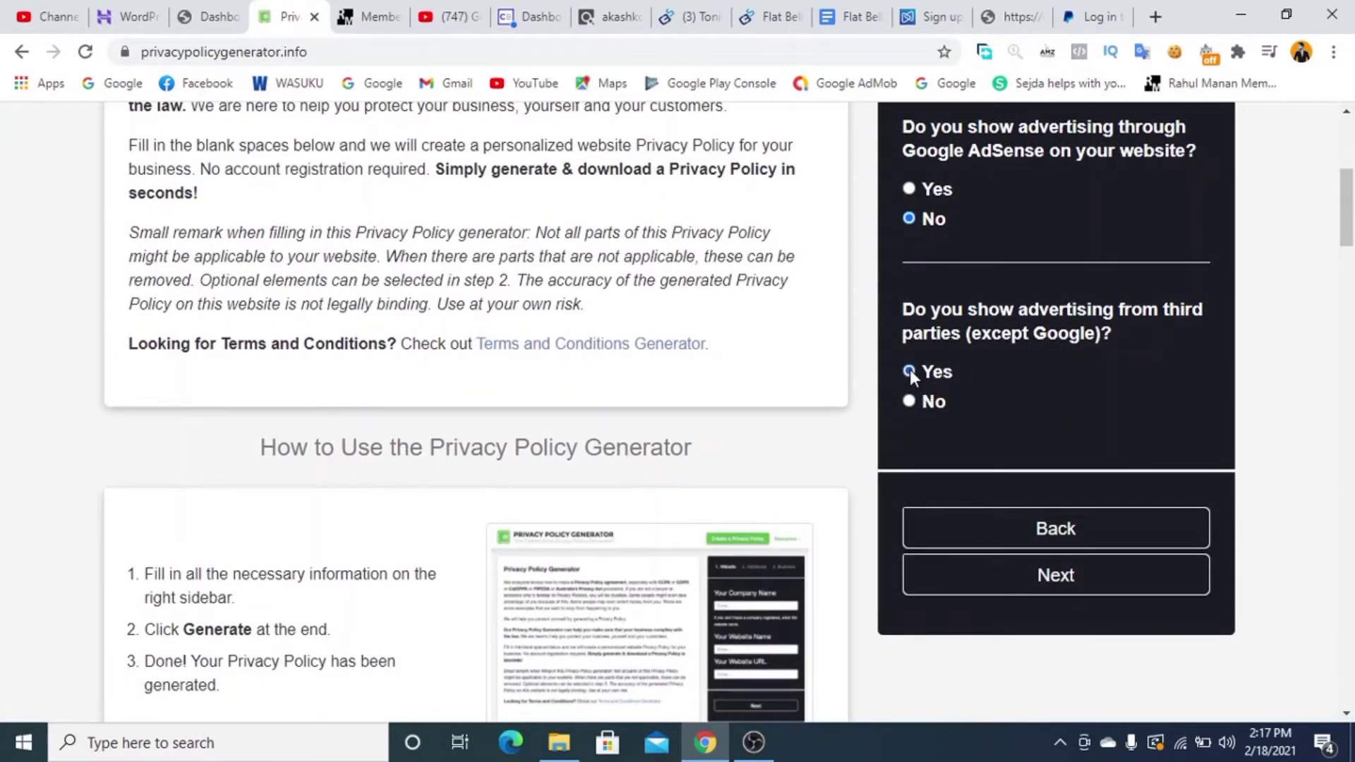
{"action": "left_click", "coordinate": [1019, 586]}
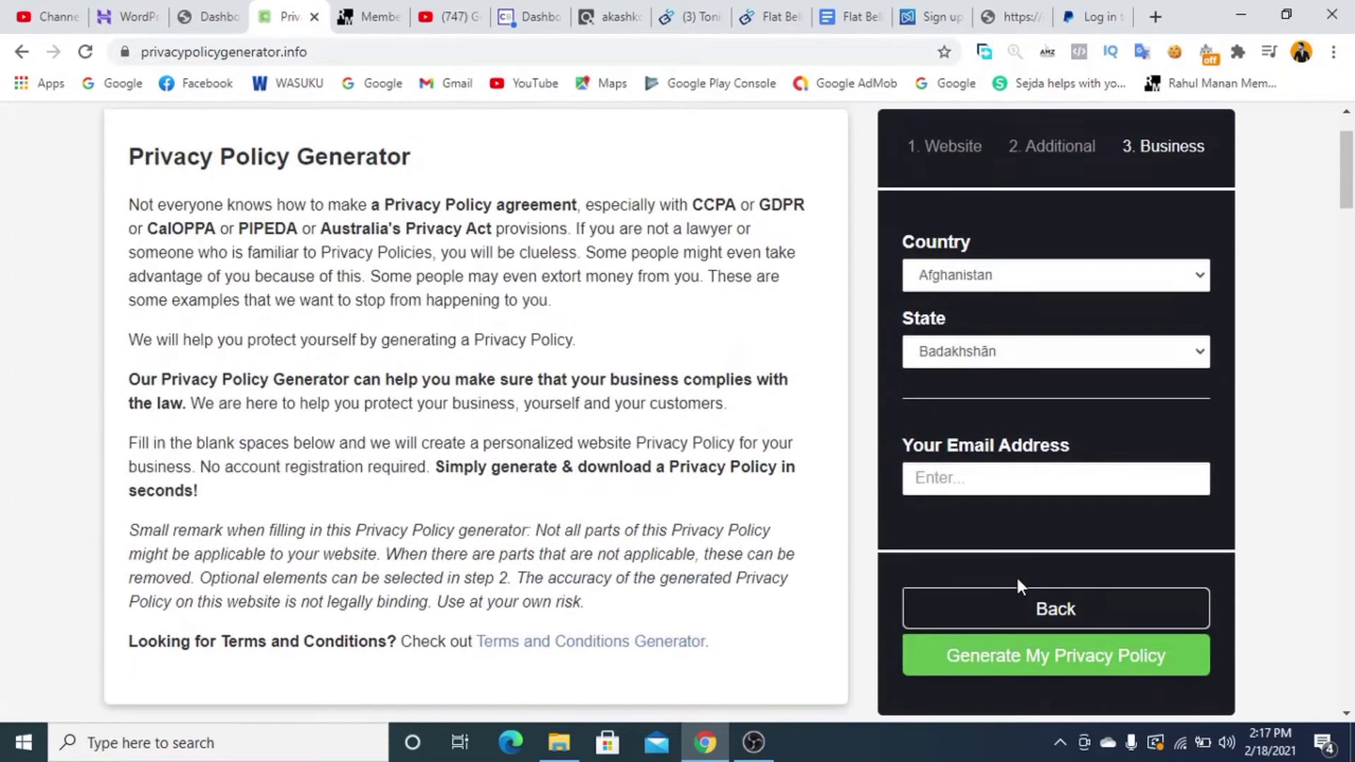
Choose India and Rajasthan, autofill the contact e-mail, and generate the privacy policy.
{"action": "left_click", "coordinate": [1007, 277]}
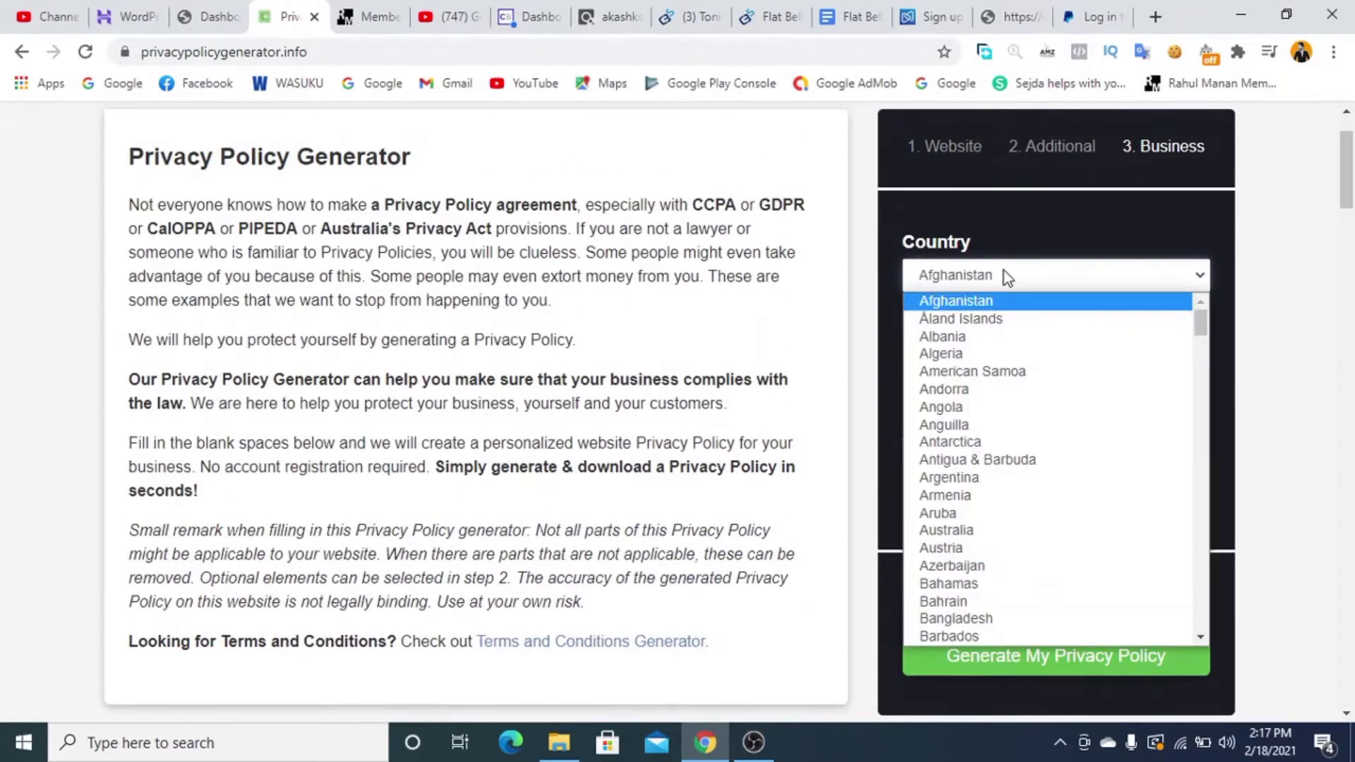
{"action": "type", "text": "india"}
{"action": "key", "text": "Return"}
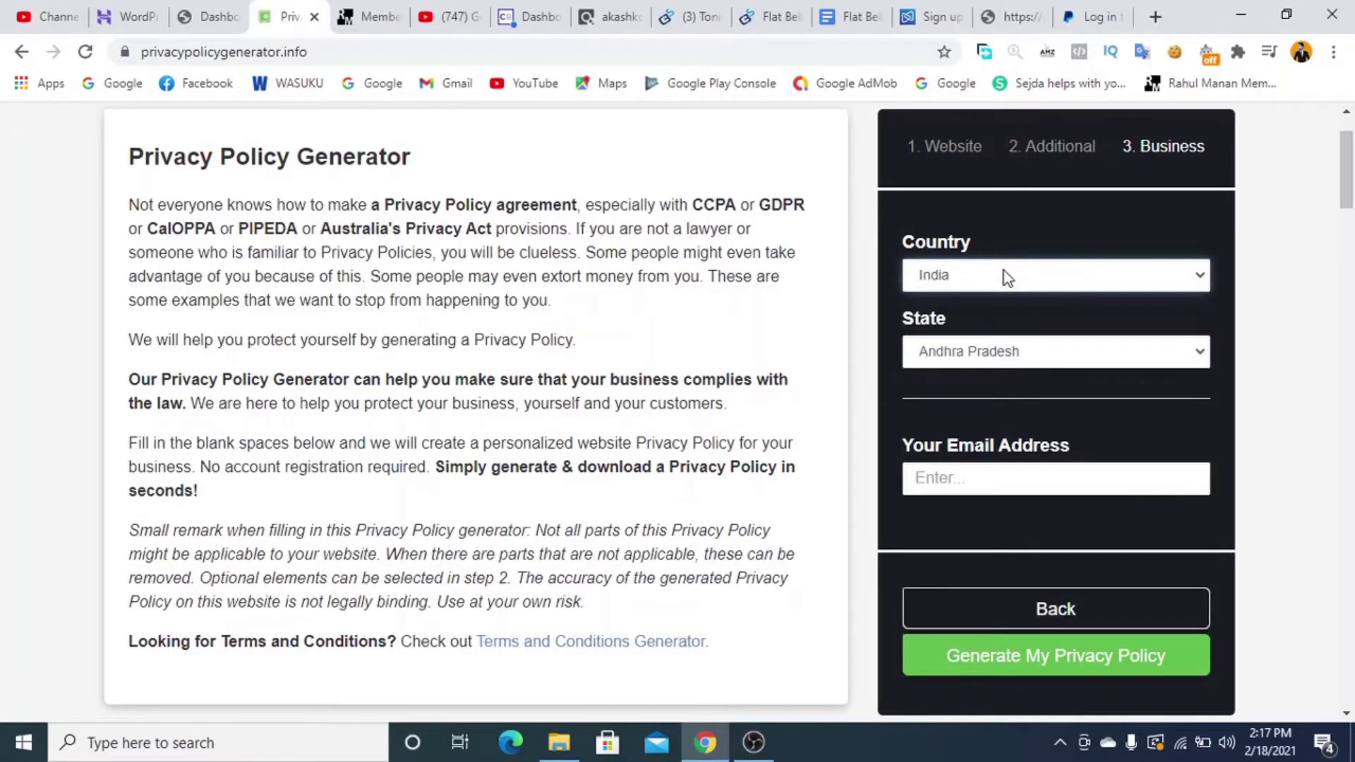
{"action": "key", "text": "Tab"}
{"action": "key", "text": "r"}
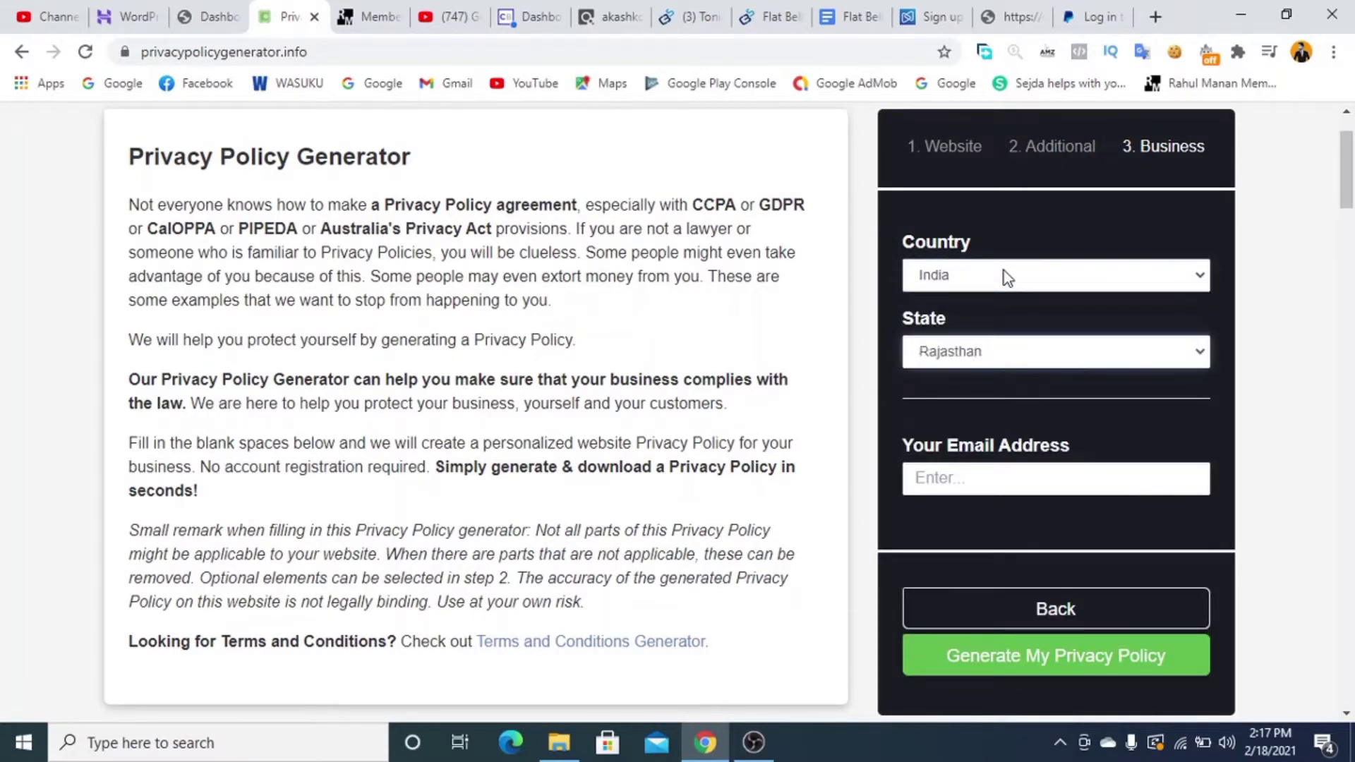
{"action": "left_click", "coordinate": [964, 491]}
{"action": "type", "text": "h"}
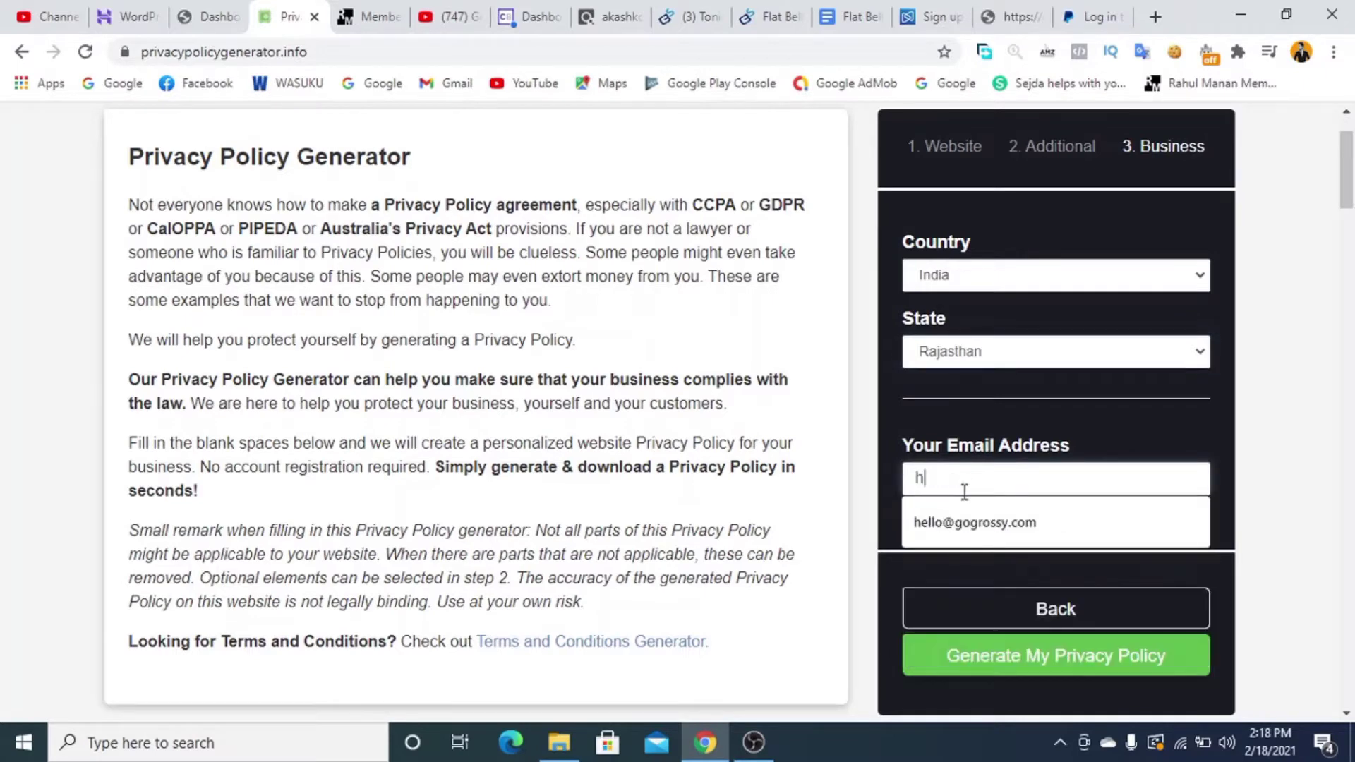
{"action": "key", "text": "Down"}
{"action": "key", "text": "Return"}
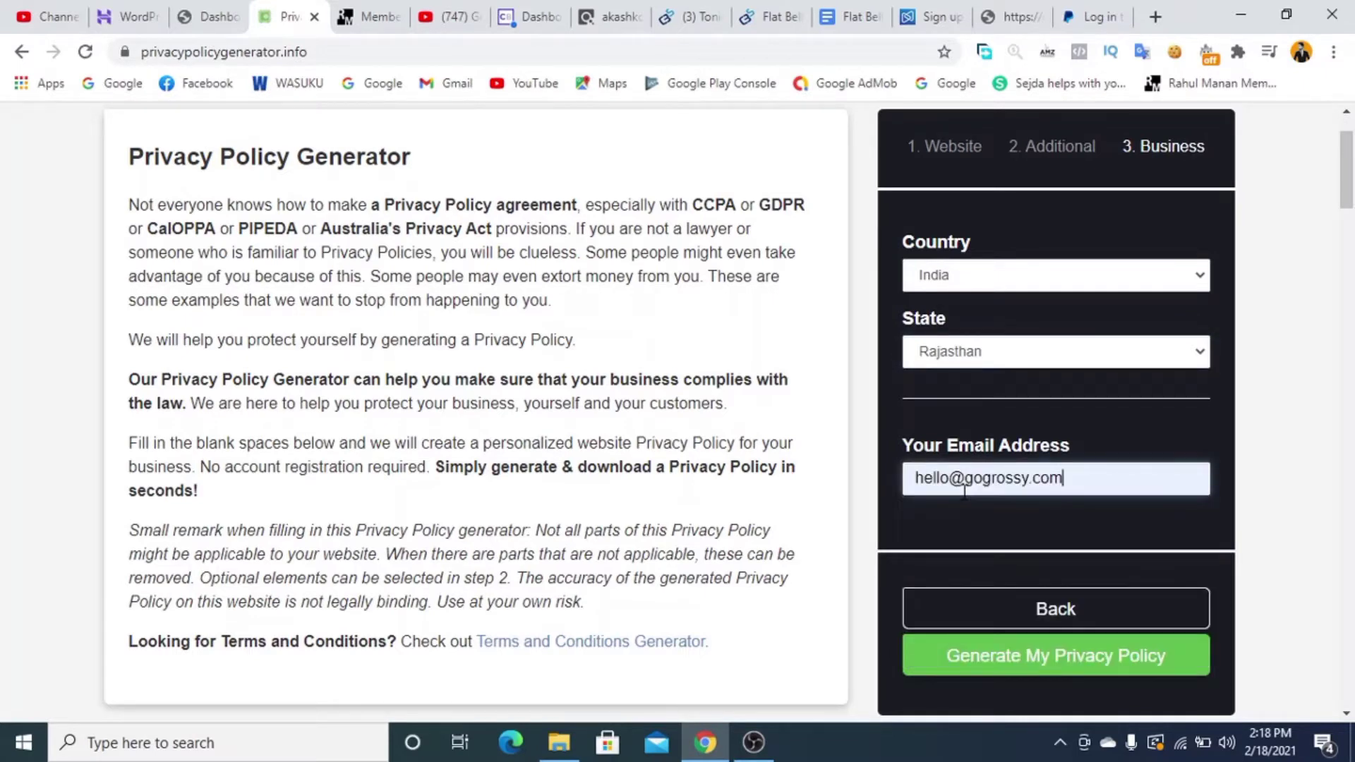
{"action": "left_click", "coordinate": [1052, 656]}
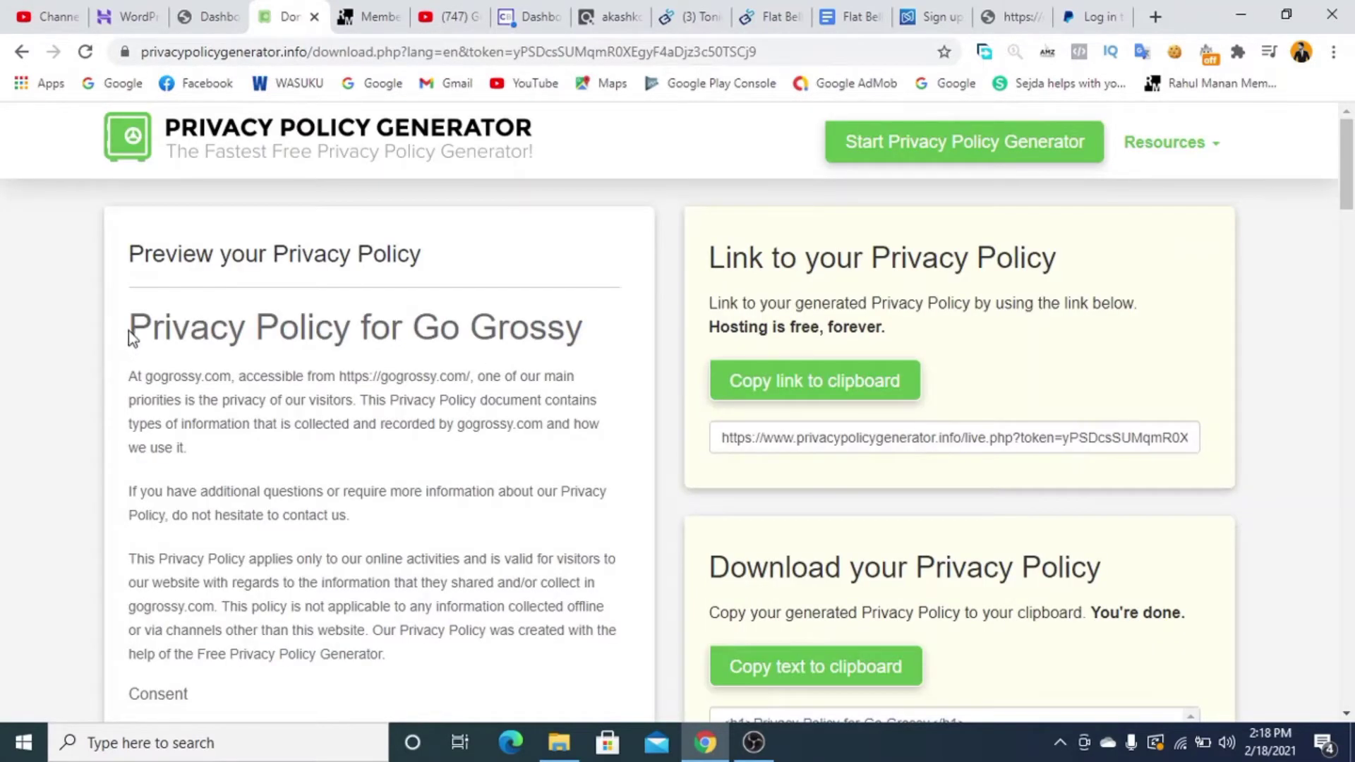
Select and deselect the Go Grossy policy text, then go back through the form to Google results.
{"action": "left_click_drag", "start_coordinate": [129, 329], "coordinate": [404, 619]}
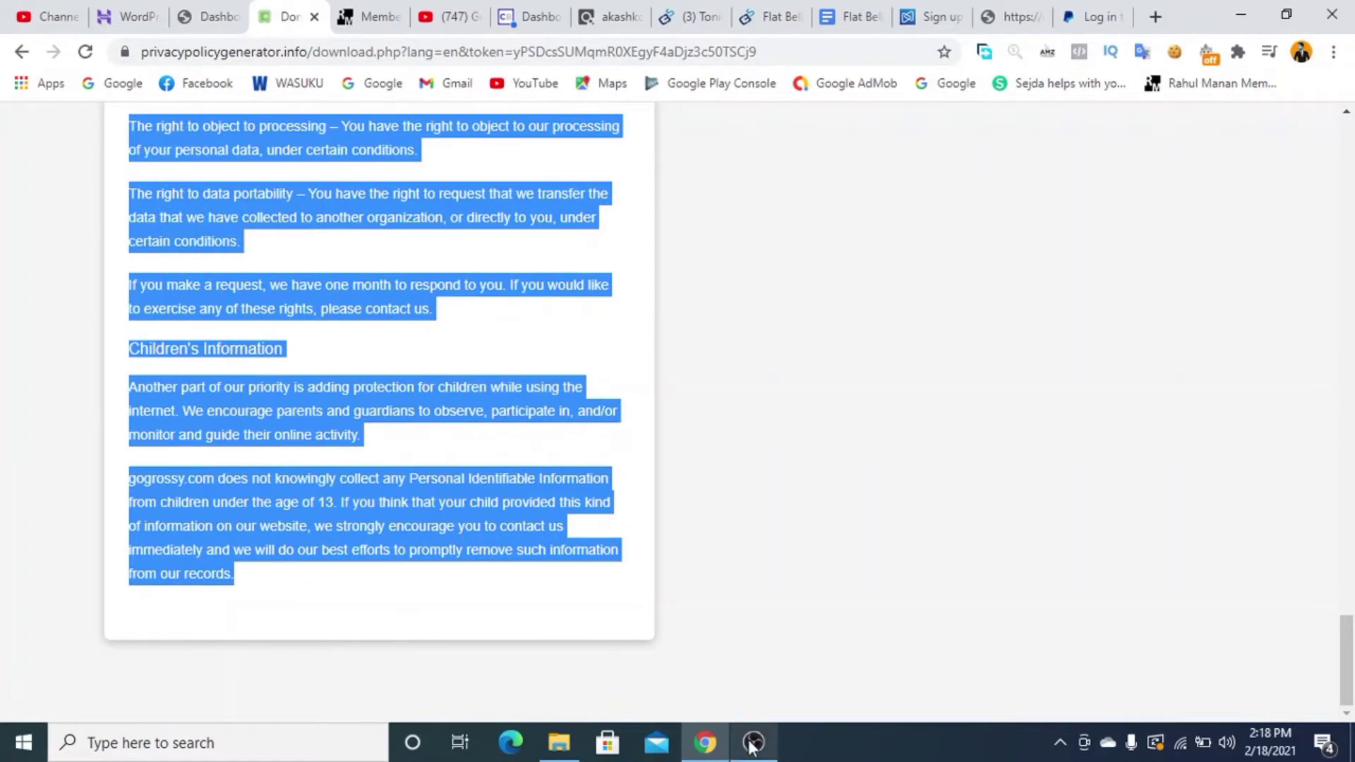
{"action": "left_click", "coordinate": [418, 579]}
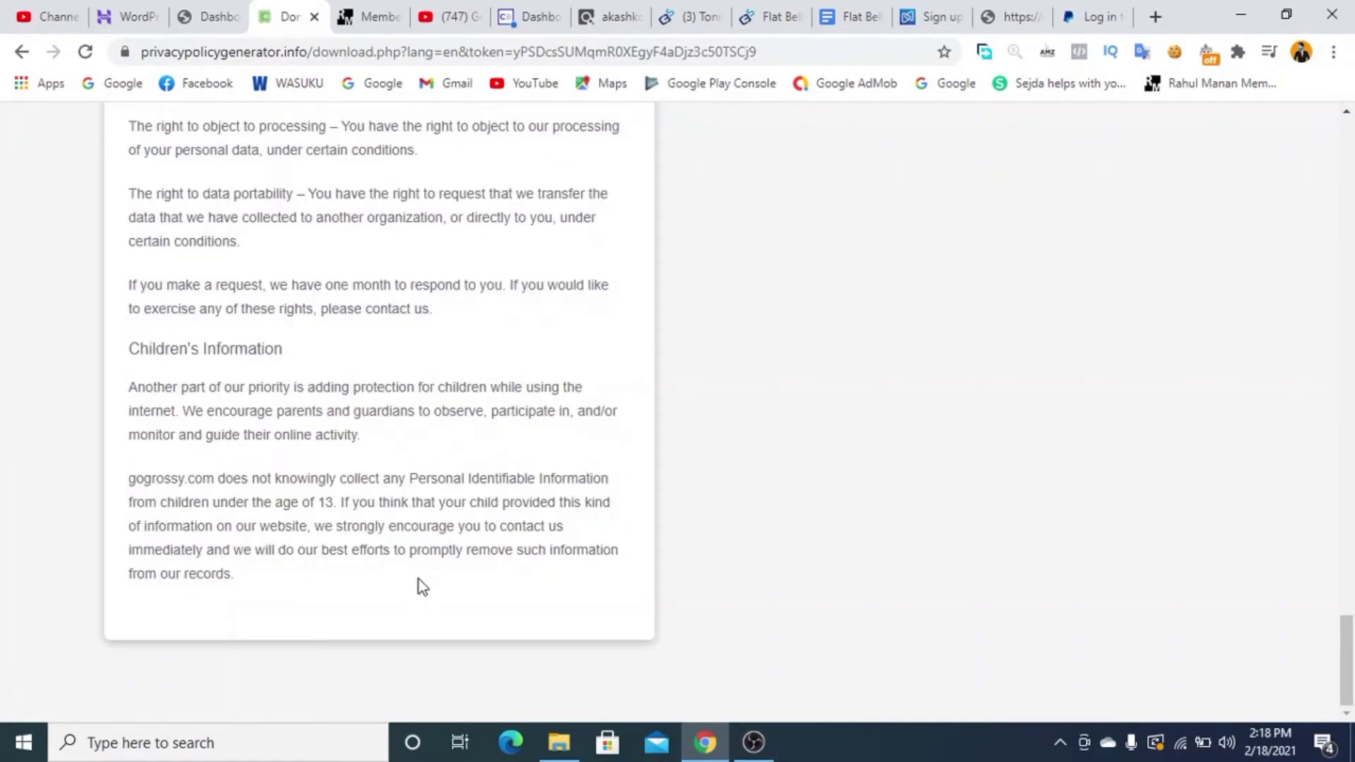
{"action": "scroll", "coordinate": [418, 579], "scroll_direction": "up", "scroll_amount": 15}
{"action": "scroll", "coordinate": [417, 579], "scroll_direction": "up", "scroll_amount": 10}
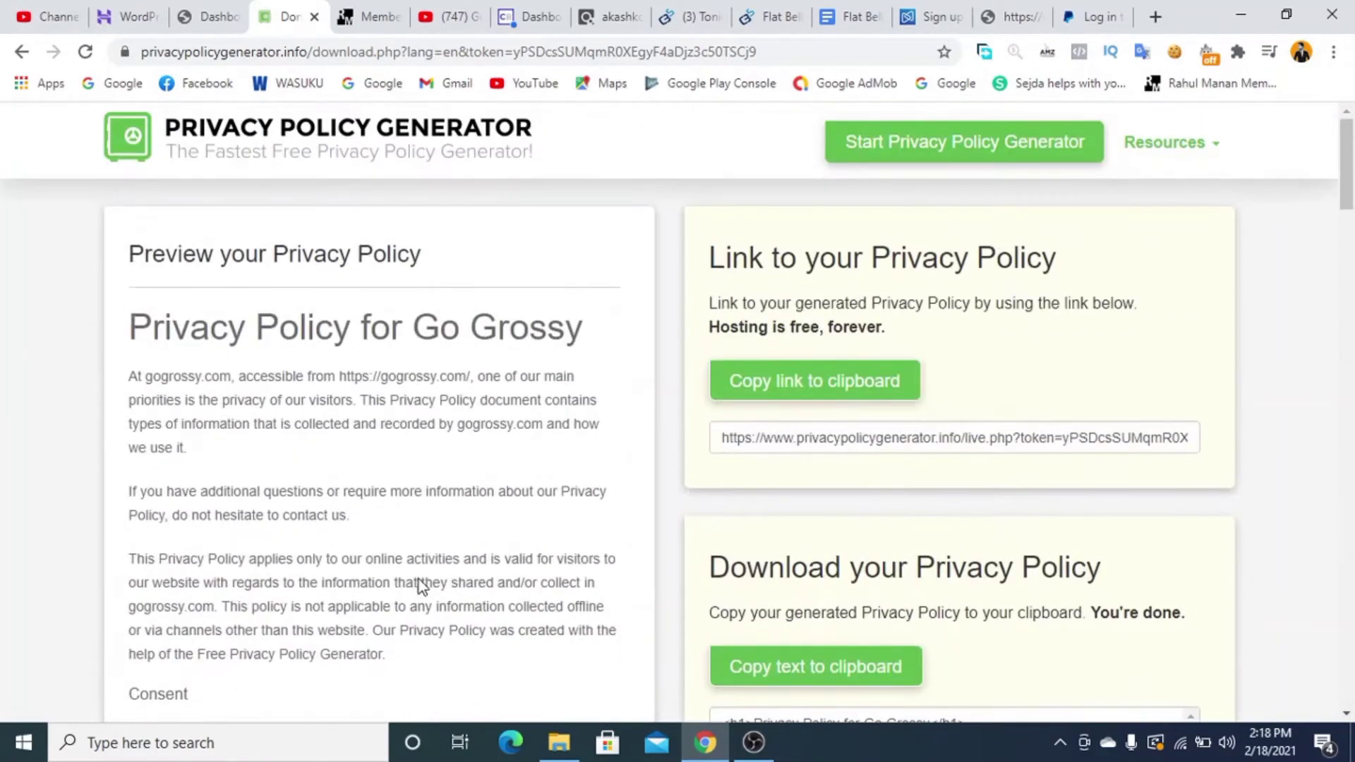
{"action": "left_click", "coordinate": [21, 51]}
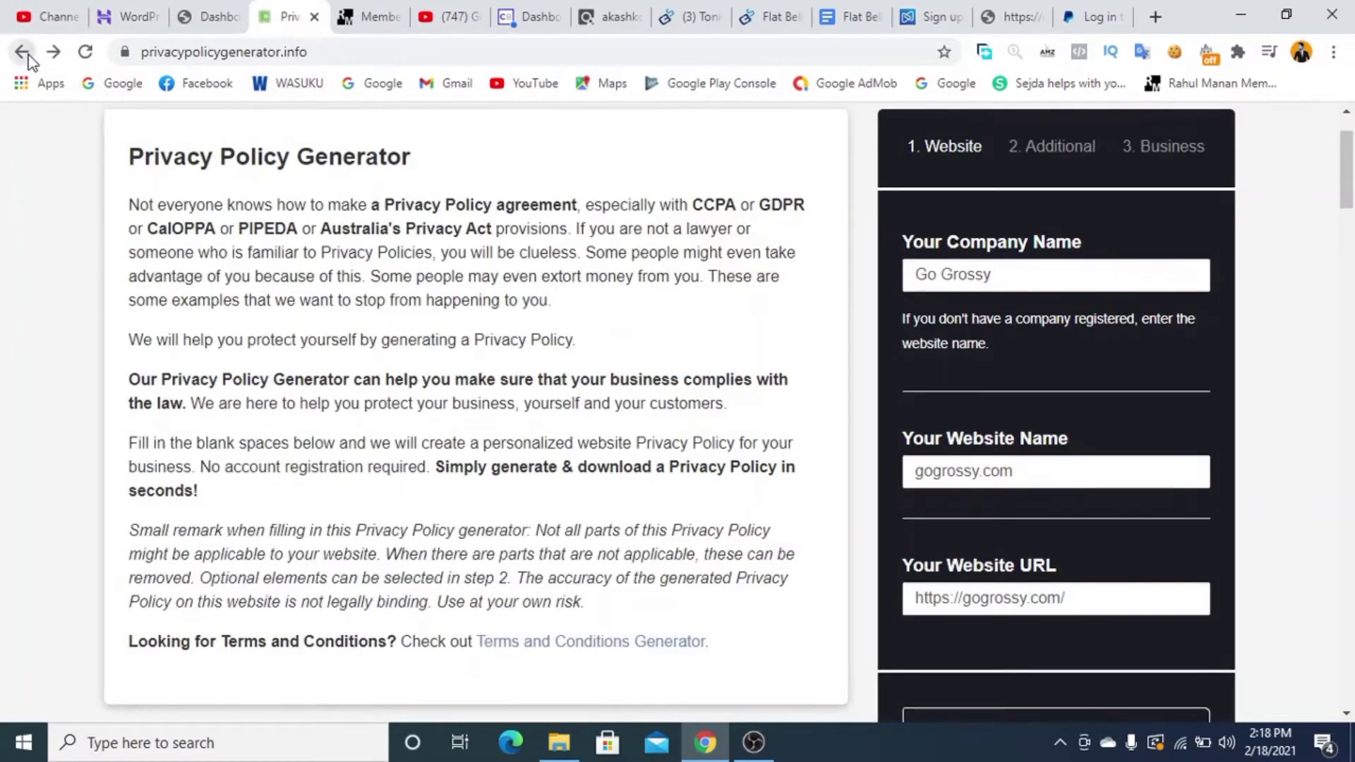
{"action": "left_click", "coordinate": [22, 53]}
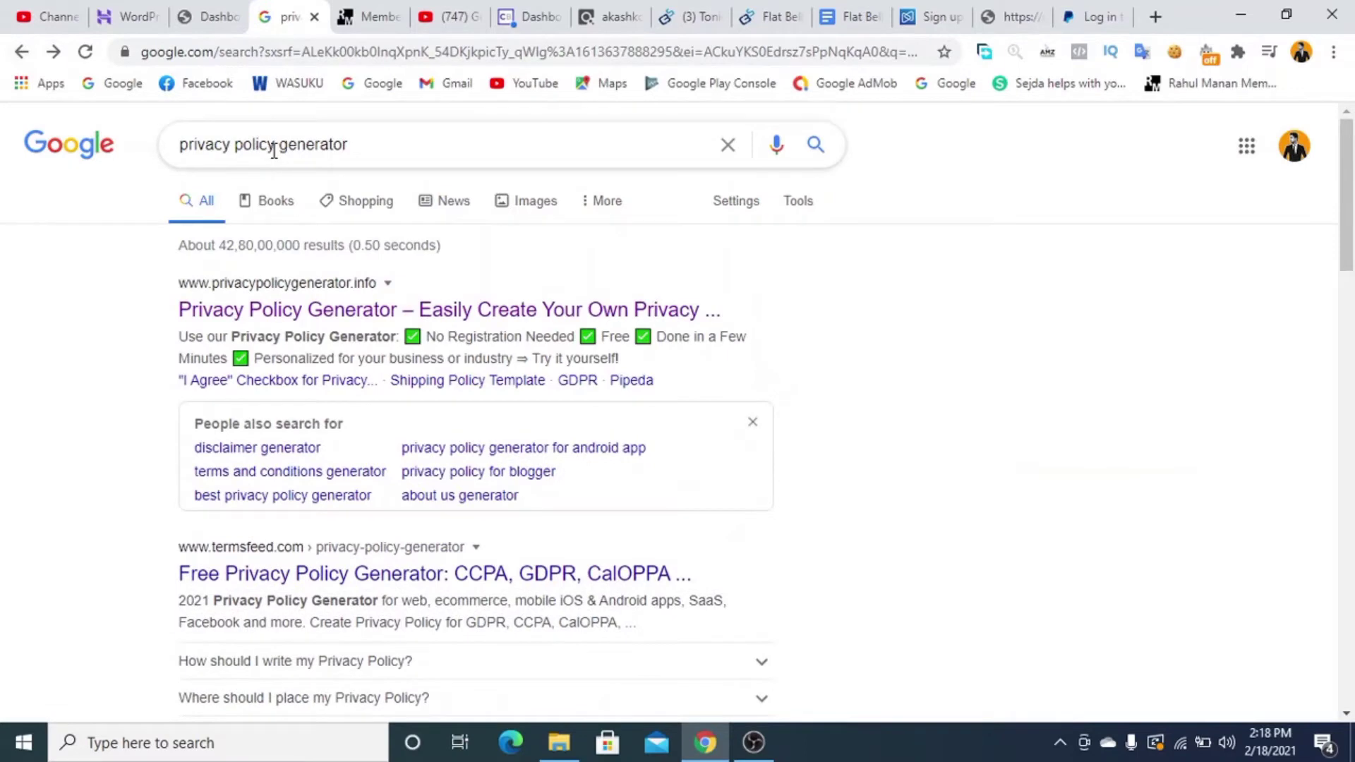
Search Google for 'terms and conditions generator' and open the Terms And Conditions Generator site.
{"action": "left_click_drag", "start_coordinate": [274, 150], "coordinate": [162, 151]}
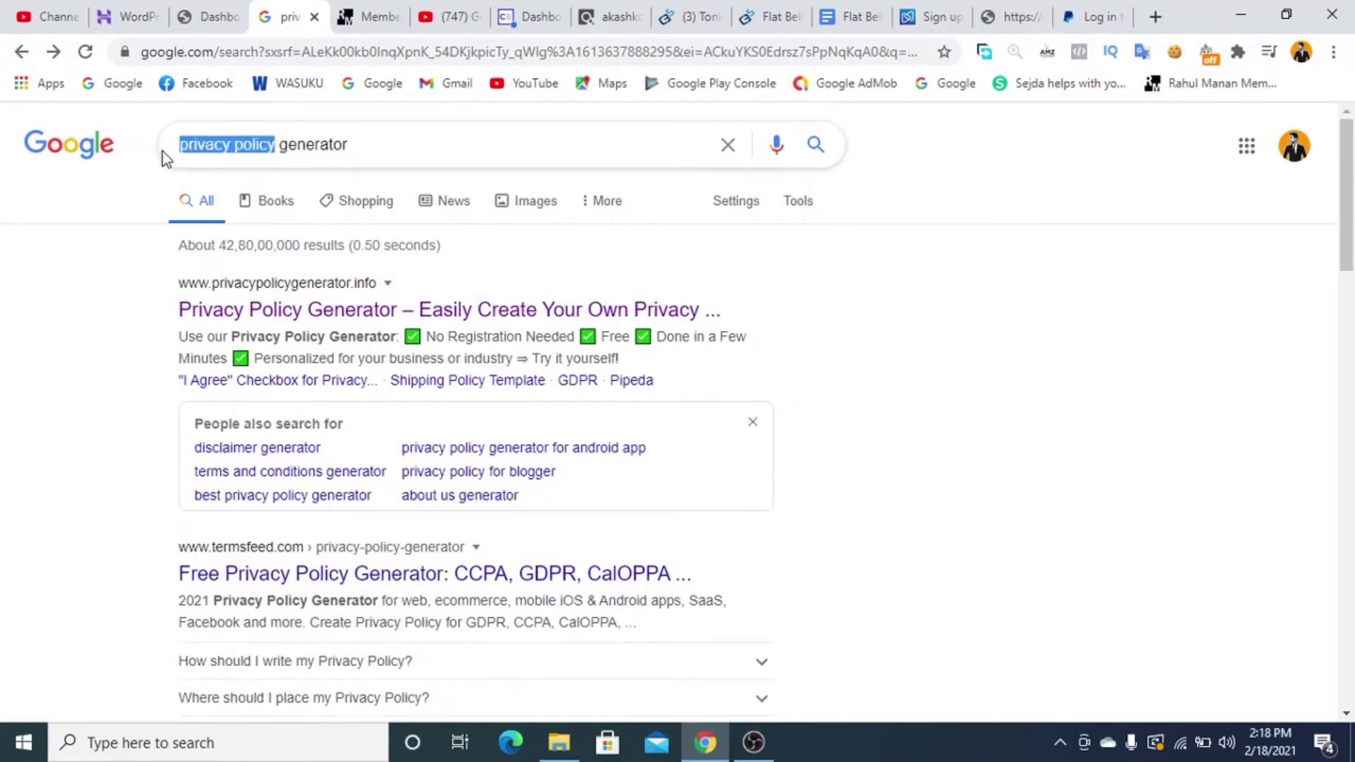
{"action": "type", "text": "terms"}
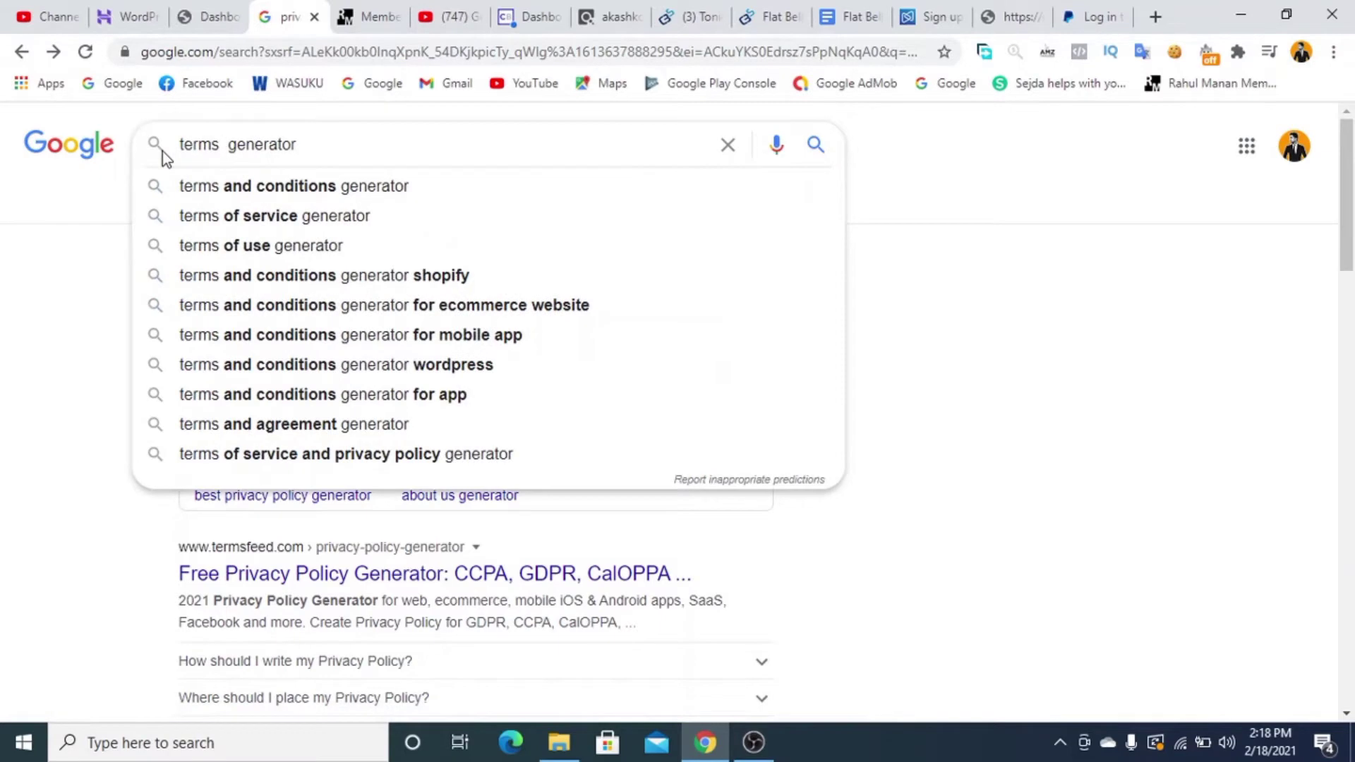
{"action": "key", "text": "Down"}
{"action": "key", "text": "Return"}
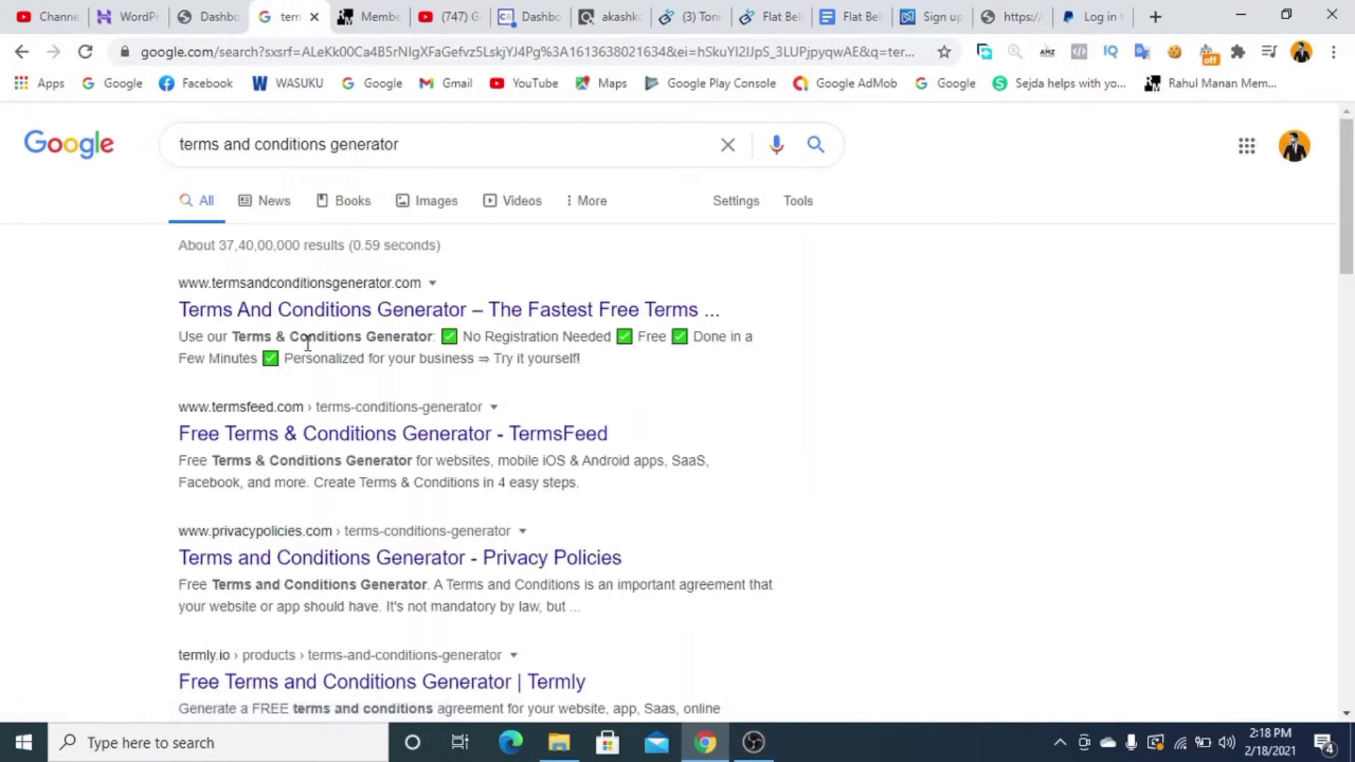
{"action": "left_click", "coordinate": [290, 295]}
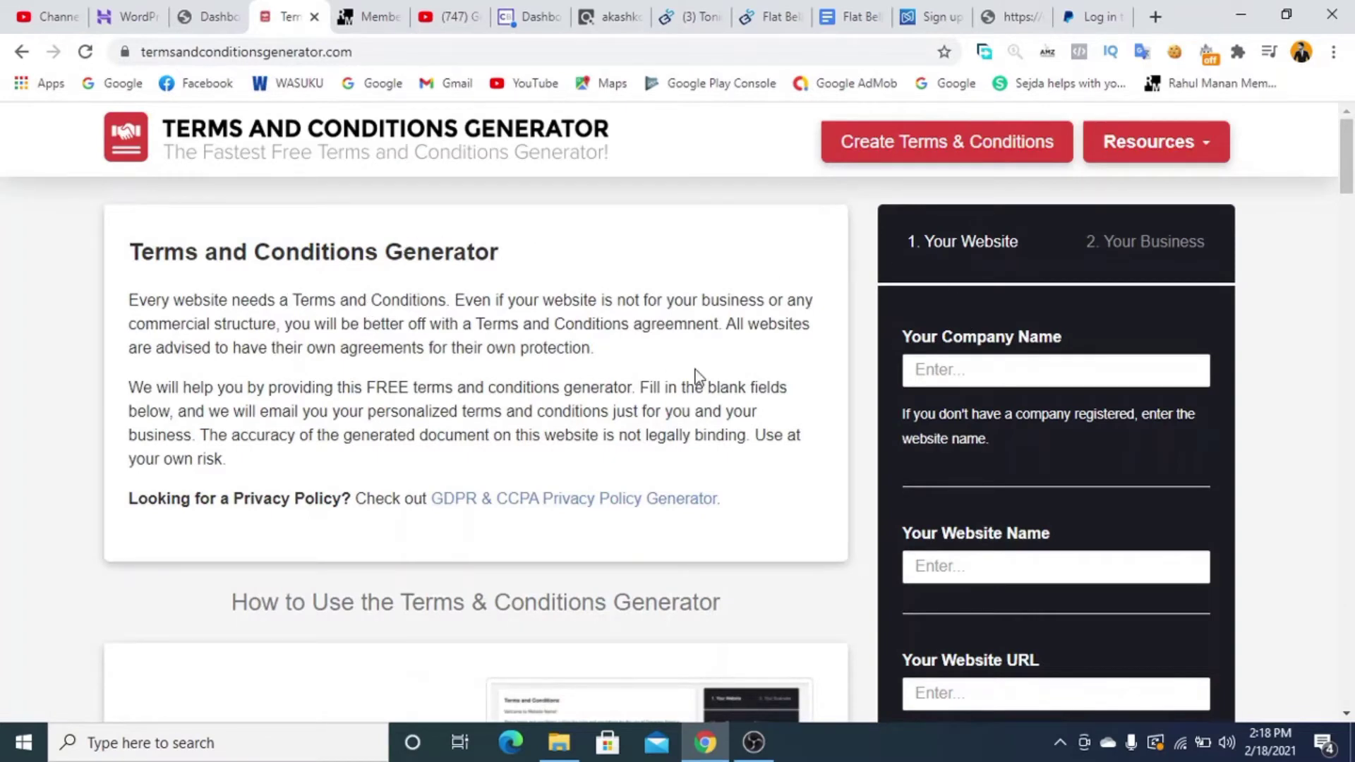
Autofill the company name Go Grossy and the website name gogrossy.com.
{"action": "left_click", "coordinate": [1010, 363]}
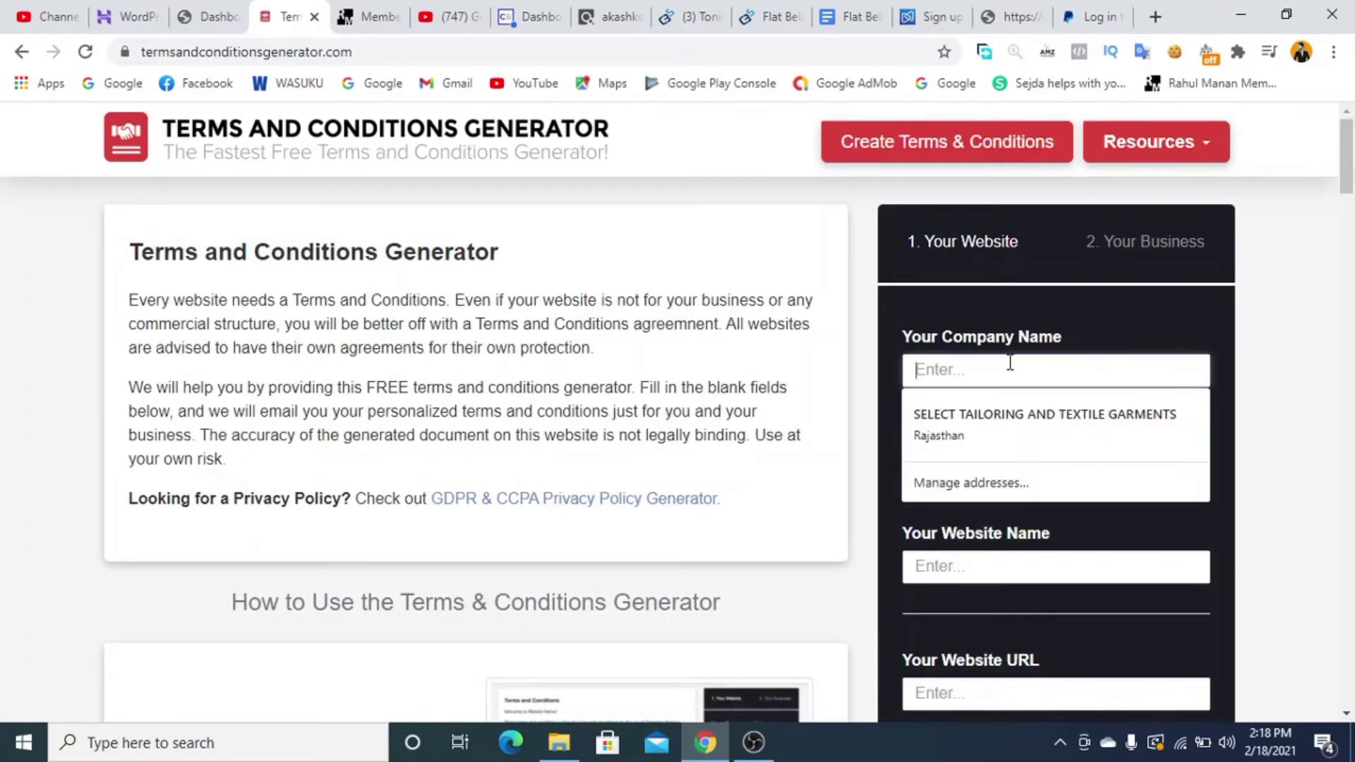
{"action": "type", "text": "g"}
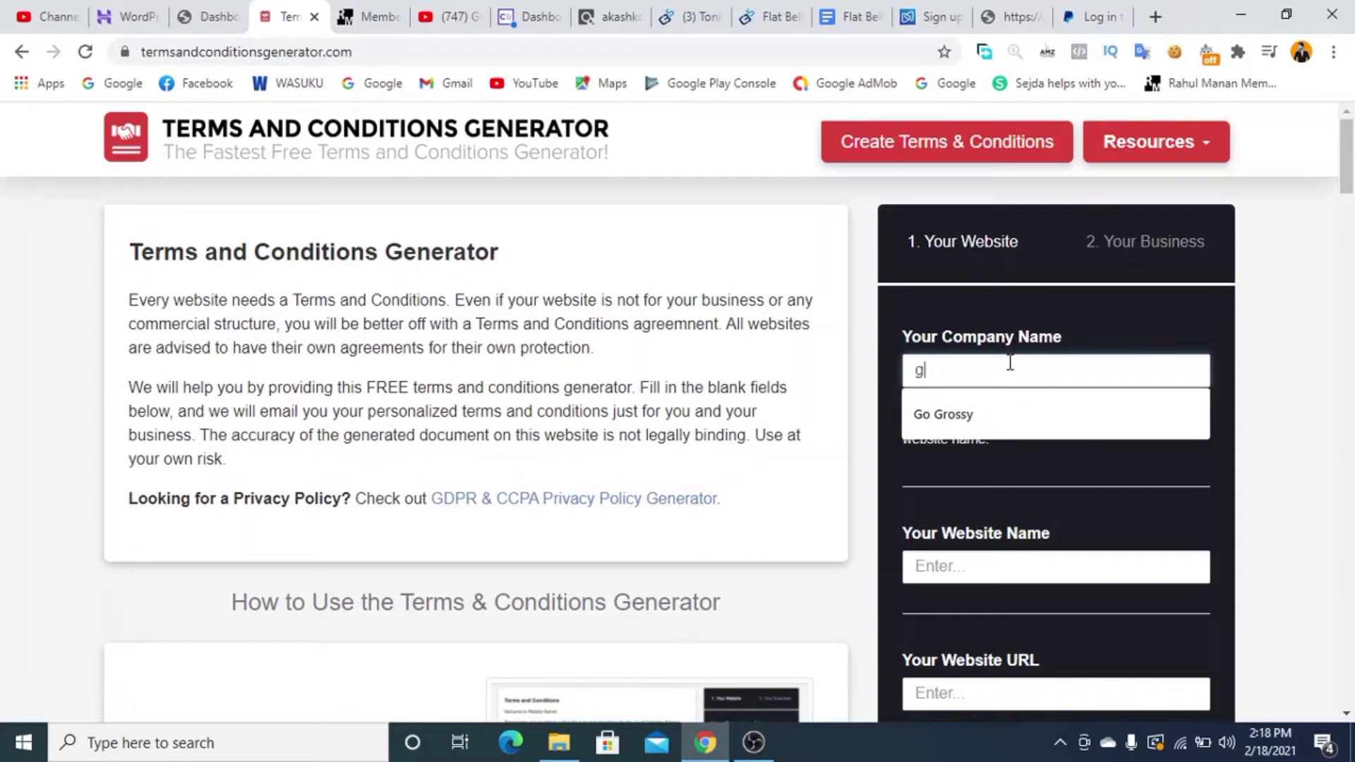
{"action": "key", "text": "Down"}
{"action": "key", "text": "Return"}
{"action": "key", "text": "Tab"}
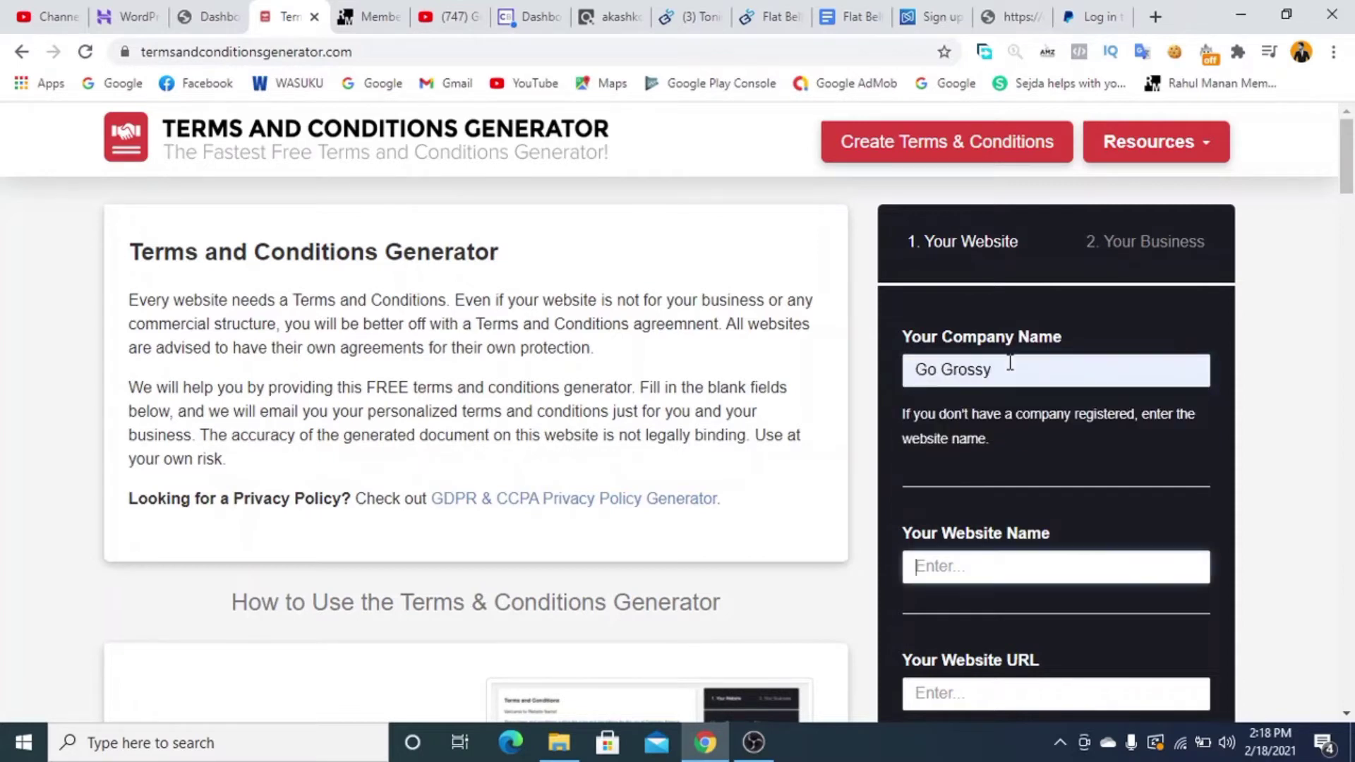
{"action": "type", "text": "g"}
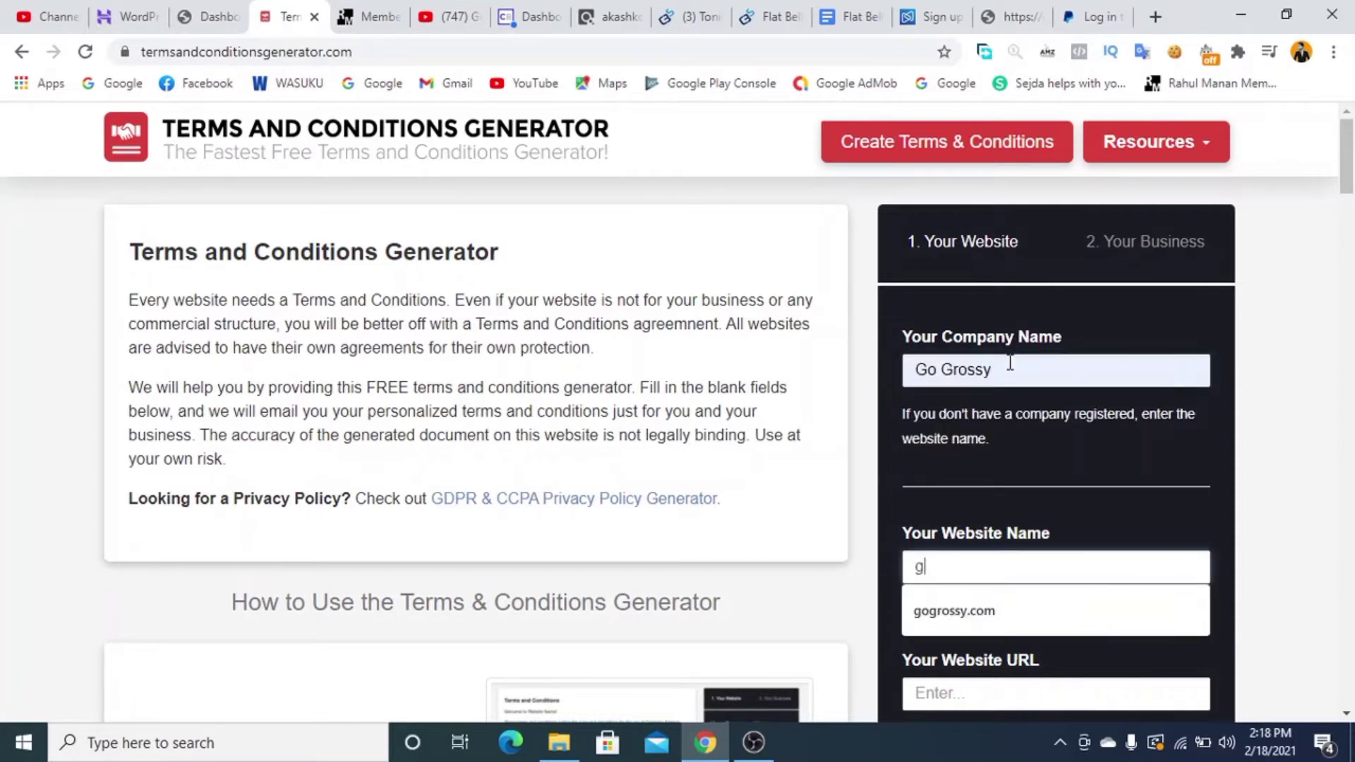
{"action": "key", "text": "Down"}
{"action": "key", "text": "Return"}
{"action": "key", "text": "Tab"}
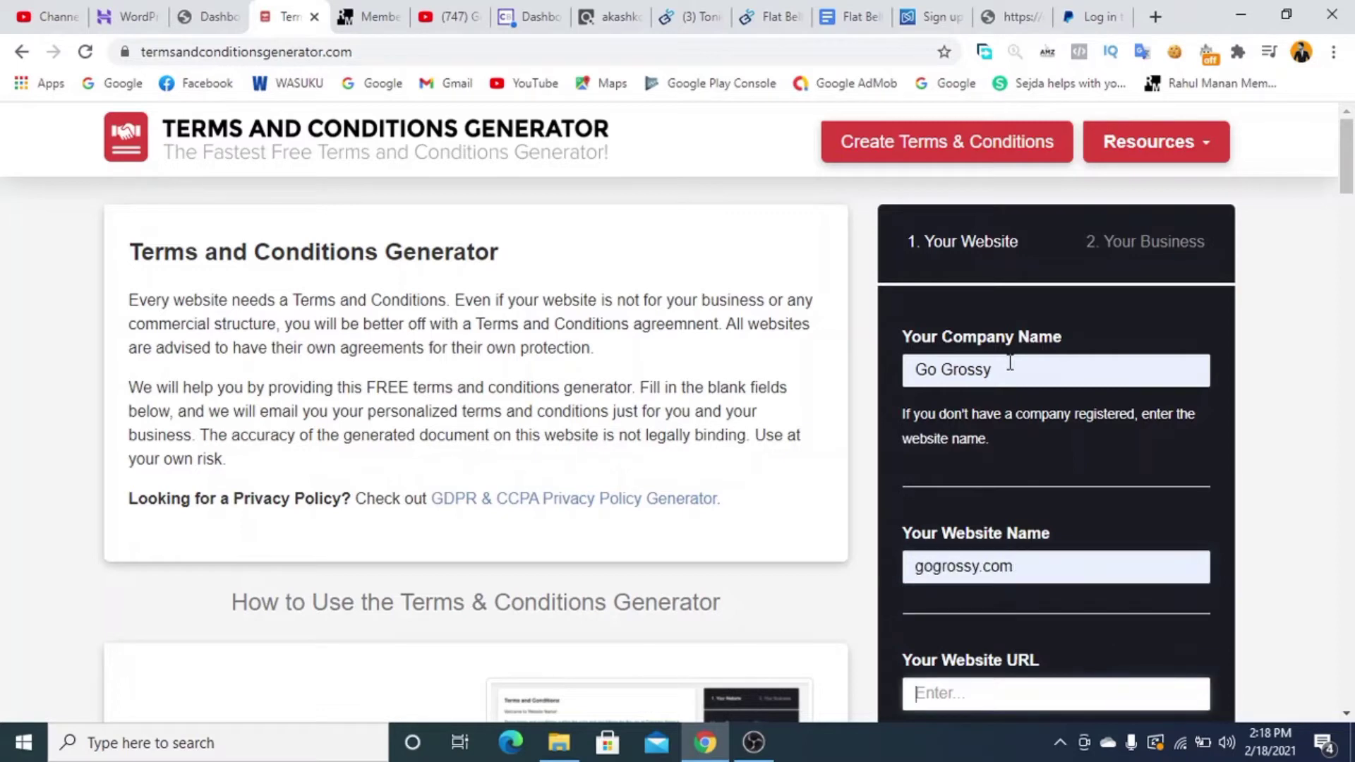
{"action": "scroll", "coordinate": [1010, 363], "scroll_direction": "down", "scroll_amount": 2}
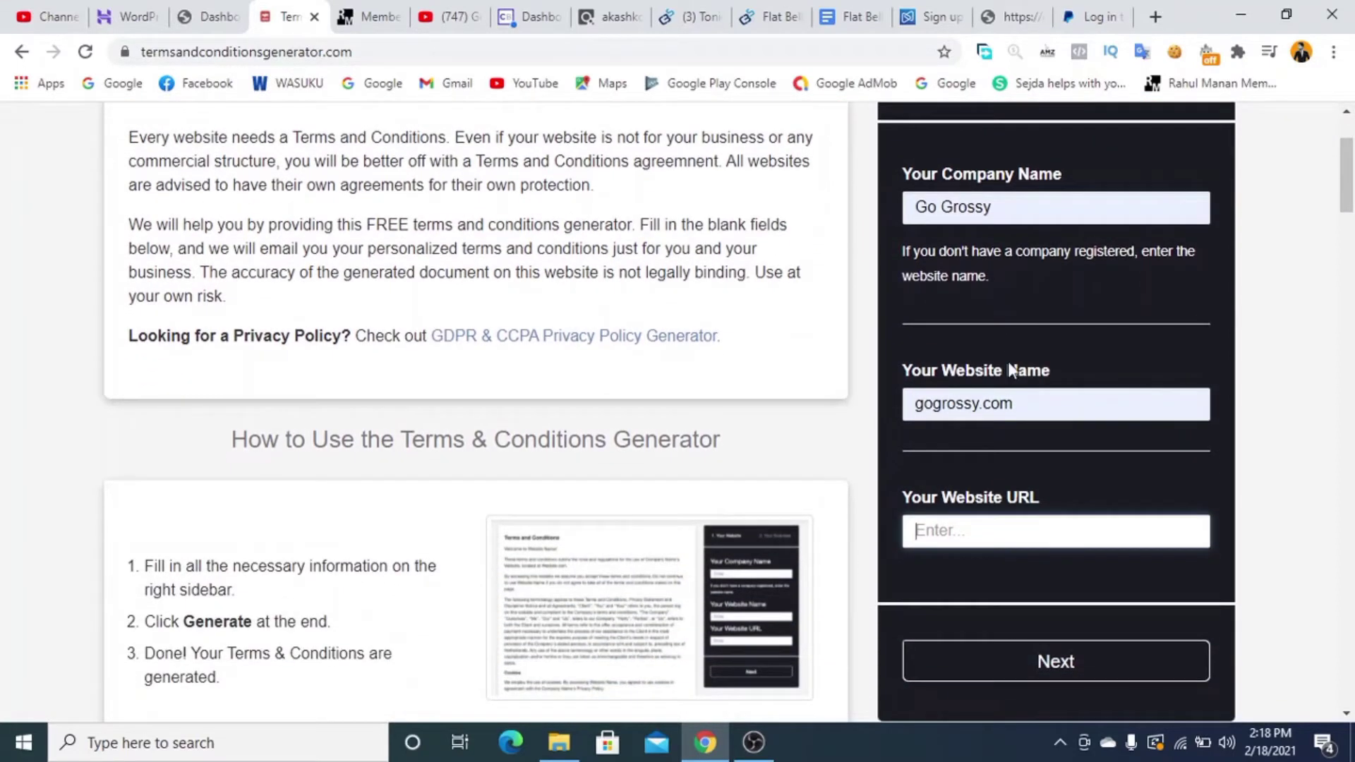
{"action": "type", "text": "h"}
{"action": "key", "text": "Down"}
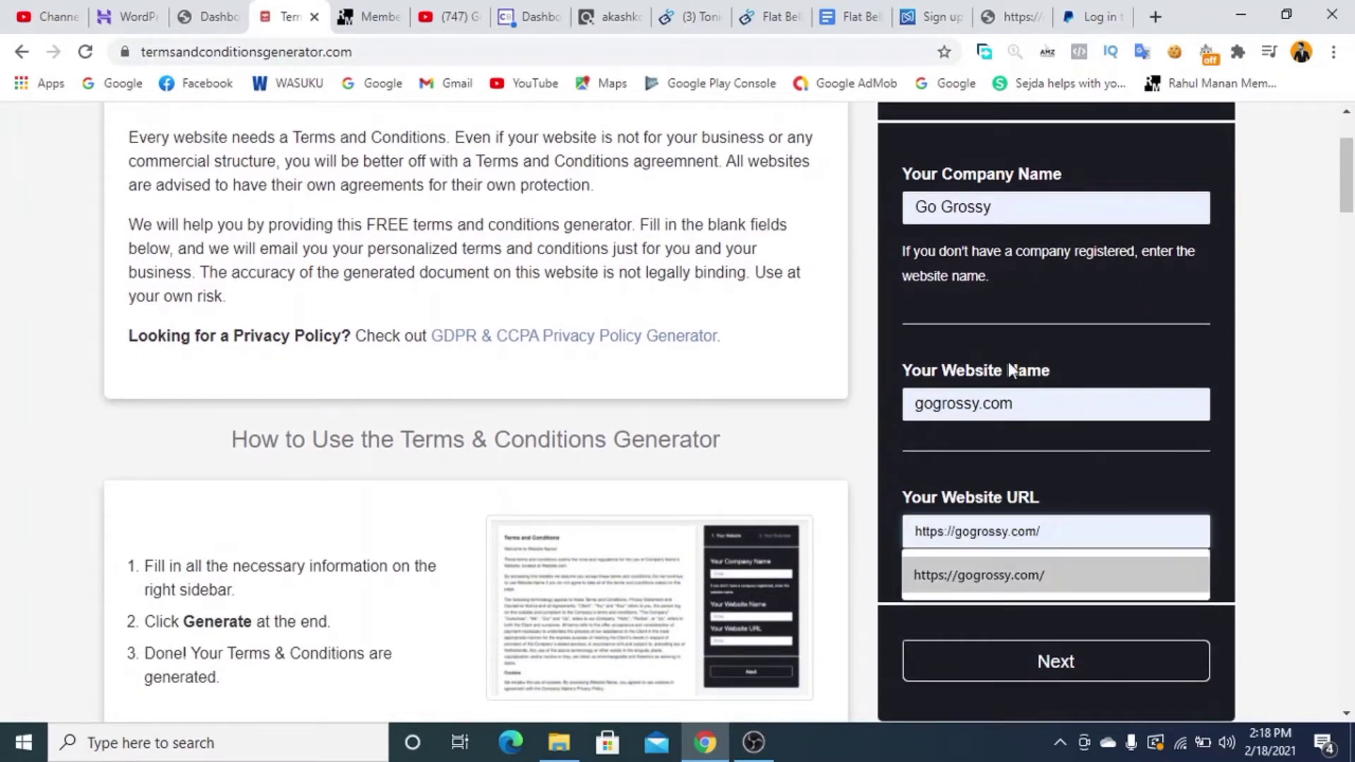
{"action": "key", "text": "Return"}
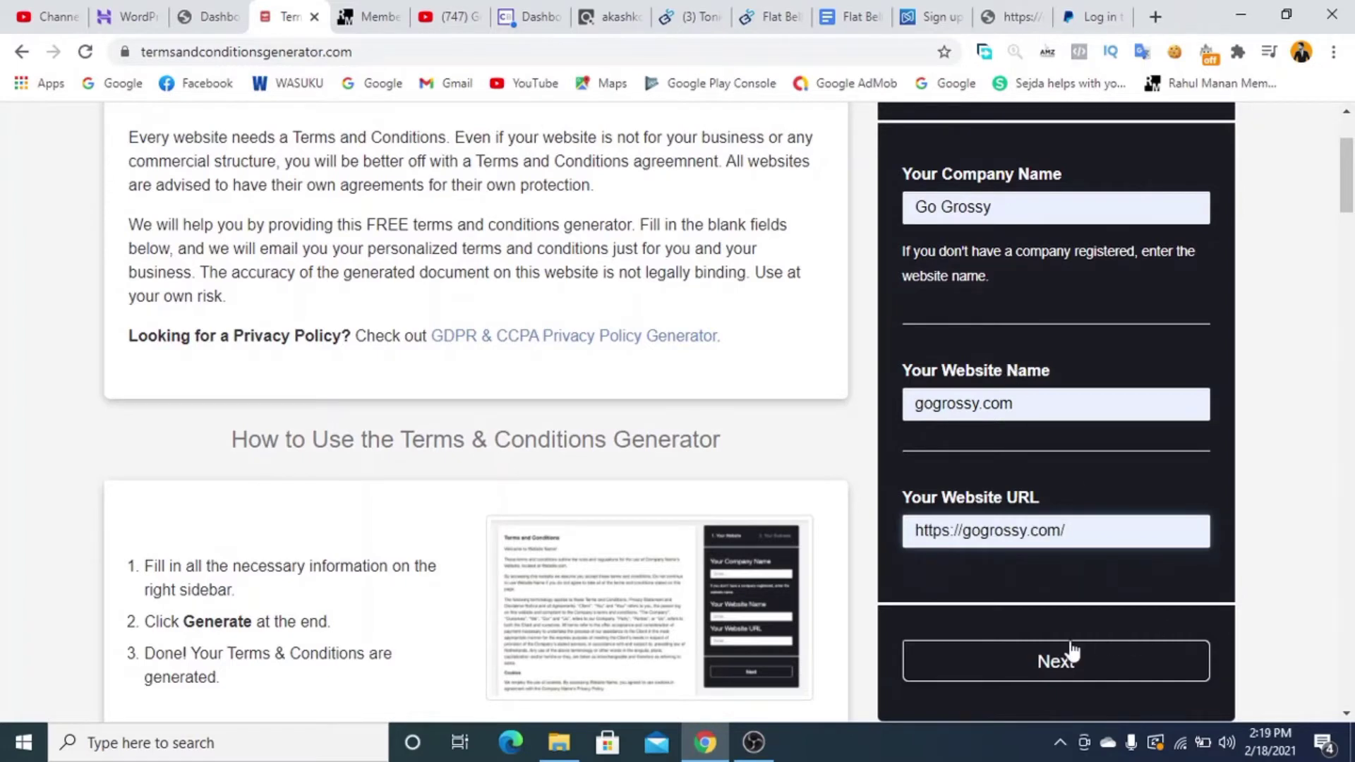
{"action": "left_click", "coordinate": [1071, 664]}
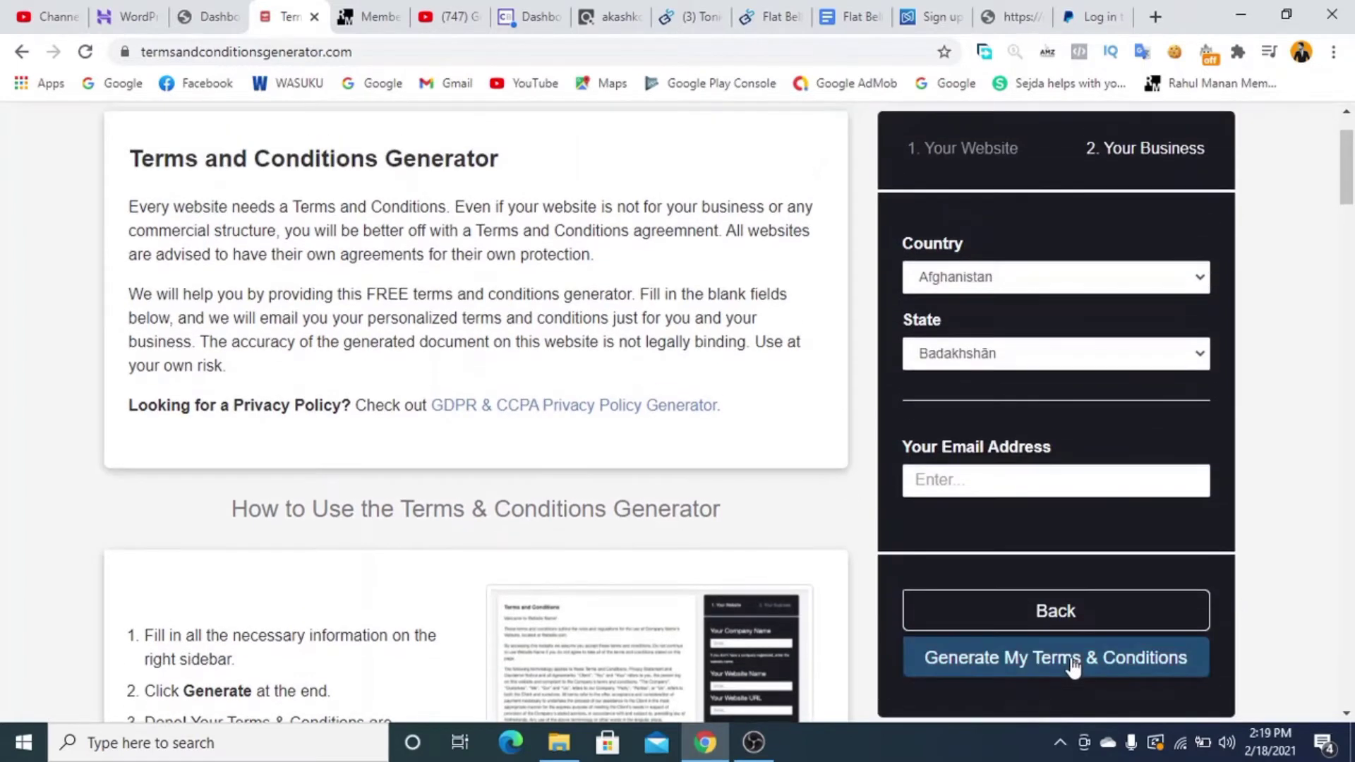
Choose India as country, Rajasthan as state, and autofill the contact e-mail.
{"action": "left_click", "coordinate": [985, 275]}
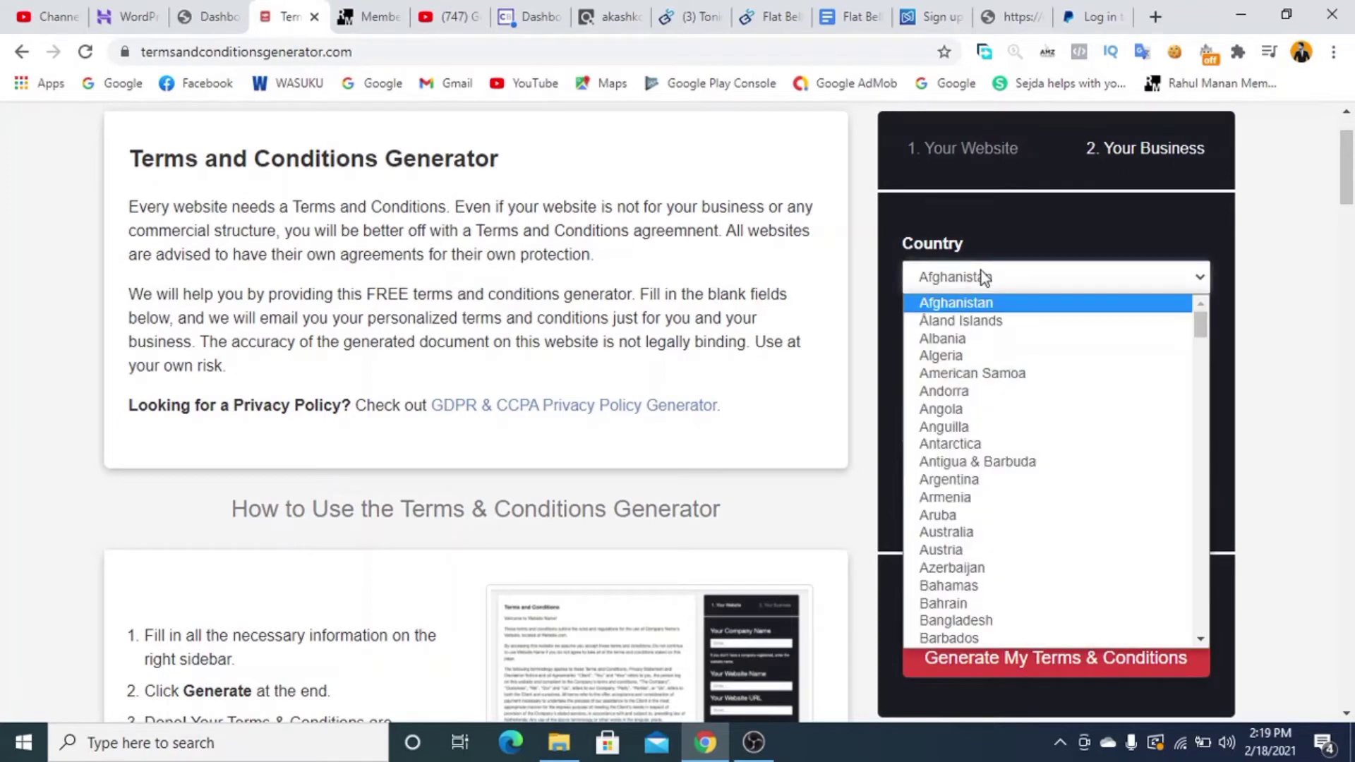
{"action": "type", "text": "in"}
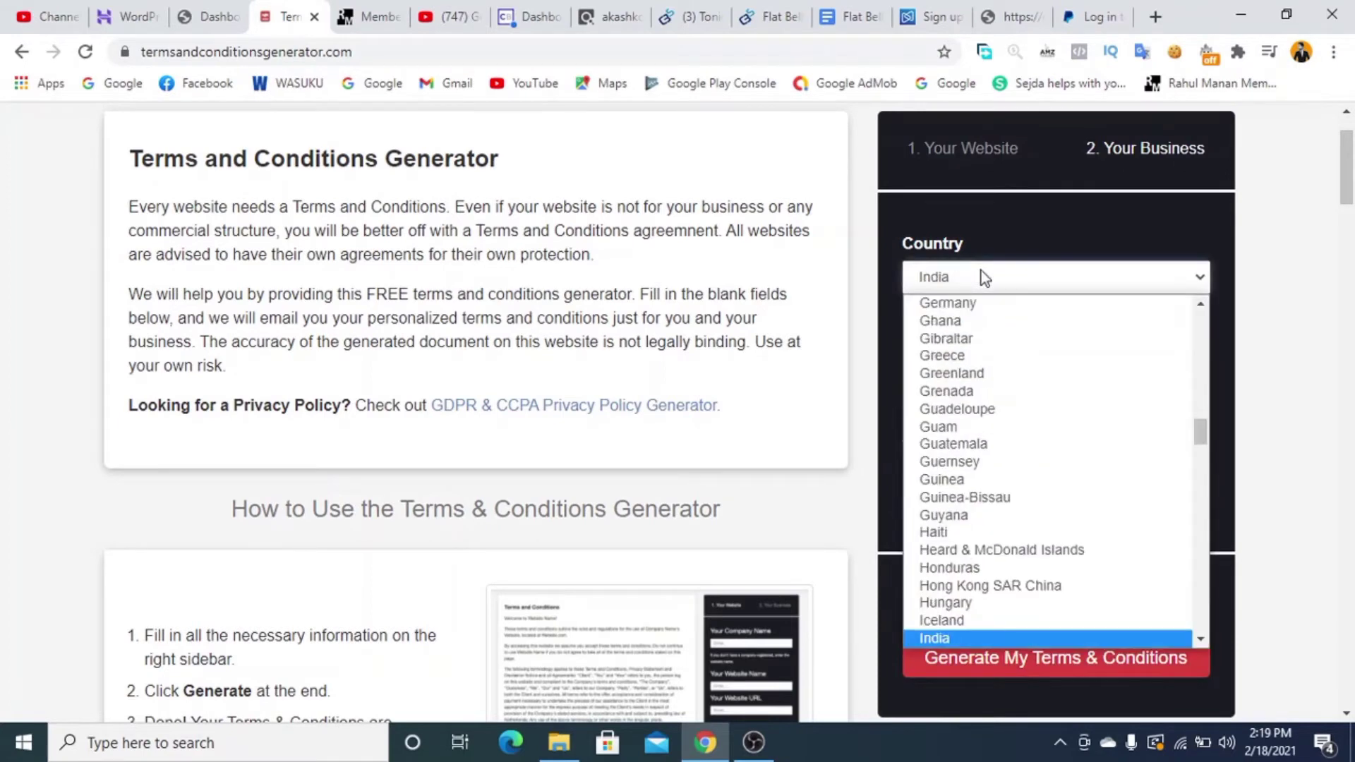
{"action": "key", "text": "Return"}
{"action": "key", "text": "Tab"}
{"action": "type", "text": "raj"}
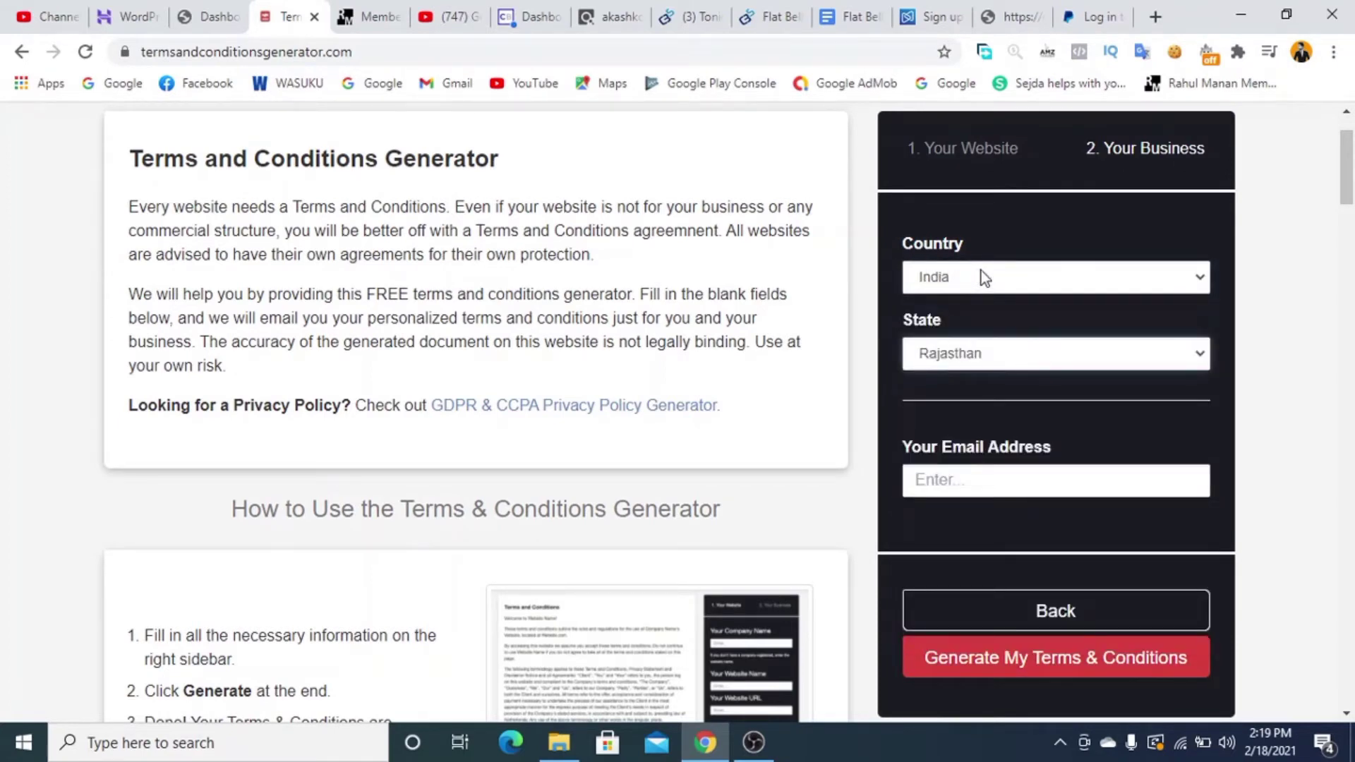
{"action": "key", "text": "Tab"}
{"action": "type", "text": "h"}
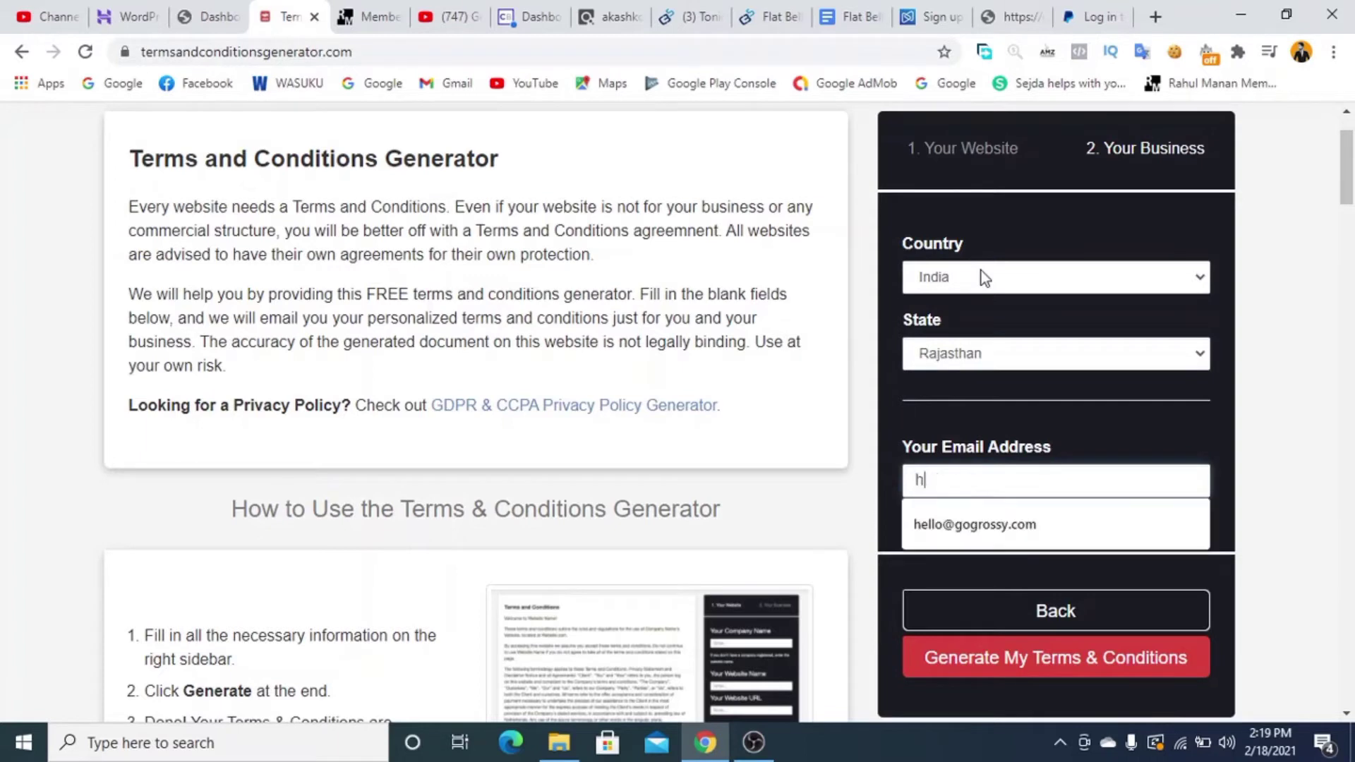
{"action": "key", "text": "Down"}
{"action": "key", "text": "Return"}
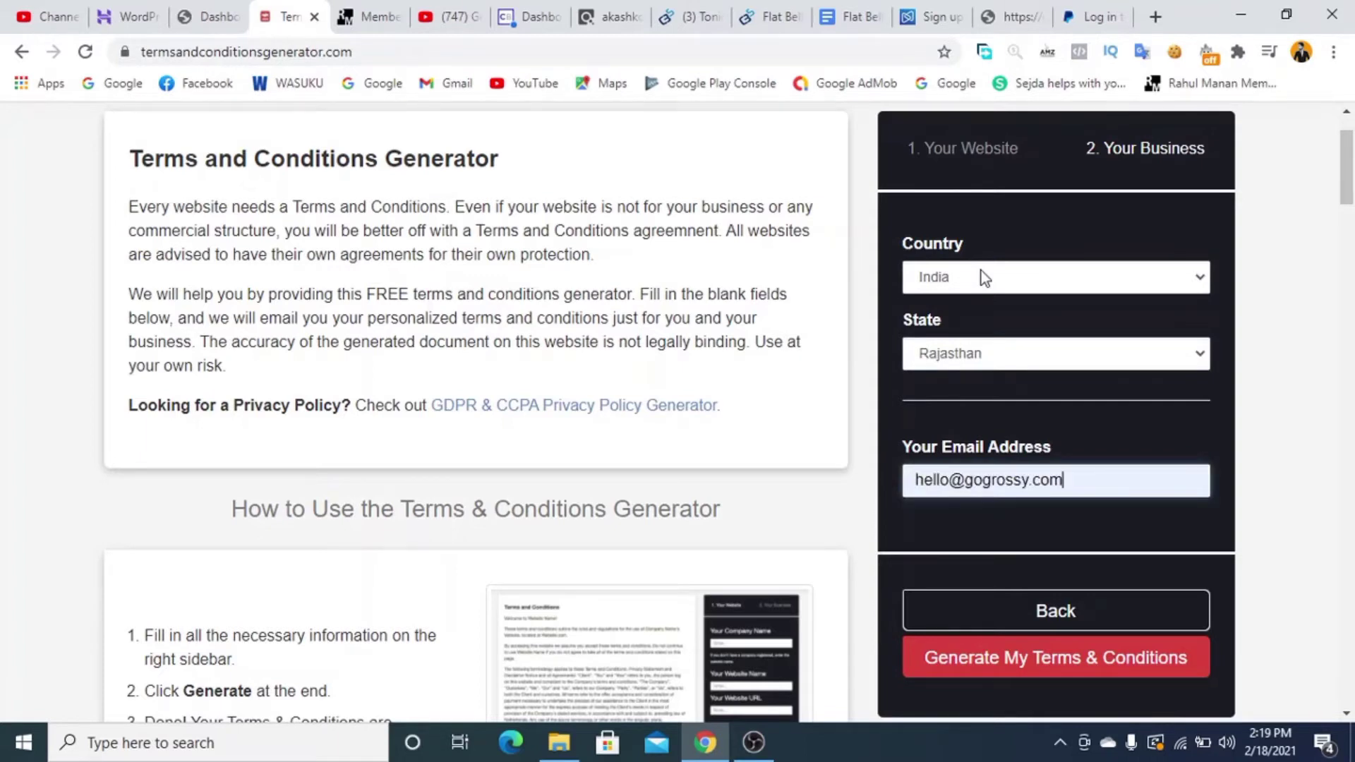
Generate the Go Grossy terms and conditions and select, then clear, the preview text.
{"action": "left_click", "coordinate": [1063, 666]}
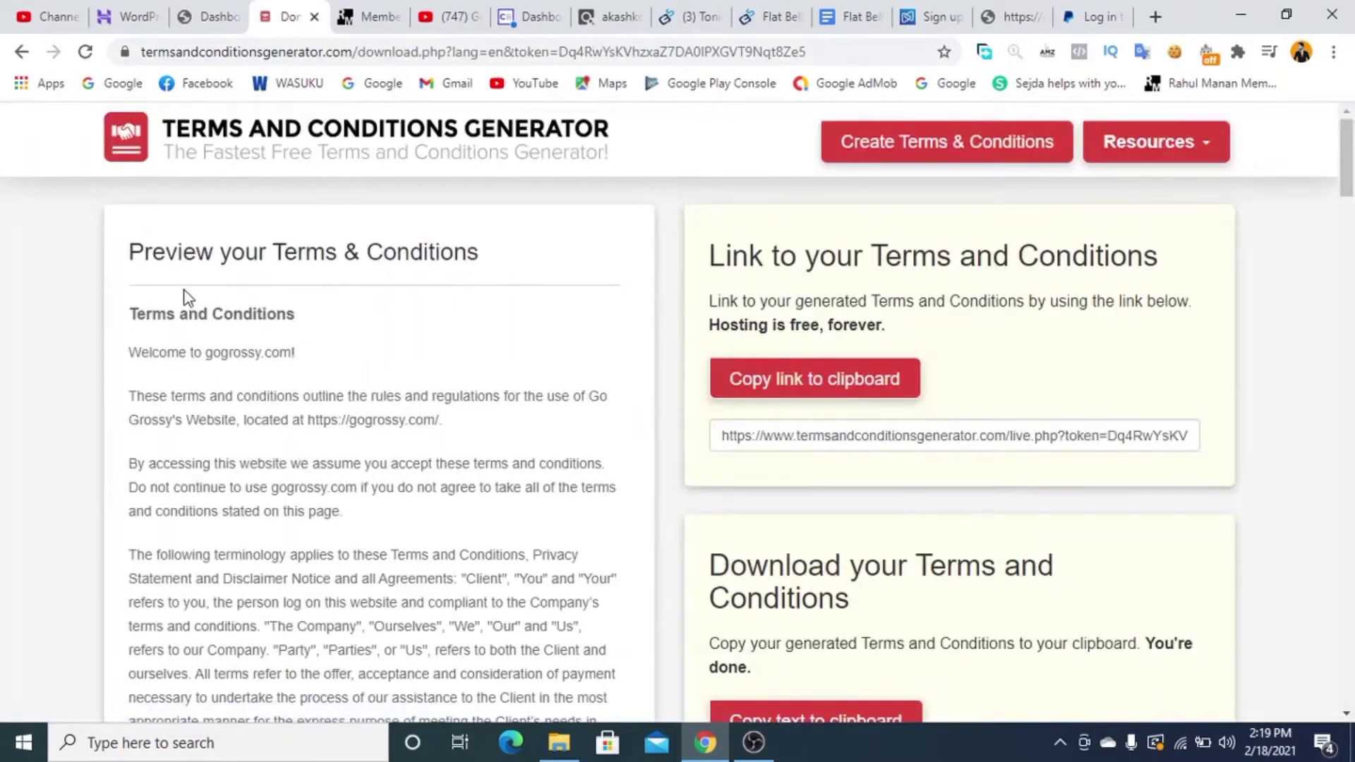
{"action": "left_click_drag", "start_coordinate": [132, 308], "coordinate": [311, 611]}
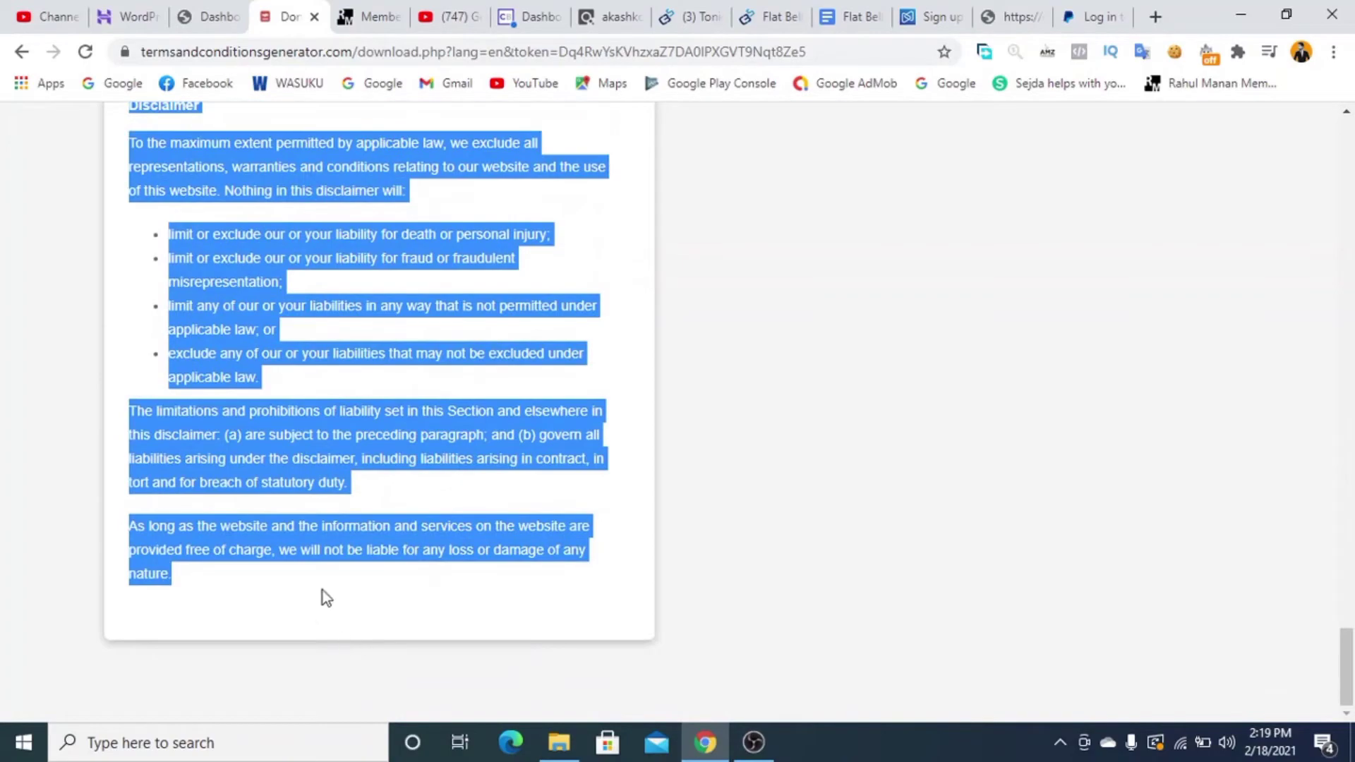
{"action": "scroll", "coordinate": [324, 587], "scroll_direction": "up", "scroll_amount": 20}
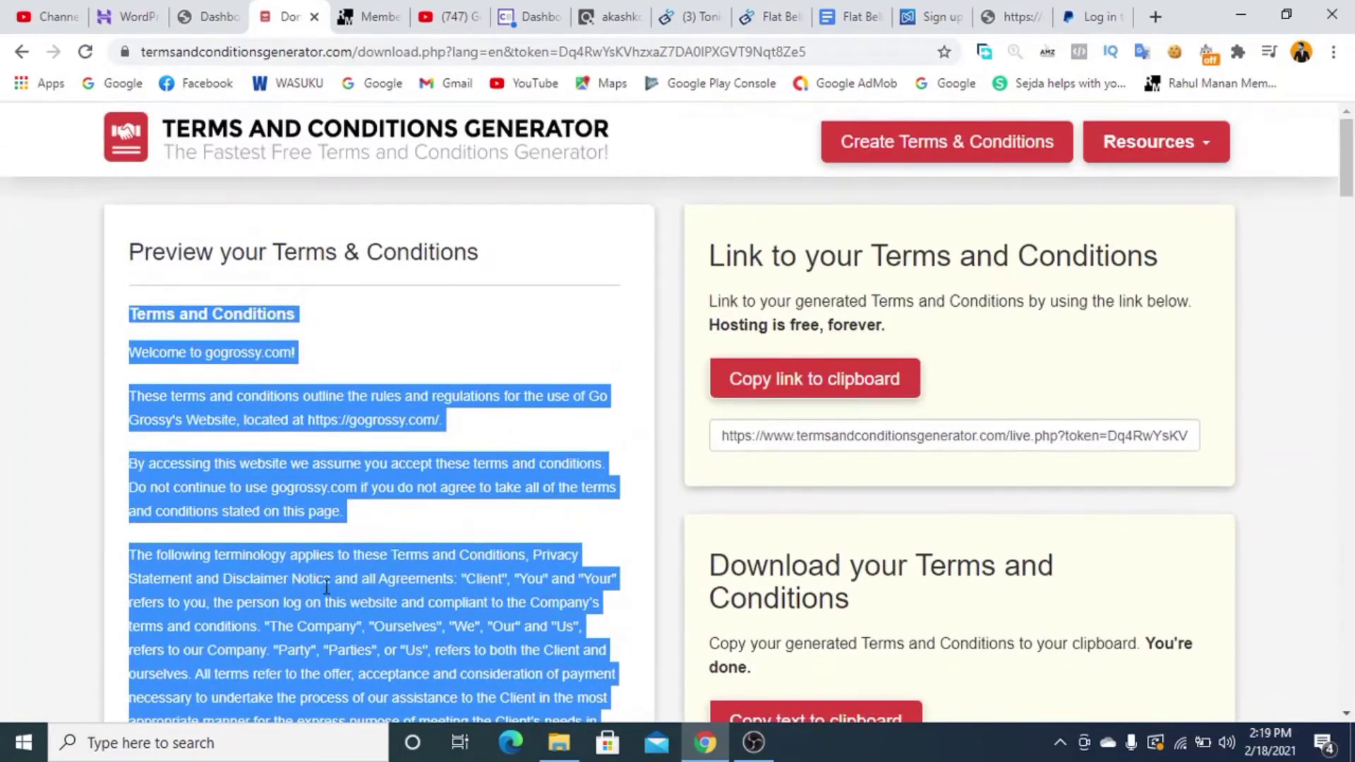
{"action": "left_click", "coordinate": [349, 292]}
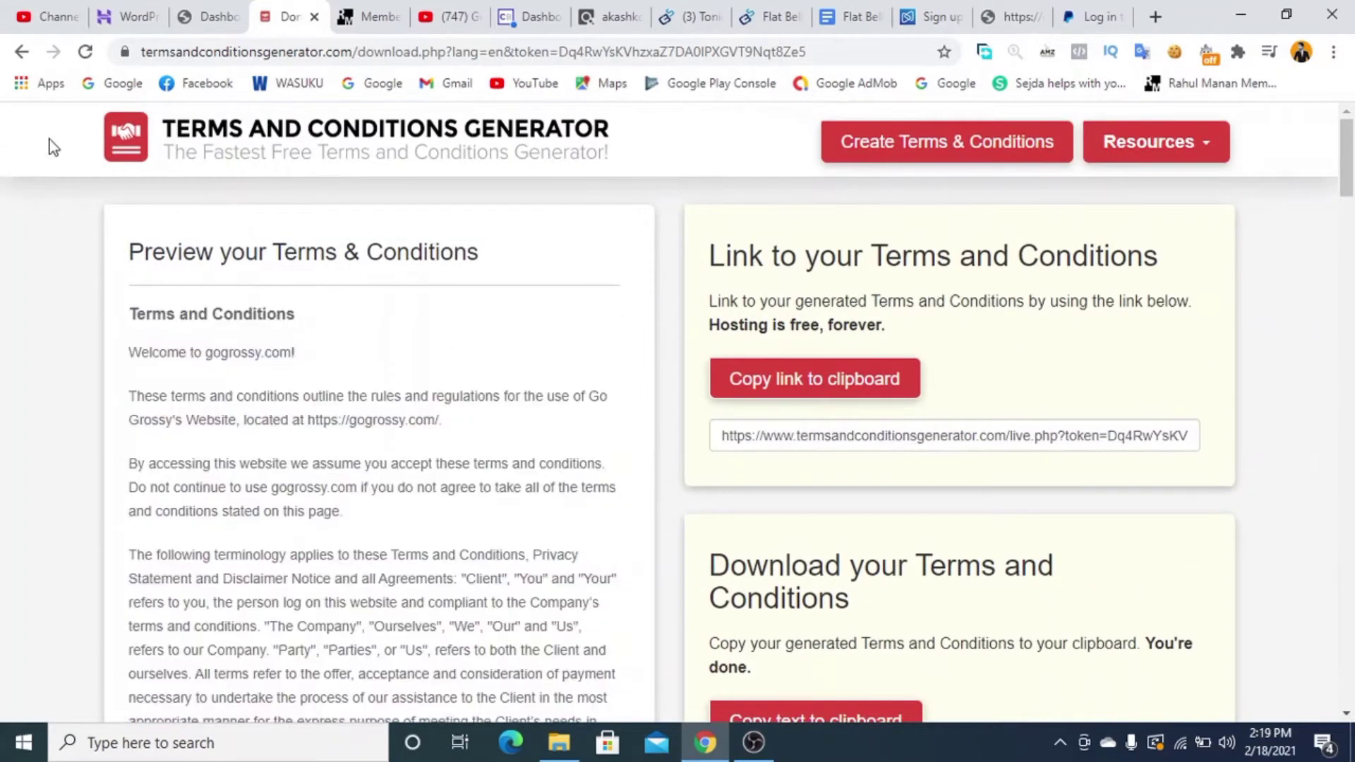
Go back twice to the Google results and switch to the WordPress dashboard.
{"action": "left_click", "coordinate": [21, 52]}
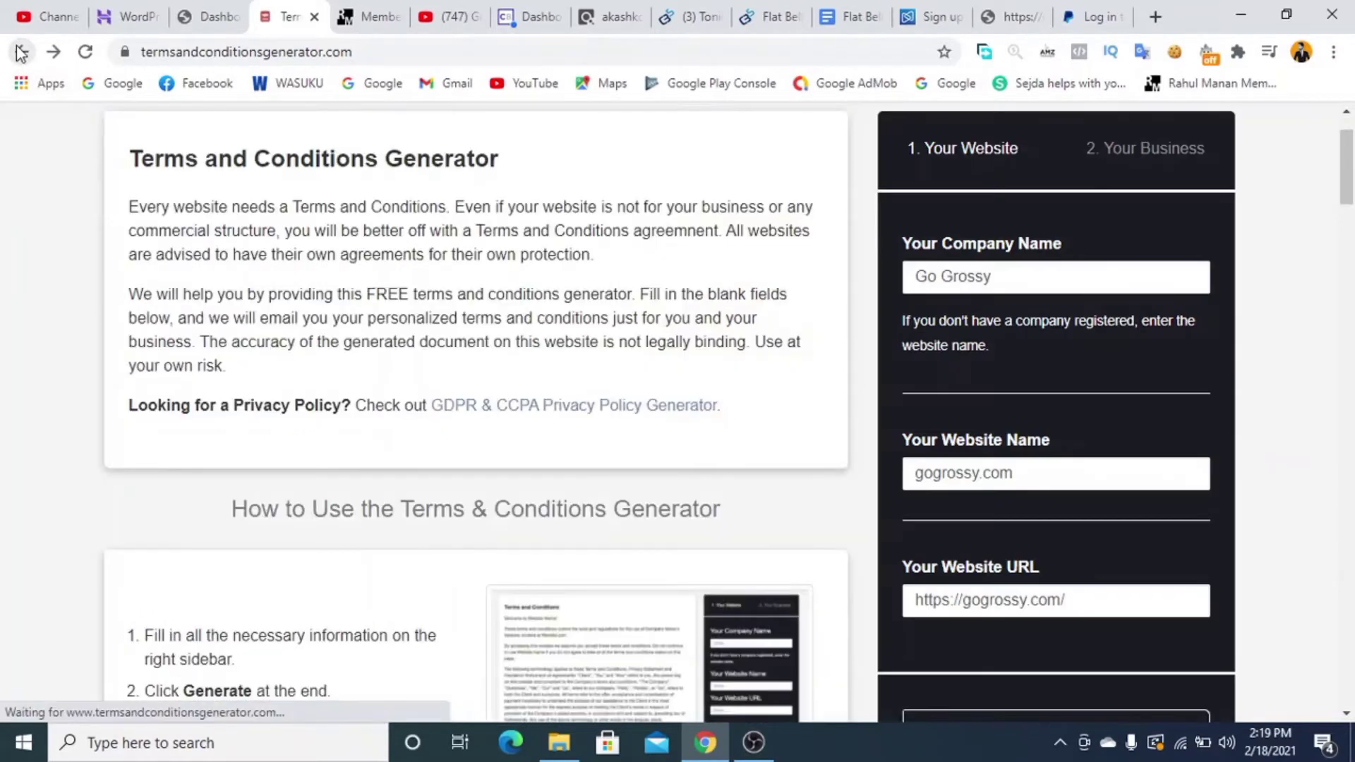
{"action": "left_click", "coordinate": [21, 52]}
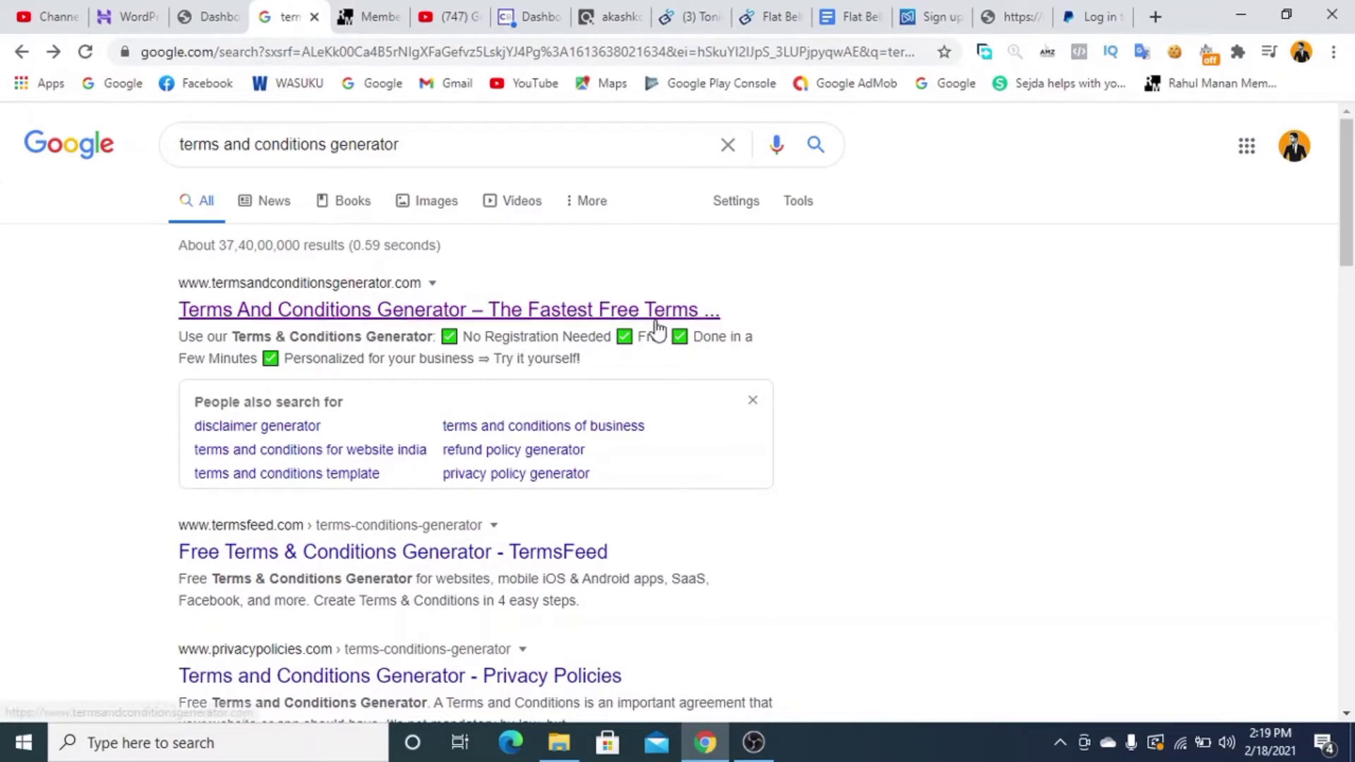
{"action": "left_click", "coordinate": [197, 21]}
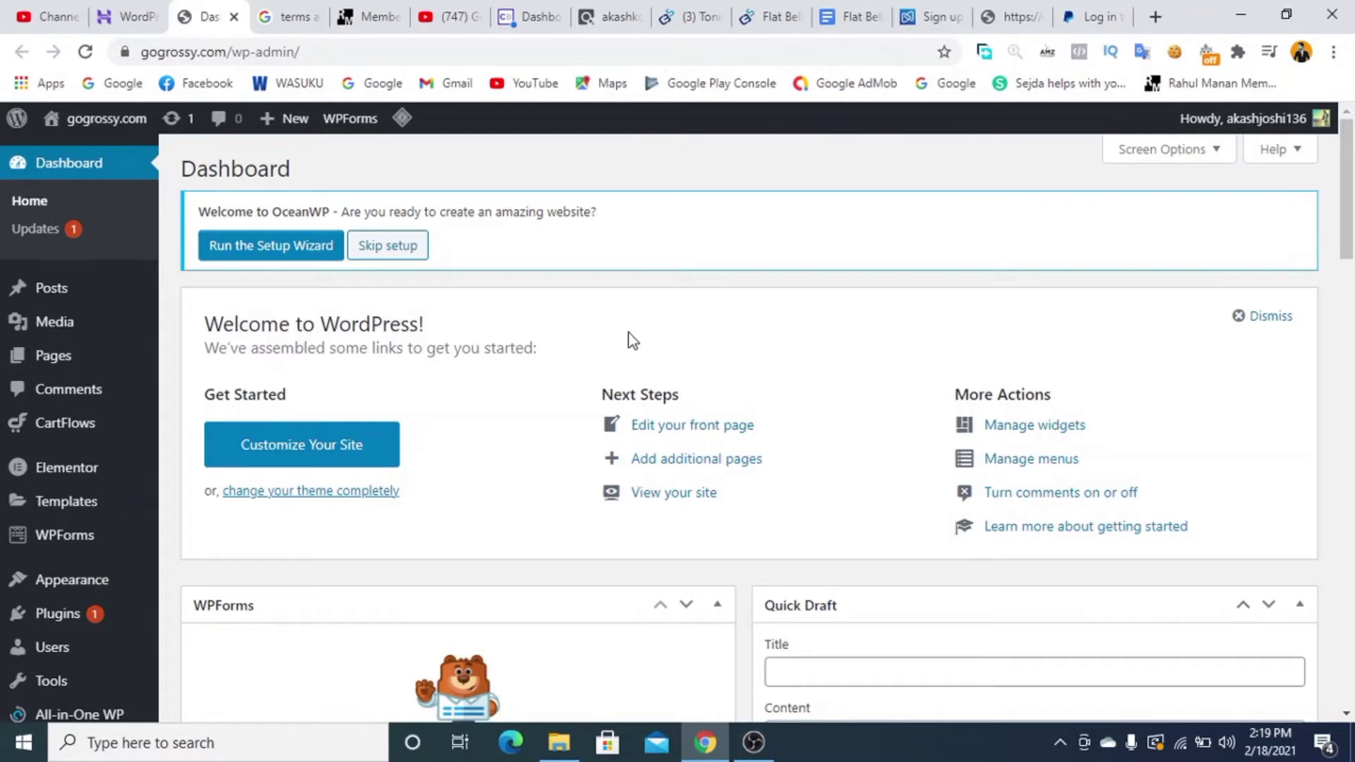
From the gogrossy.com Pages list, start a new blank page in the block editor.
{"action": "mouse_move", "coordinate": [67, 364]}
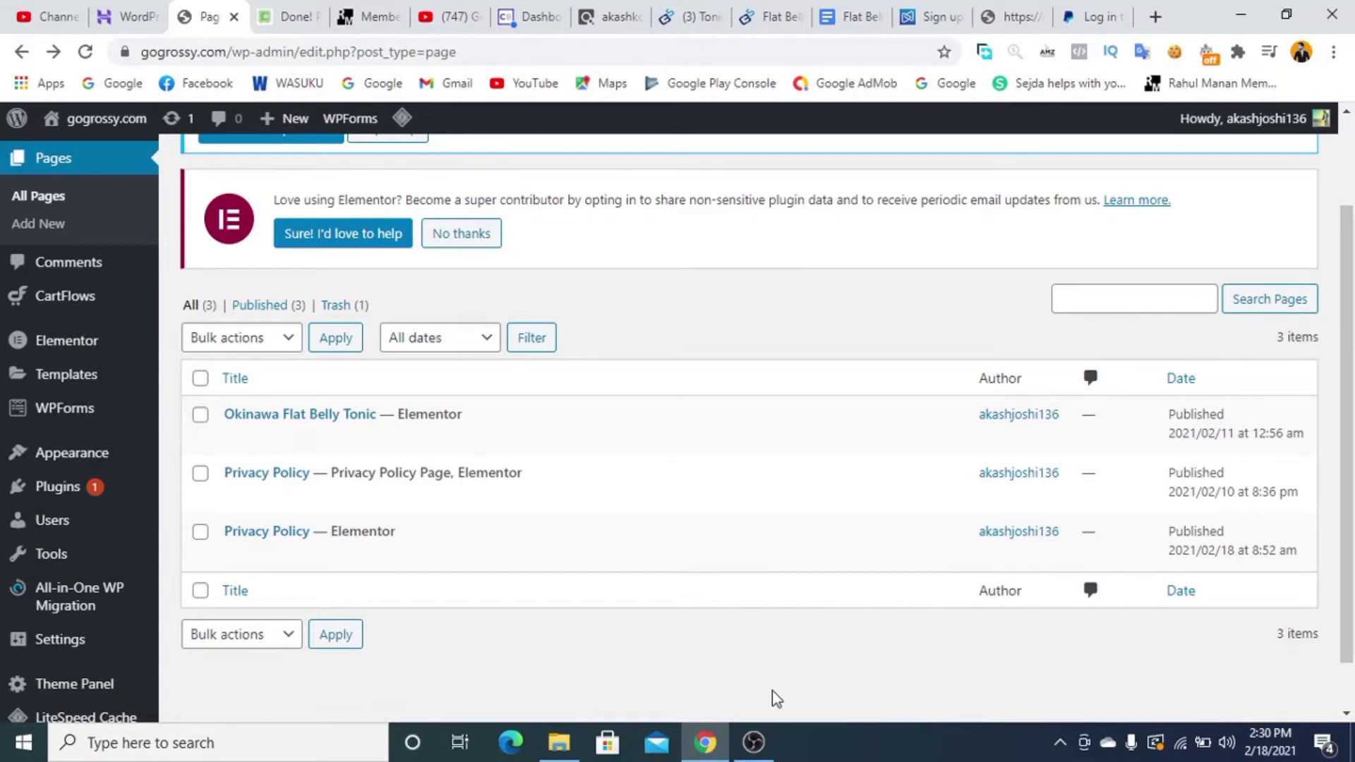
{"action": "scroll", "coordinate": [772, 690], "scroll_direction": "up", "scroll_amount": 2}
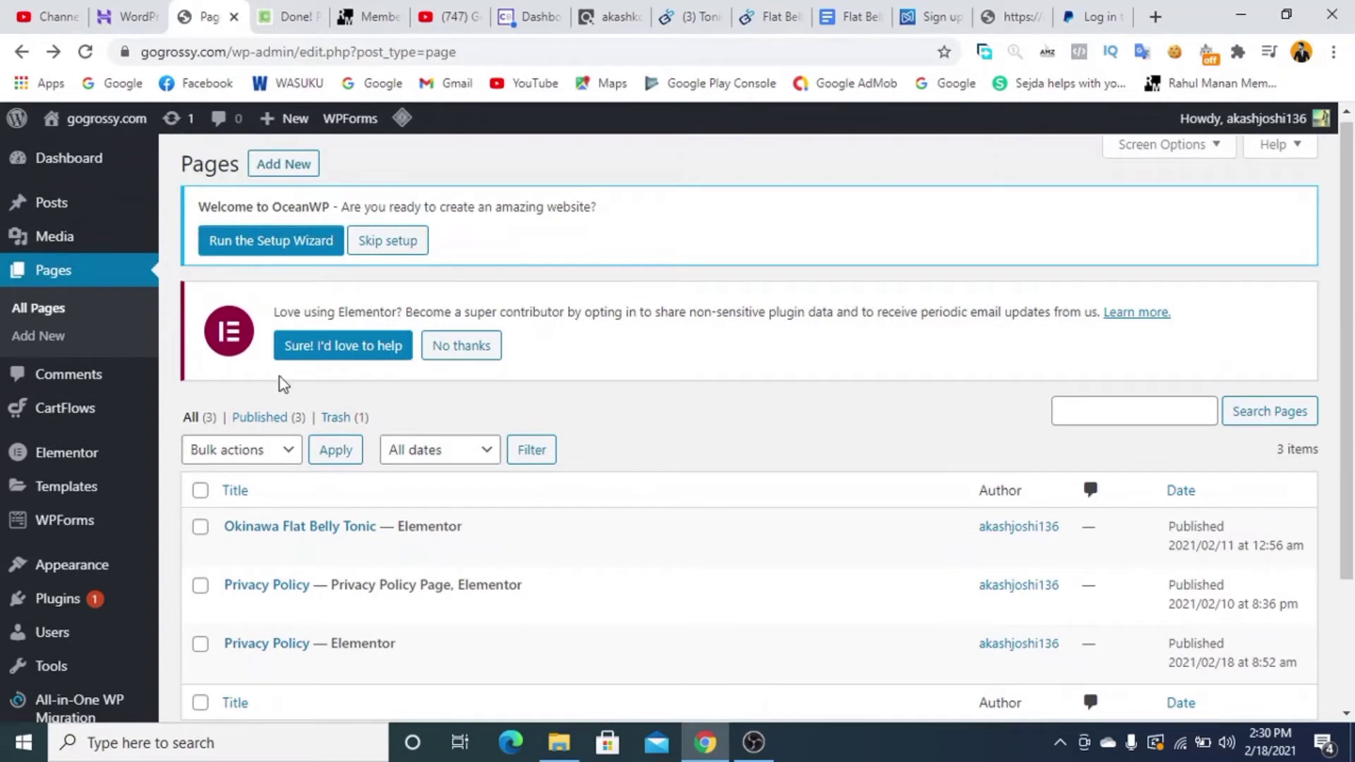
{"action": "left_click", "coordinate": [73, 274]}
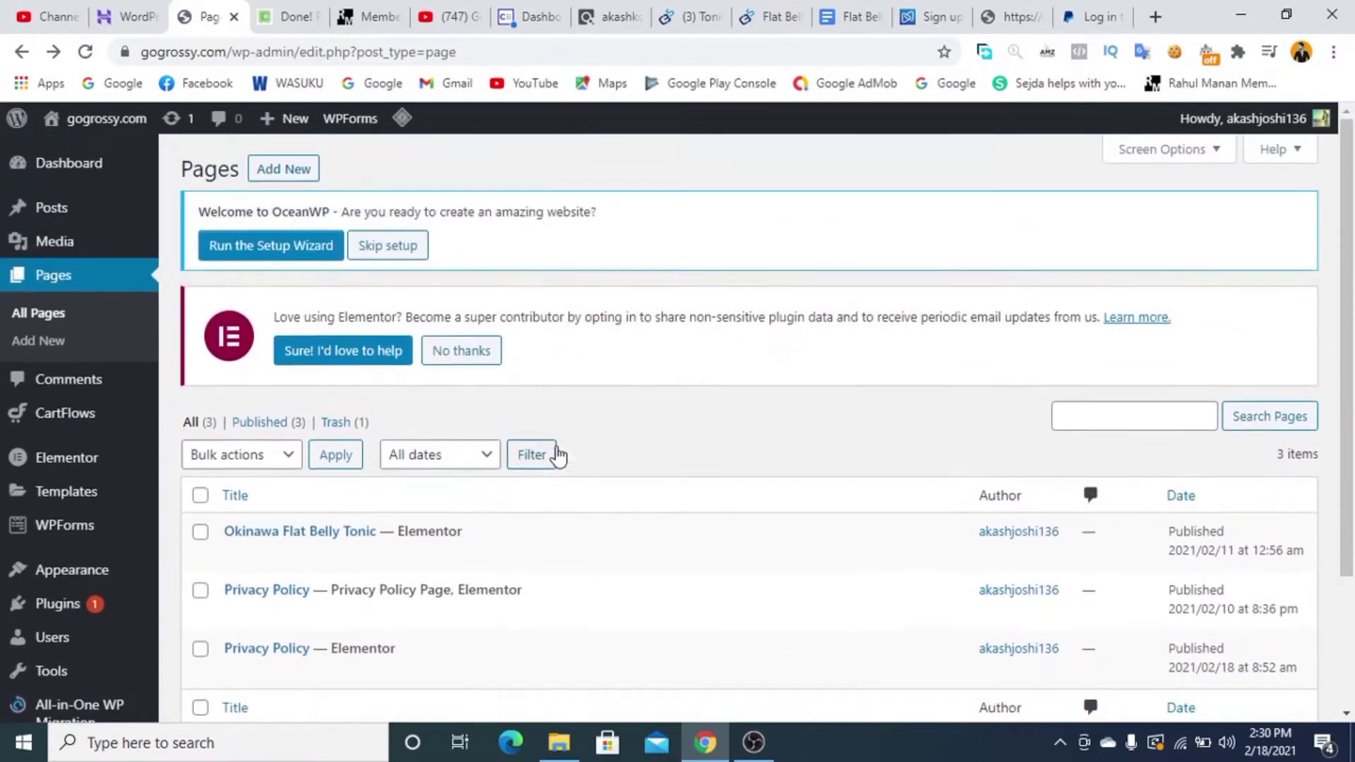
{"action": "left_click", "coordinate": [268, 176]}
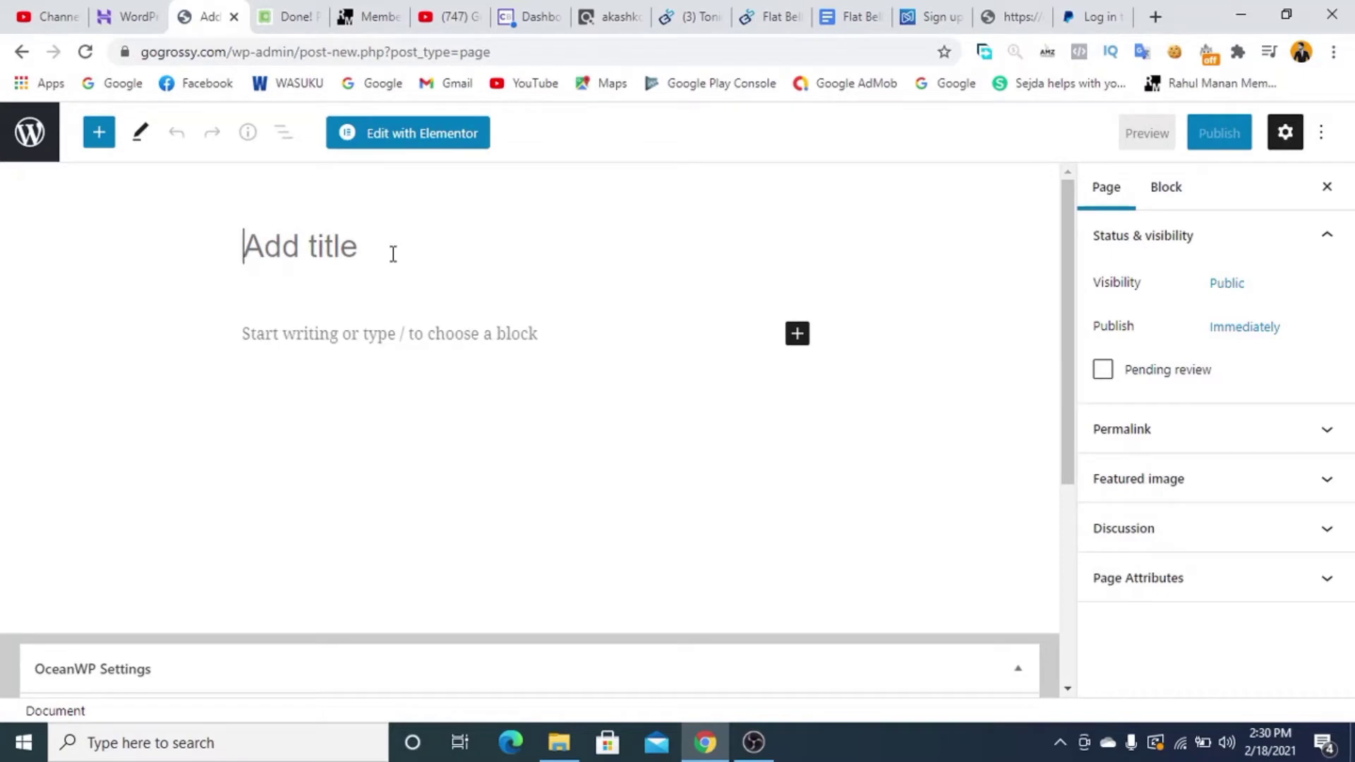
Enter the page title 'Terms And Conditions', fixing the lowercase c to a capital C.
{"action": "type", "text": "Terms "}
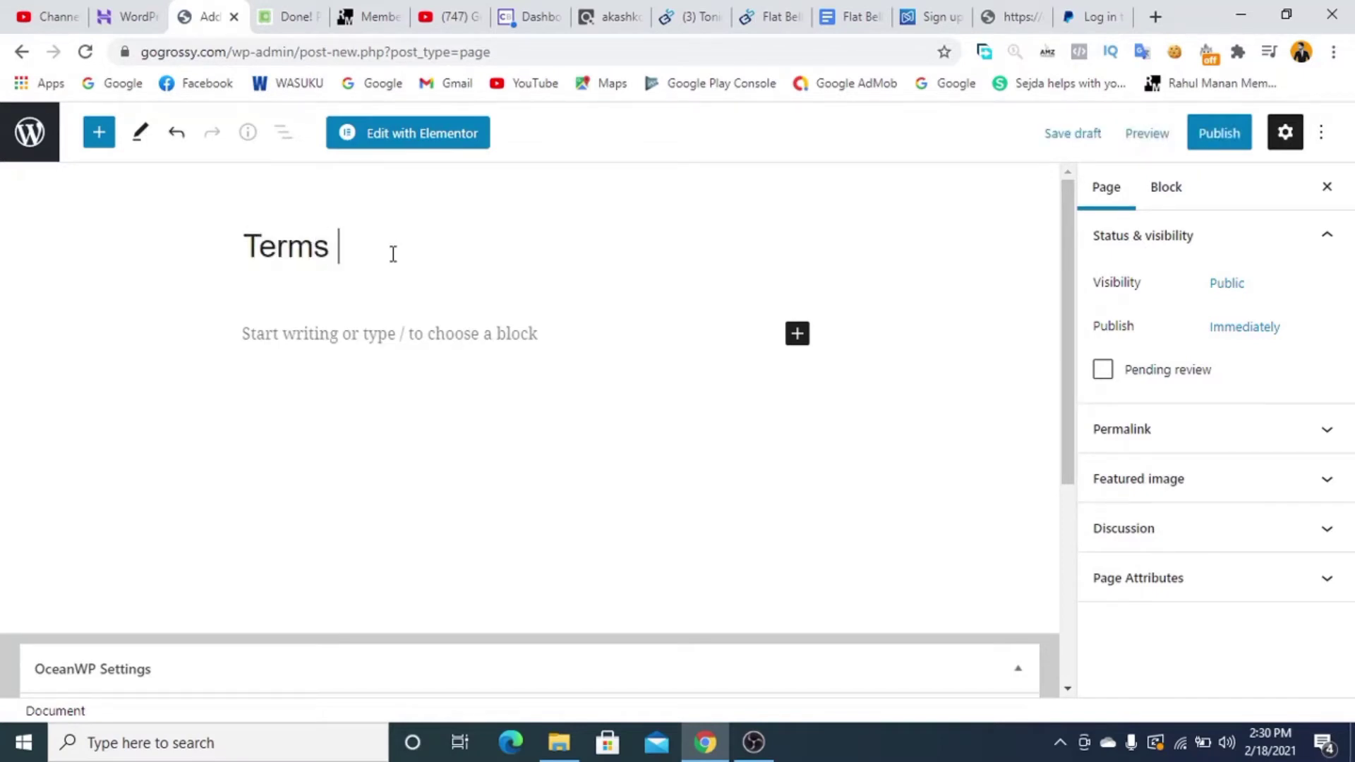
{"action": "type", "text": "And conditions"}
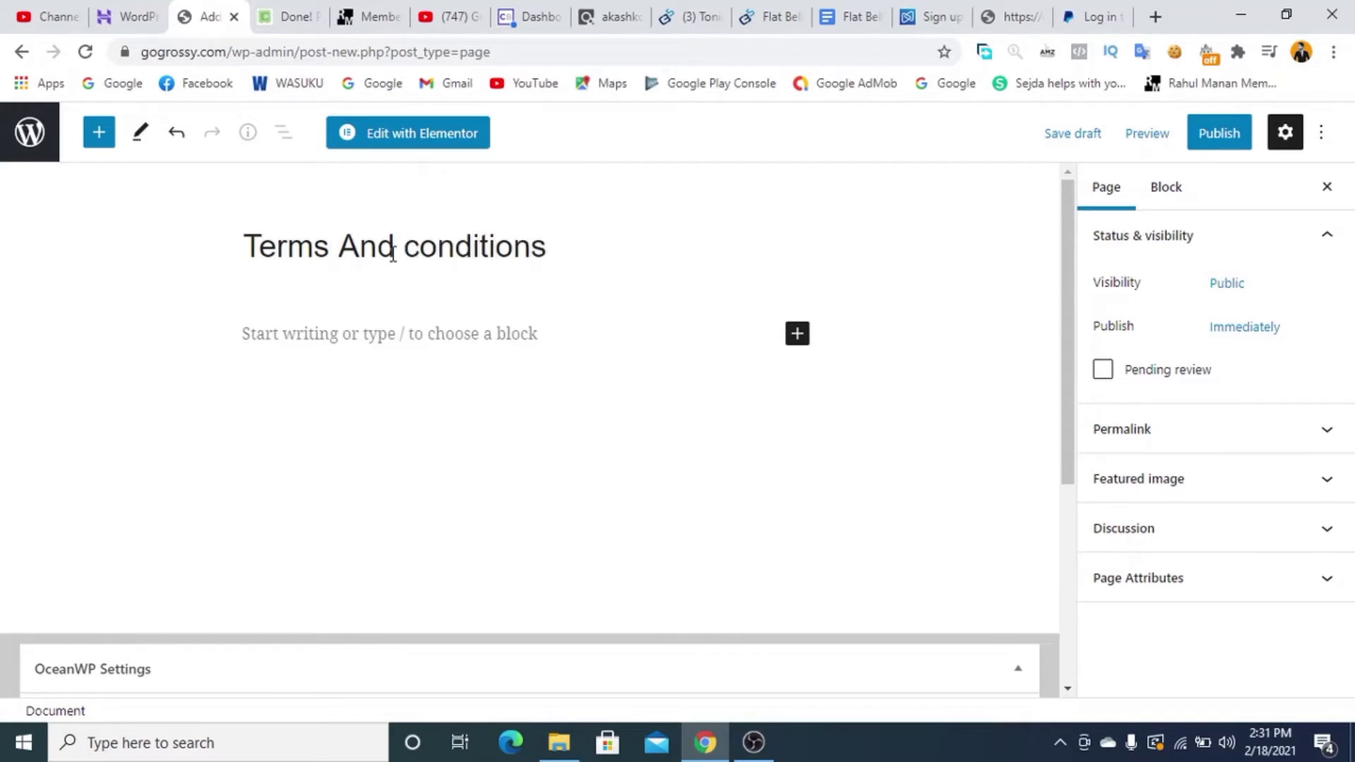
{"action": "key", "text": "Left"}
{"action": "key", "text": "Left"}
{"action": "key", "text": "Left"}
{"action": "key", "text": "Left"}
{"action": "key", "text": "Left"}
{"action": "key", "text": "Left"}
{"action": "key", "text": "Left"}
{"action": "key", "text": "BackSpace"}
{"action": "type", "text": "c"}
{"action": "key", "text": "BackSpace"}
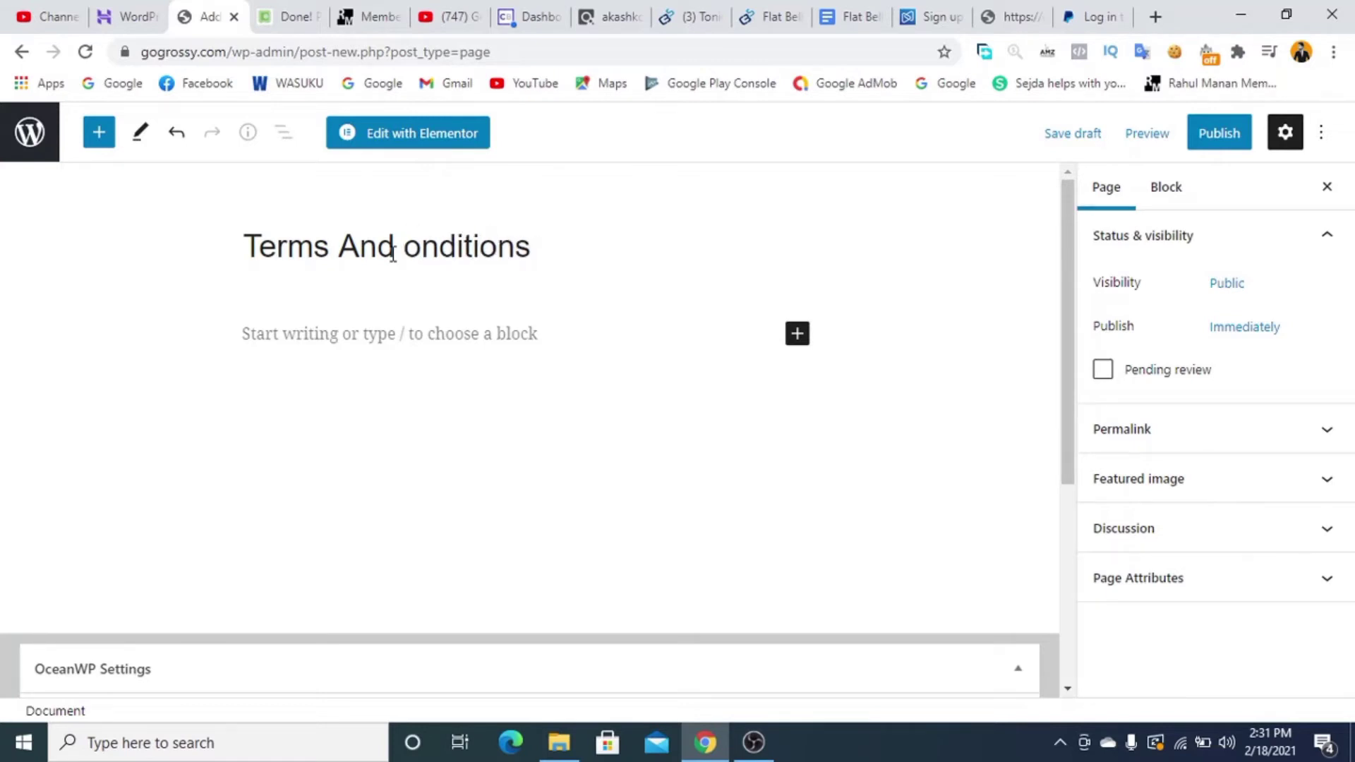
{"action": "type", "text": "C"}
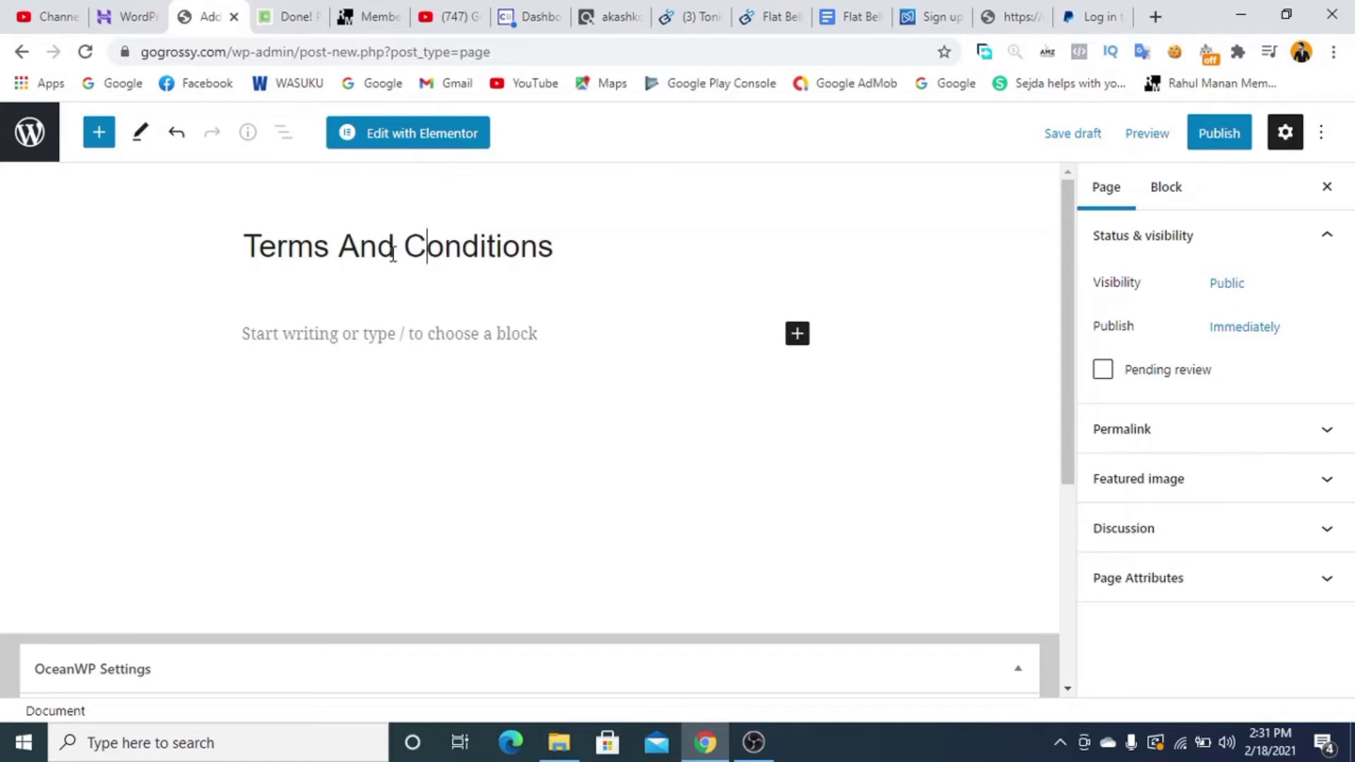
{"action": "left_click", "coordinate": [350, 338]}
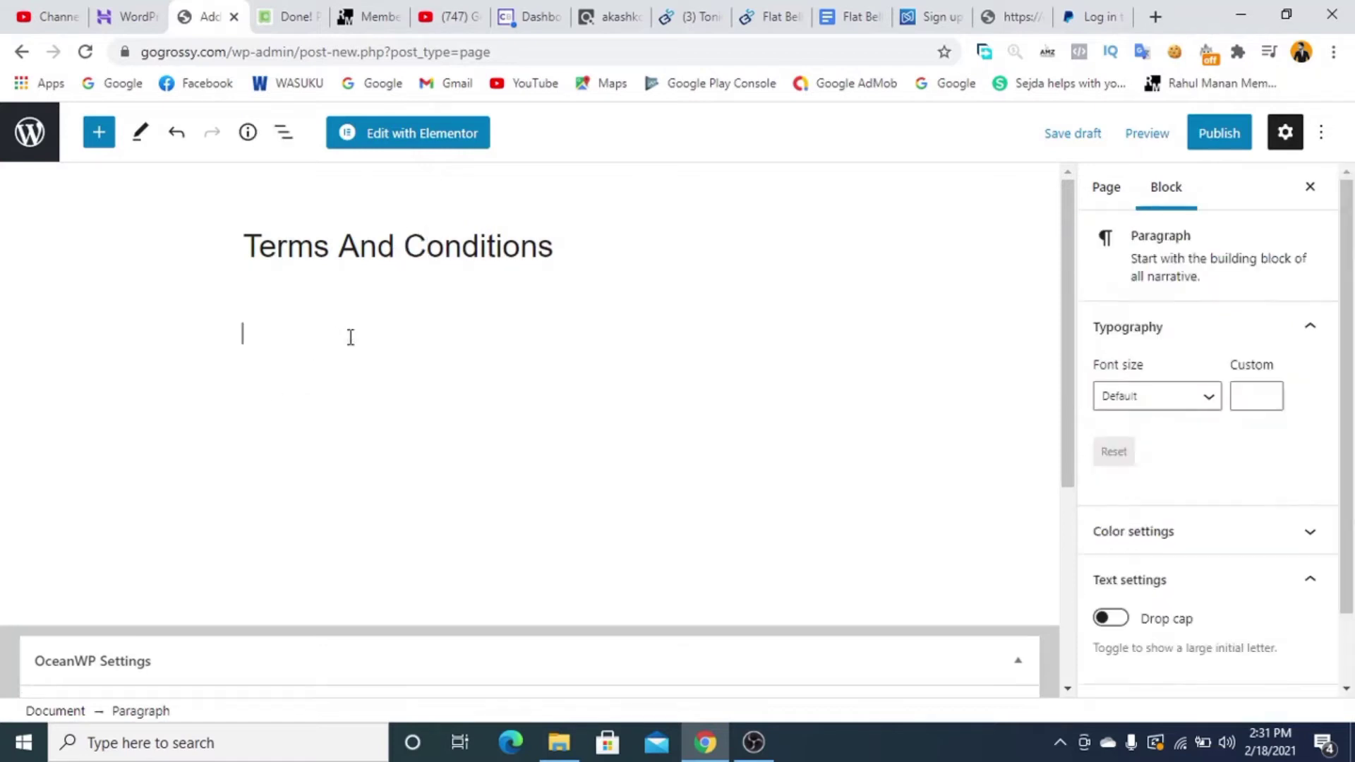
Open the page in Elementor, then open the 'terms and condition' file in Notepad and select all its text.
{"action": "left_click", "coordinate": [435, 141]}
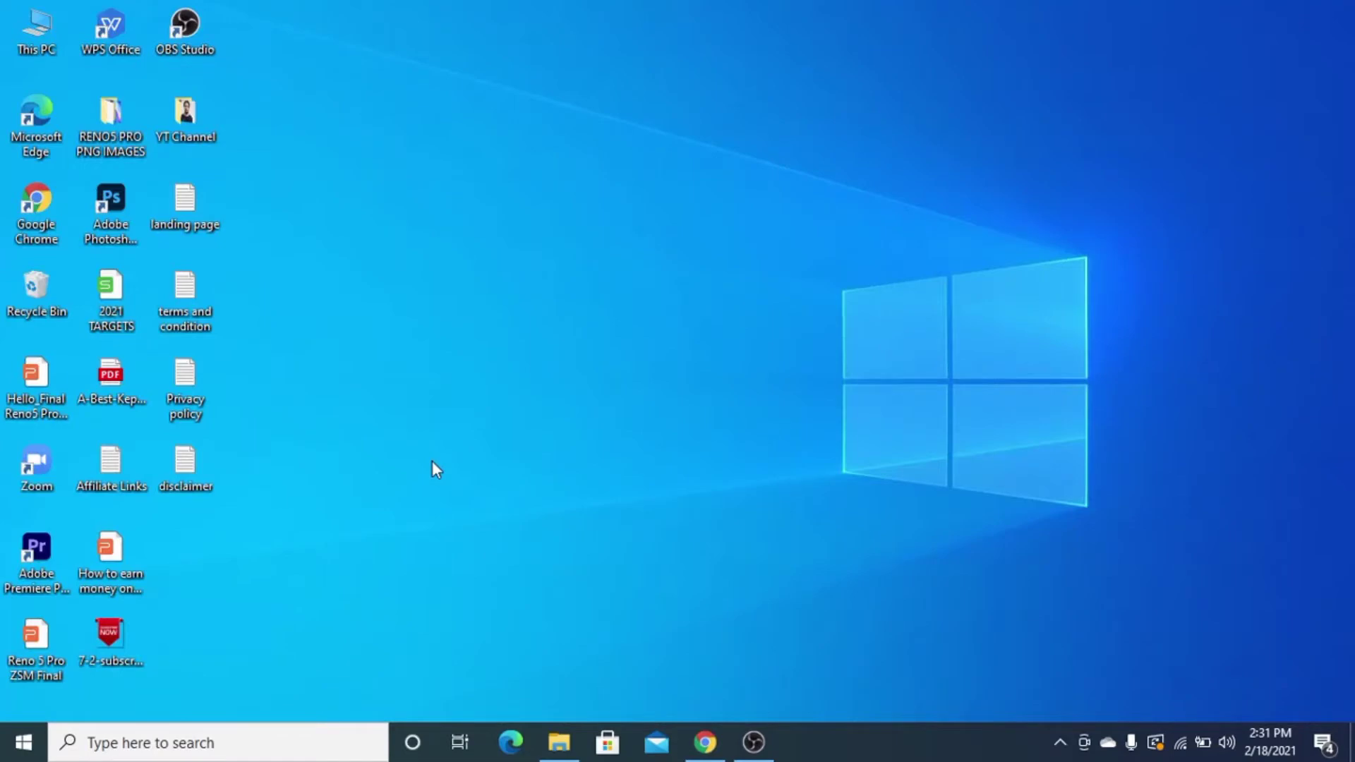
{"action": "double_click", "coordinate": [189, 288]}
{"action": "left_click", "coordinate": [525, 431]}
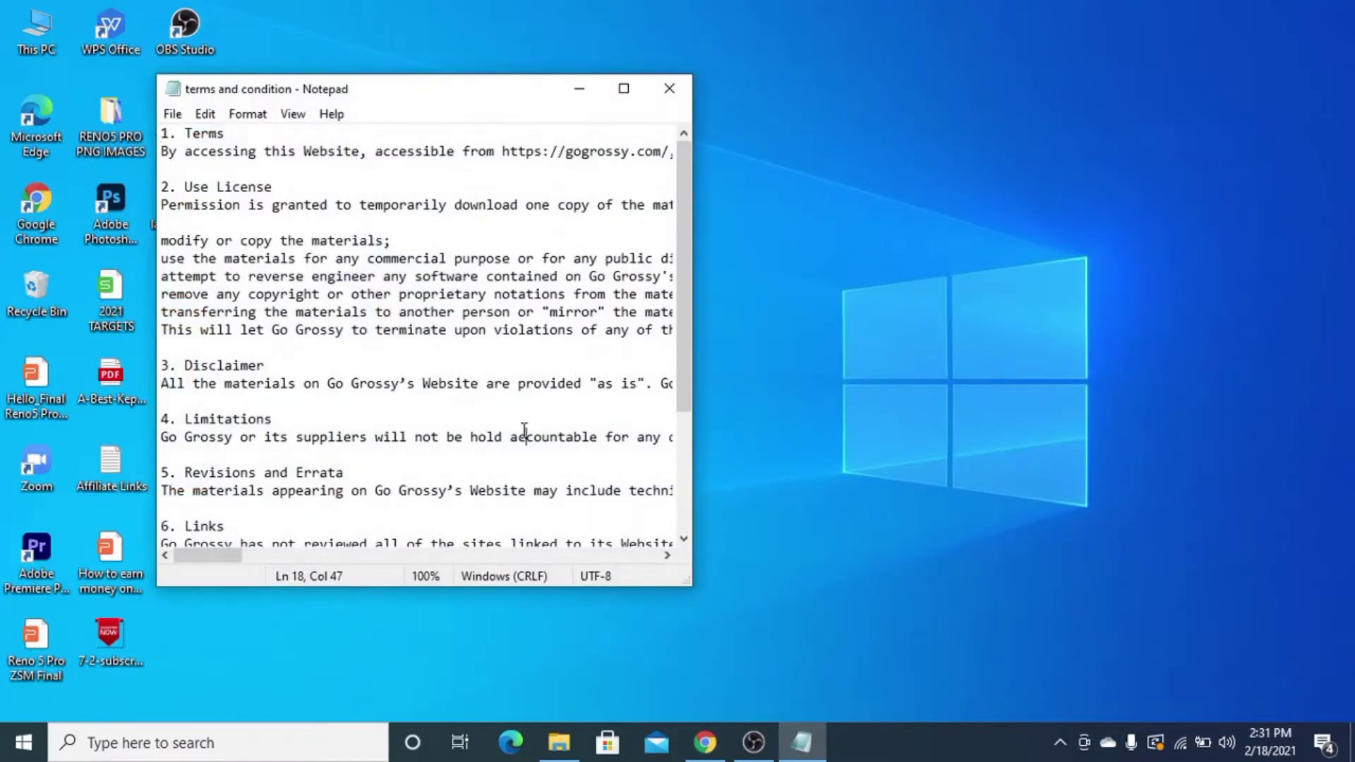
{"action": "key", "text": "ctrl+a"}
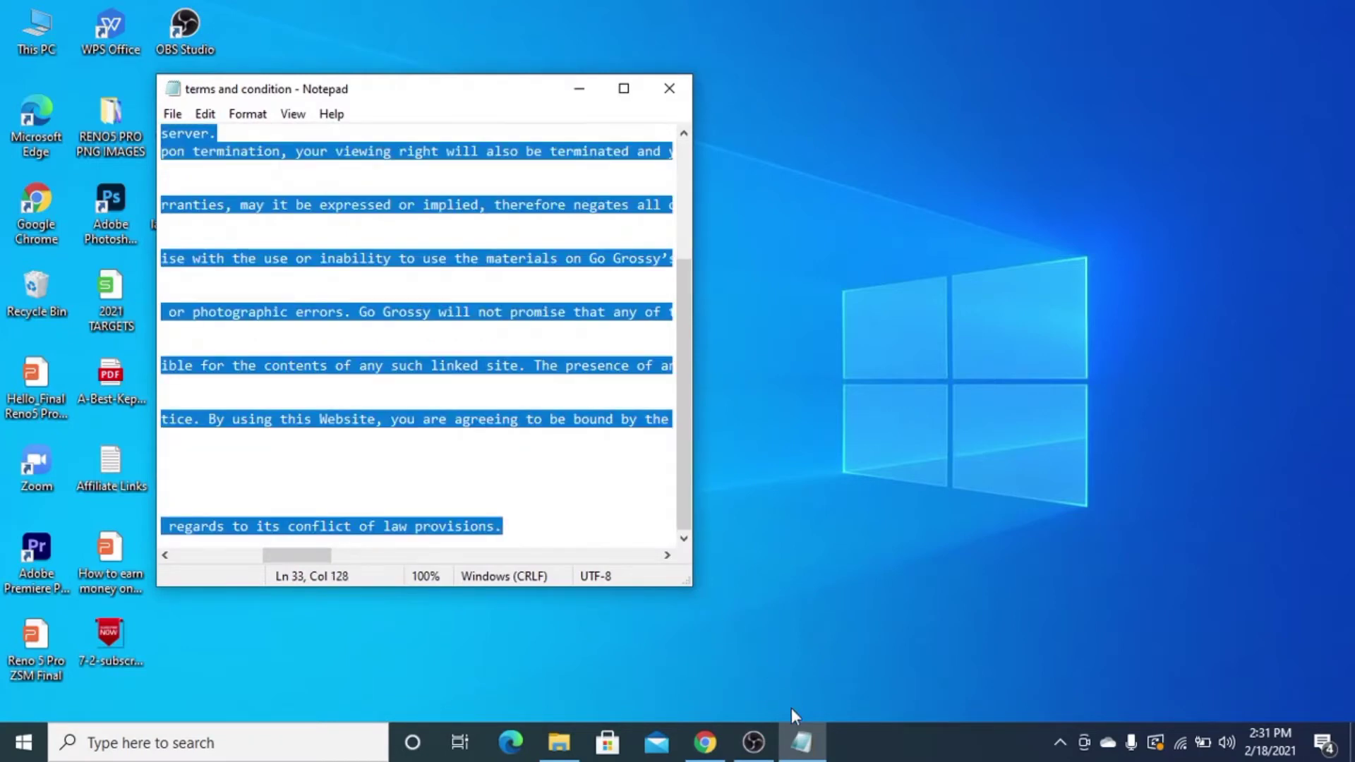
{"action": "left_click", "coordinate": [725, 743]}
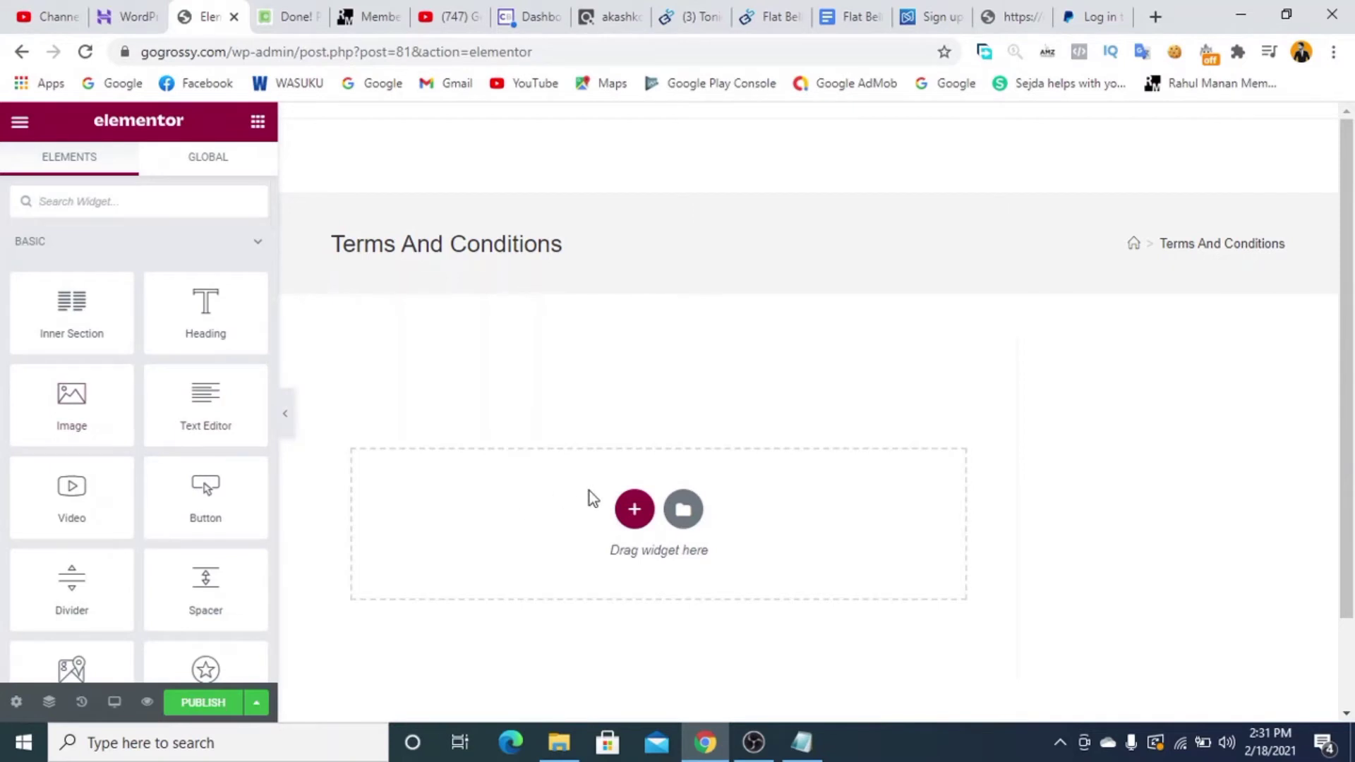
Add a single-column section holding a Text Editor widget and delete its Lorem ipsum placeholder.
{"action": "left_click", "coordinate": [633, 519]}
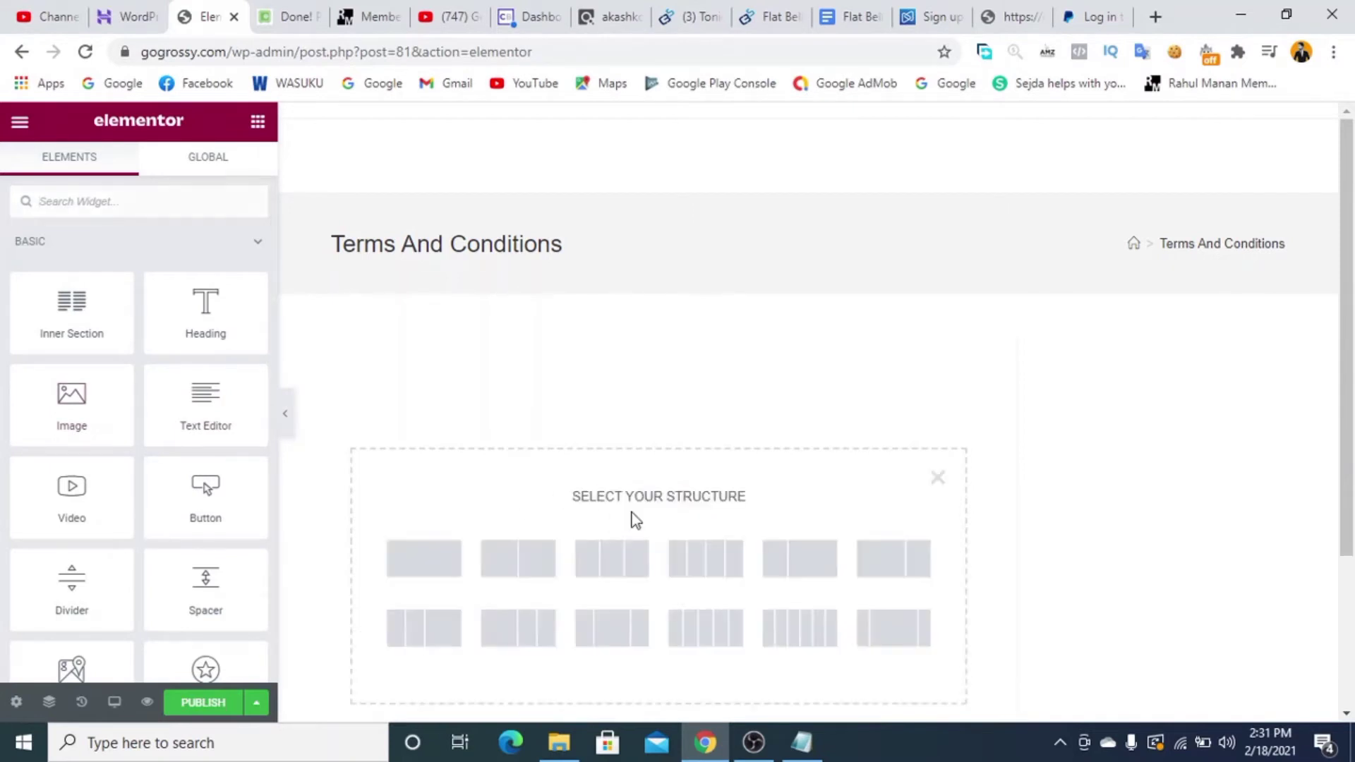
{"action": "left_click", "coordinate": [438, 570]}
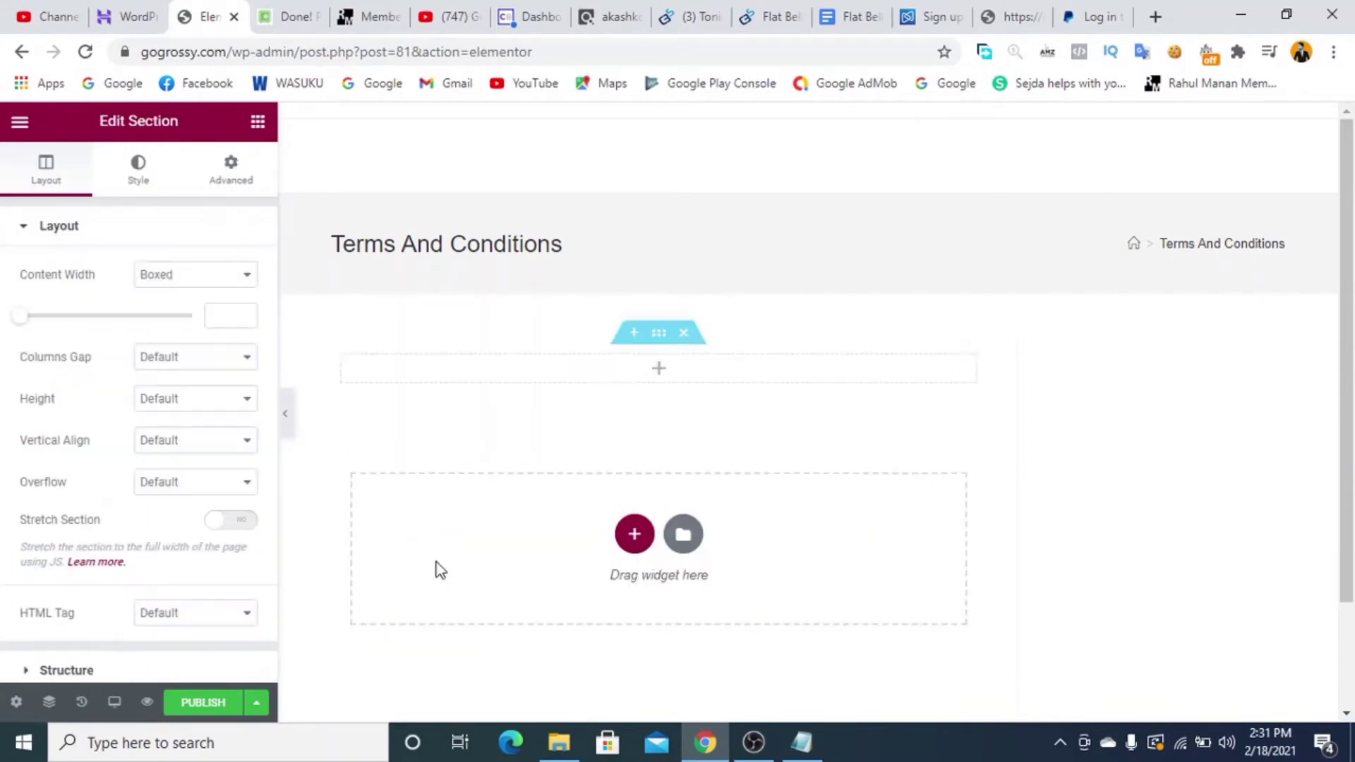
{"action": "left_click", "coordinate": [258, 121]}
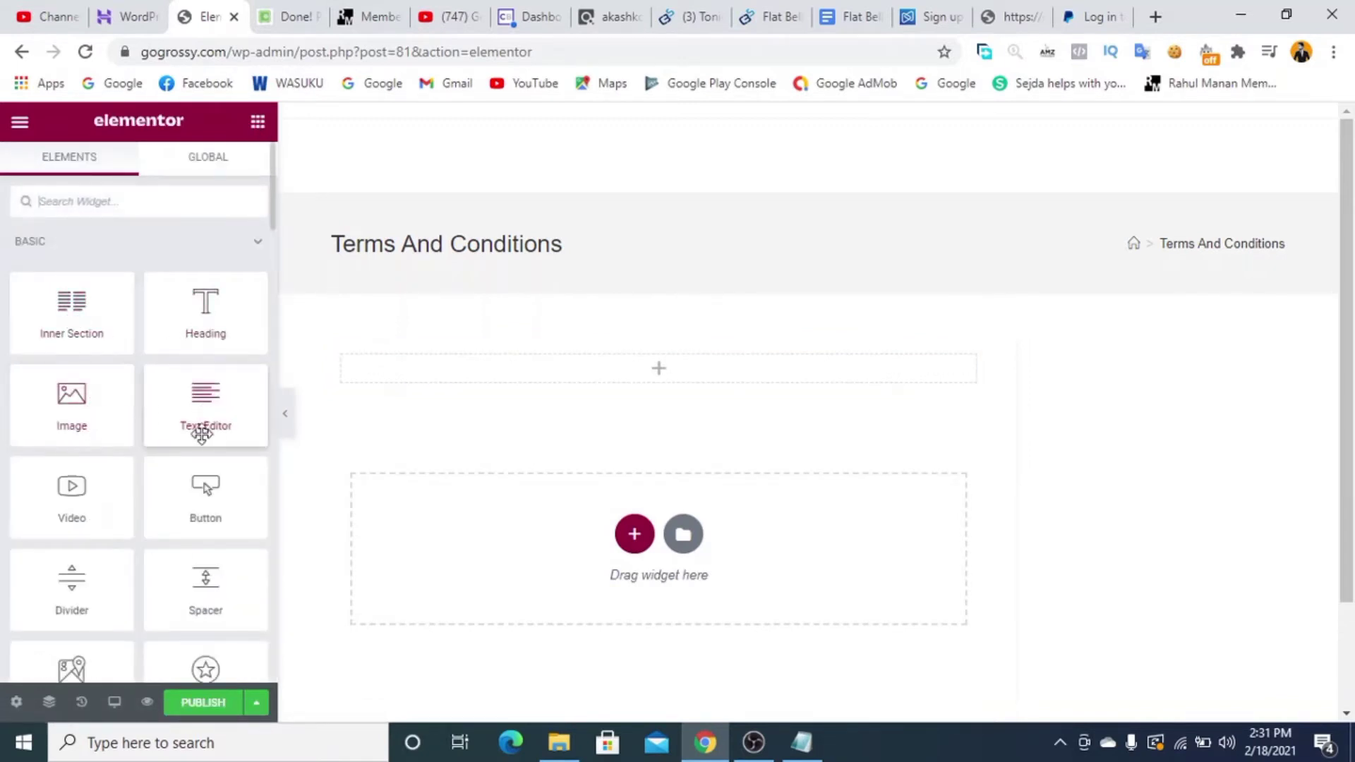
{"action": "left_click_drag", "start_coordinate": [204, 409], "coordinate": [585, 381]}
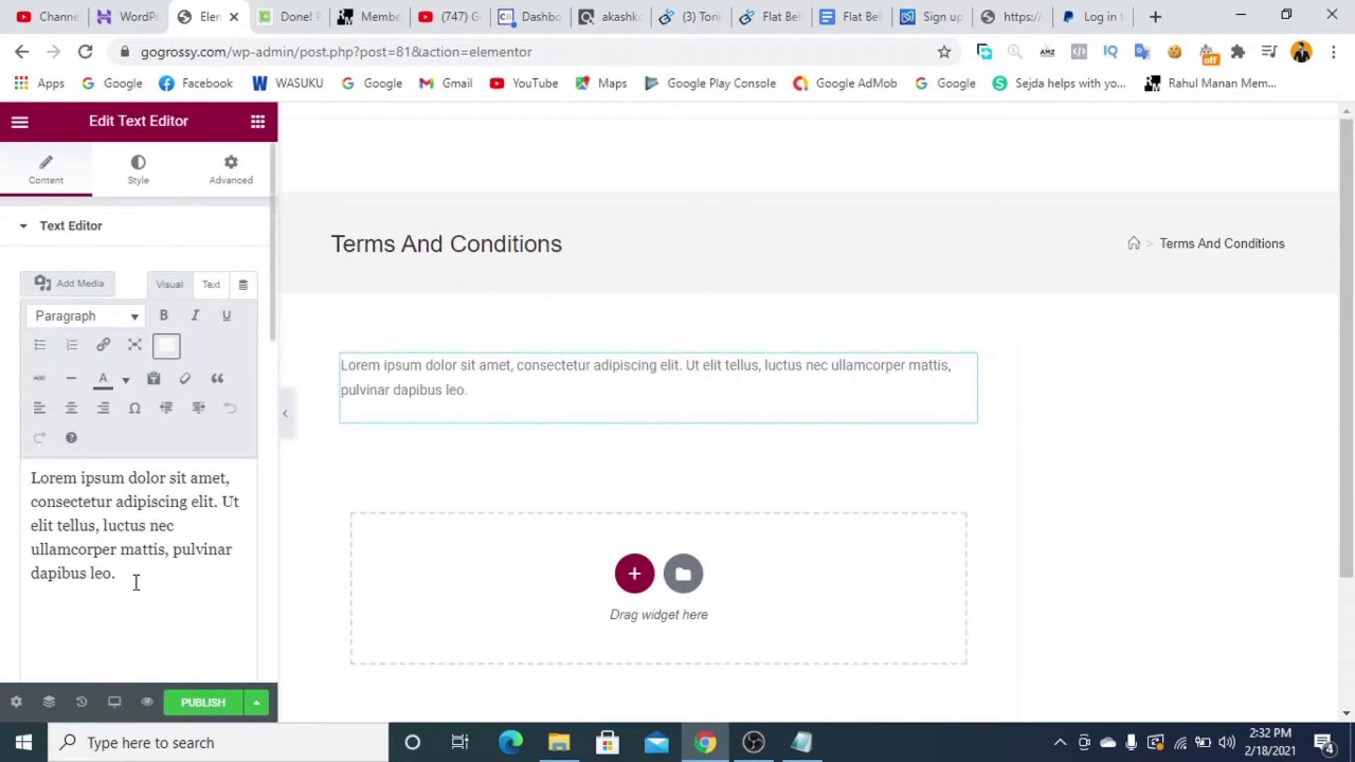
{"action": "key", "text": "ctrl+a"}
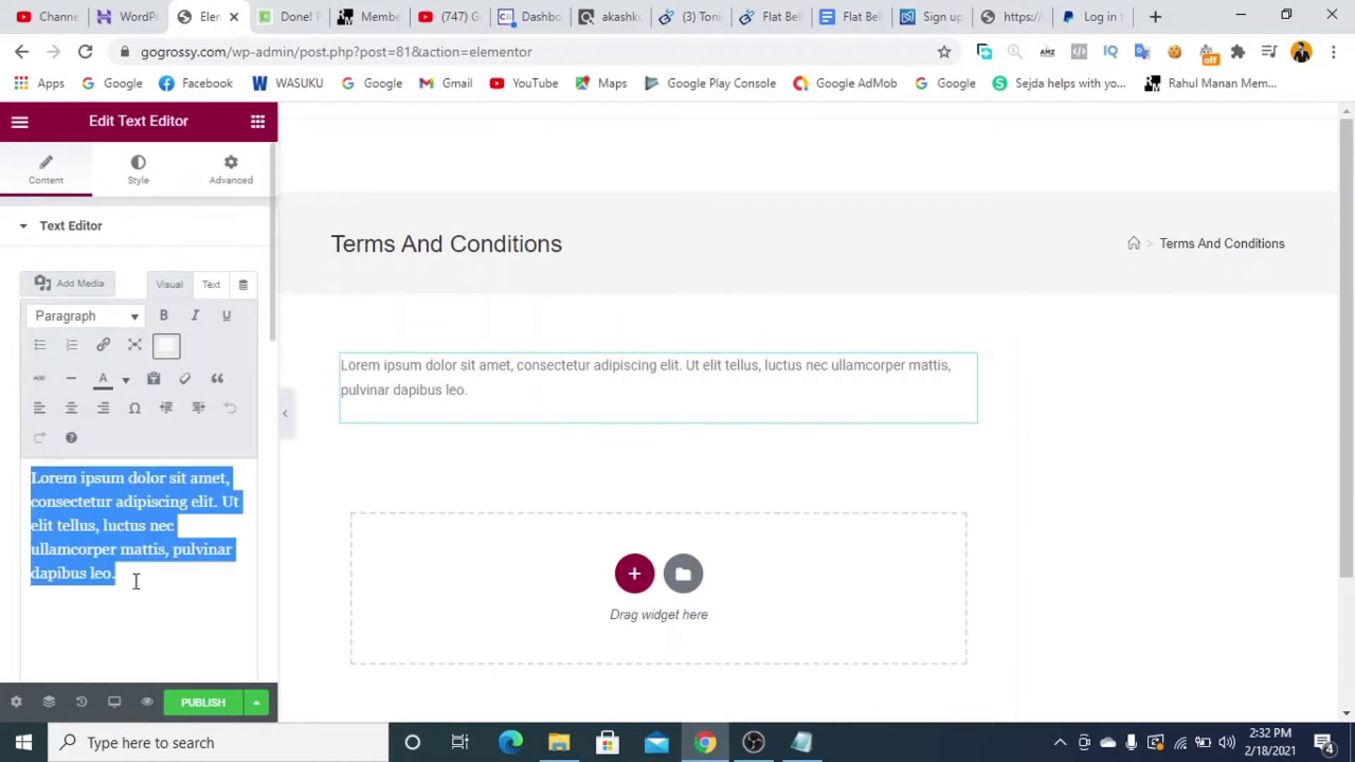
{"action": "key", "text": "BackSpace"}
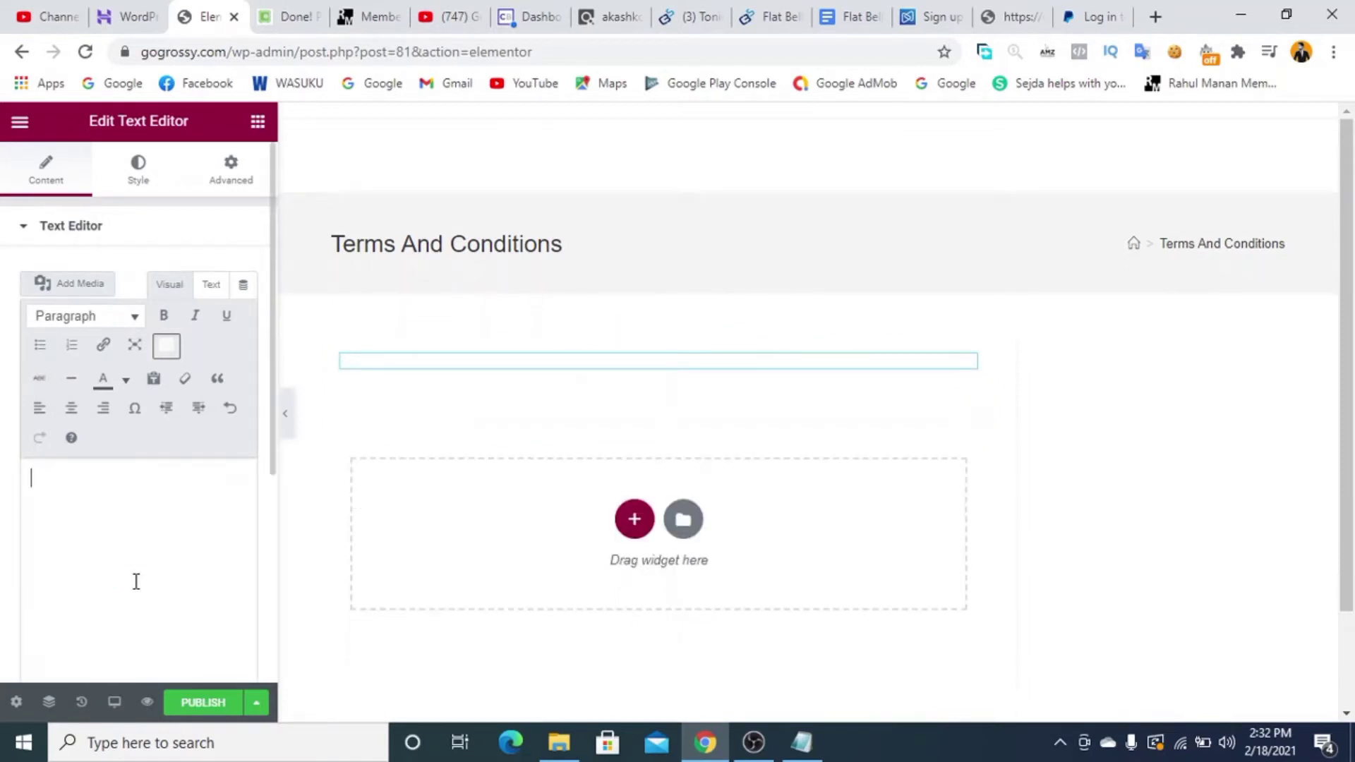
Paste the copied terms text into the Text Editor widget and check it against the Notepad original.
{"action": "key", "text": "ctrl+v"}
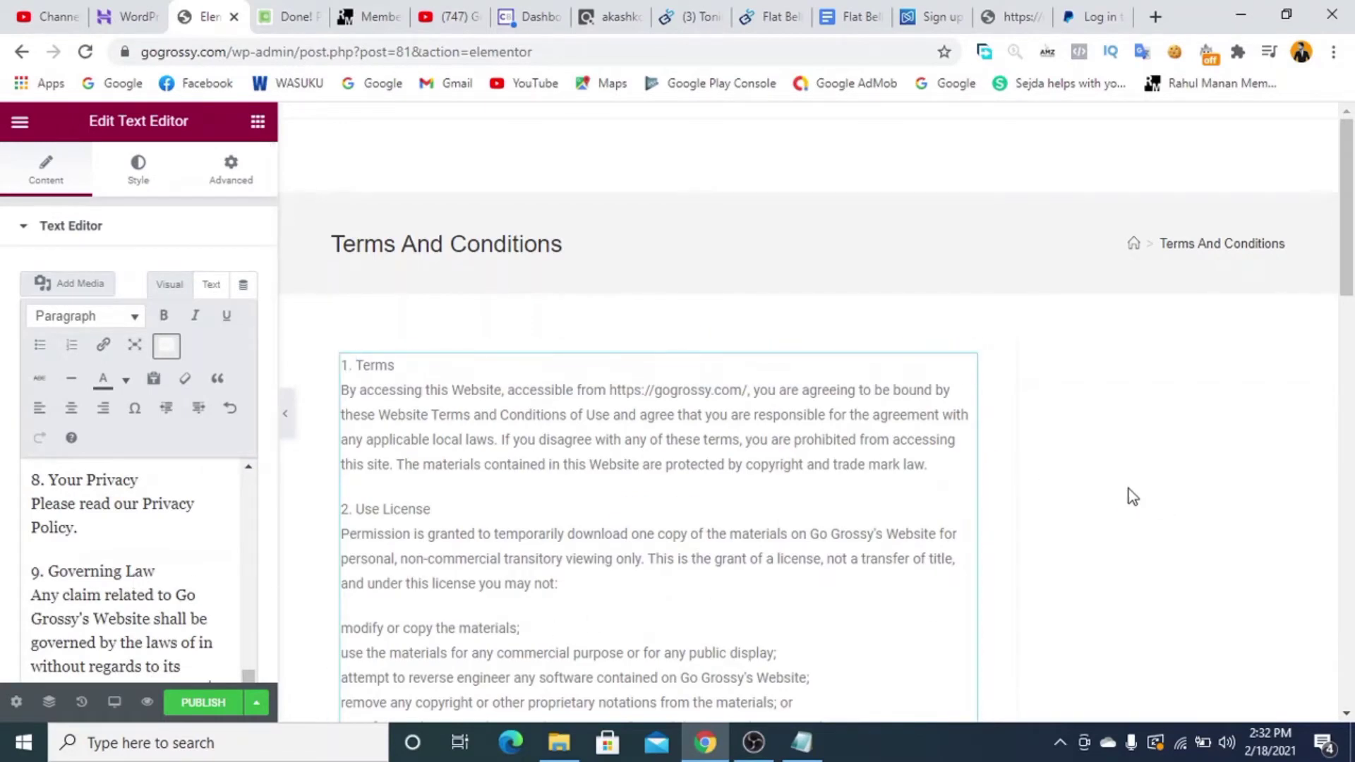
{"action": "scroll", "coordinate": [1103, 494], "scroll_direction": "down", "scroll_amount": 7}
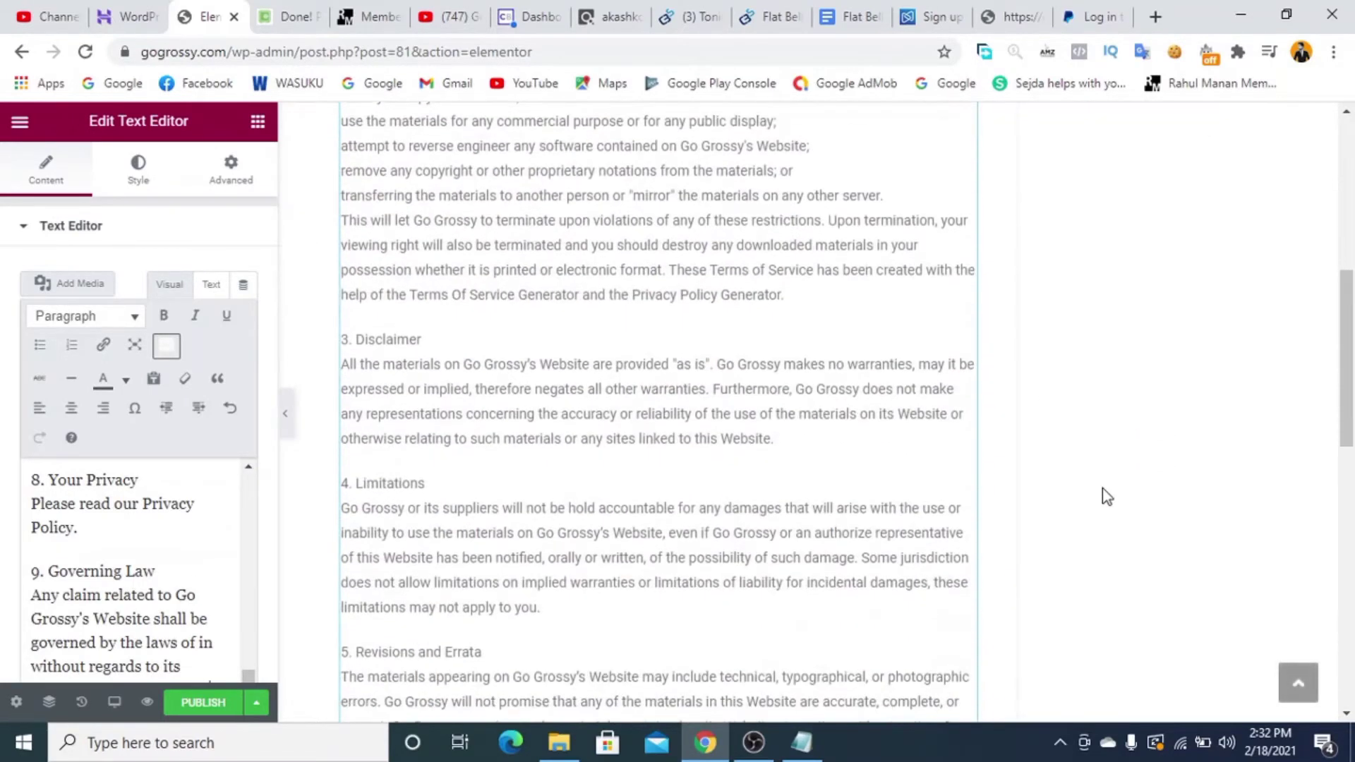
{"action": "scroll", "coordinate": [1102, 489], "scroll_direction": "down", "scroll_amount": 12}
{"action": "scroll", "coordinate": [1105, 495], "scroll_direction": "up", "scroll_amount": 5}
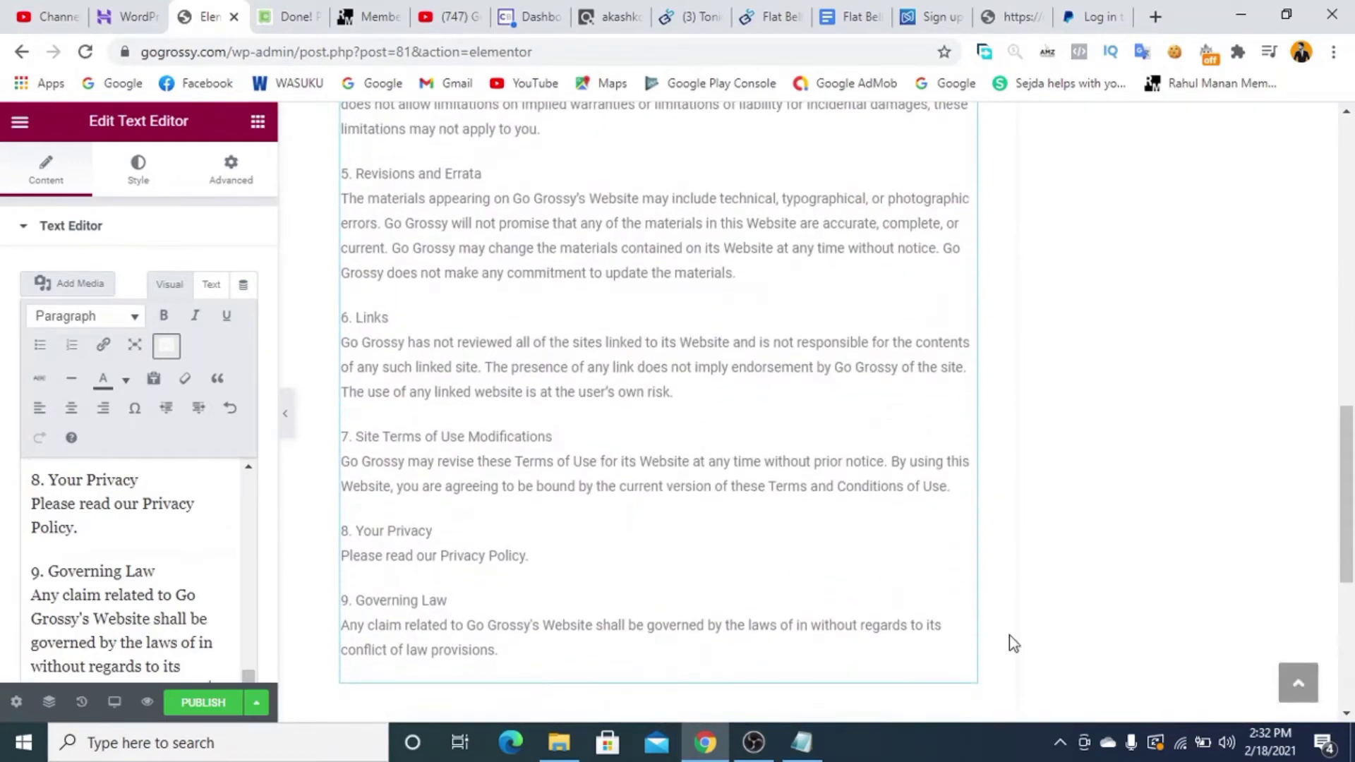
{"action": "left_click", "coordinate": [802, 747]}
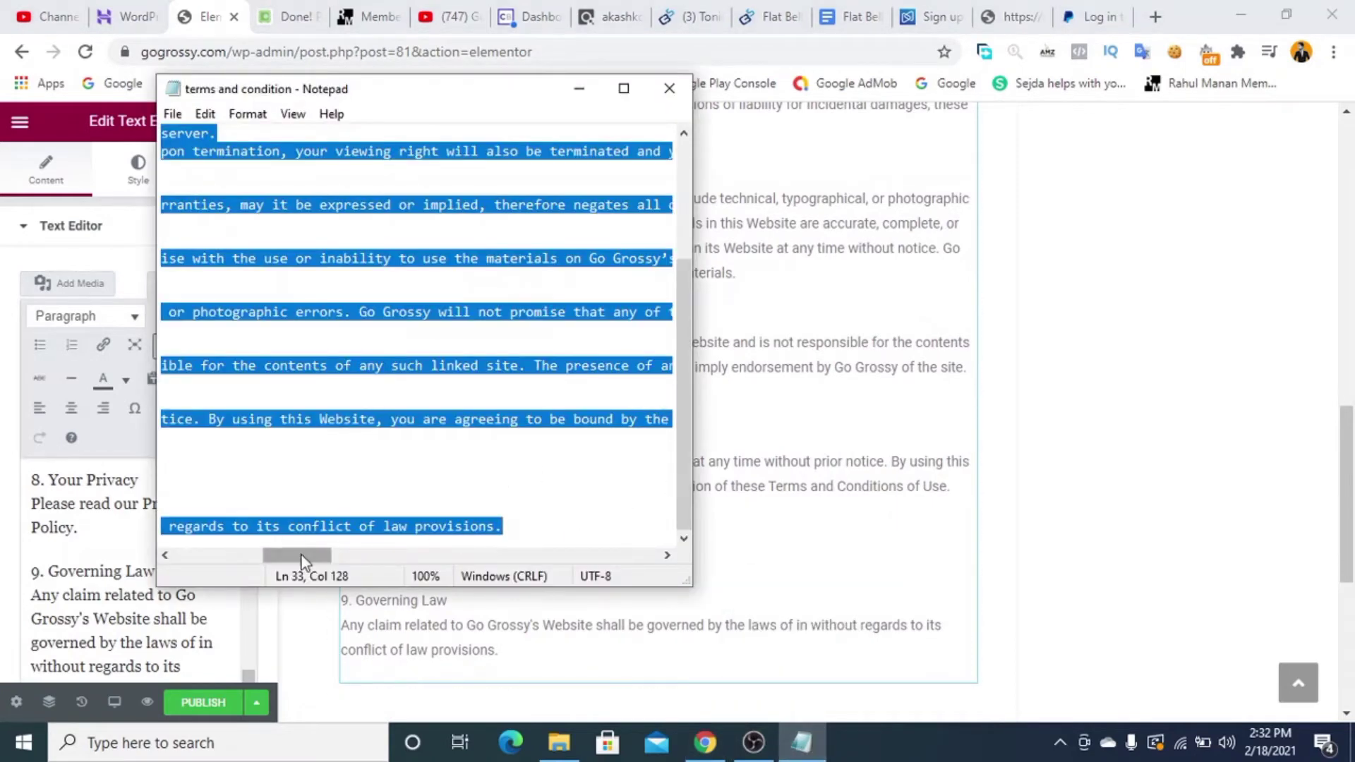
{"action": "left_click_drag", "start_coordinate": [304, 560], "coordinate": [177, 559]}
{"action": "left_click", "coordinate": [450, 484]}
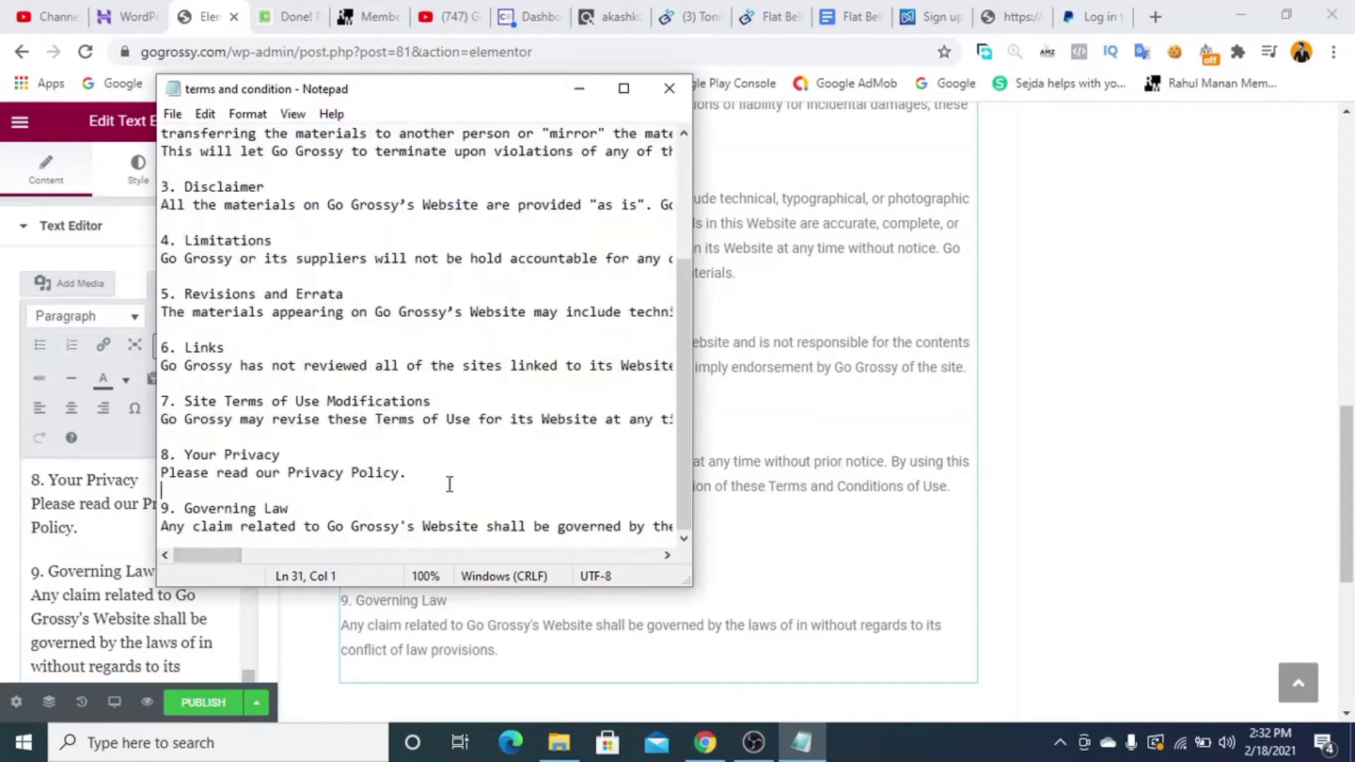
{"action": "left_click", "coordinate": [583, 93]}
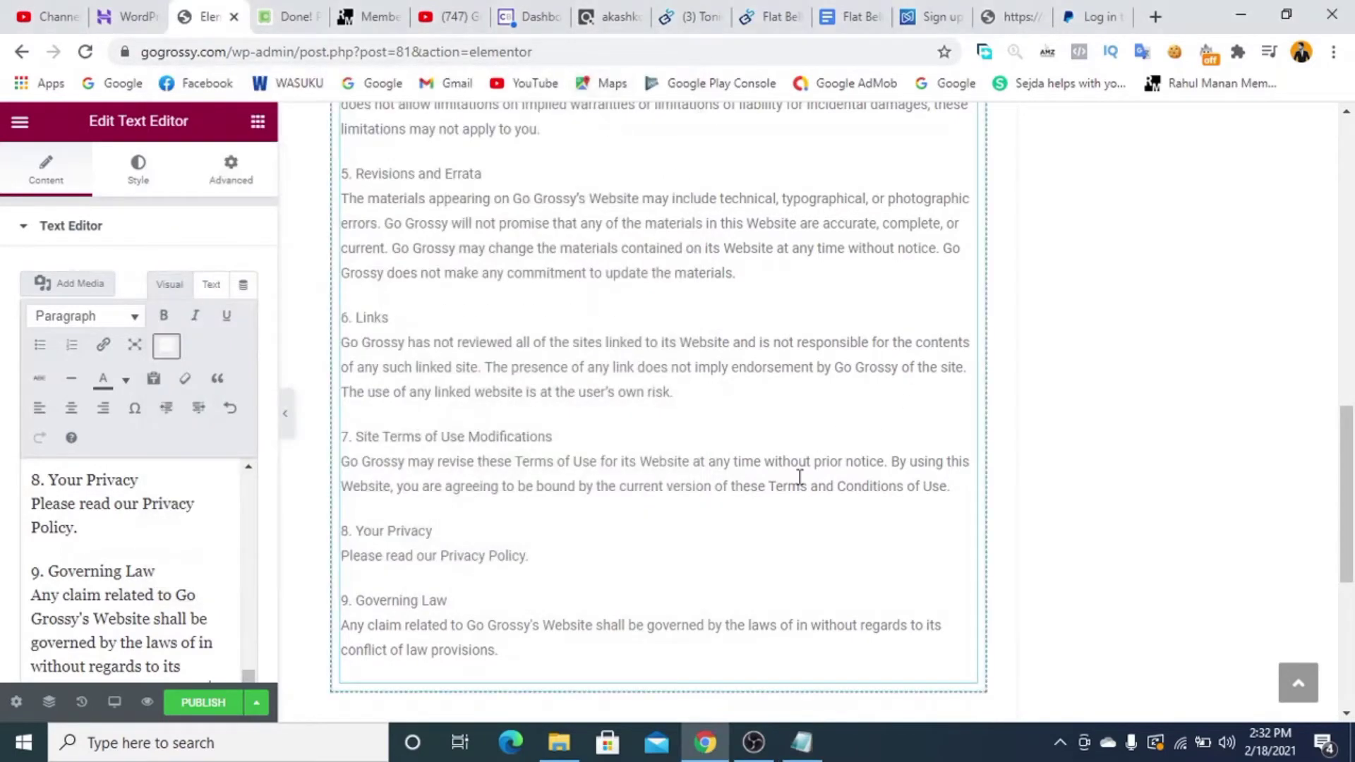
{"action": "scroll", "coordinate": [797, 469], "scroll_direction": "up", "scroll_amount": 9}
{"action": "scroll", "coordinate": [802, 506], "scroll_direction": "up", "scroll_amount": 4}
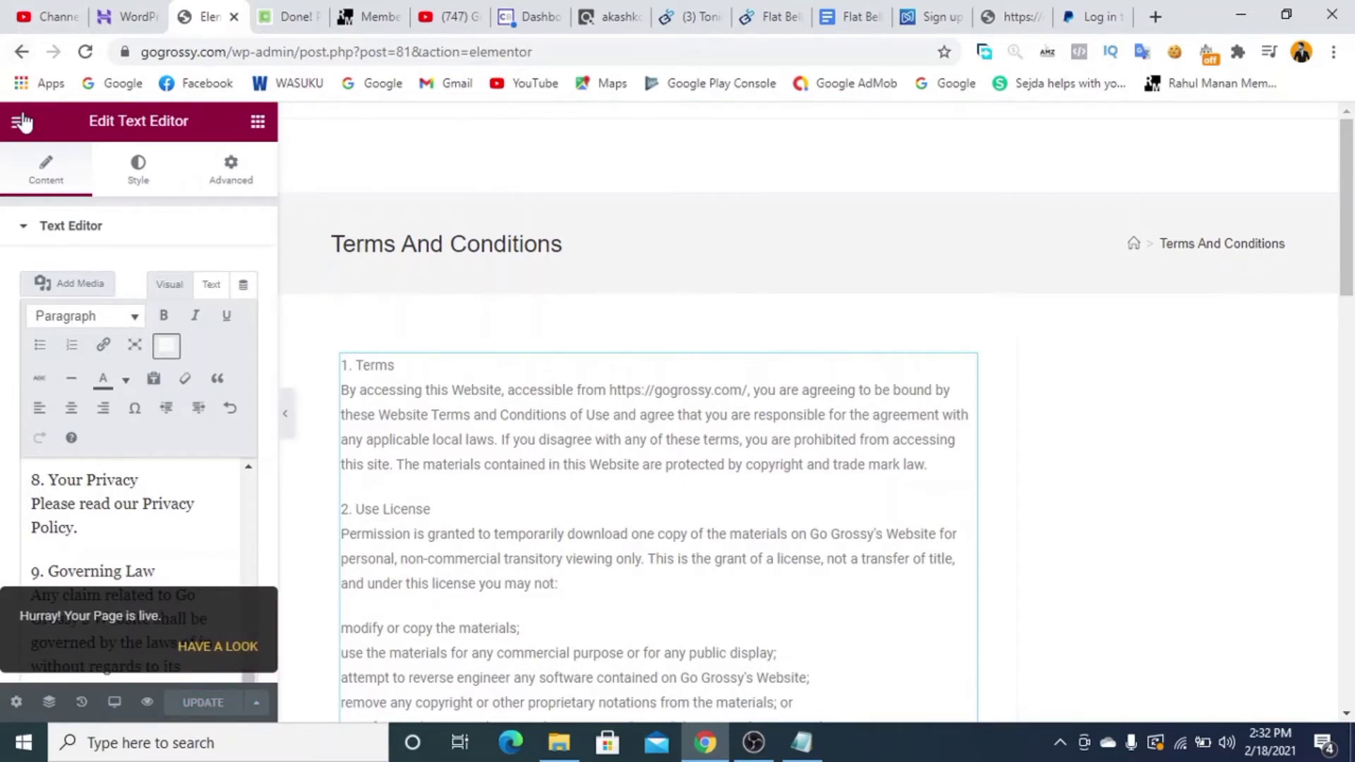
Exit Elementor to the dashboard and update the Terms And Conditions page.
{"action": "left_click", "coordinate": [20, 120]}
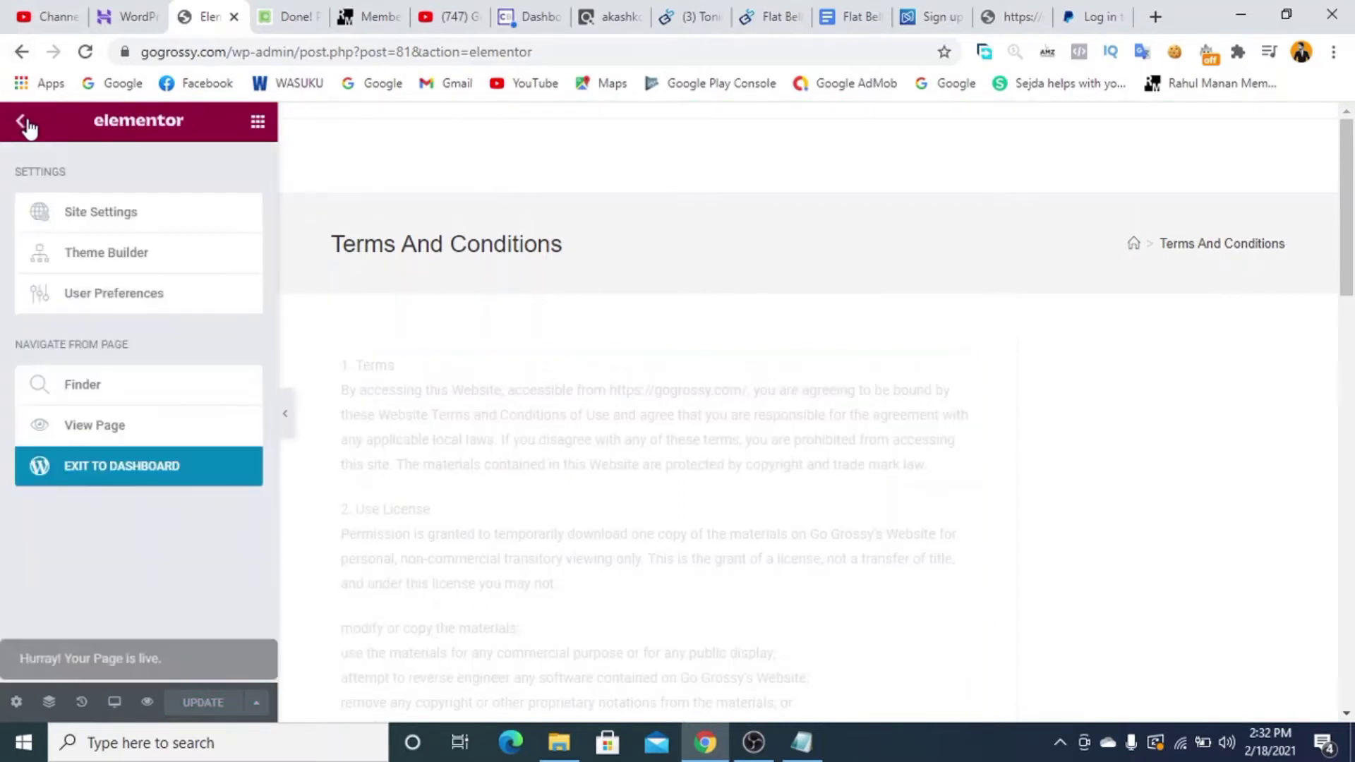
{"action": "left_click", "coordinate": [153, 479]}
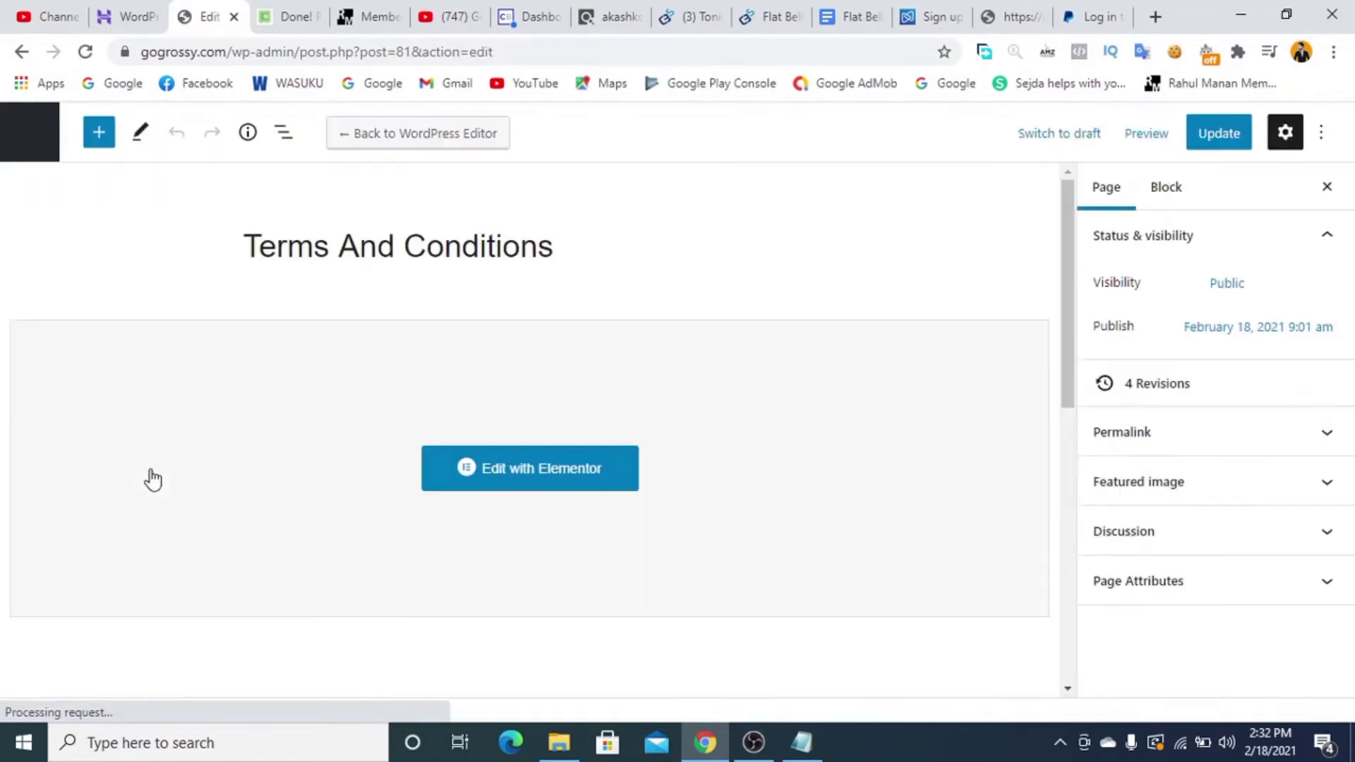
{"action": "left_click", "coordinate": [1209, 131]}
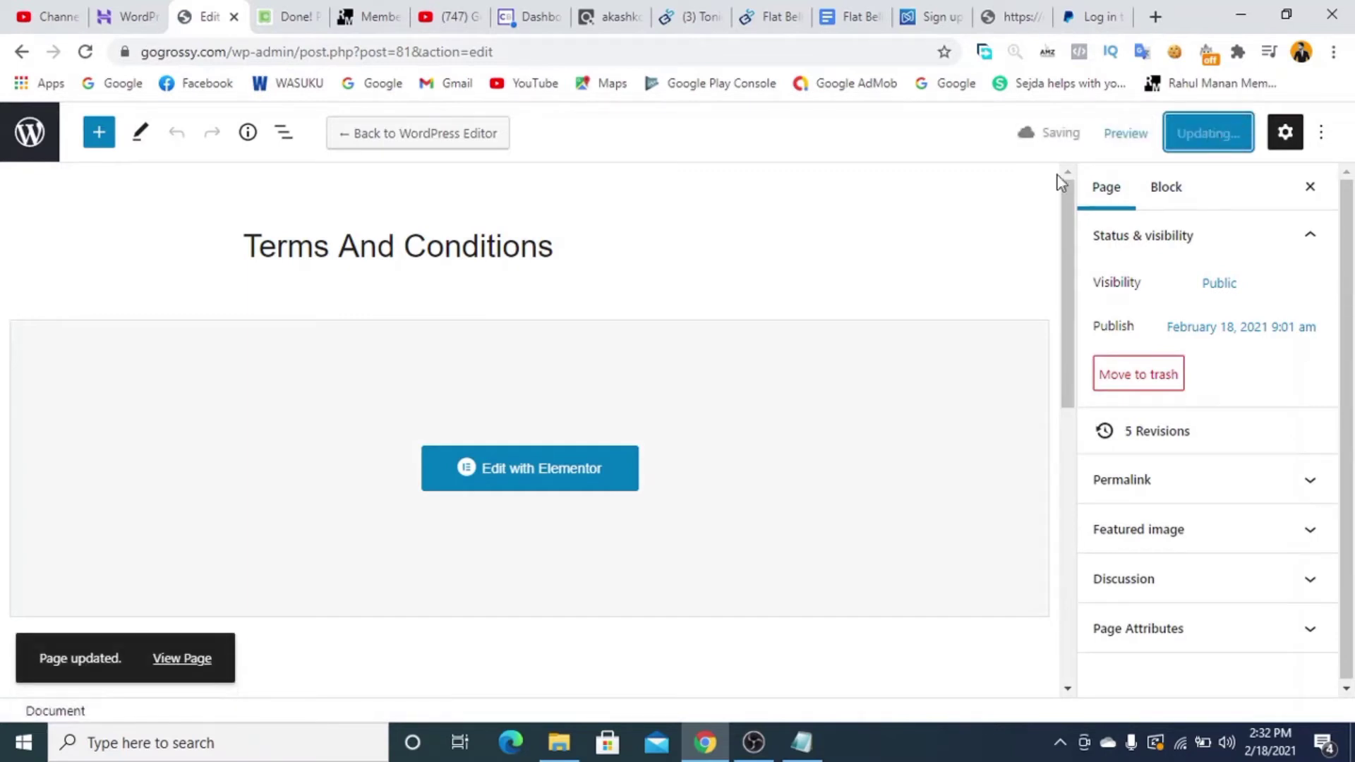
View the live Terms And Conditions page in a new tab, then close that tab.
{"action": "right_click", "coordinate": [185, 659]}
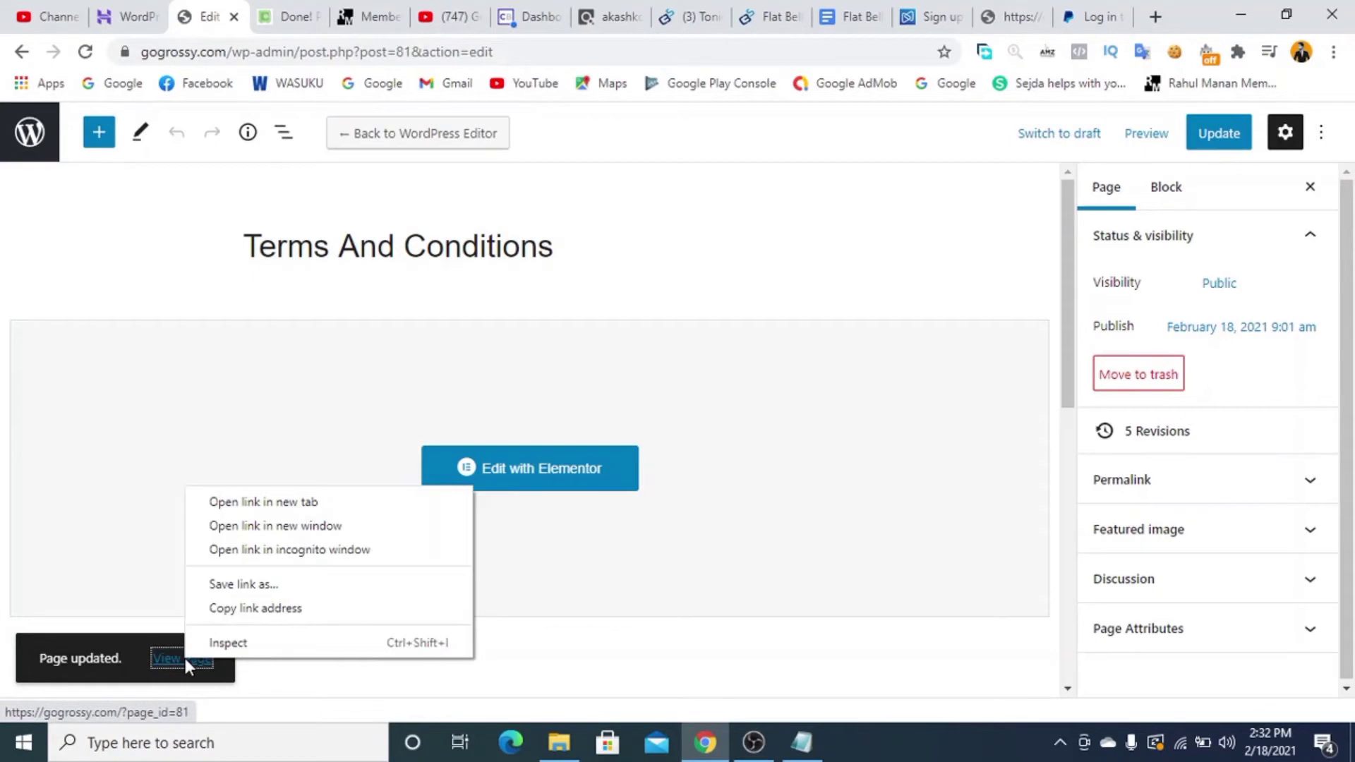
{"action": "left_click", "coordinate": [295, 503]}
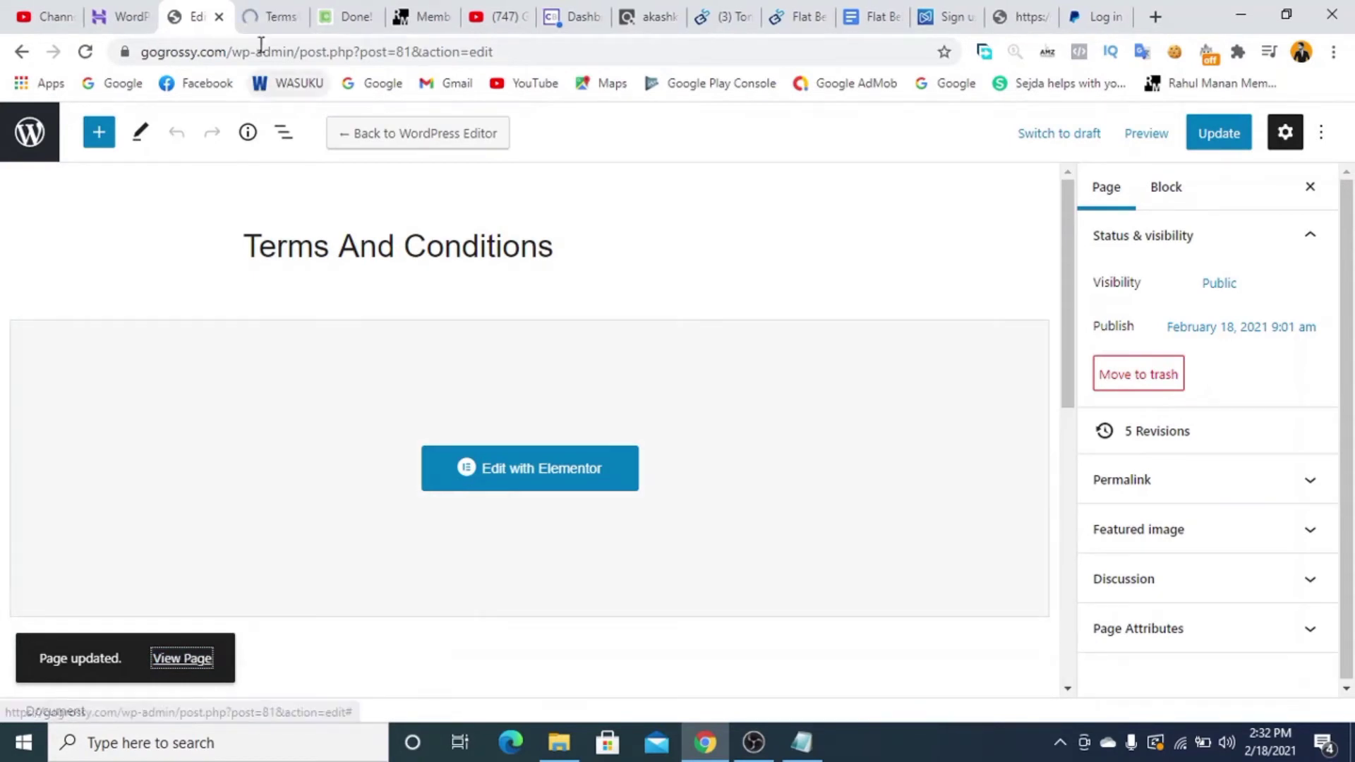
{"action": "left_click", "coordinate": [266, 19]}
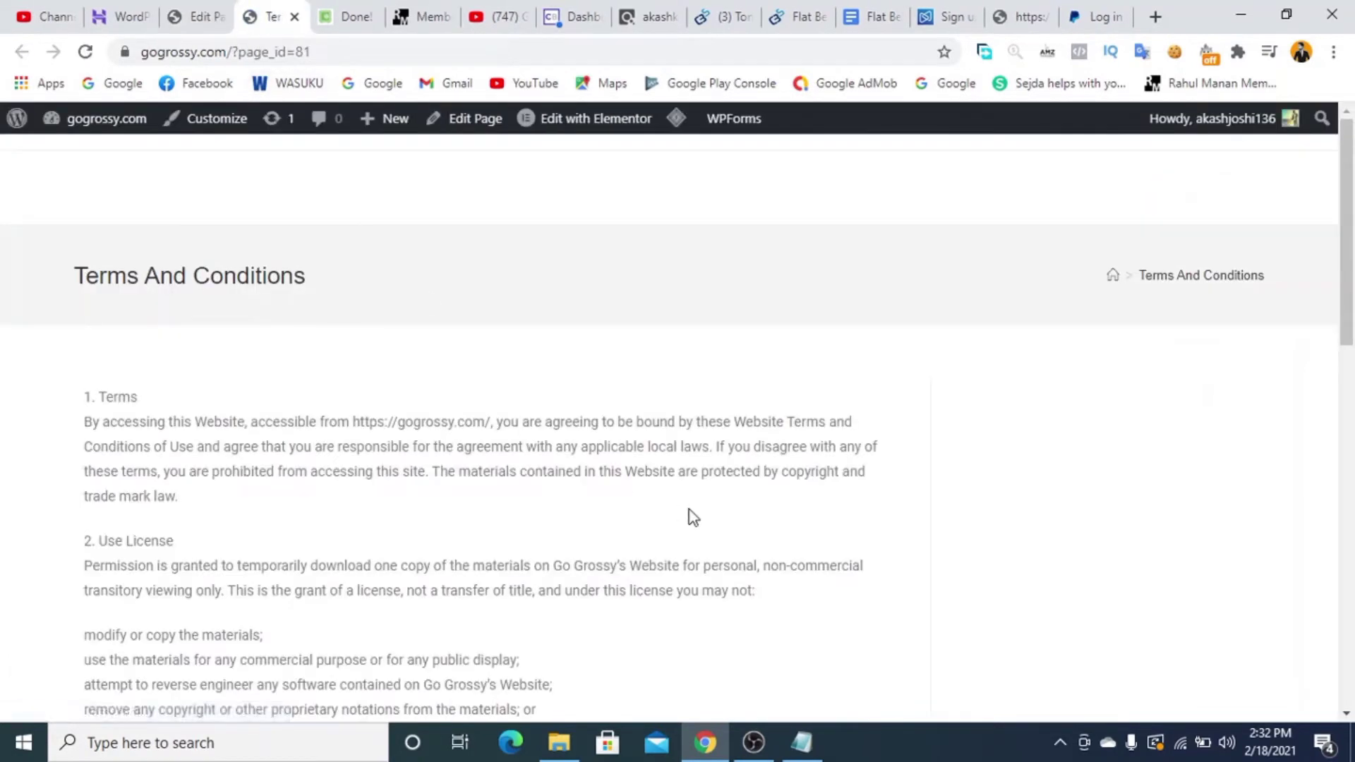
{"action": "scroll", "coordinate": [690, 511], "scroll_direction": "down", "scroll_amount": 2}
{"action": "scroll", "coordinate": [689, 510], "scroll_direction": "down", "scroll_amount": 12}
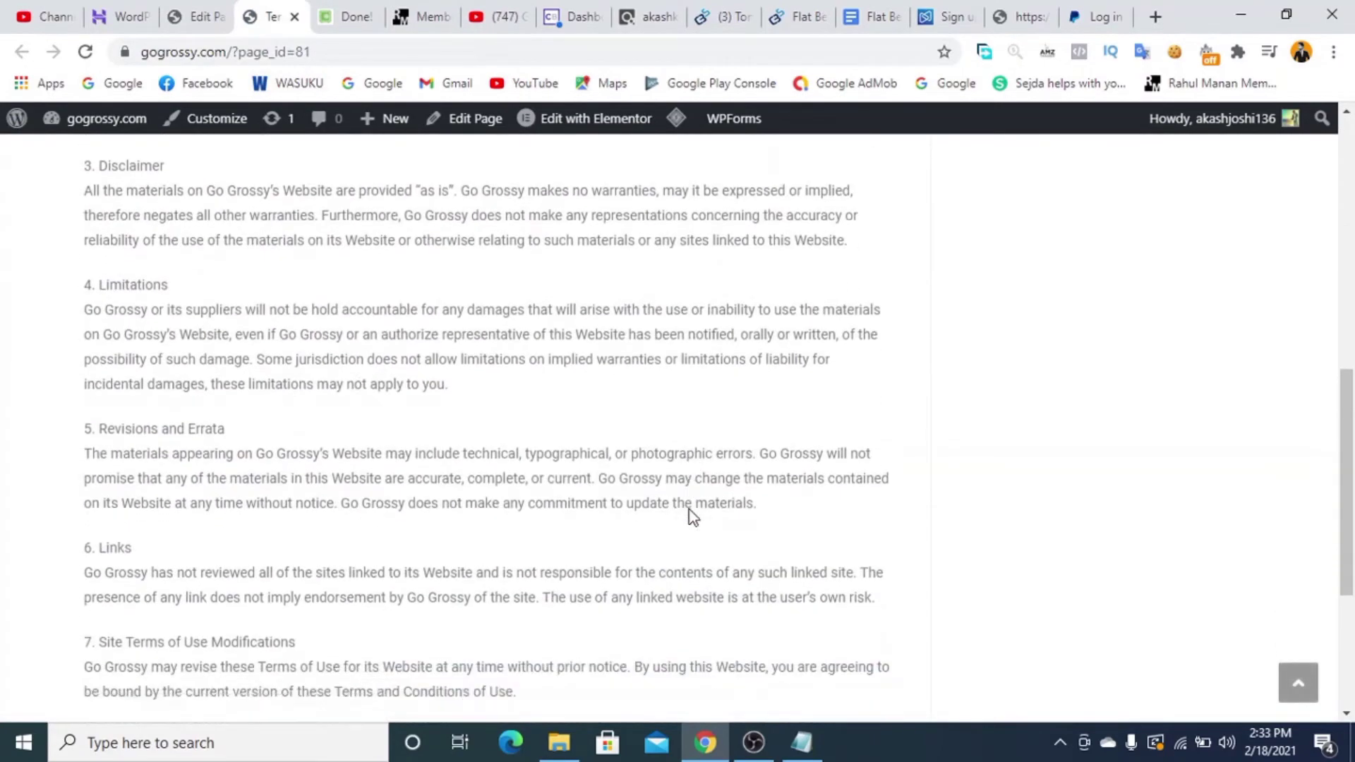
{"action": "scroll", "coordinate": [688, 511], "scroll_direction": "up", "scroll_amount": 12}
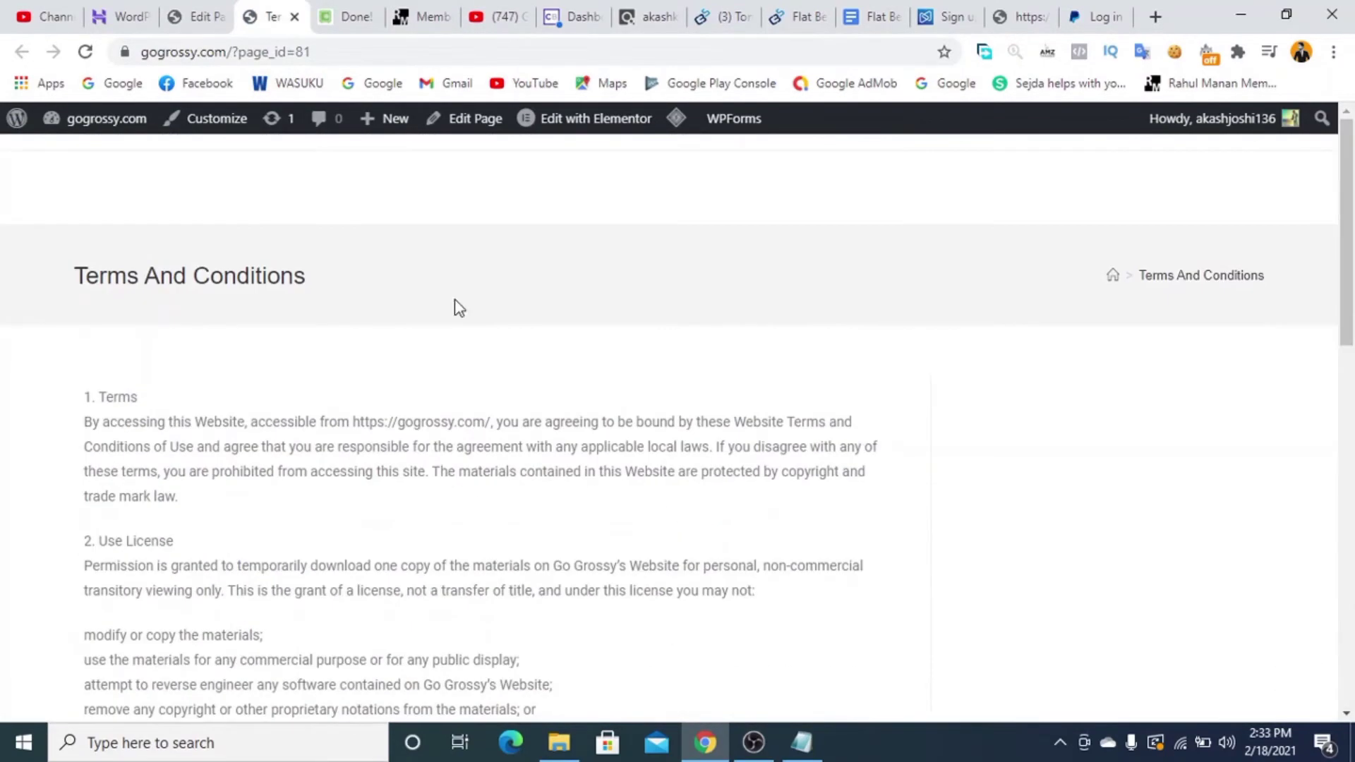
{"action": "left_click", "coordinate": [295, 17]}
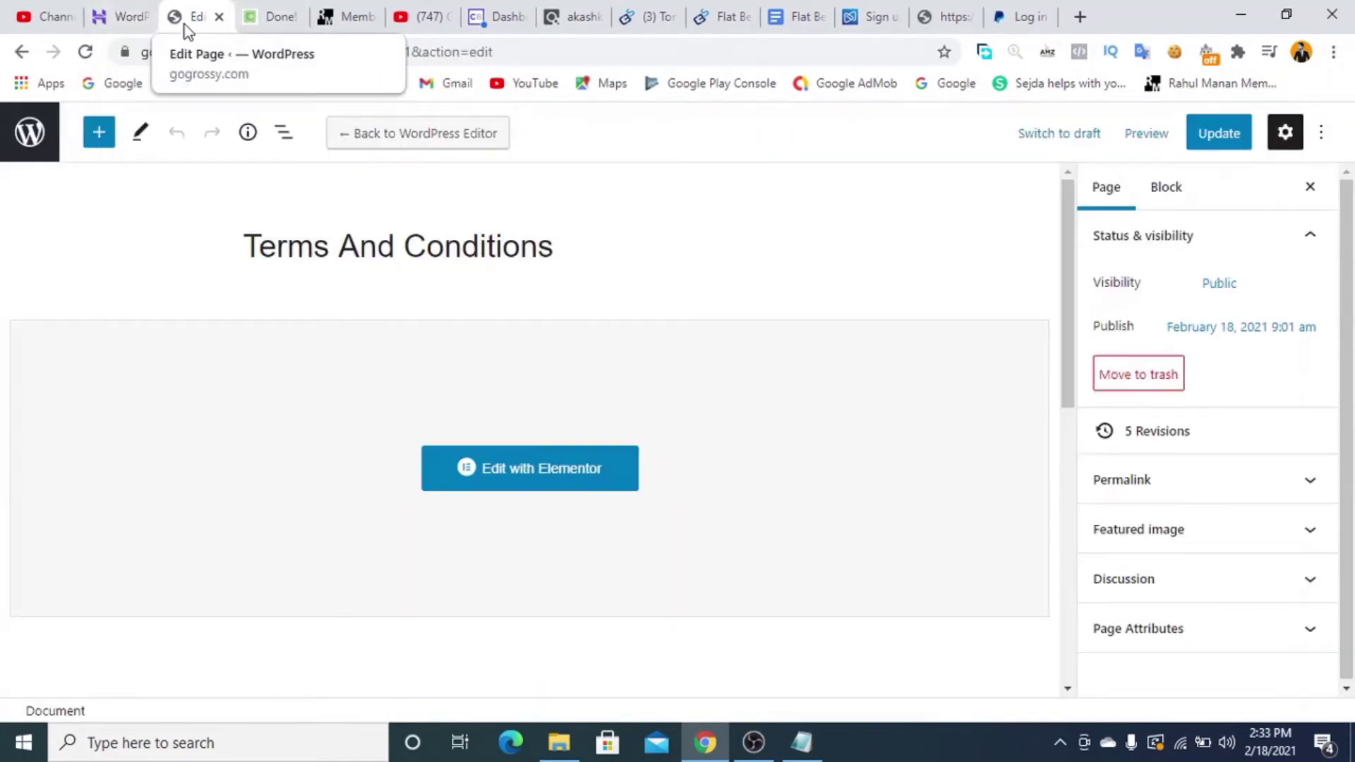
From the Pages list, view the first Privacy Policy page live in a new tab and close it.
{"action": "left_click", "coordinate": [30, 132]}
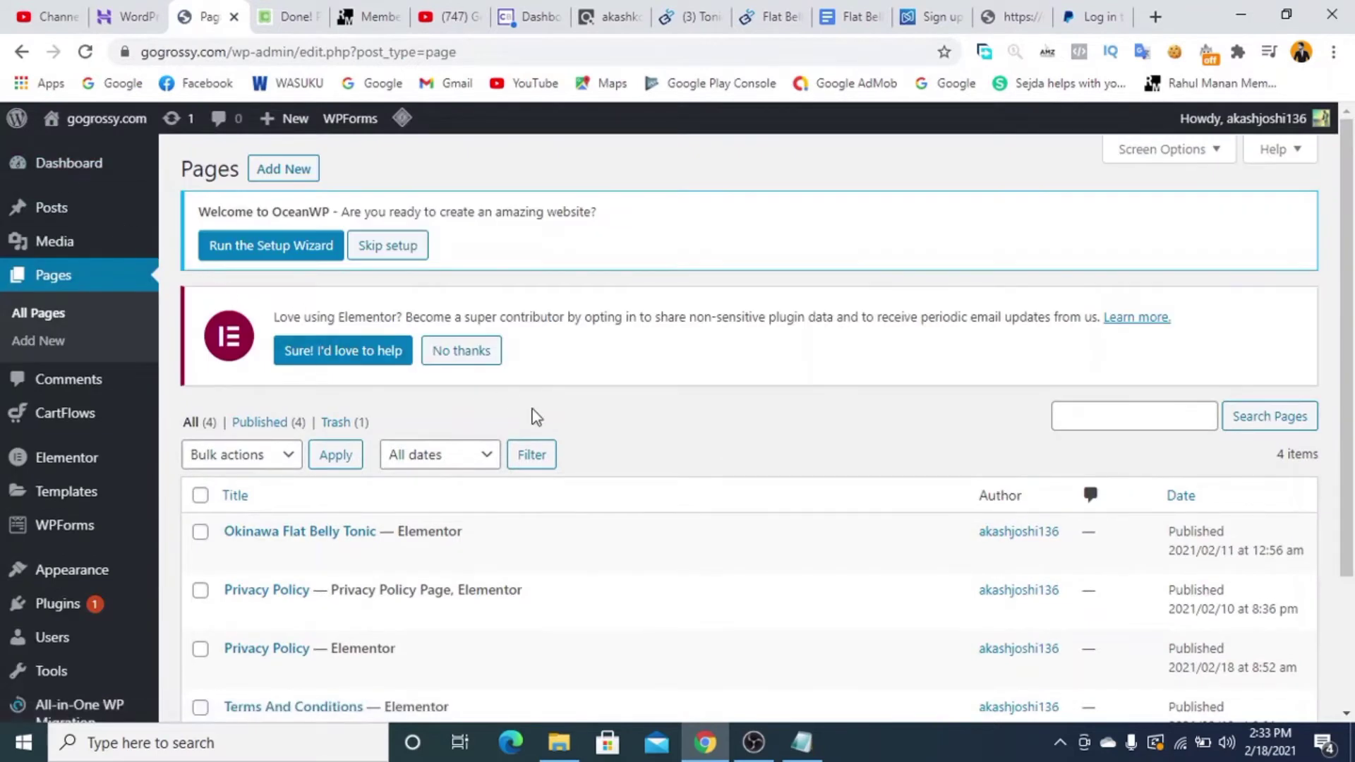
{"action": "scroll", "coordinate": [683, 543], "scroll_direction": "down", "scroll_amount": 3}
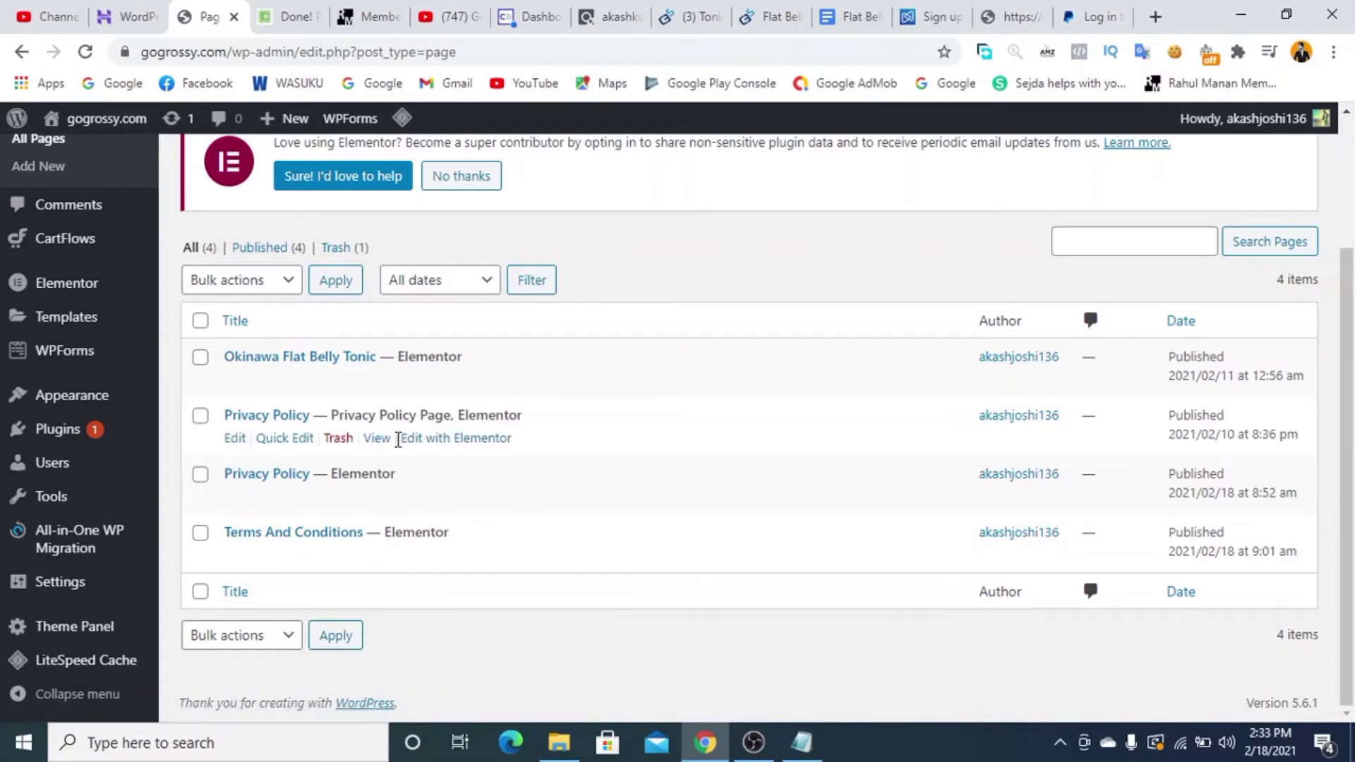
{"action": "right_click", "coordinate": [382, 446]}
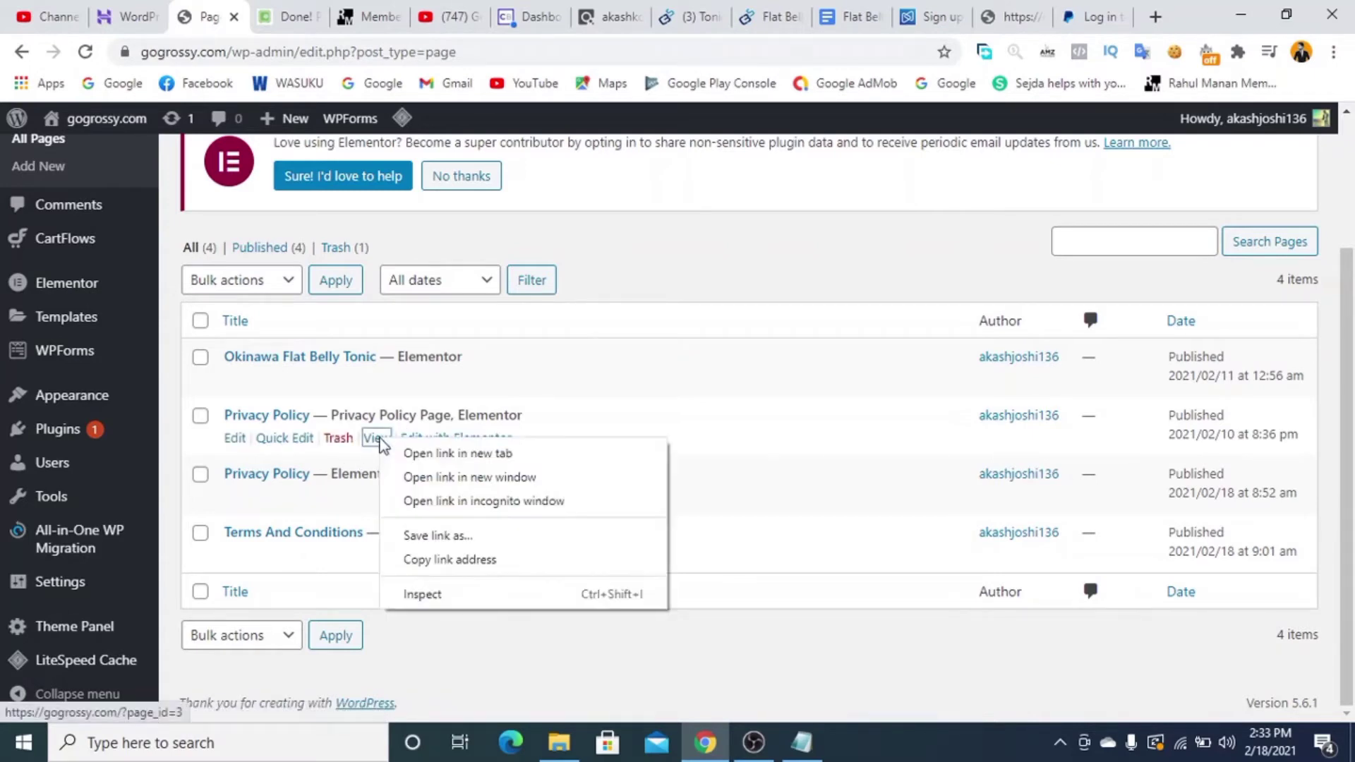
{"action": "left_click", "coordinate": [423, 454]}
{"action": "left_click", "coordinate": [261, 24]}
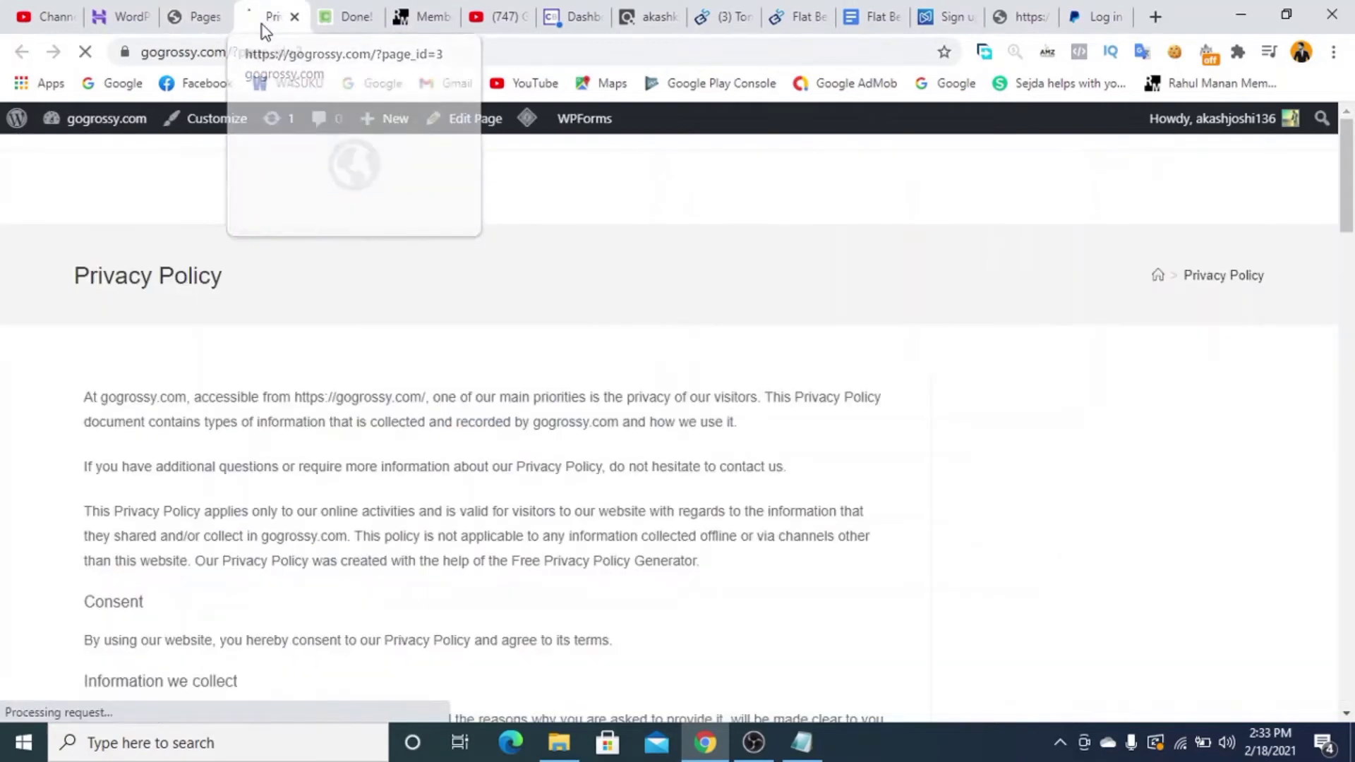
{"action": "scroll", "coordinate": [526, 361], "scroll_direction": "down", "scroll_amount": 14}
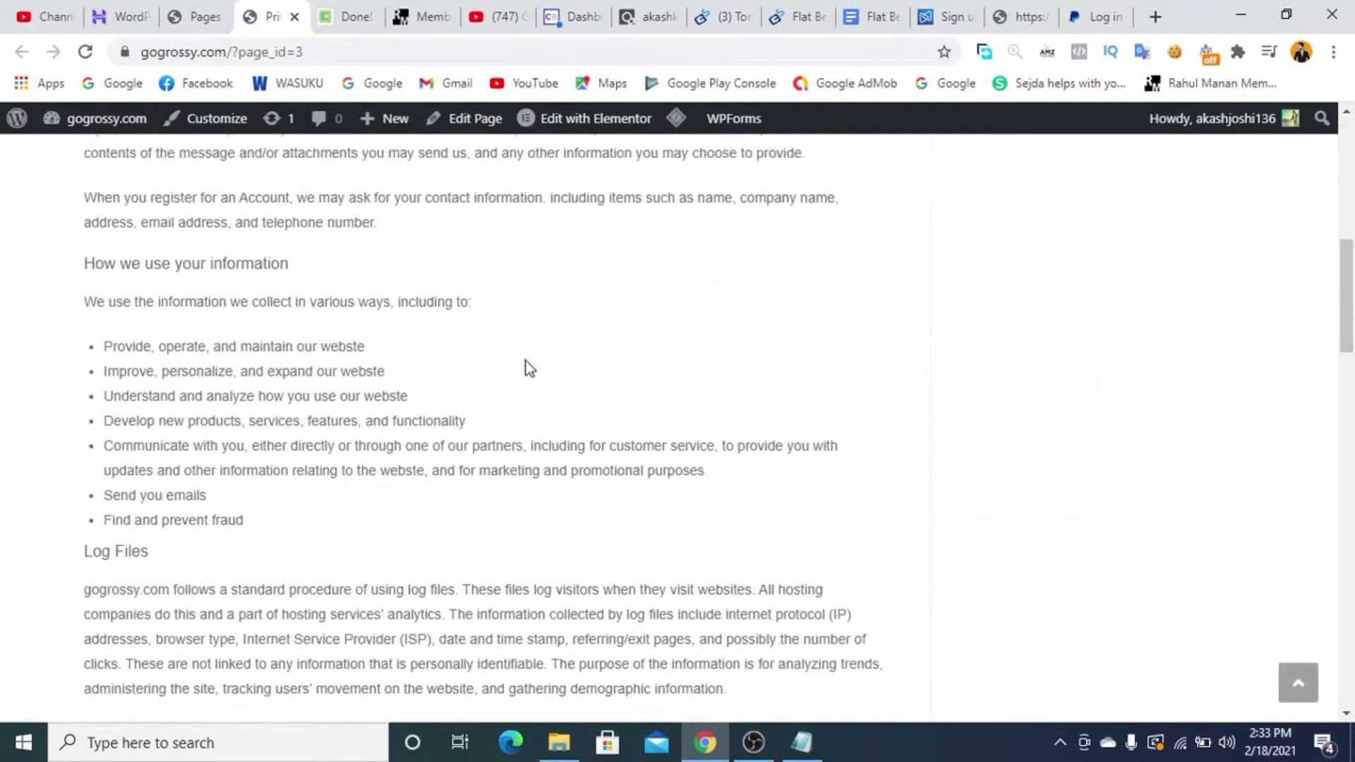
{"action": "scroll", "coordinate": [527, 360], "scroll_direction": "down", "scroll_amount": 20}
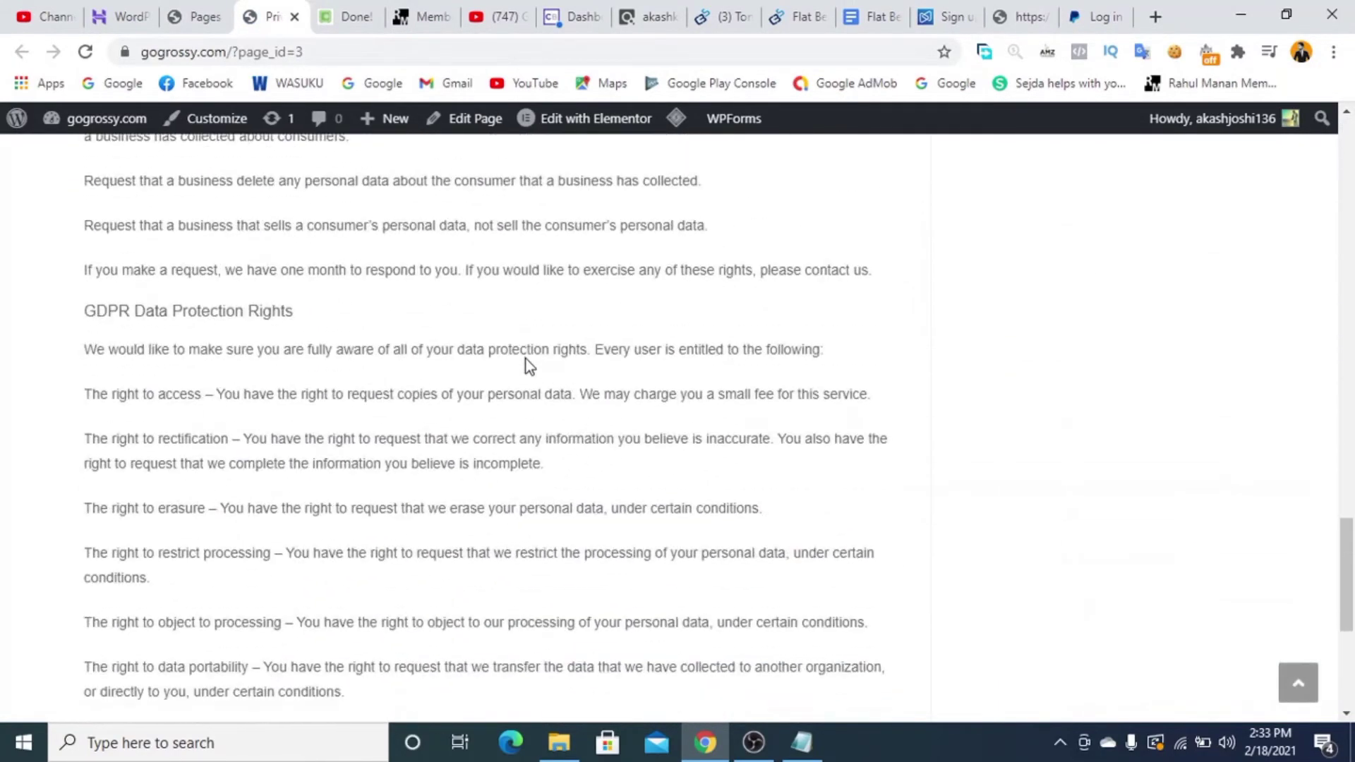
{"action": "scroll", "coordinate": [527, 359], "scroll_direction": "down", "scroll_amount": 2}
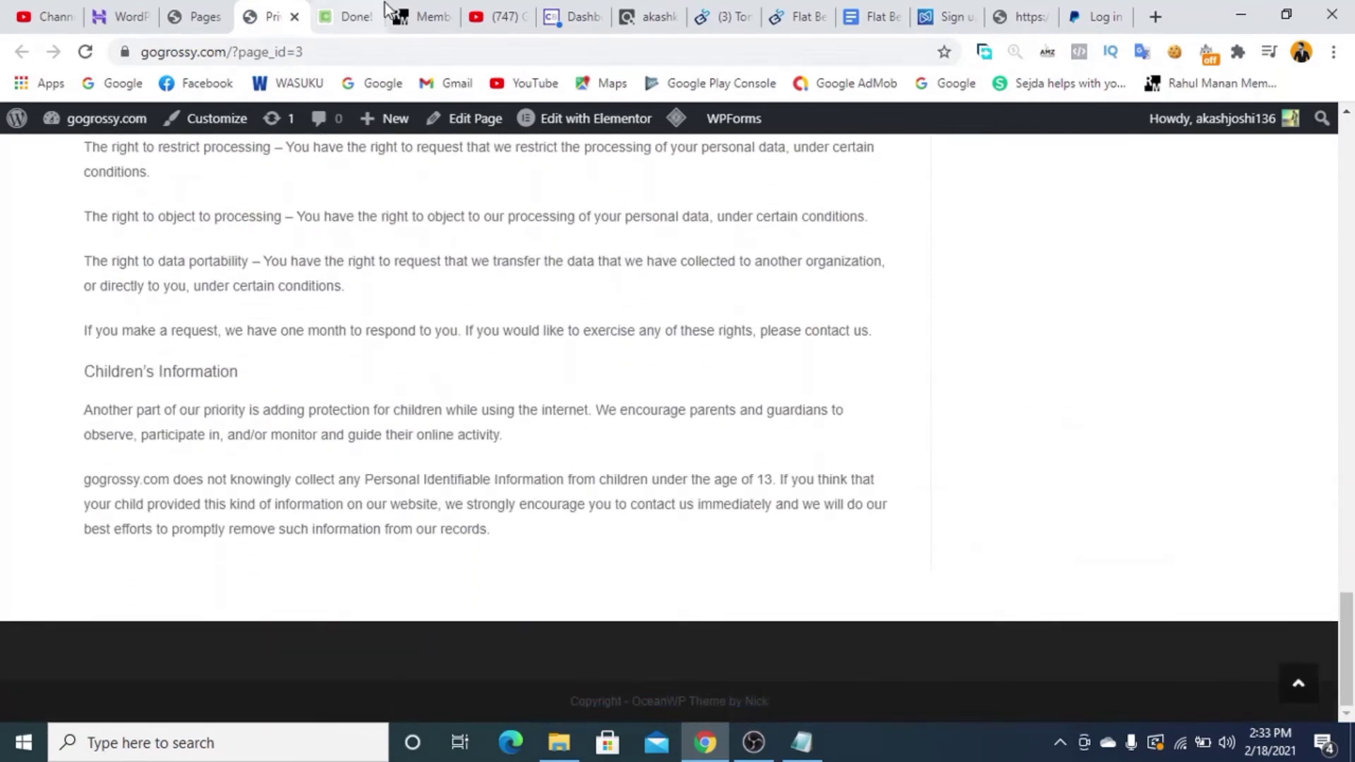
{"action": "left_click", "coordinate": [294, 16]}
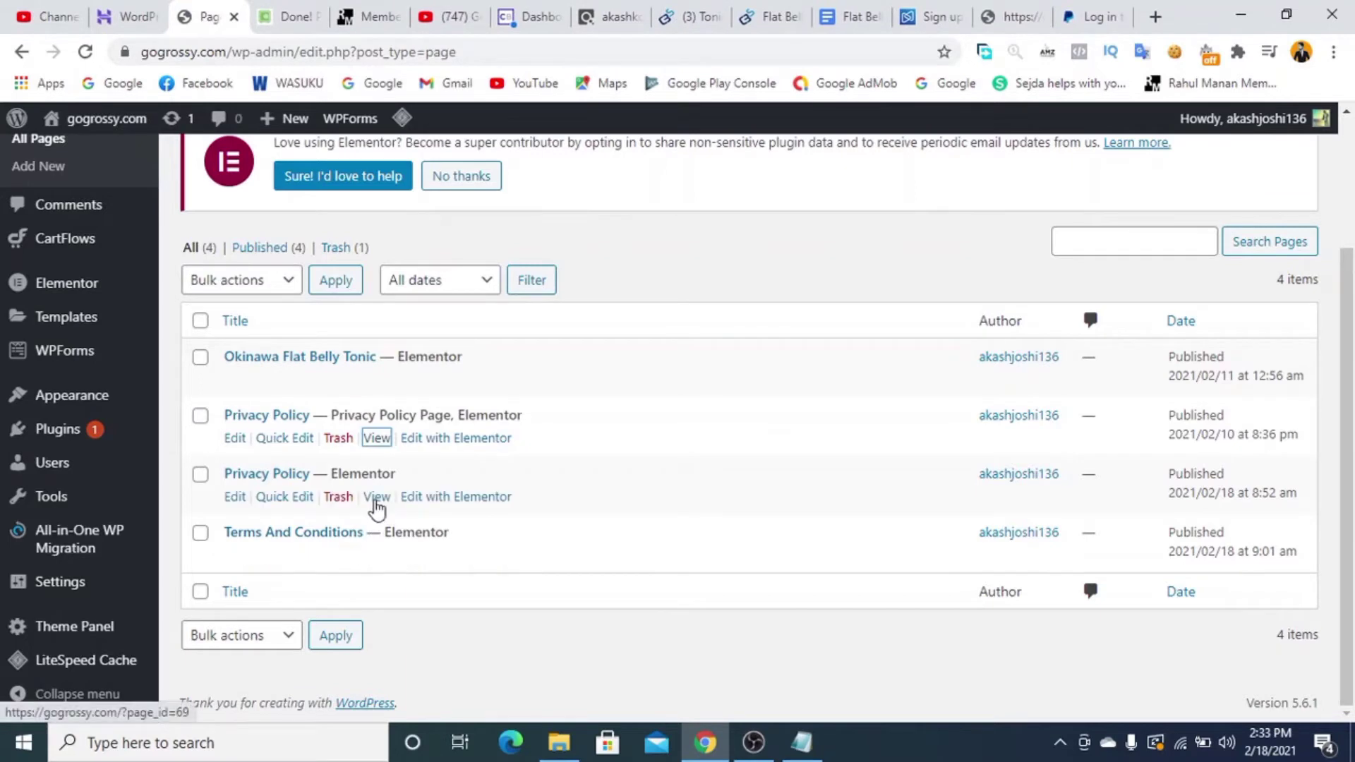
View the second Privacy Policy page live in a new tab and close it.
{"action": "right_click", "coordinate": [377, 505]}
{"action": "left_click", "coordinate": [420, 512]}
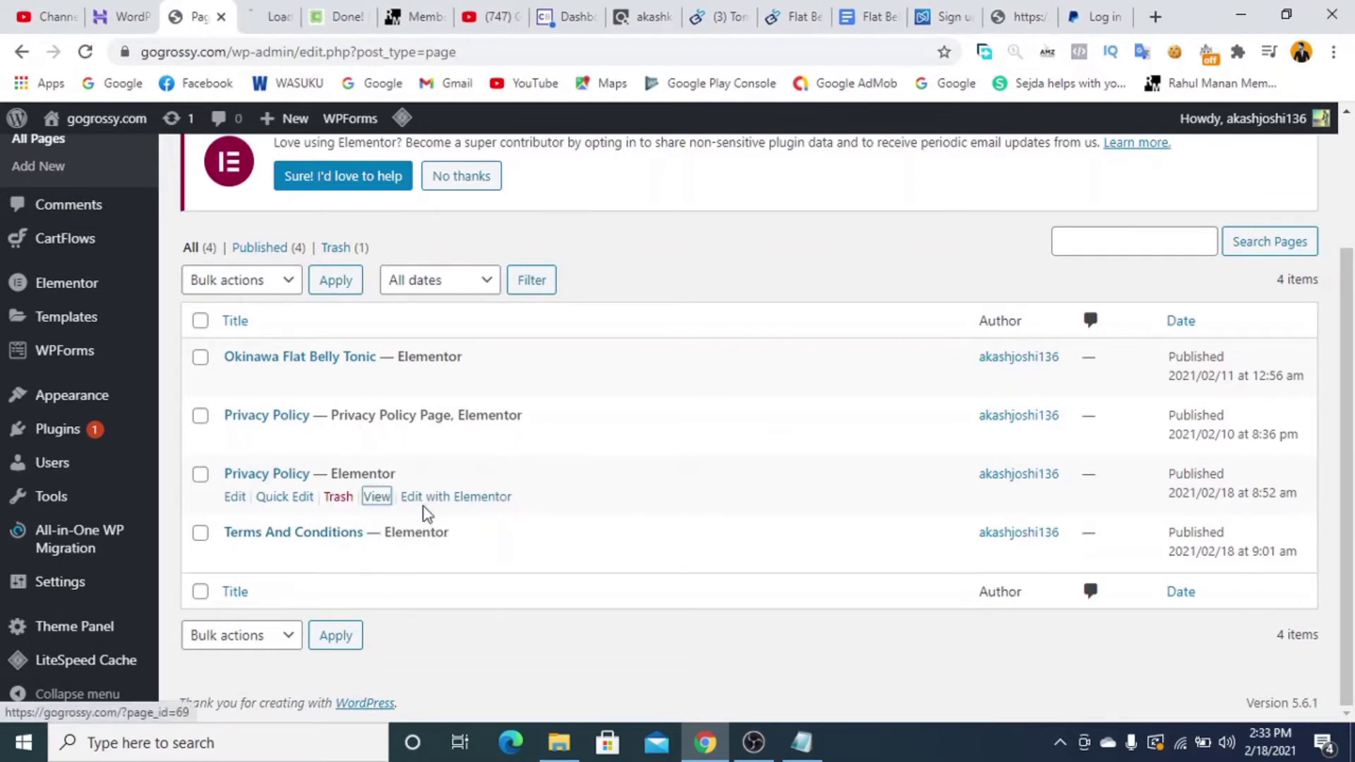
{"action": "left_click", "coordinate": [272, 17]}
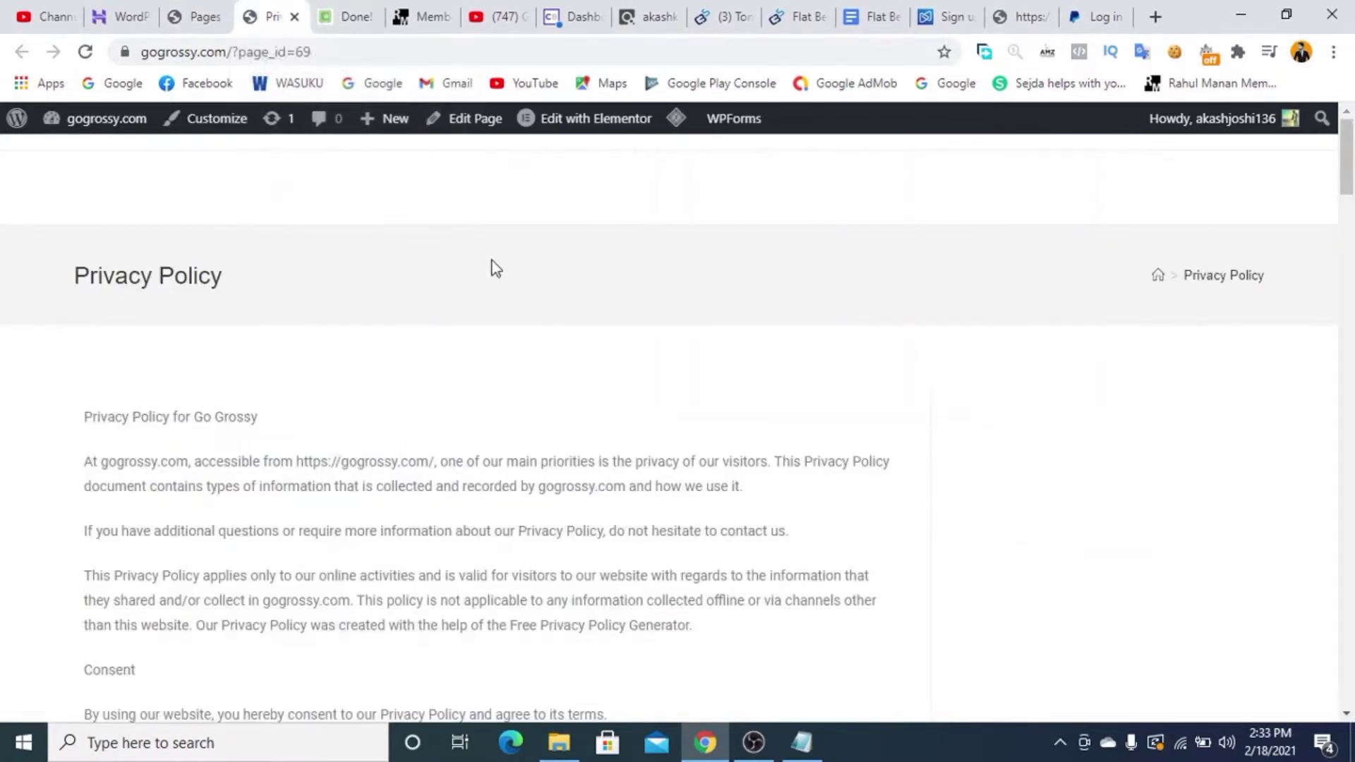
{"action": "scroll", "coordinate": [601, 442], "scroll_direction": "down", "scroll_amount": 20}
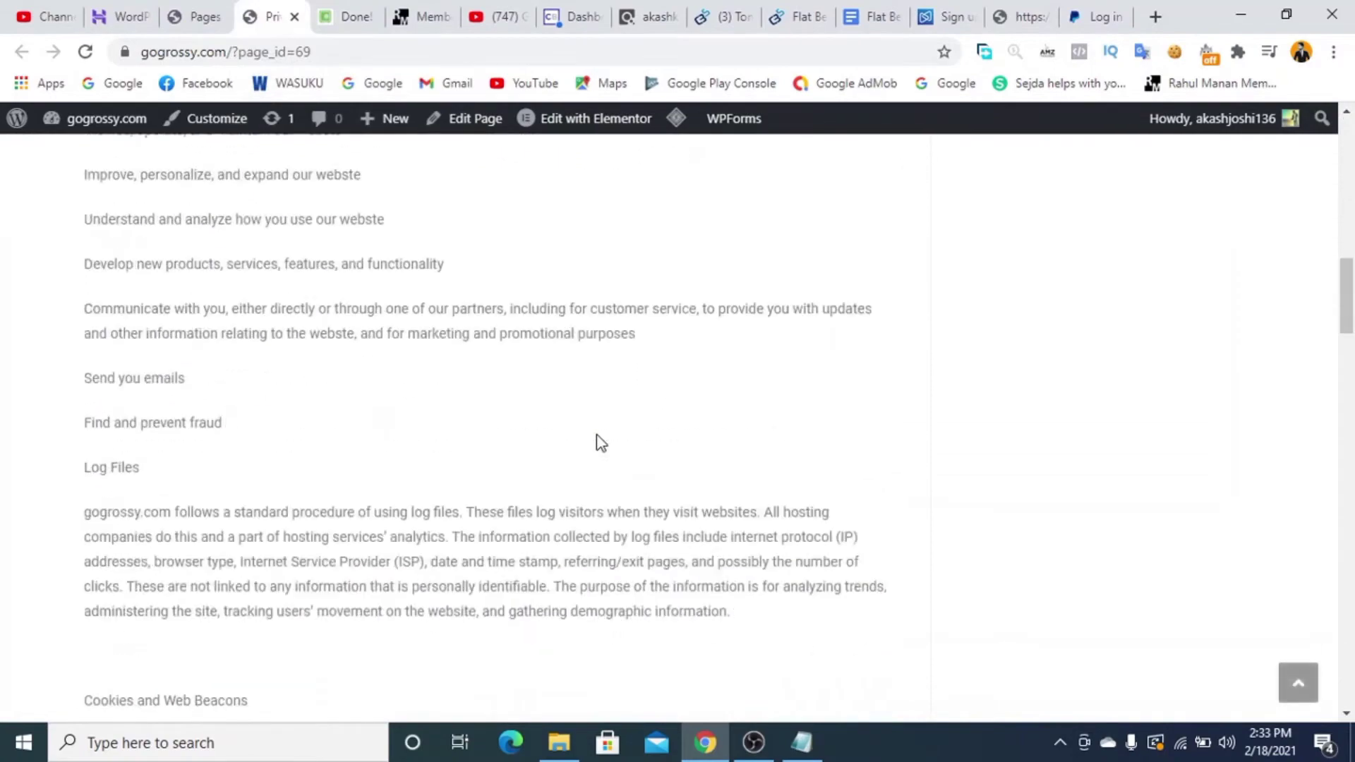
{"action": "scroll", "coordinate": [600, 443], "scroll_direction": "down", "scroll_amount": 20}
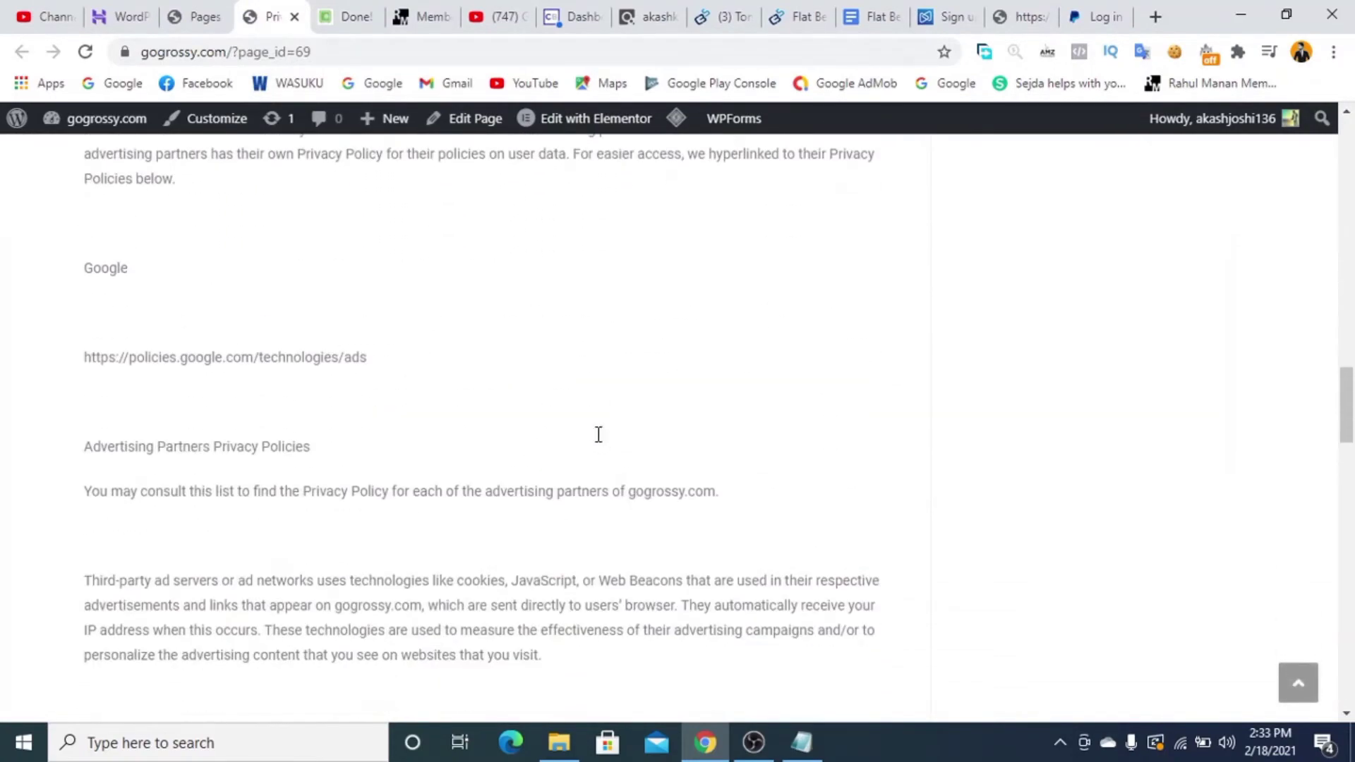
{"action": "scroll", "coordinate": [601, 443], "scroll_direction": "down", "scroll_amount": 20}
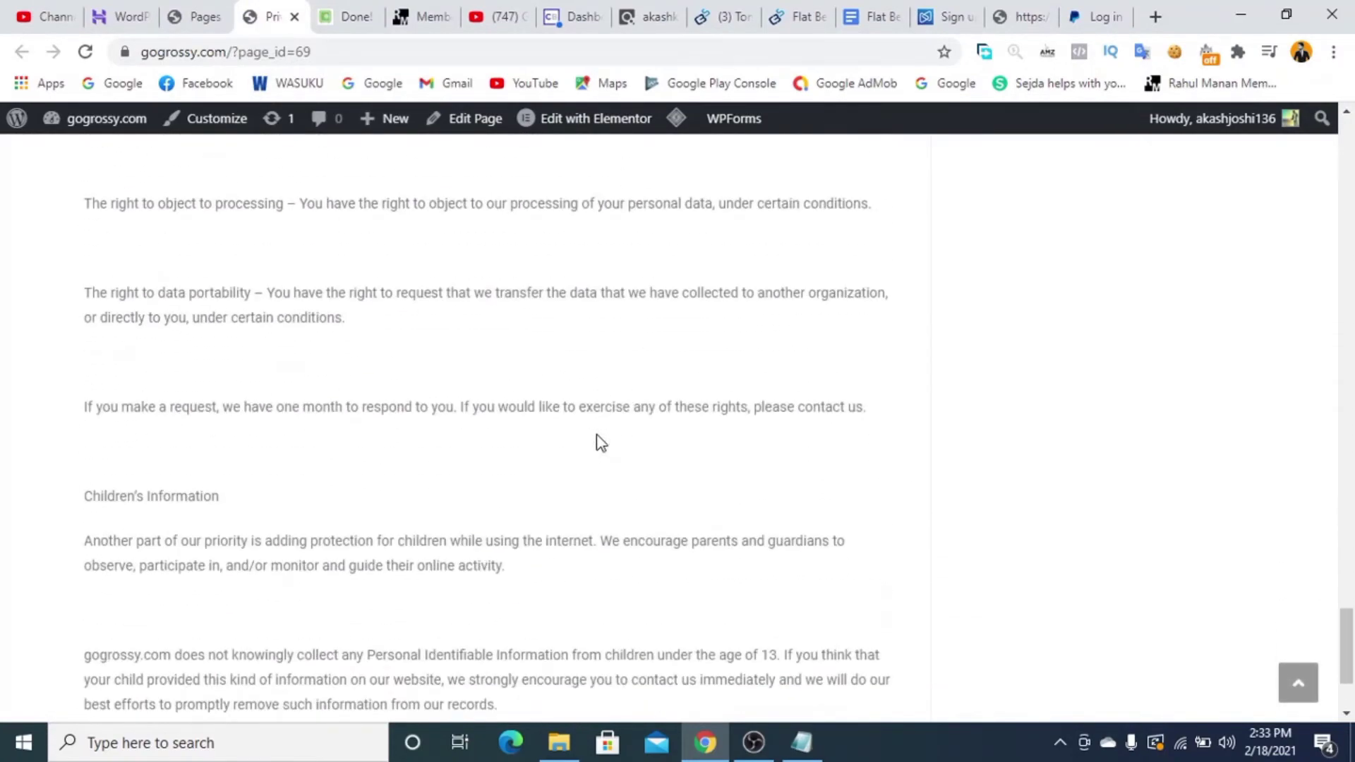
{"action": "scroll", "coordinate": [601, 442], "scroll_direction": "up", "scroll_amount": 20}
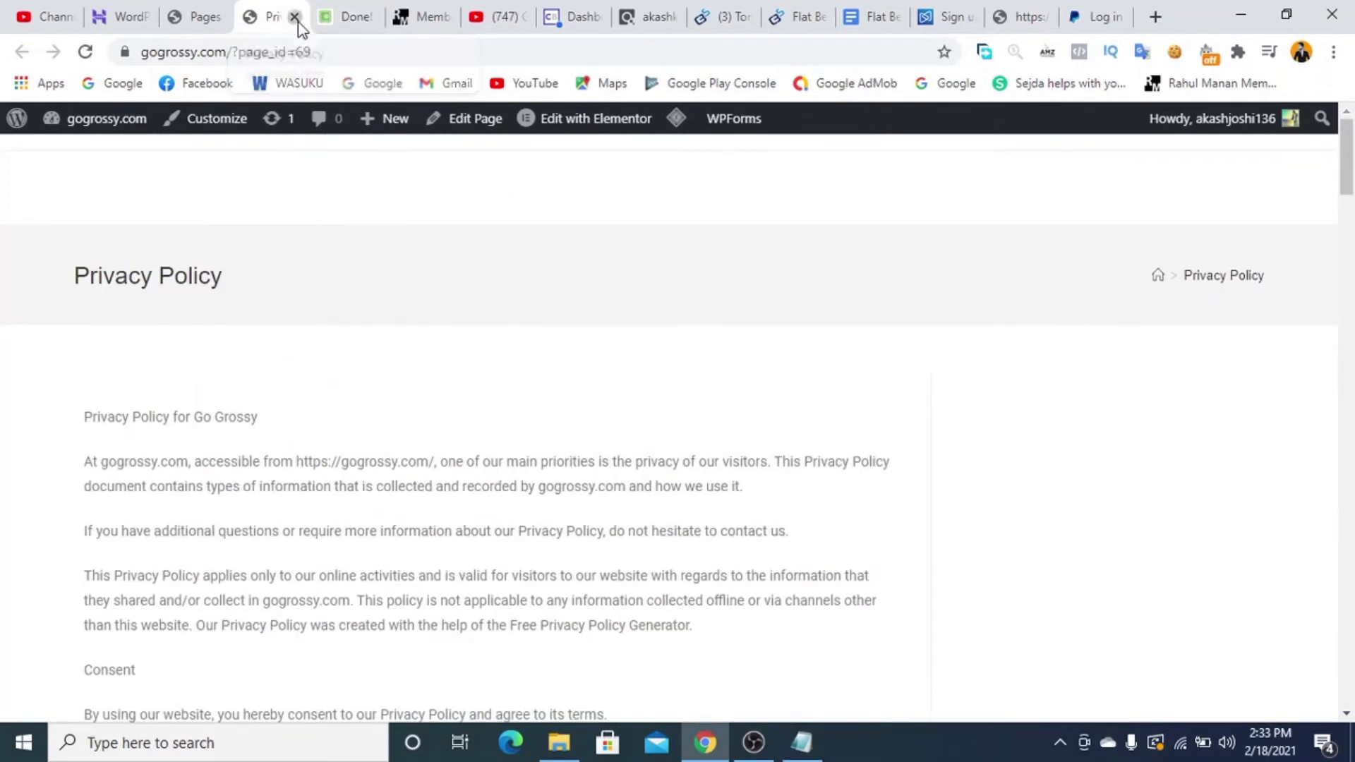
{"action": "left_click", "coordinate": [294, 16]}
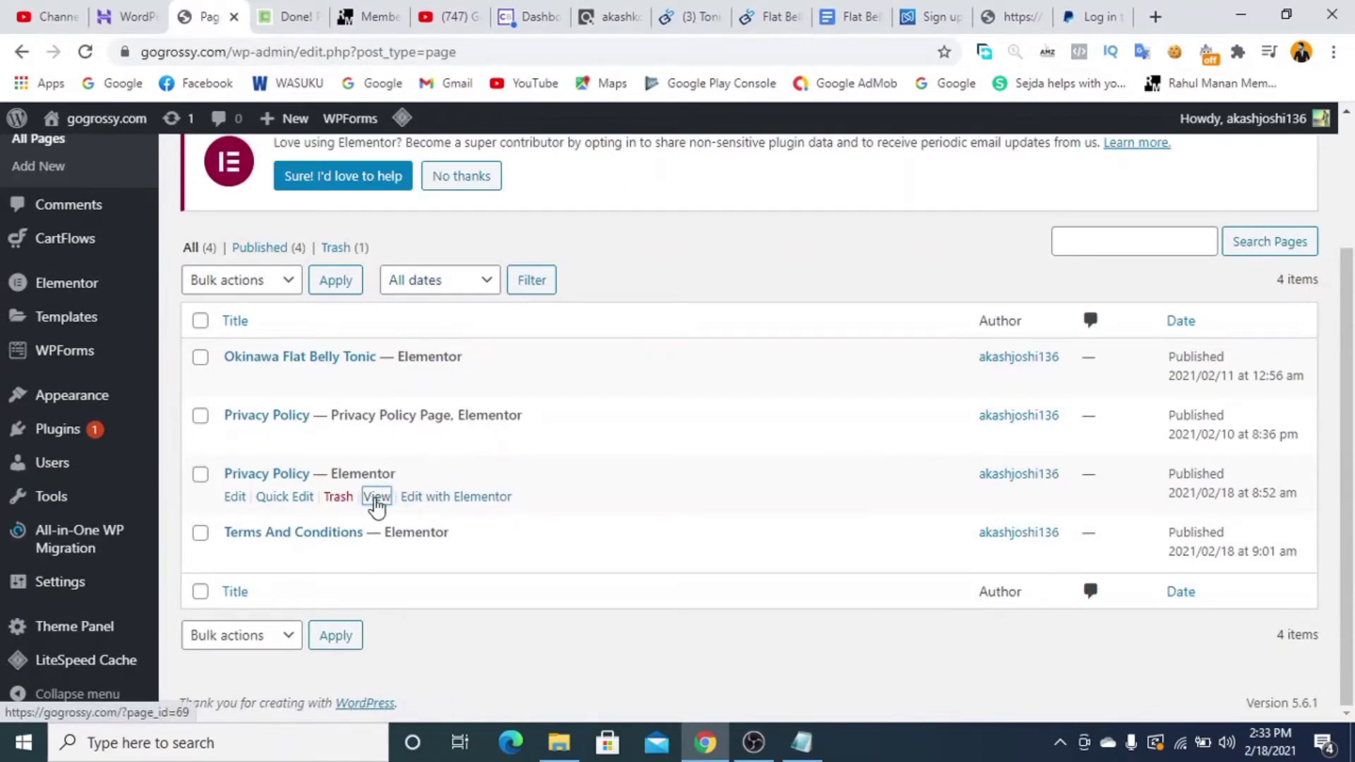
Trash the duplicate Privacy Policy page, leaving three pages, and start a new page.
{"action": "left_click", "coordinate": [338, 498]}
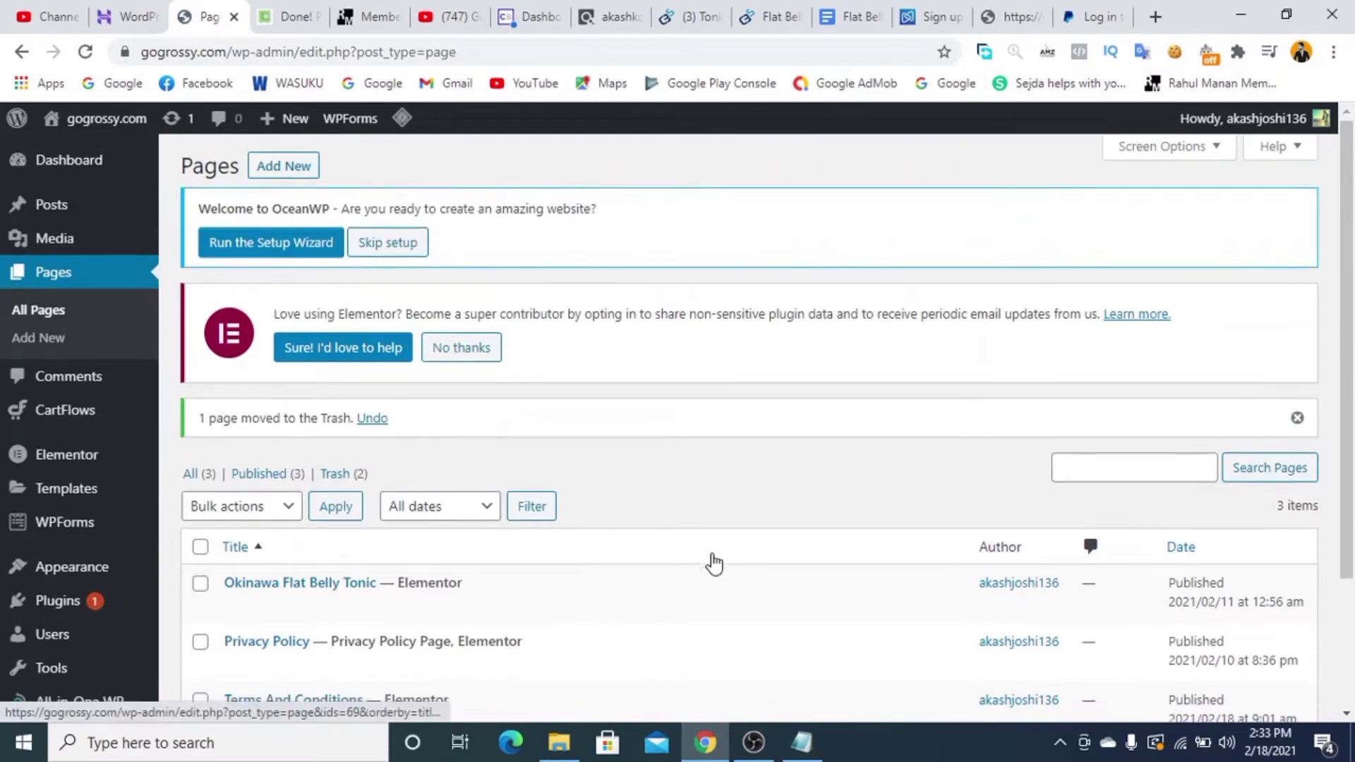
{"action": "scroll", "coordinate": [715, 563], "scroll_direction": "down", "scroll_amount": 3}
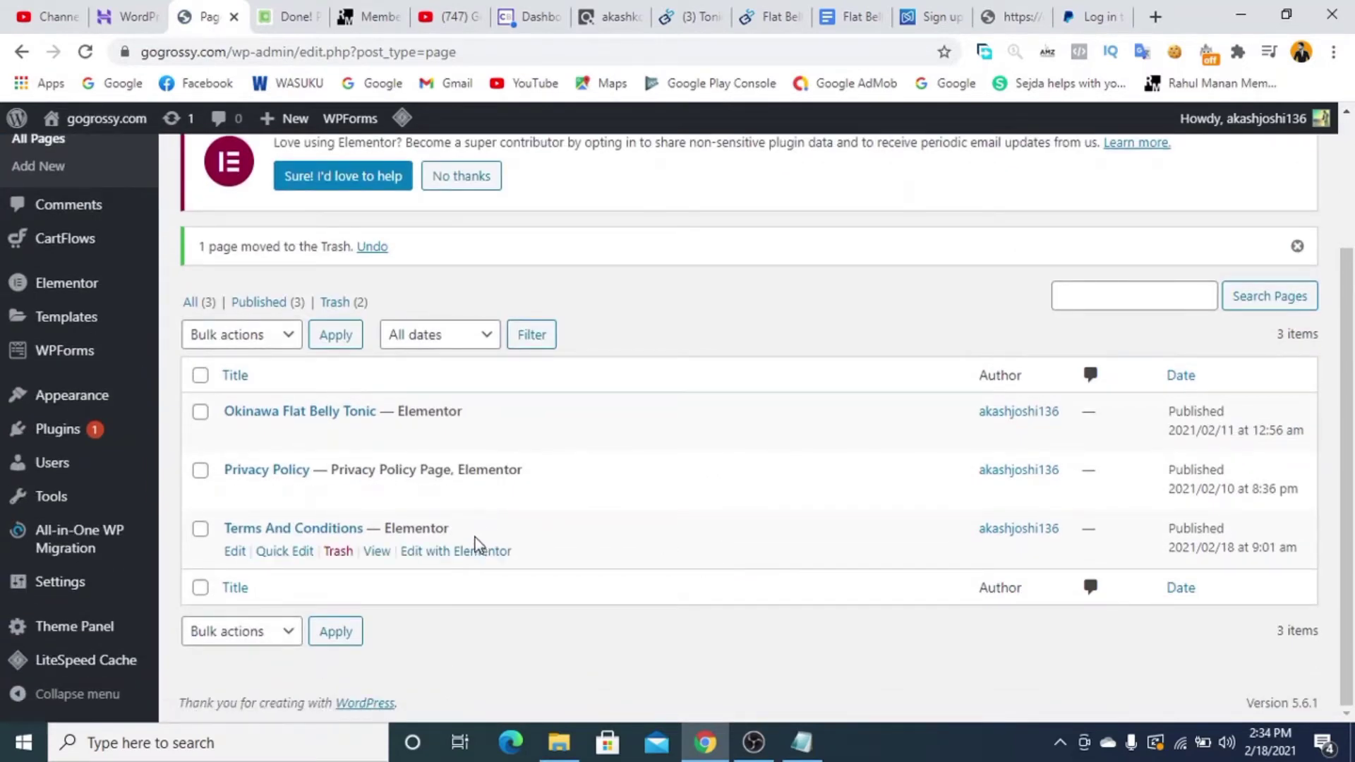
{"action": "scroll", "coordinate": [409, 250], "scroll_direction": "up", "scroll_amount": 3}
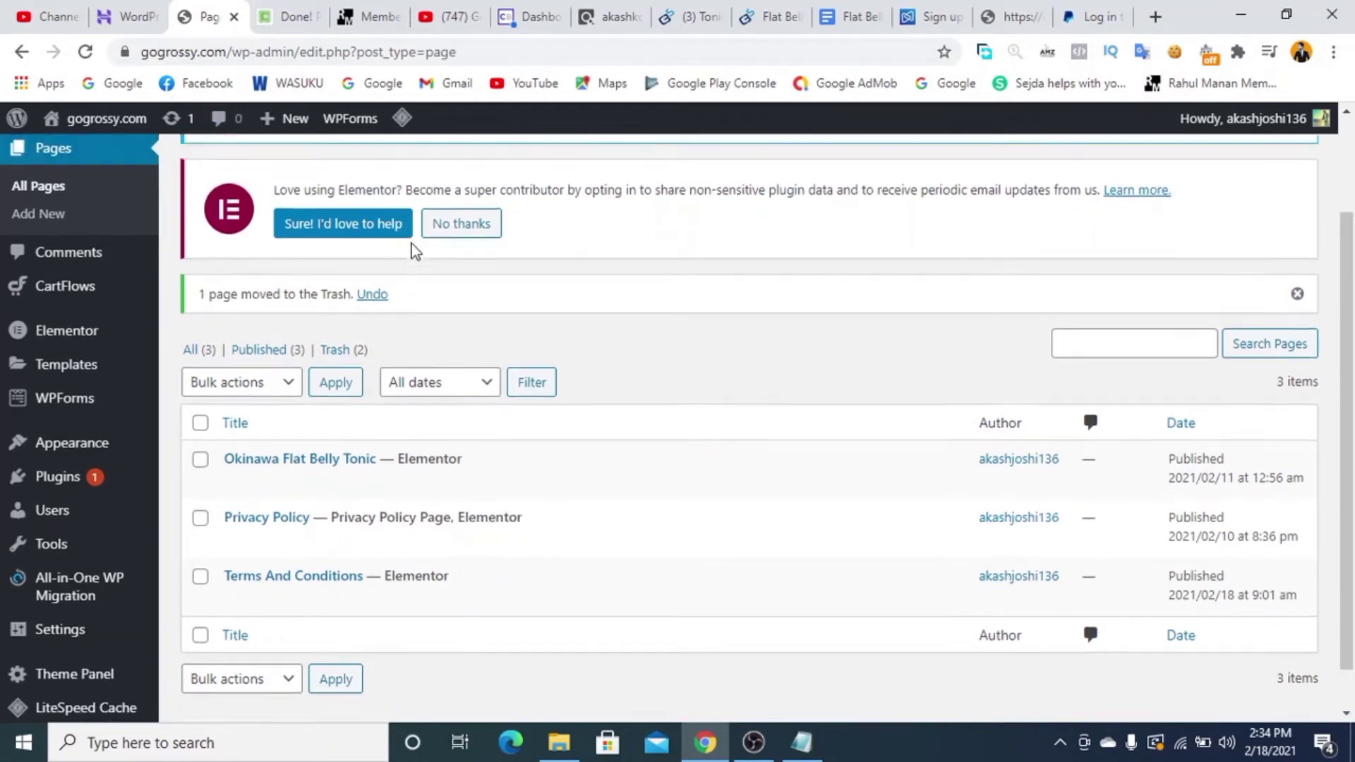
{"action": "mouse_move", "coordinate": [292, 175]}
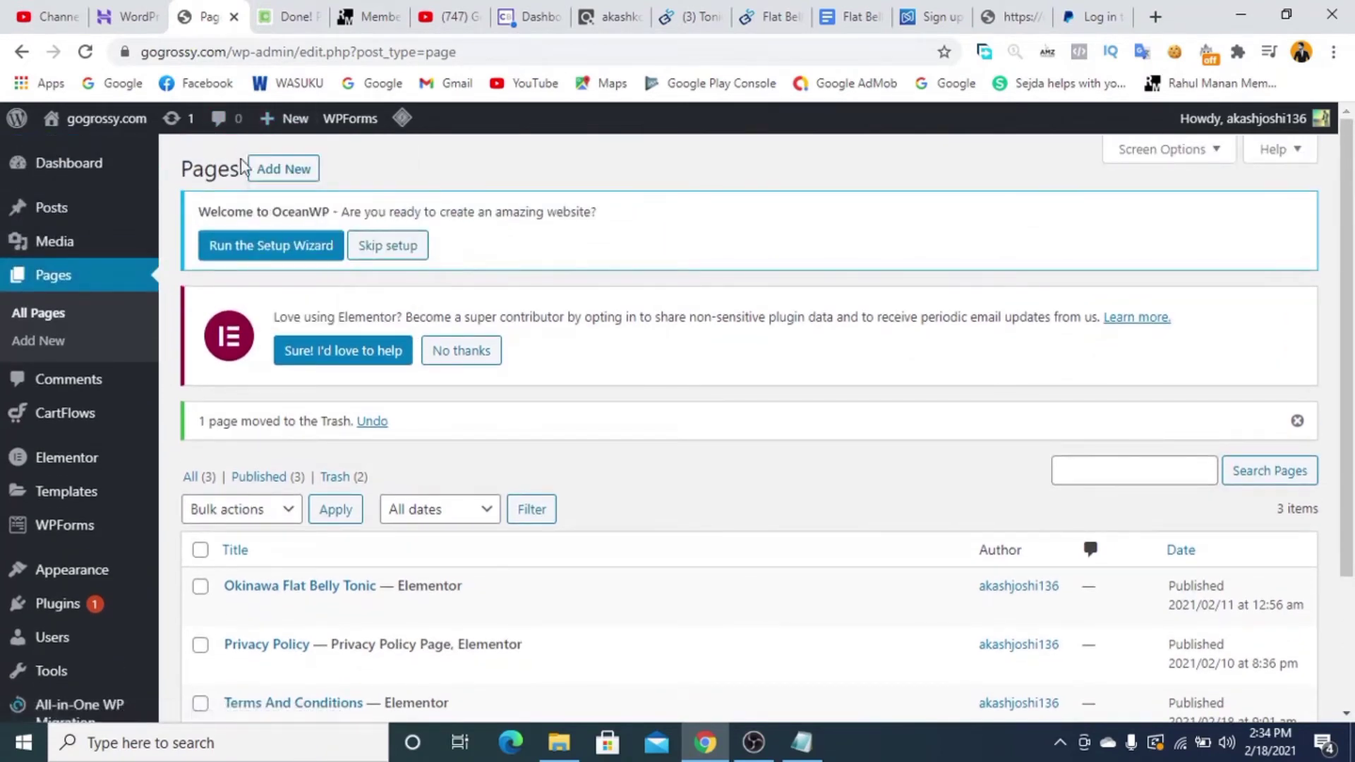
{"action": "left_click", "coordinate": [285, 170]}
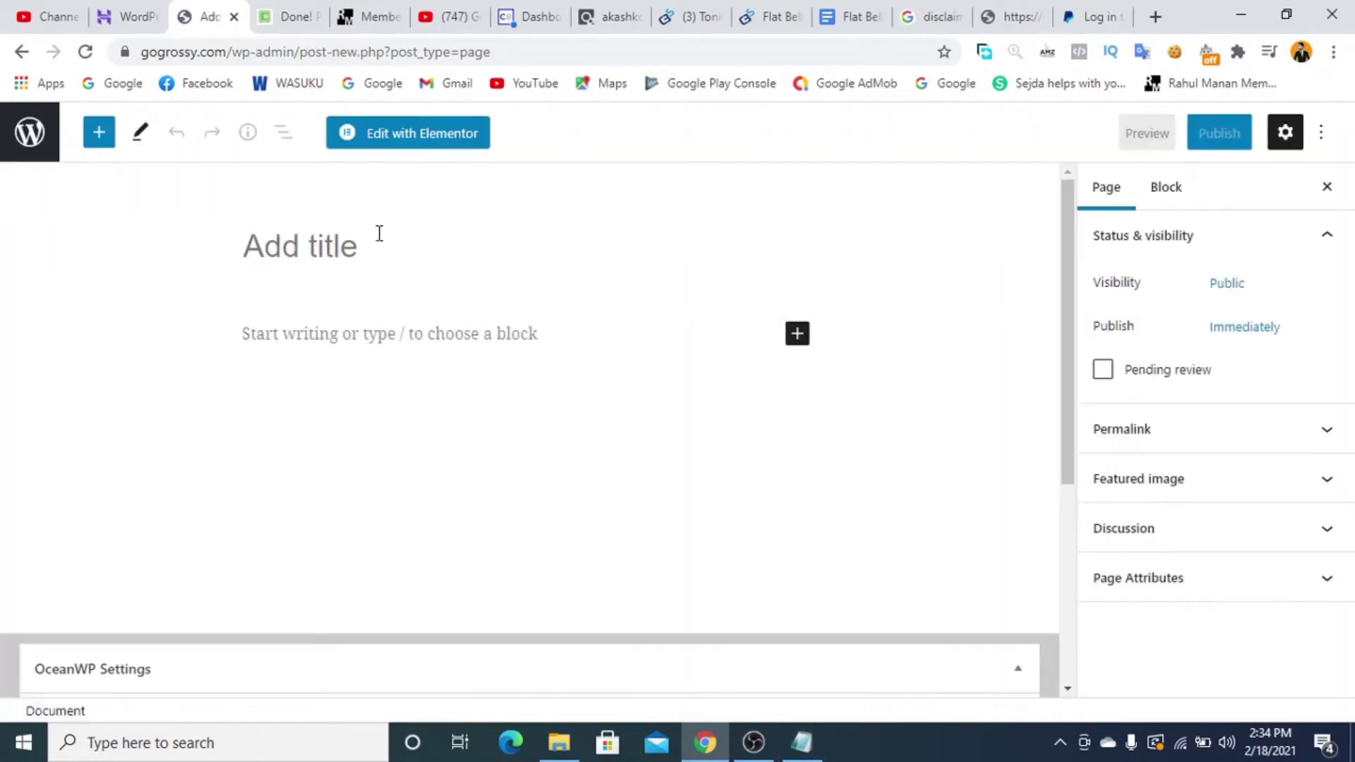
Title the new page 'Disclaimer' and open it in Elementor.
{"action": "type", "text": "Discl"}
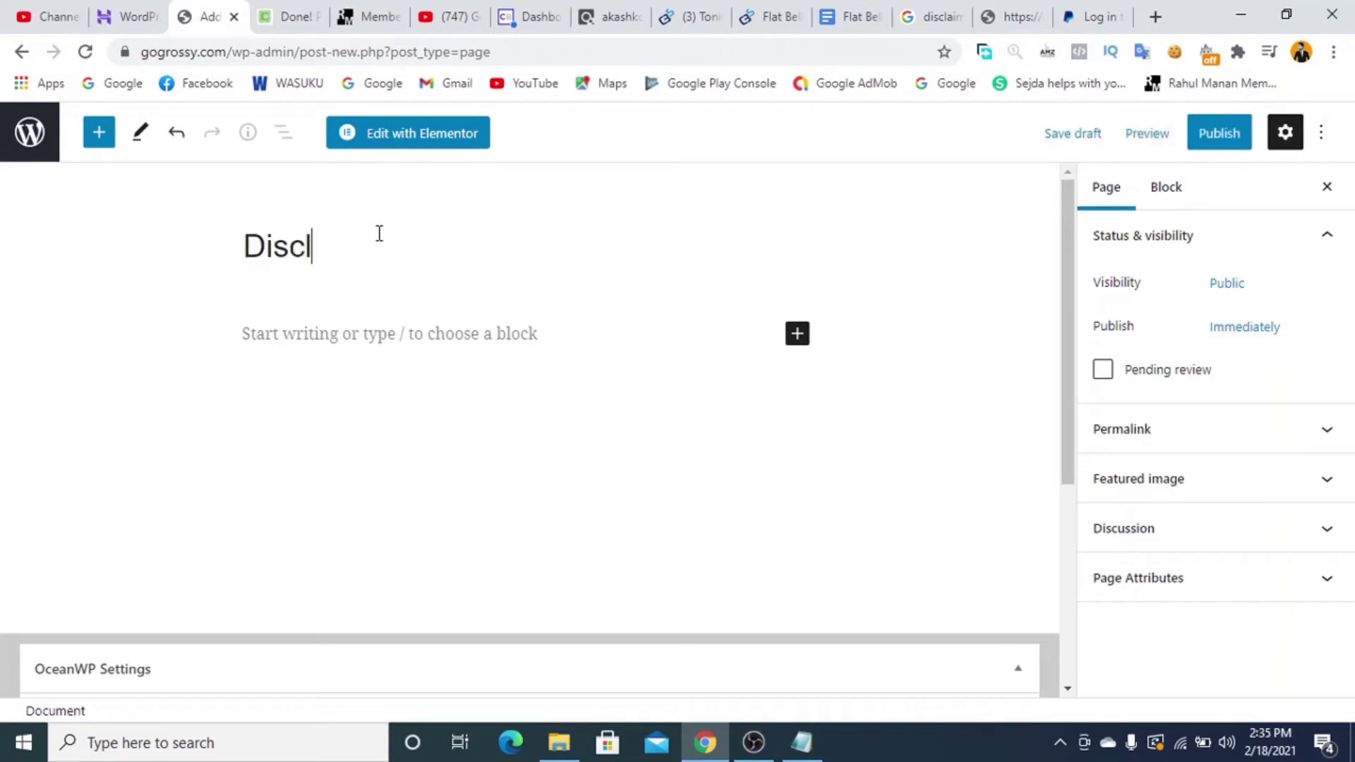
{"action": "type", "text": "aimer"}
{"action": "left_click", "coordinate": [400, 139]}
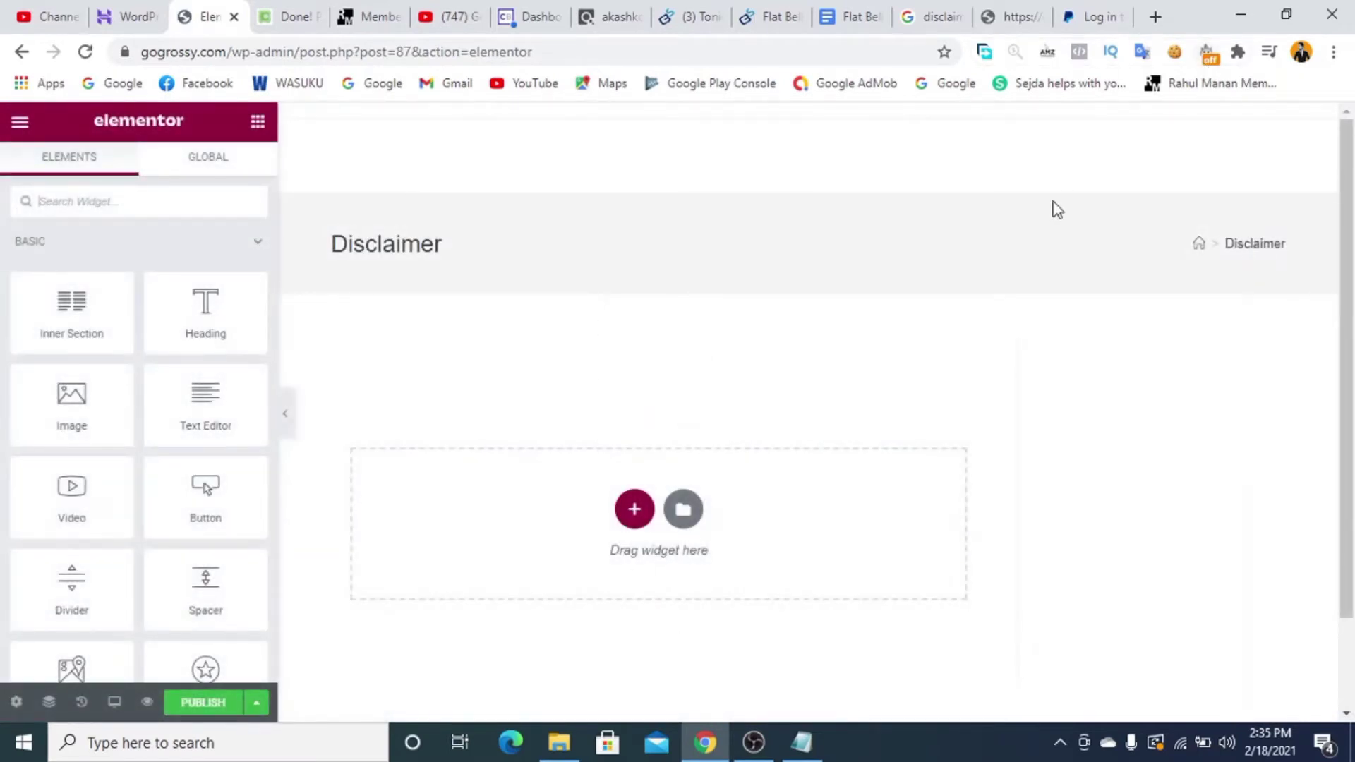
{"action": "left_click", "coordinate": [559, 742]}
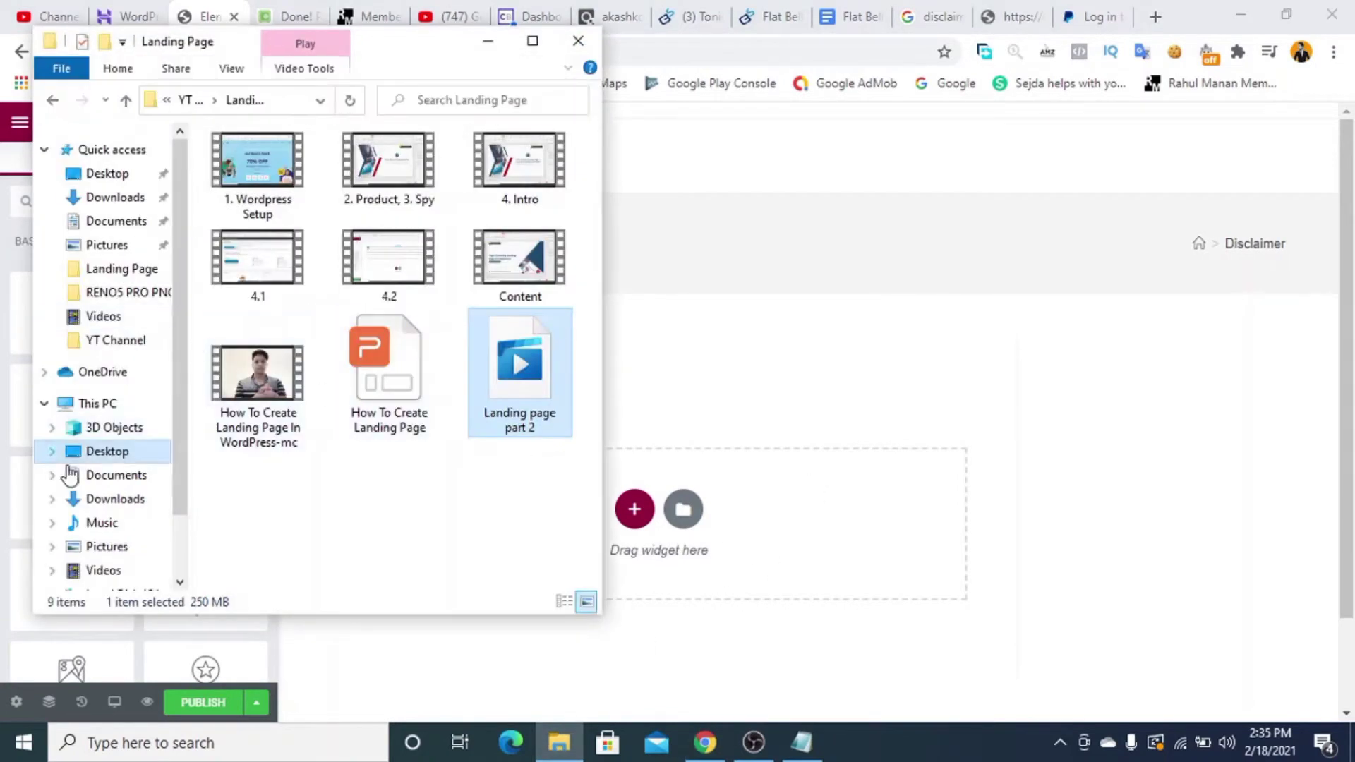
Open the Desktop 'disclaimer' file in Notepad and select all of its text.
{"action": "left_click", "coordinate": [123, 459]}
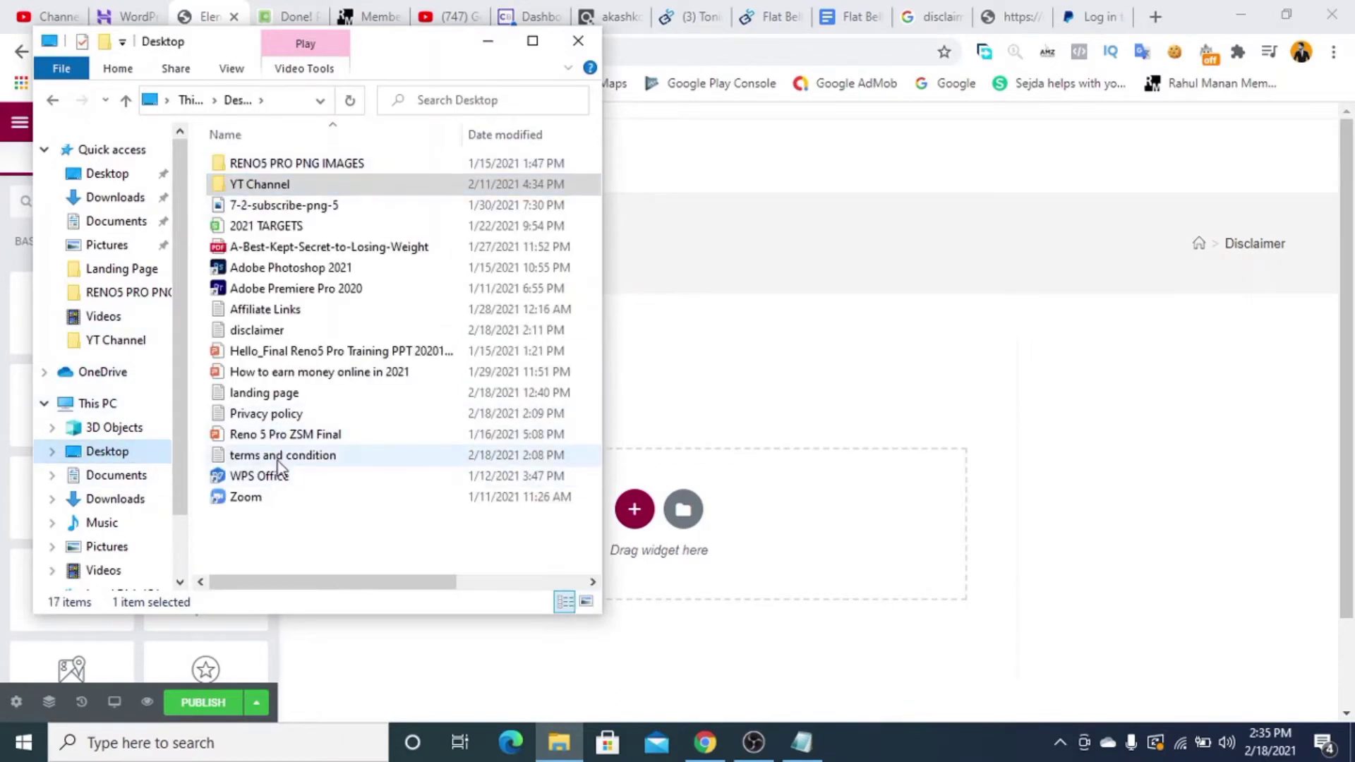
{"action": "double_click", "coordinate": [261, 332]}
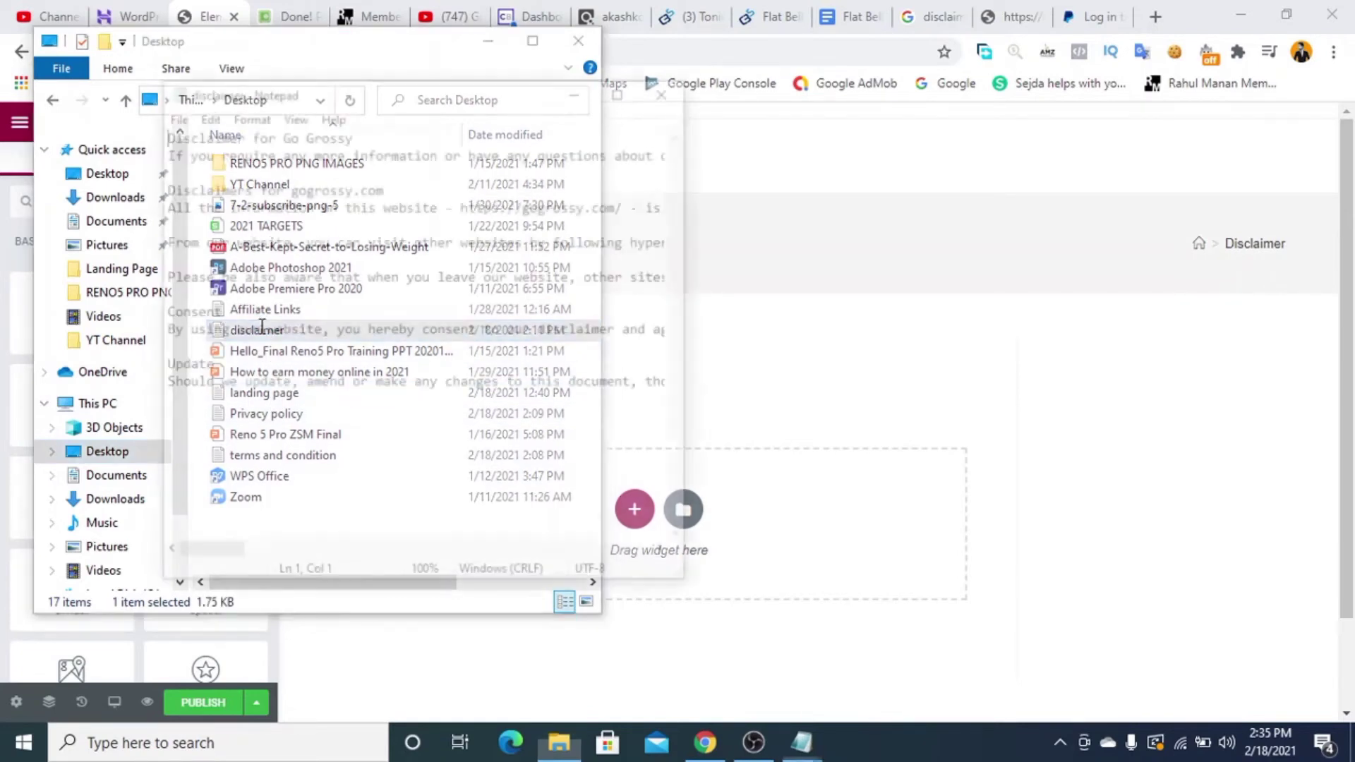
{"action": "left_click", "coordinate": [462, 423]}
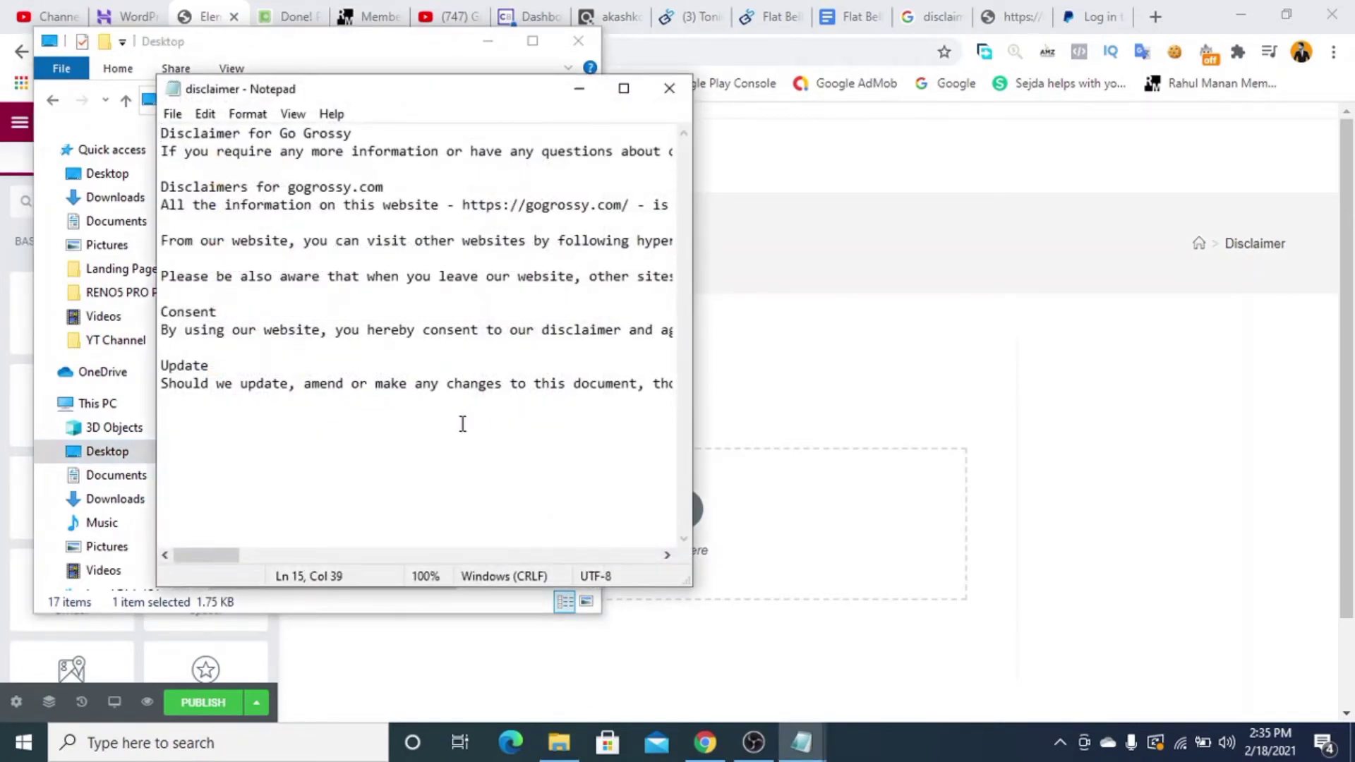
{"action": "key", "text": "ctrl+a"}
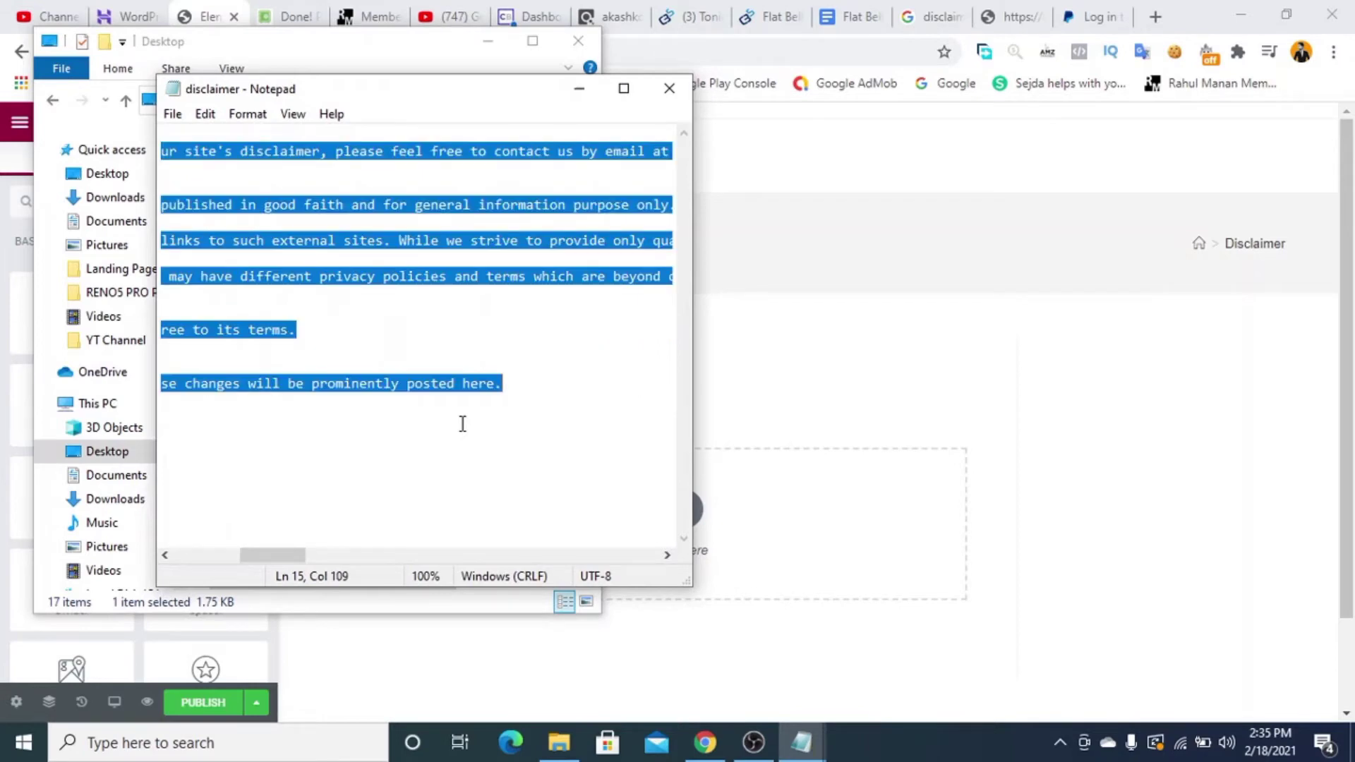
{"action": "left_click", "coordinate": [954, 304]}
Add a single-column section with a Text Editor widget and replace its placeholder with the disclaimer text.
{"action": "left_click", "coordinate": [651, 510]}
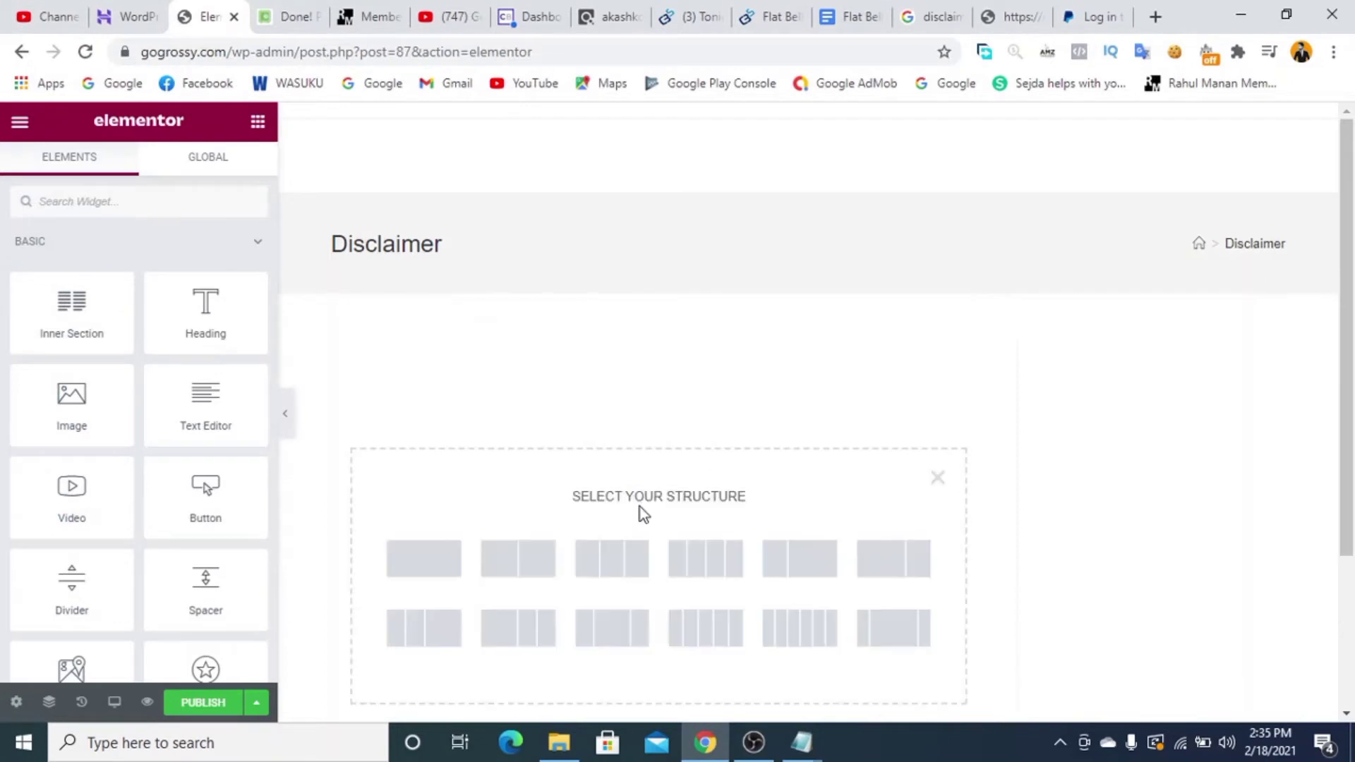
{"action": "left_click", "coordinate": [417, 556]}
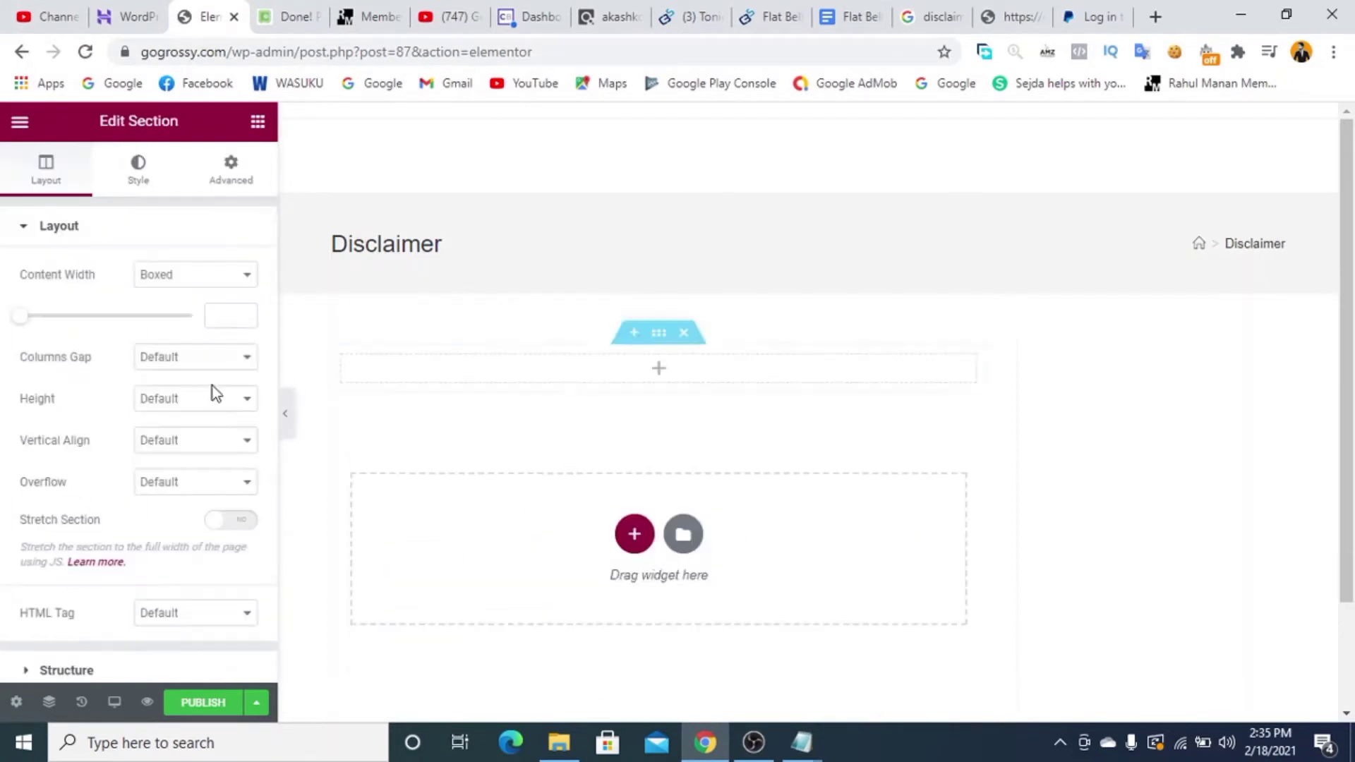
{"action": "left_click", "coordinate": [259, 124]}
{"action": "left_click_drag", "start_coordinate": [201, 412], "coordinate": [507, 379]}
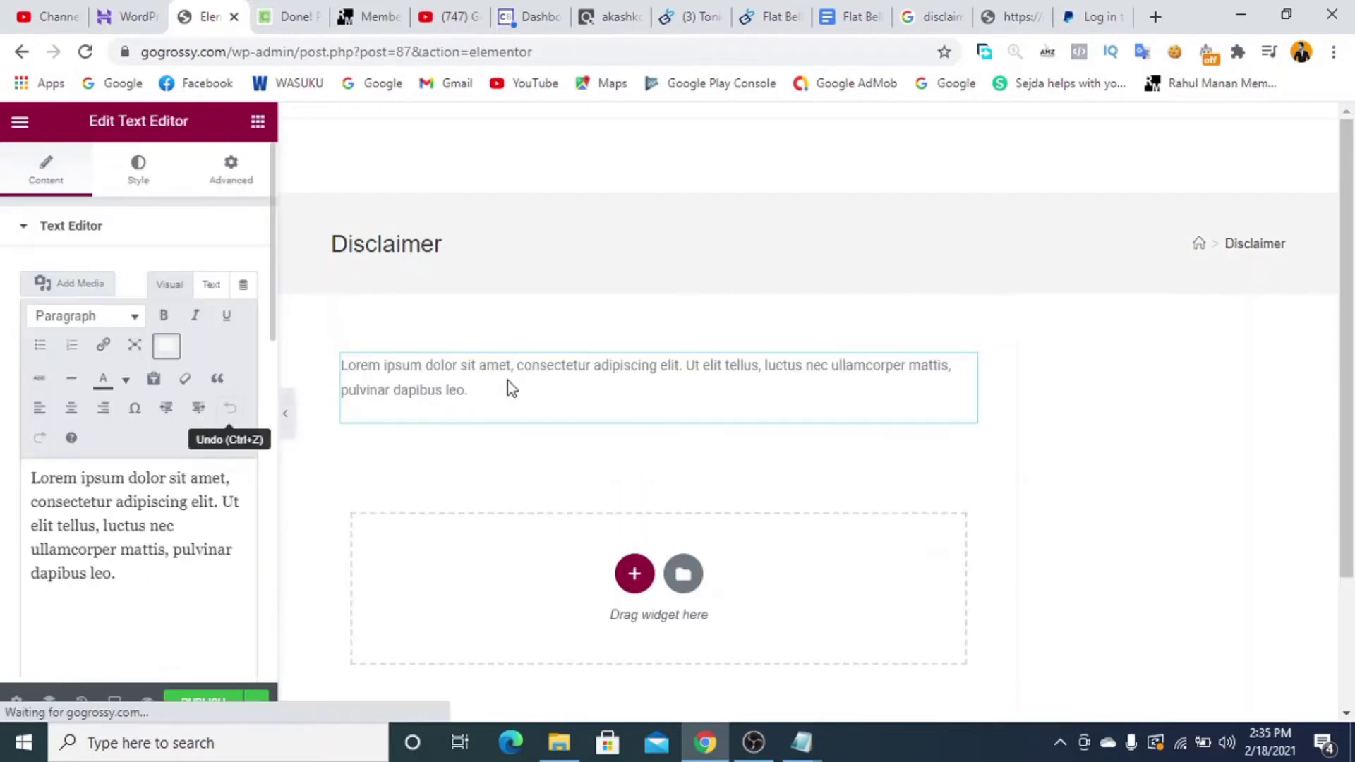
{"action": "triple_click", "coordinate": [172, 566]}
{"action": "key", "text": "BackSpace"}
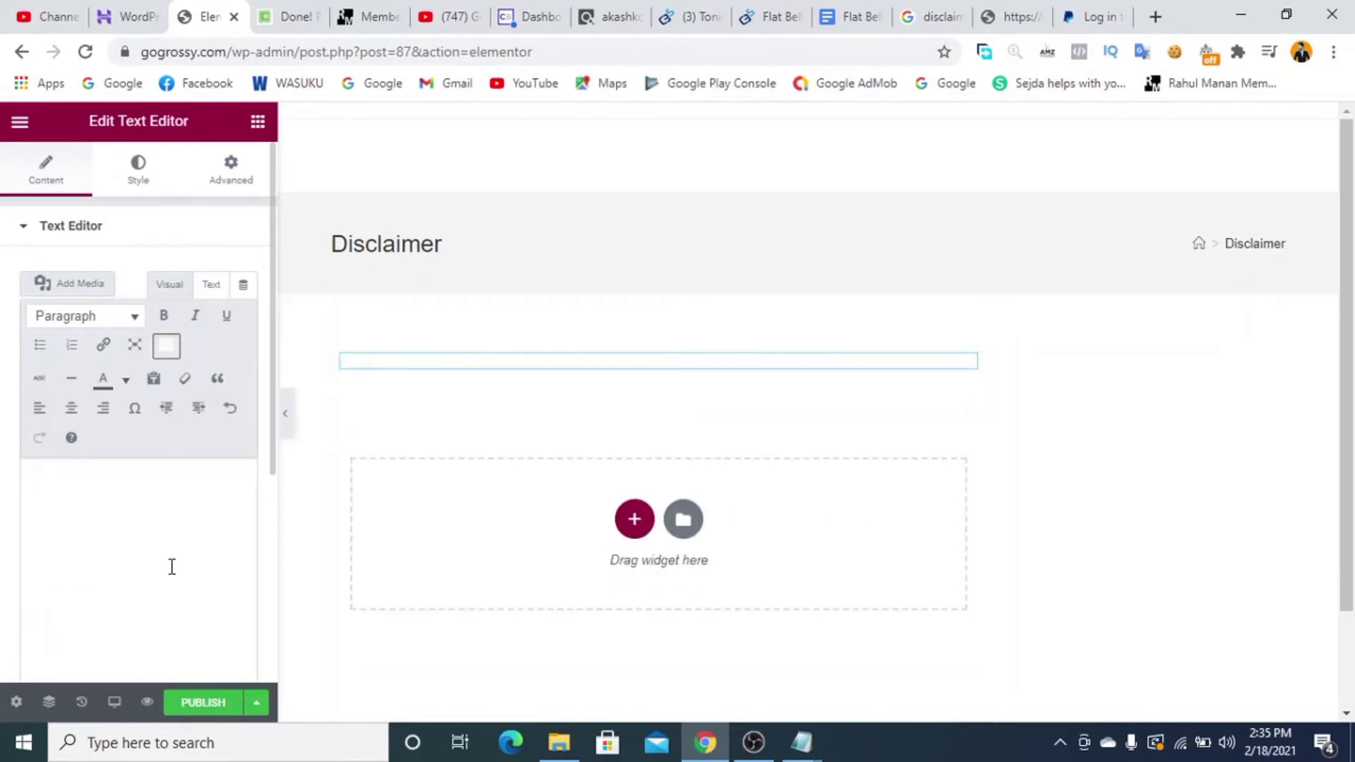
{"action": "key", "text": "ctrl+v"}
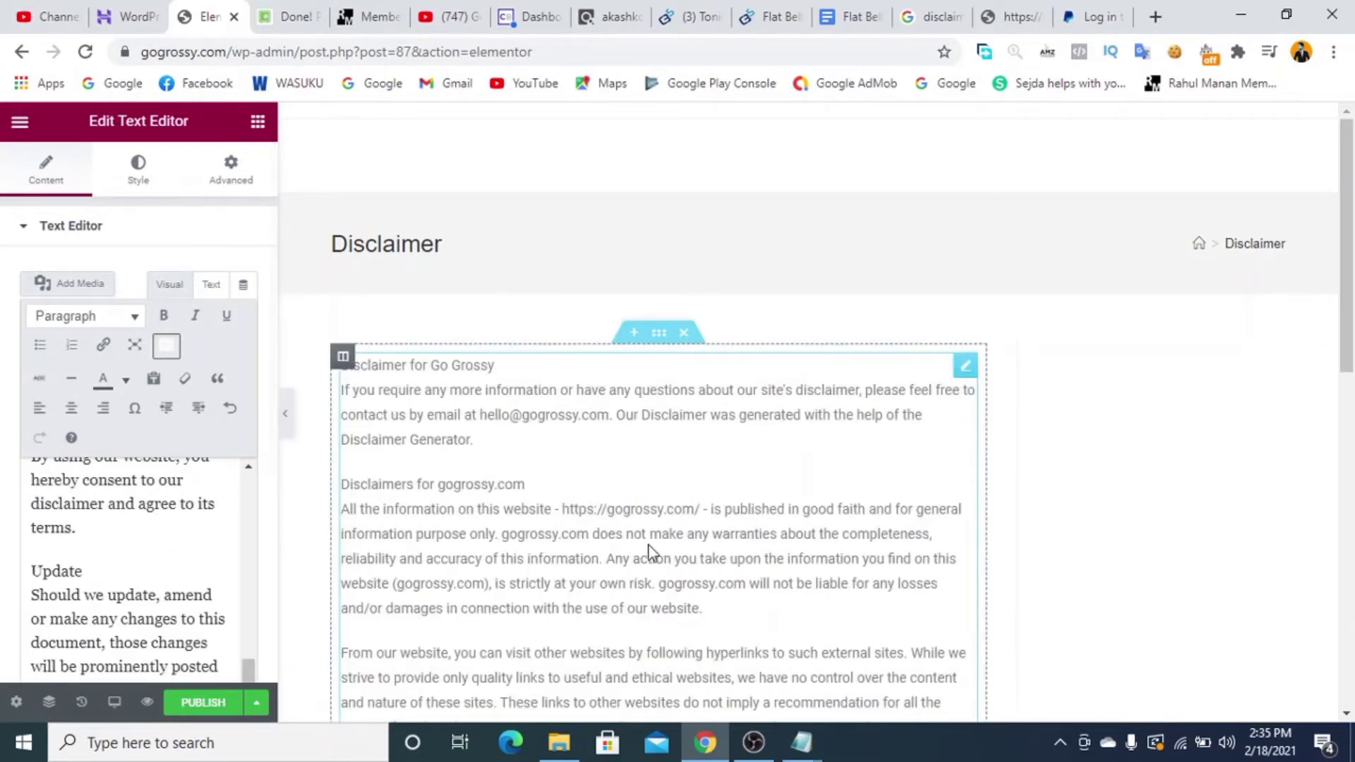
{"action": "scroll", "coordinate": [1006, 548], "scroll_direction": "down", "scroll_amount": 1}
{"action": "scroll", "coordinate": [1005, 540], "scroll_direction": "down", "scroll_amount": 6}
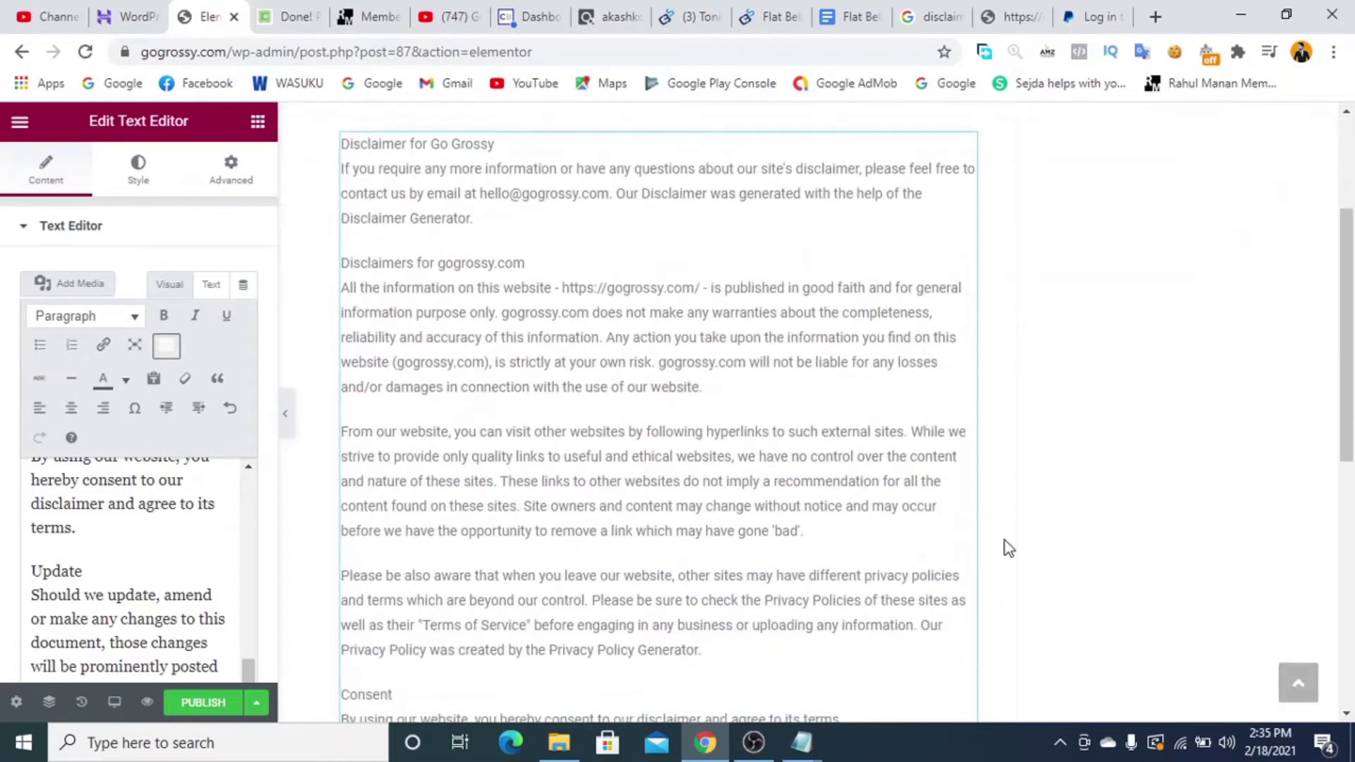
{"action": "scroll", "coordinate": [1005, 541], "scroll_direction": "up", "scroll_amount": 5}
{"action": "scroll", "coordinate": [559, 353], "scroll_direction": "down", "scroll_amount": 1}
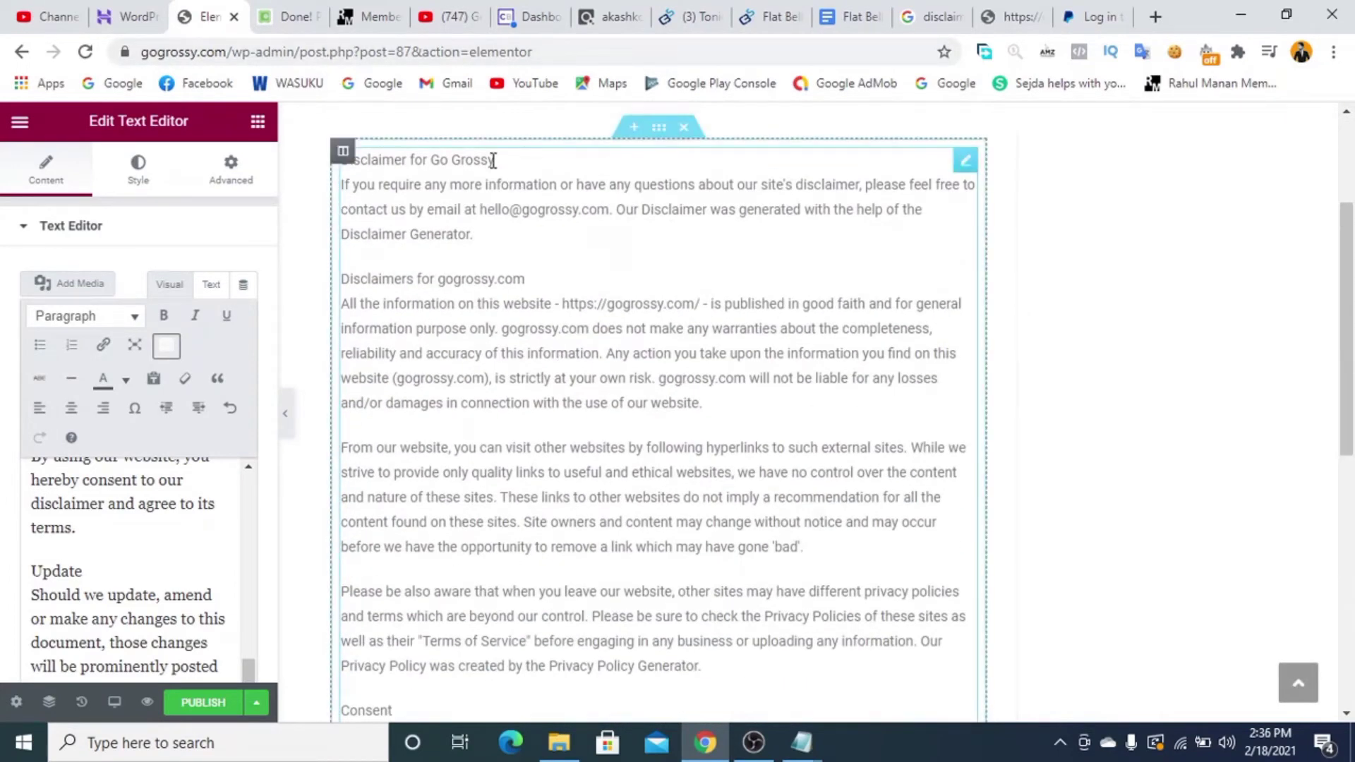
Delete the 'Disclaimer for Go Grossy' heading line from the text and publish the page.
{"action": "left_click_drag", "start_coordinate": [498, 167], "coordinate": [323, 141]}
{"action": "left_click", "coordinate": [323, 142]}
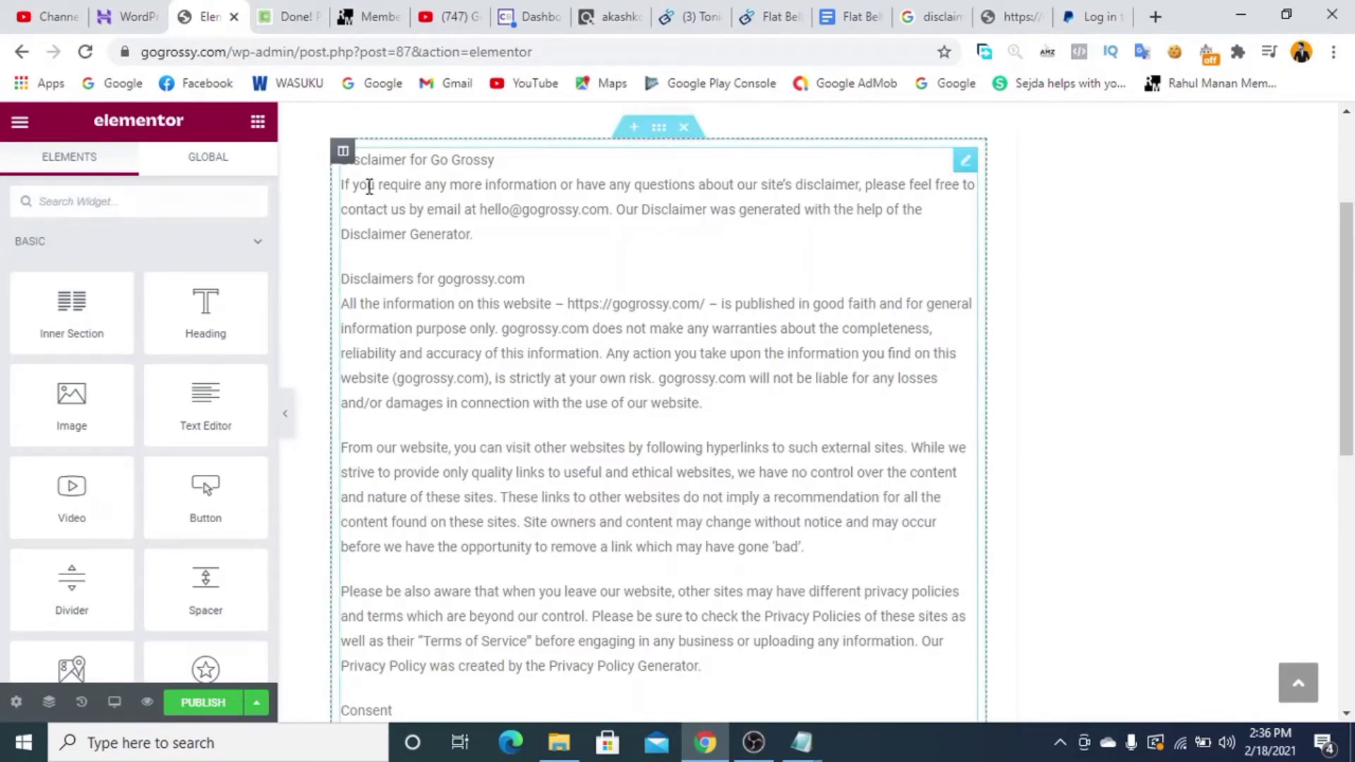
{"action": "left_click", "coordinate": [369, 186]}
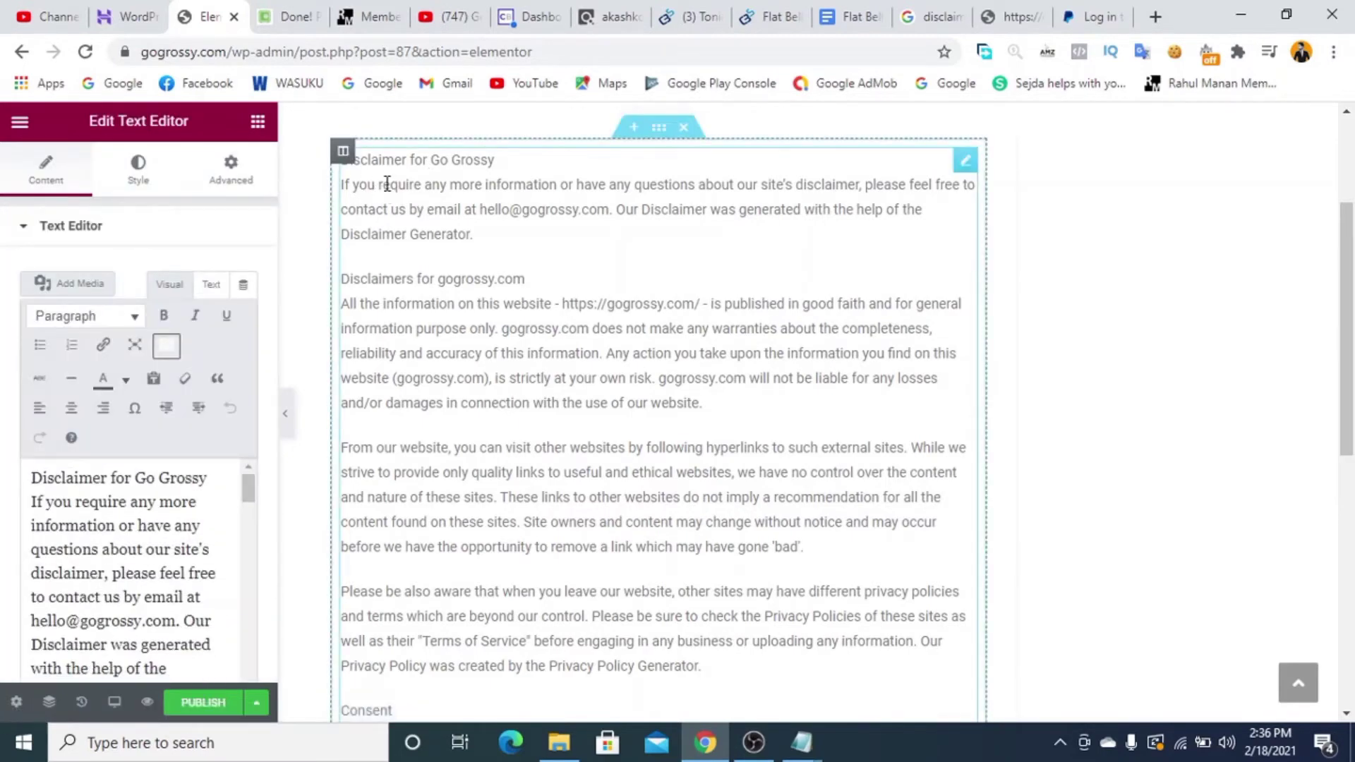
{"action": "left_click", "coordinate": [211, 479]}
{"action": "key", "text": "BackSpace"}
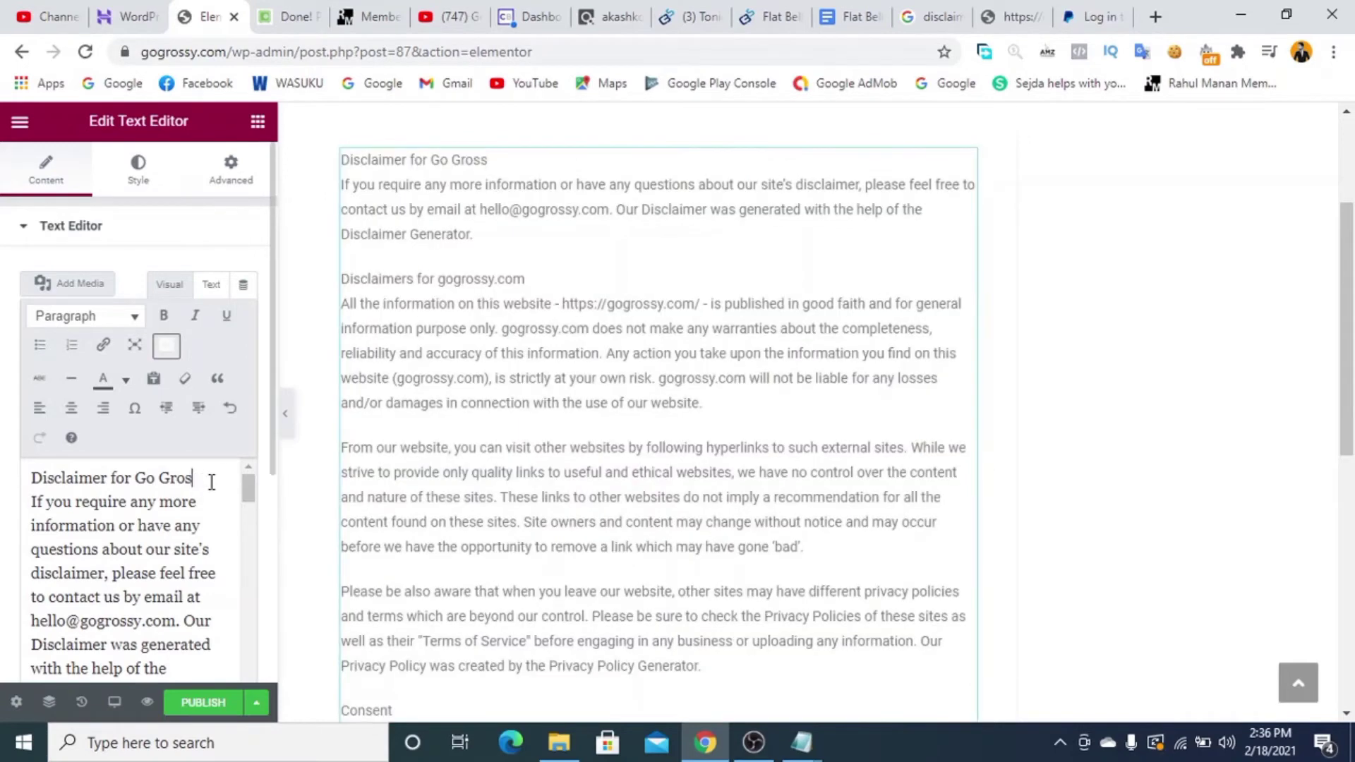
{"action": "key", "text": "BackSpace"}
{"action": "key", "text": "BackSpace"}
{"action": "key", "text": "BackSpace"}
{"action": "key", "text": "BackSpace"}
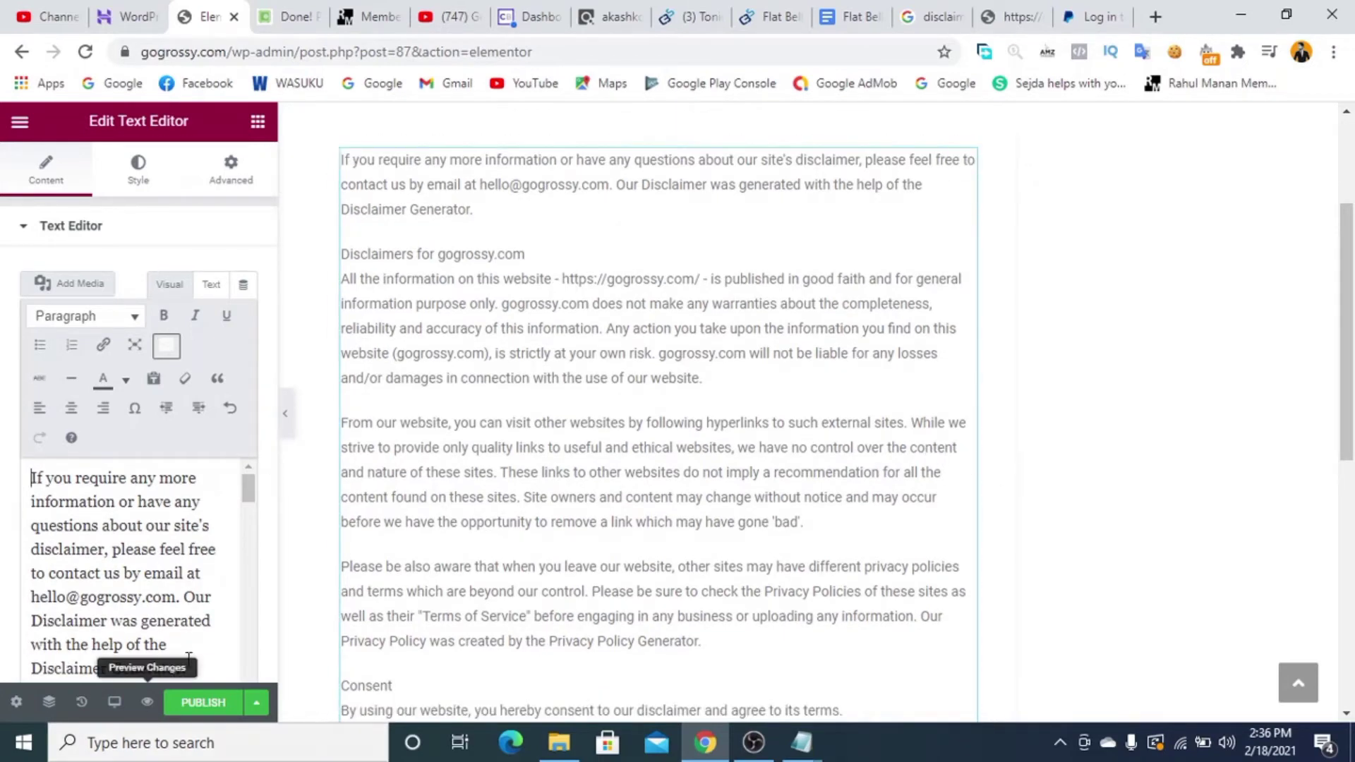
{"action": "left_click", "coordinate": [223, 713]}
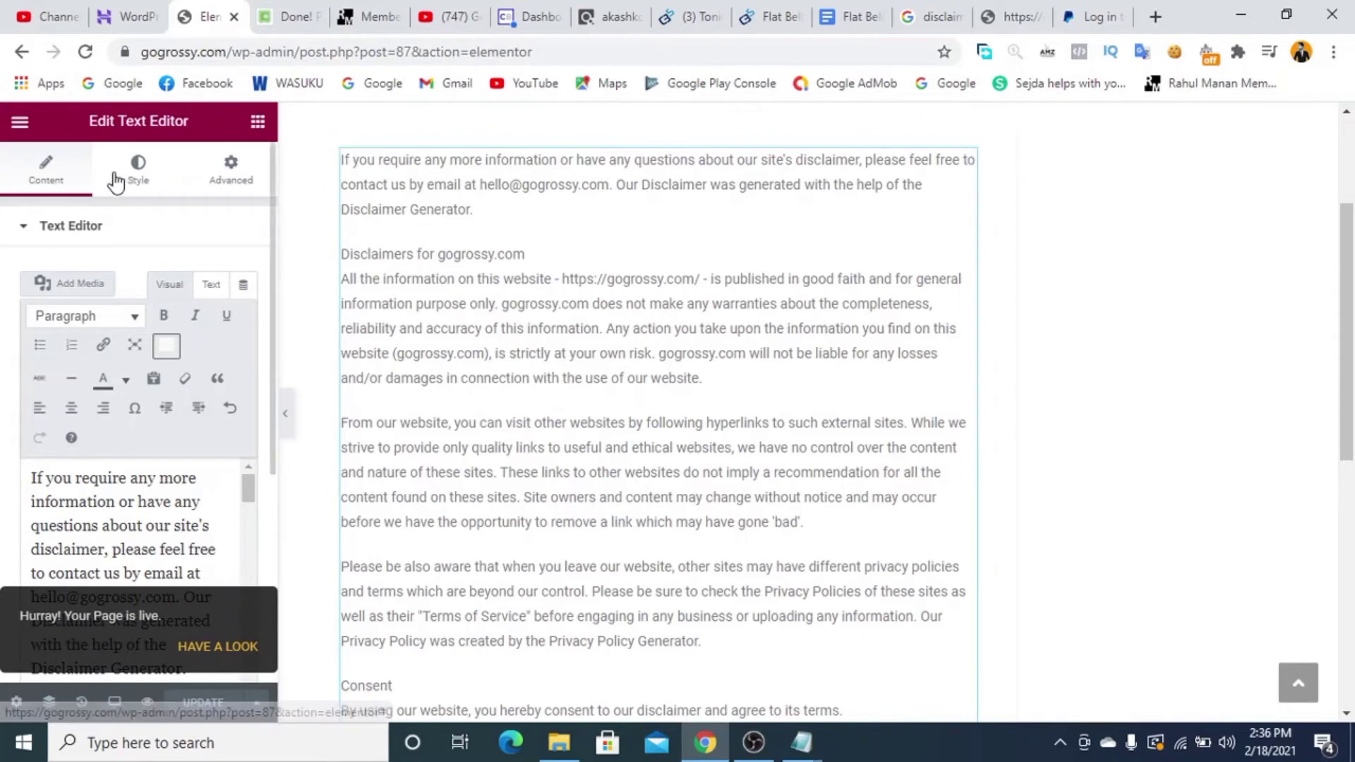
{"action": "left_click", "coordinate": [21, 124]}
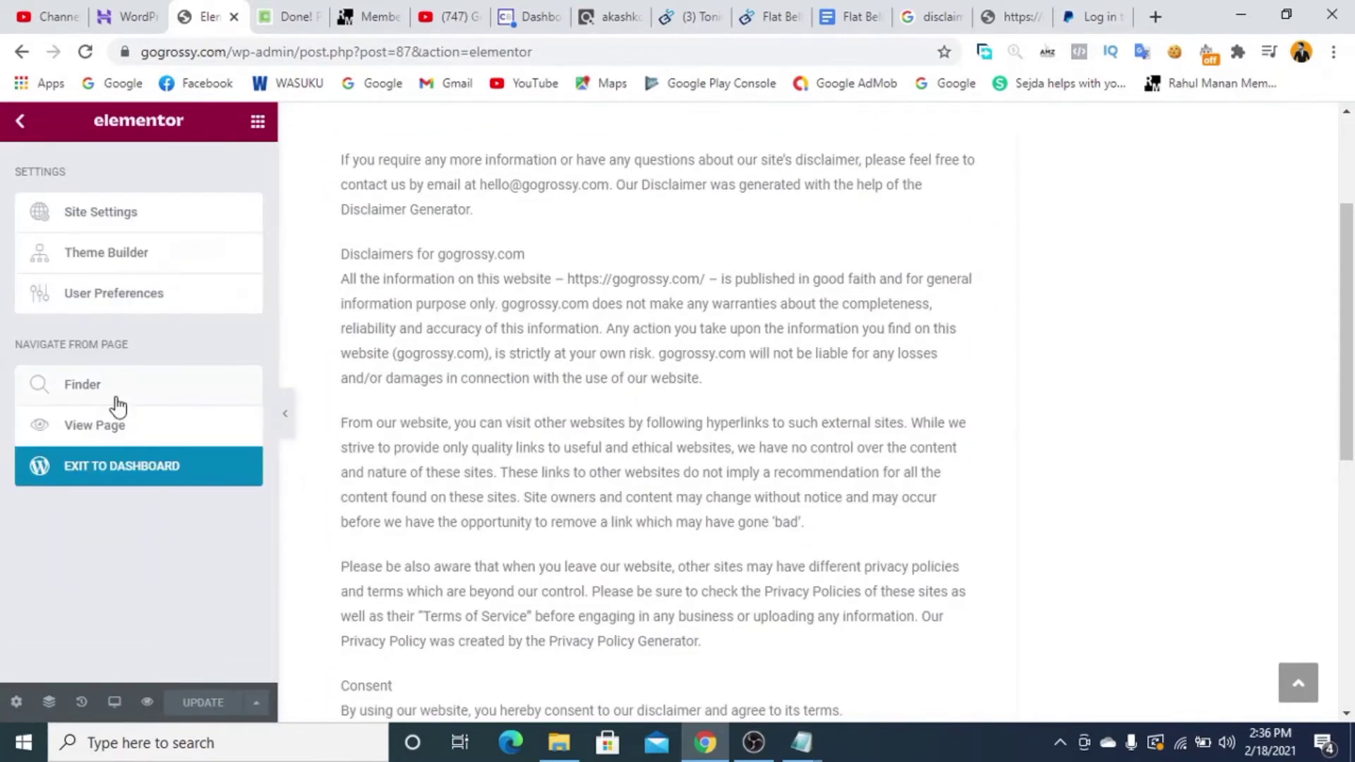
From the Pages list, view the live Disclaimer page in a new tab, then close it.
{"action": "left_click", "coordinate": [139, 472]}
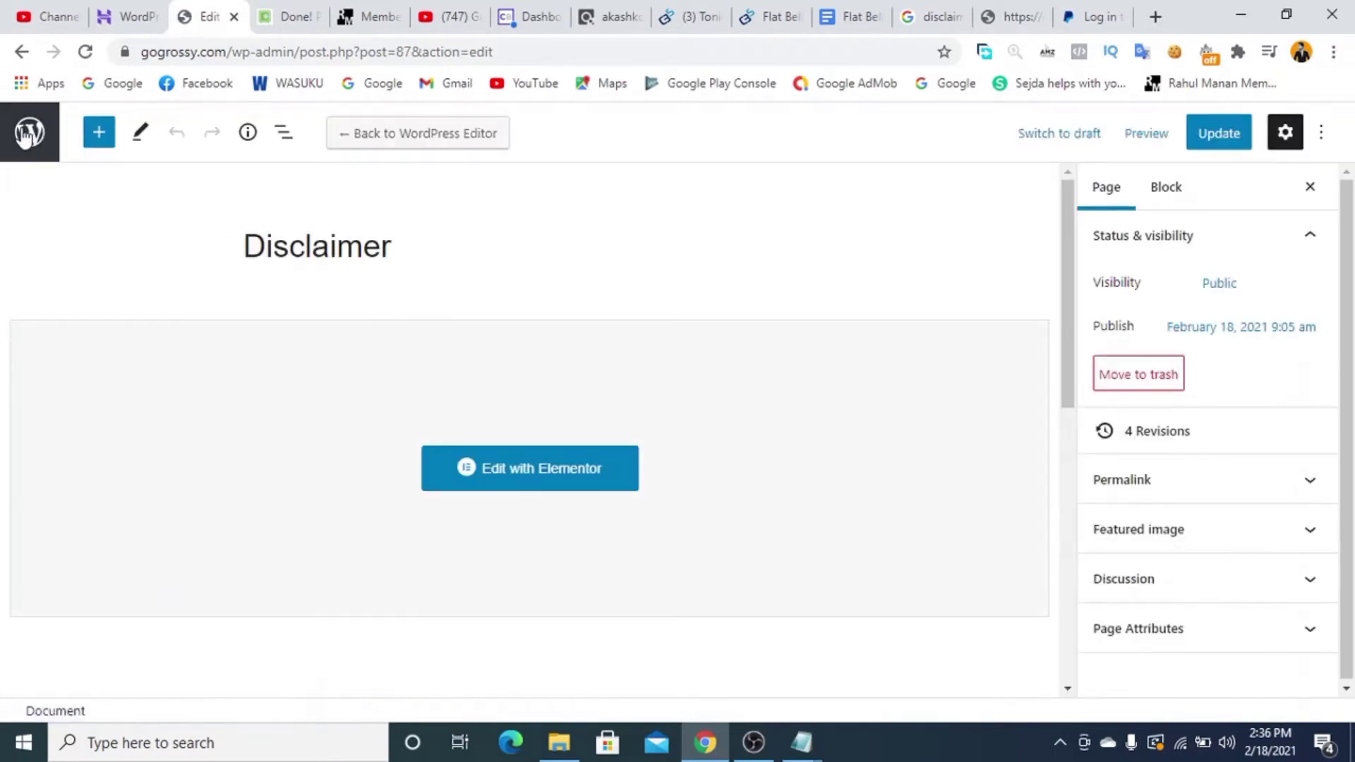
{"action": "left_click", "coordinate": [27, 134]}
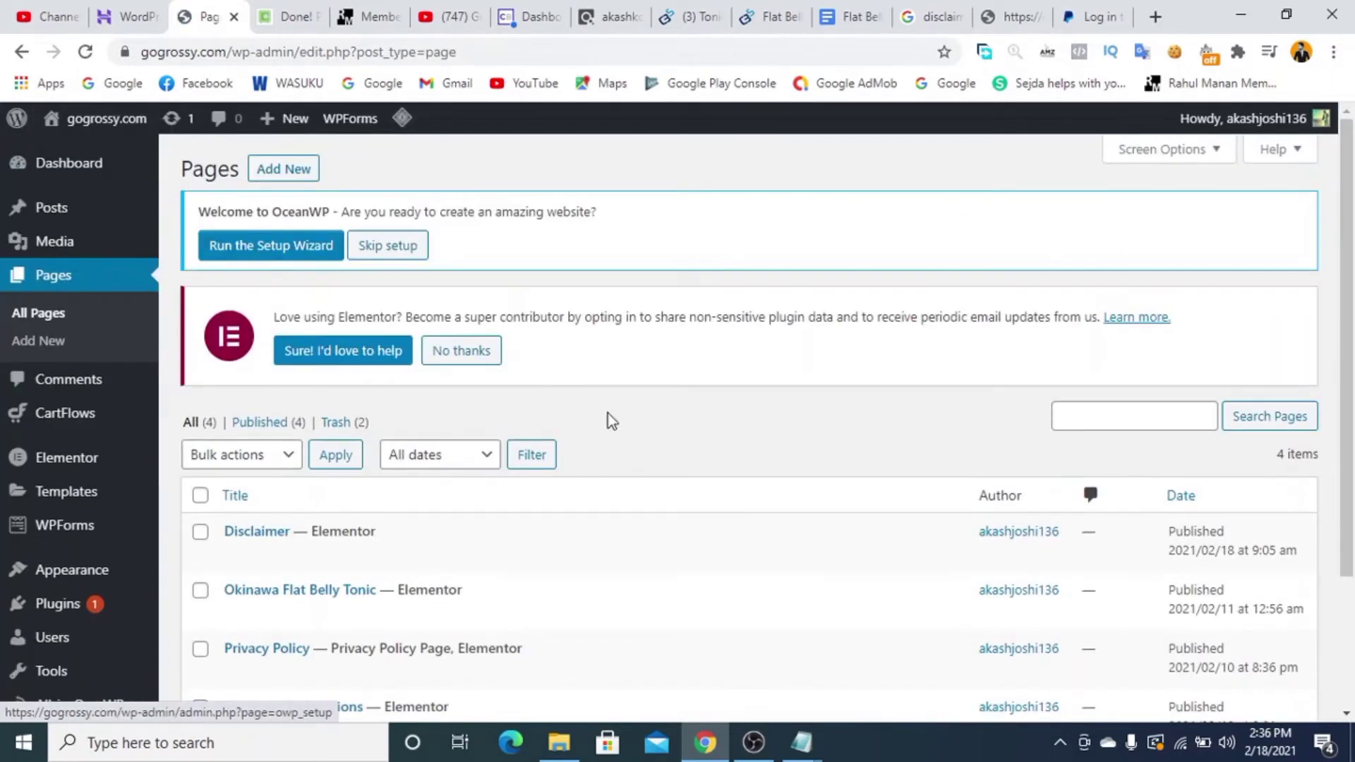
{"action": "scroll", "coordinate": [520, 553], "scroll_direction": "down", "scroll_amount": 2}
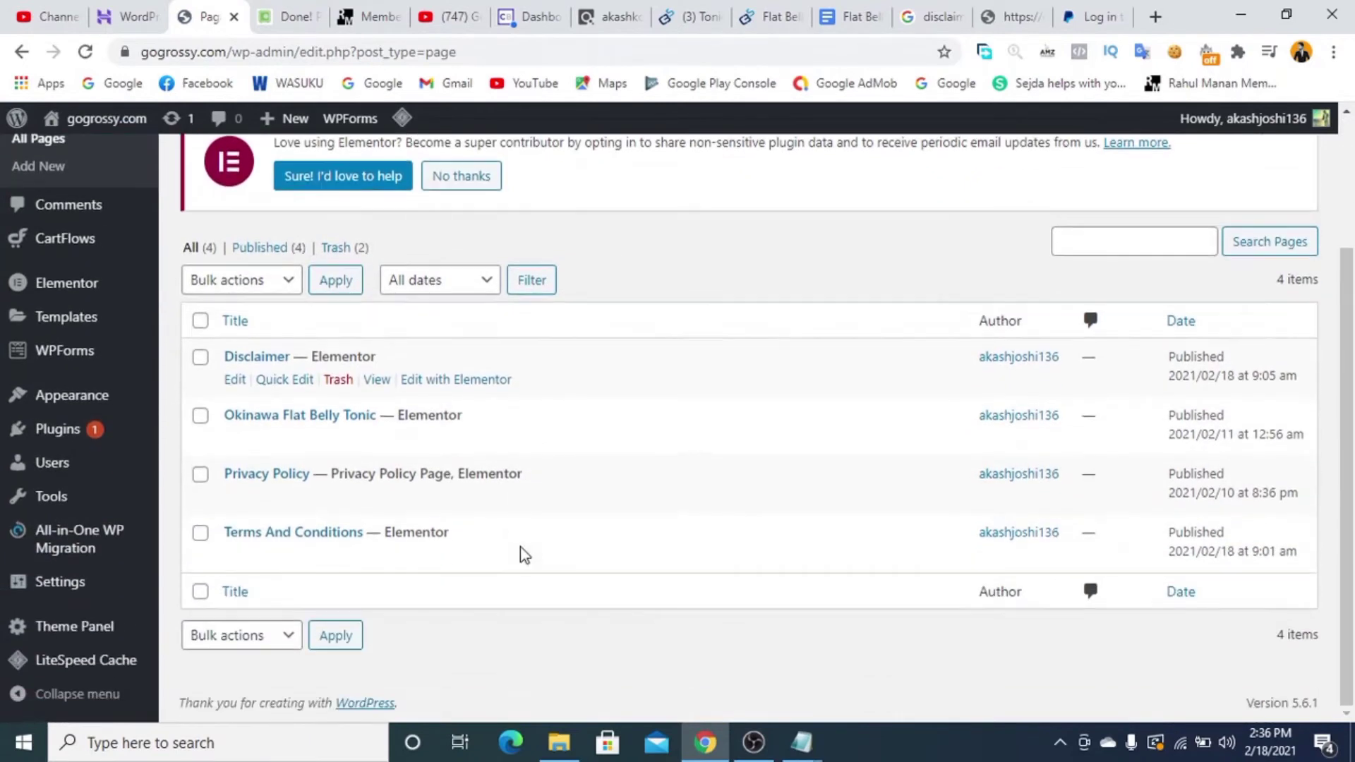
{"action": "right_click", "coordinate": [378, 382]}
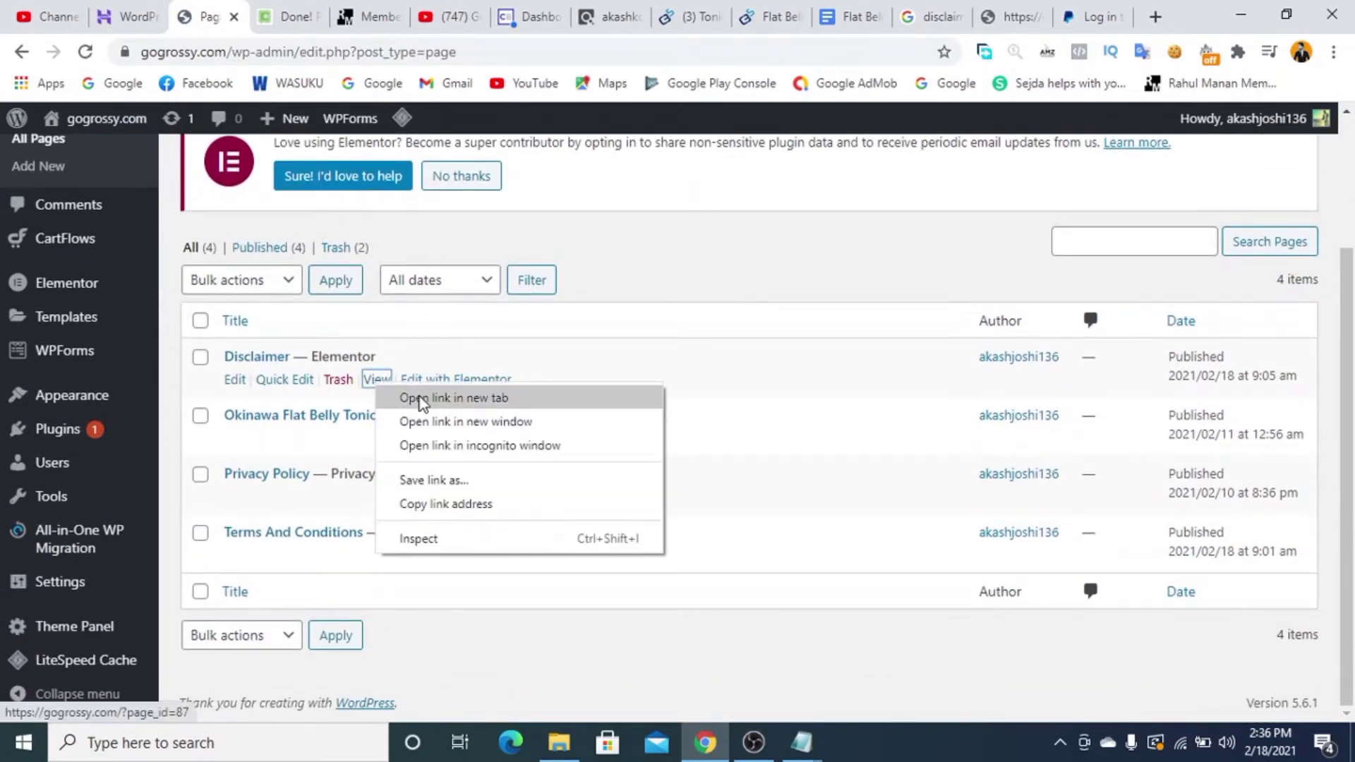
{"action": "left_click", "coordinate": [421, 398]}
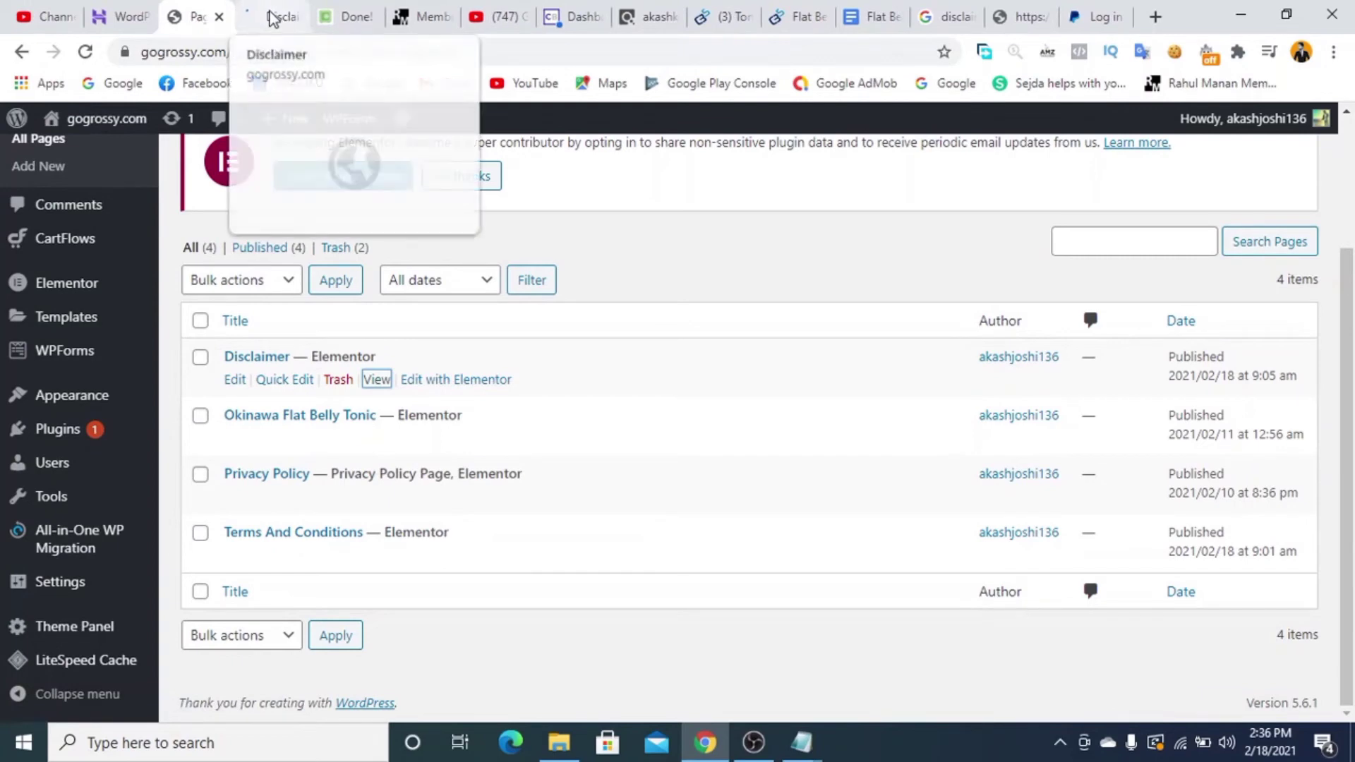
{"action": "left_click", "coordinate": [272, 17]}
{"action": "scroll", "coordinate": [771, 354], "scroll_direction": "down", "scroll_amount": 5}
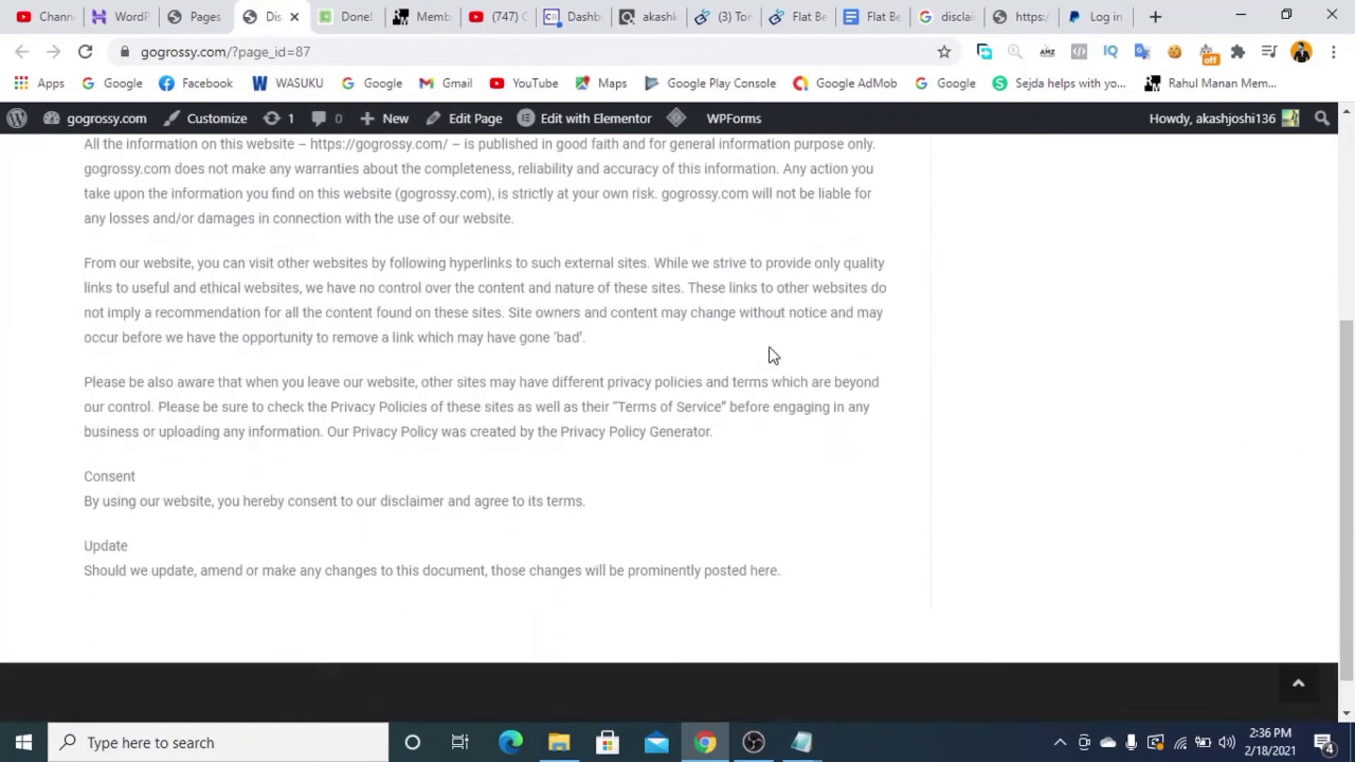
{"action": "scroll", "coordinate": [772, 354], "scroll_direction": "up", "scroll_amount": 6}
{"action": "left_click", "coordinate": [295, 17]}
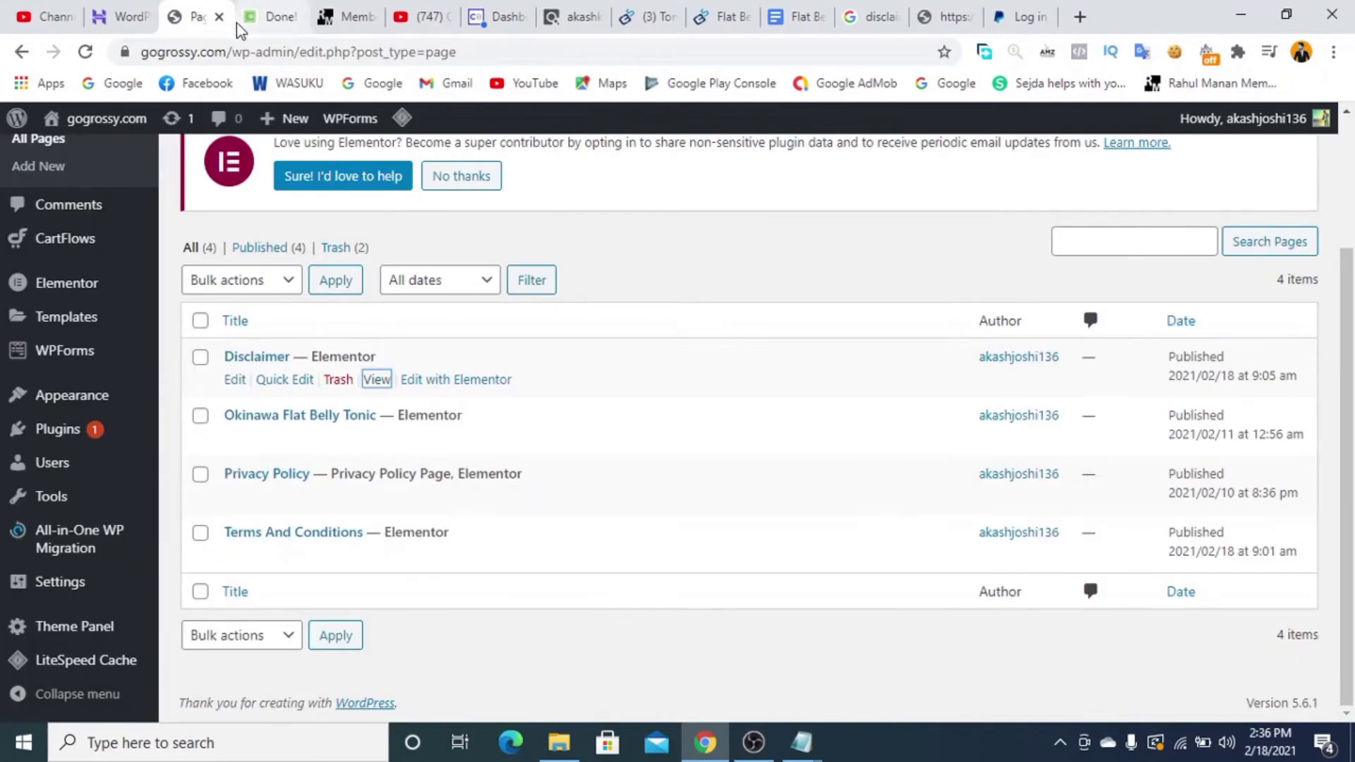
Go to the CartFlows Flows list in the WordPress admin.
{"action": "scroll", "coordinate": [739, 614], "scroll_direction": "up", "scroll_amount": 3}
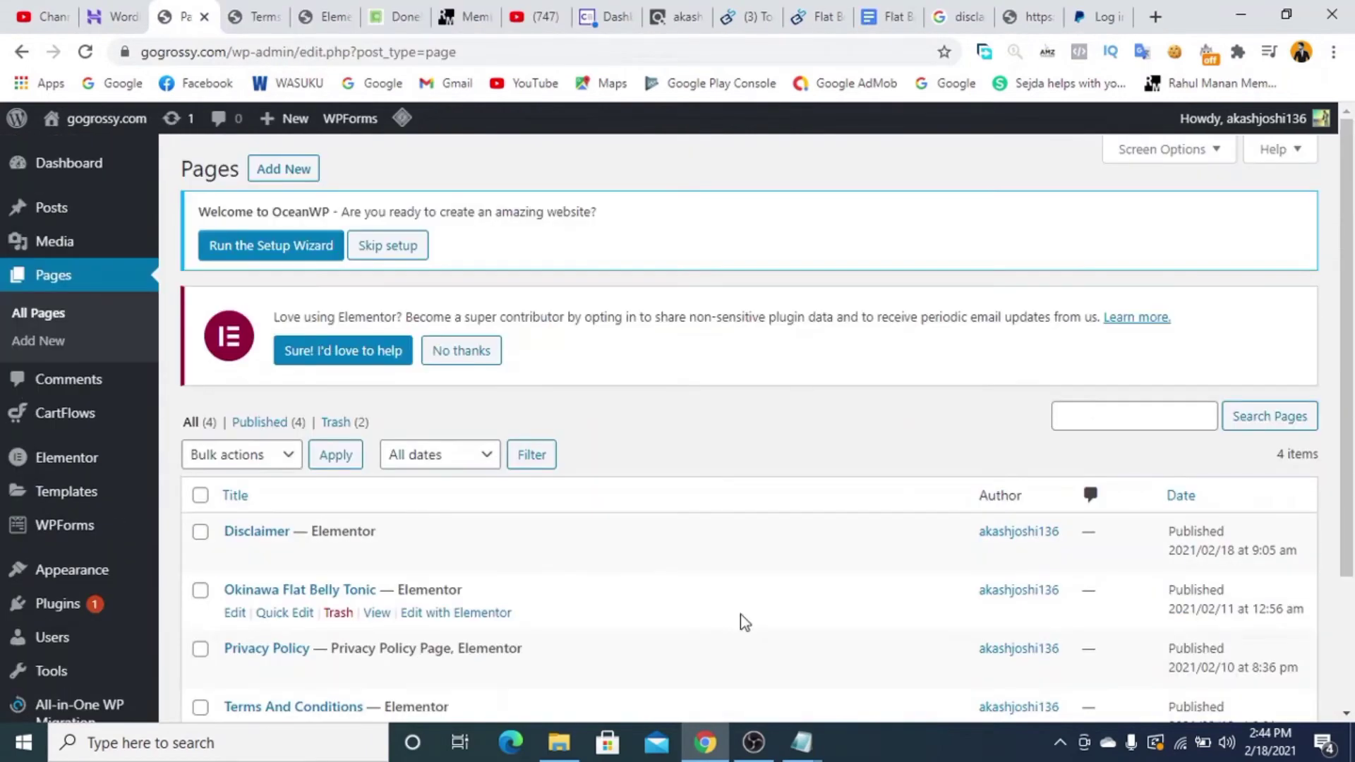
{"action": "scroll", "coordinate": [740, 614], "scroll_direction": "down", "scroll_amount": 3}
{"action": "left_click_drag", "start_coordinate": [739, 614], "coordinate": [592, 560]}
{"action": "left_click_drag", "start_coordinate": [521, 640], "coordinate": [441, 591]}
{"action": "mouse_move", "coordinate": [94, 431]}
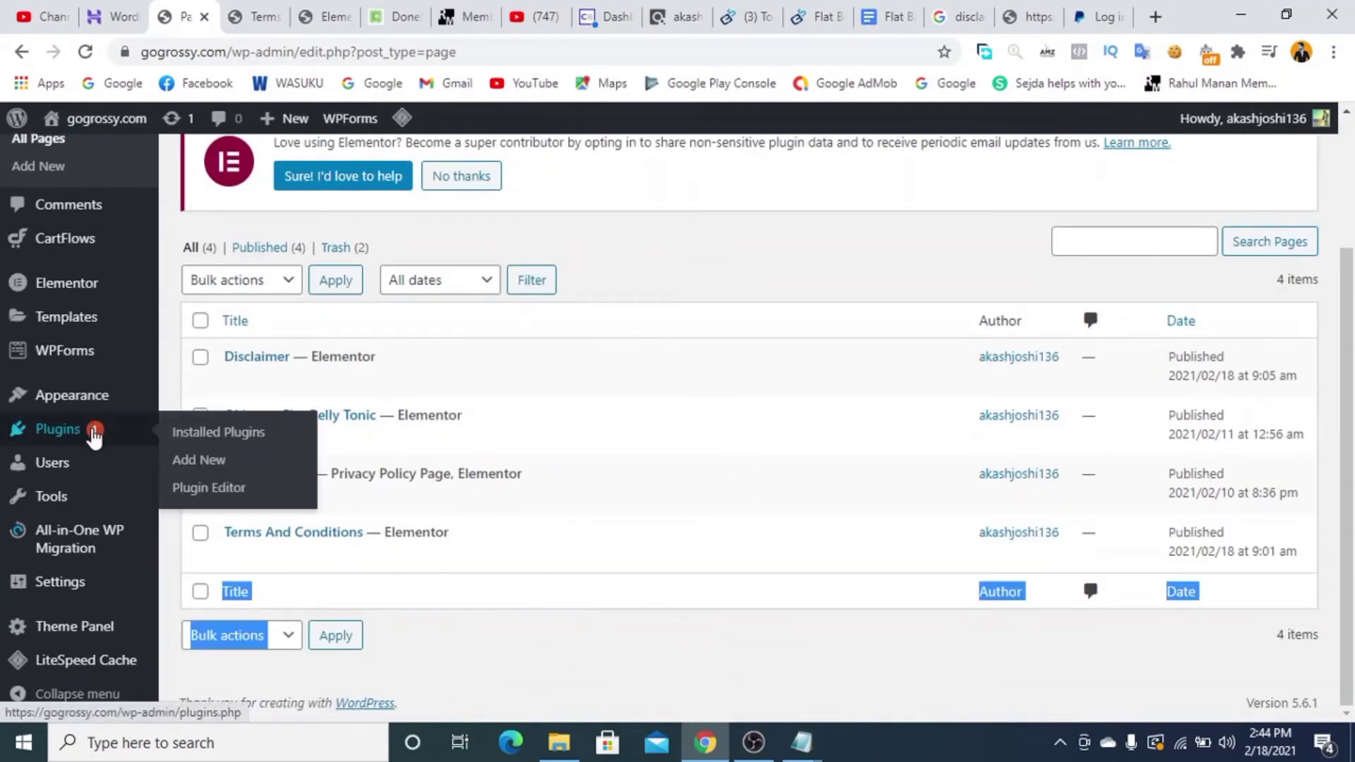
{"action": "mouse_move", "coordinate": [106, 319]}
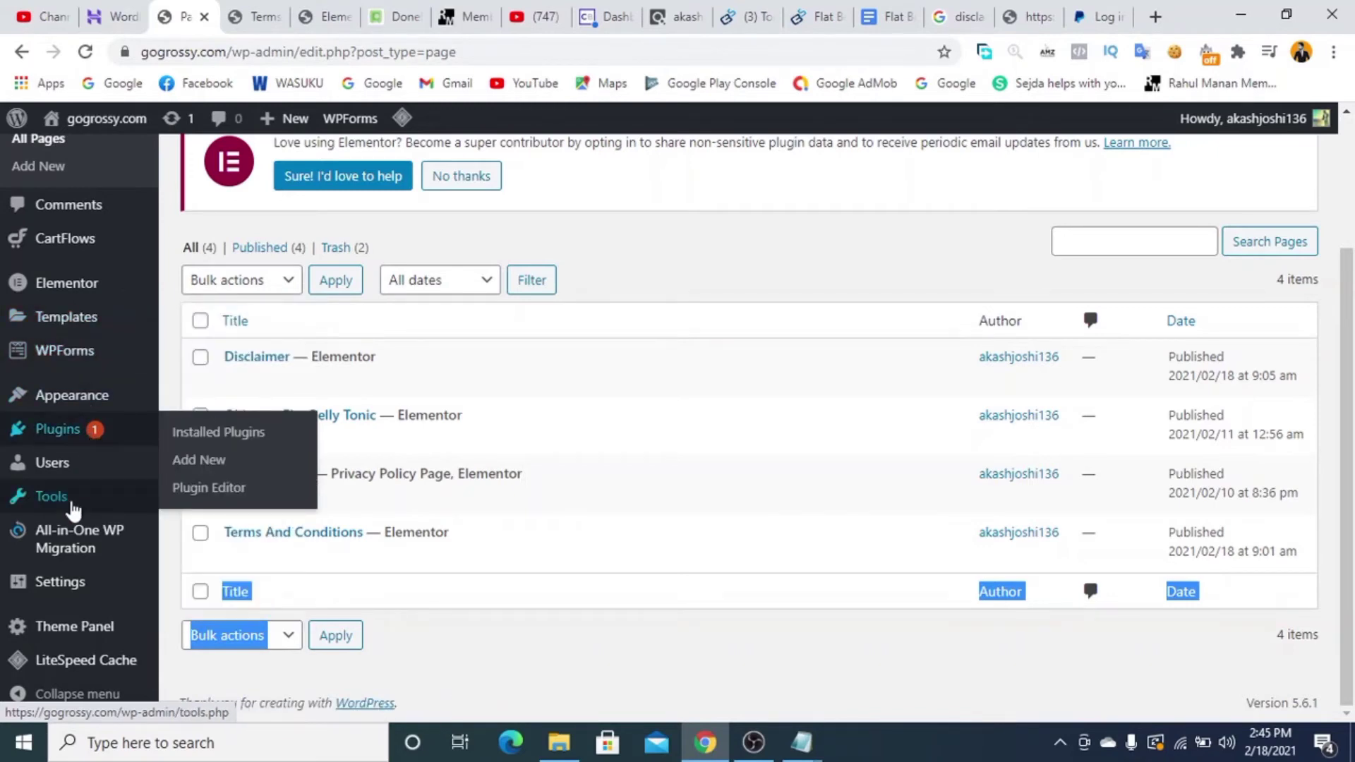
{"action": "scroll", "coordinate": [110, 312], "scroll_direction": "up", "scroll_amount": 1}
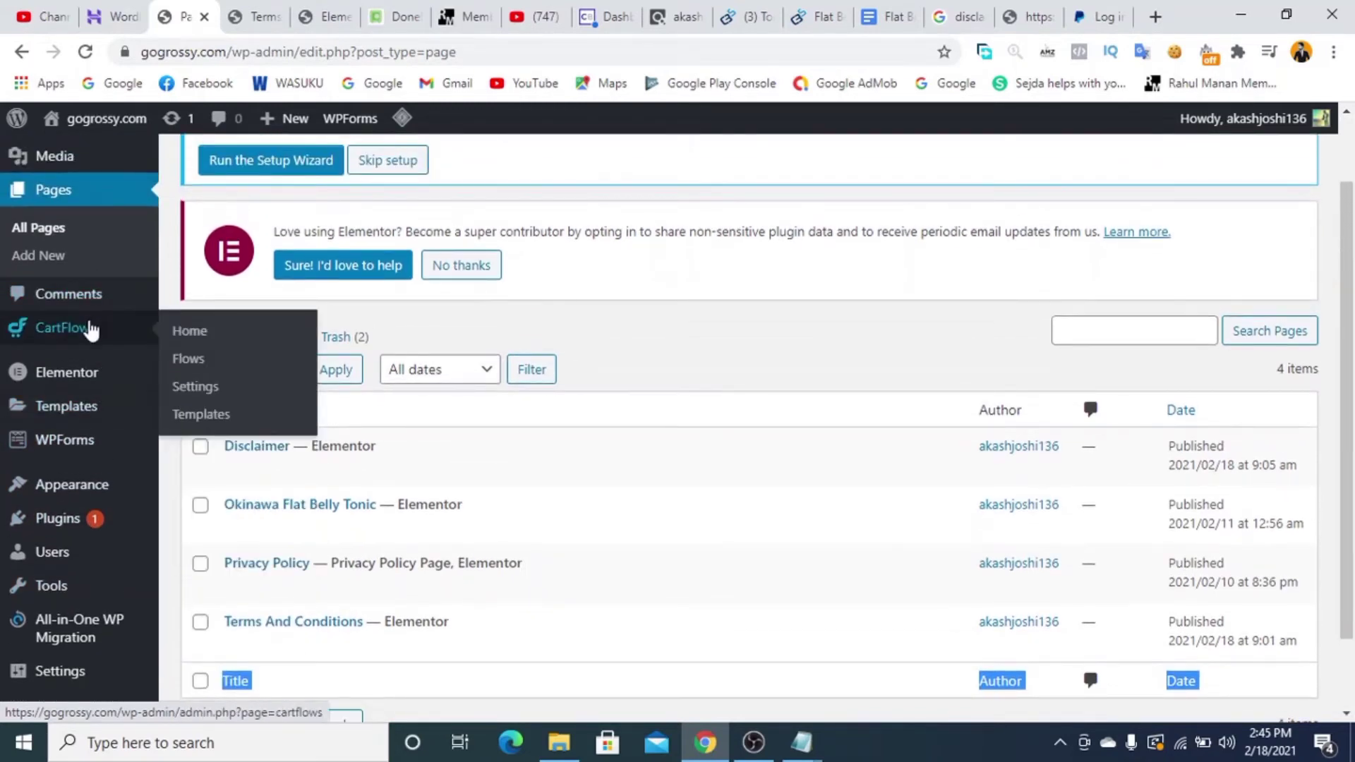
{"action": "left_click", "coordinate": [204, 363]}
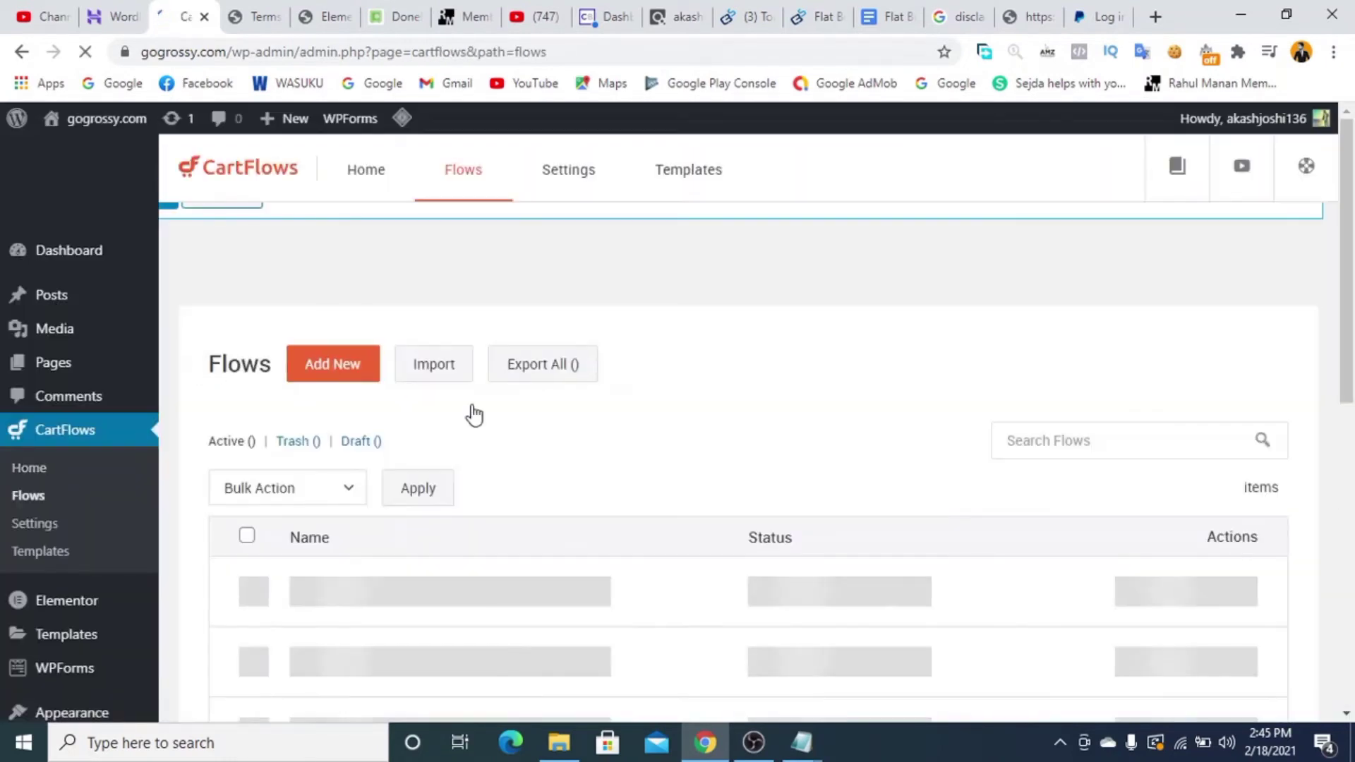
Edit the My offer flow and view its Landing step's live page.
{"action": "scroll", "coordinate": [748, 487], "scroll_direction": "down", "scroll_amount": 2}
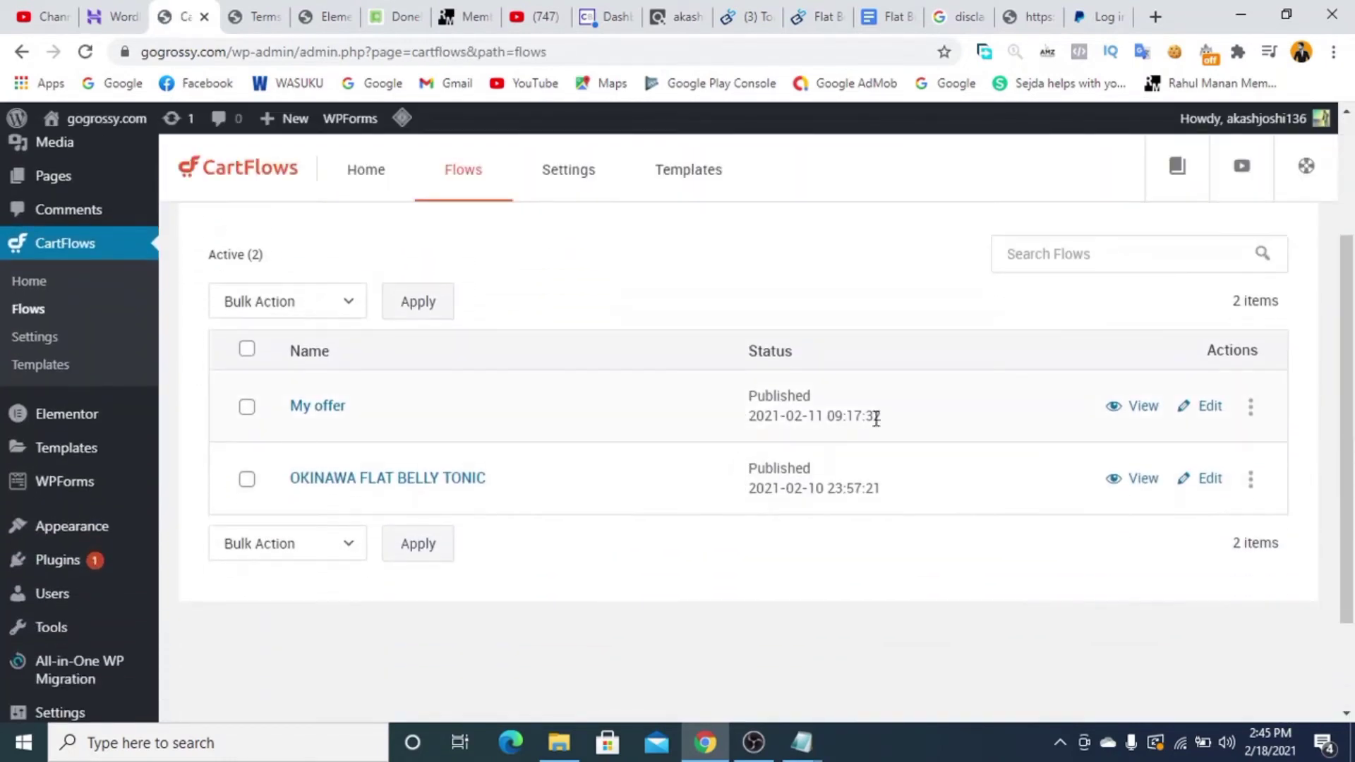
{"action": "left_click", "coordinate": [1208, 408]}
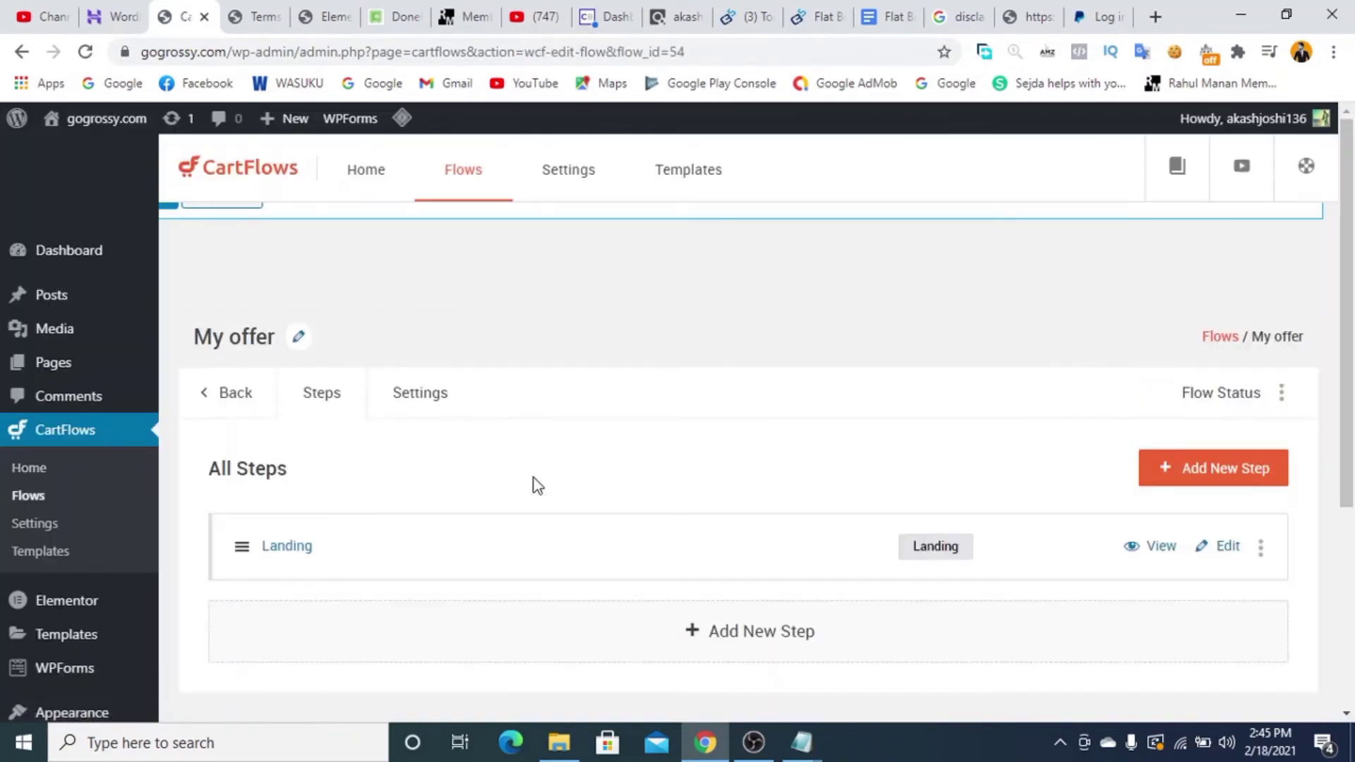
{"action": "scroll", "coordinate": [706, 466], "scroll_direction": "down", "scroll_amount": 2}
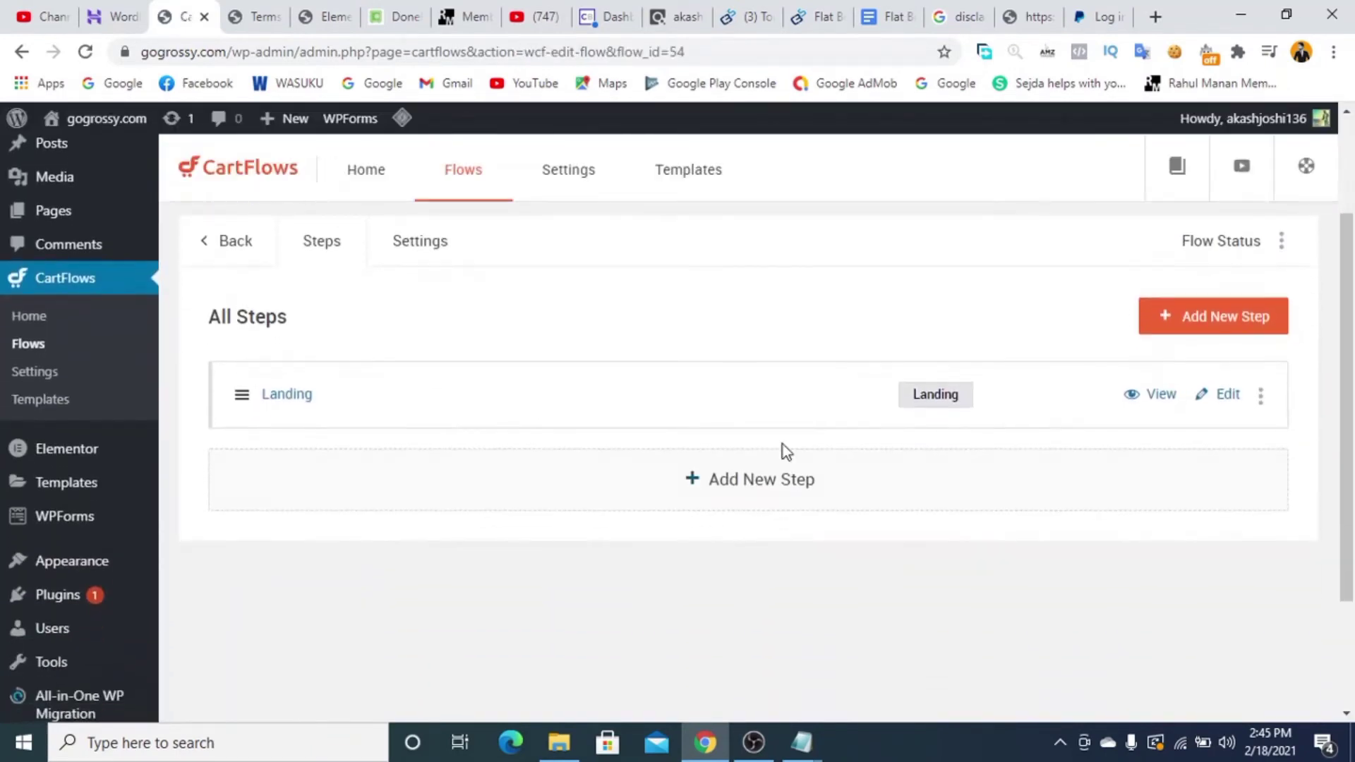
{"action": "left_click", "coordinate": [1152, 398]}
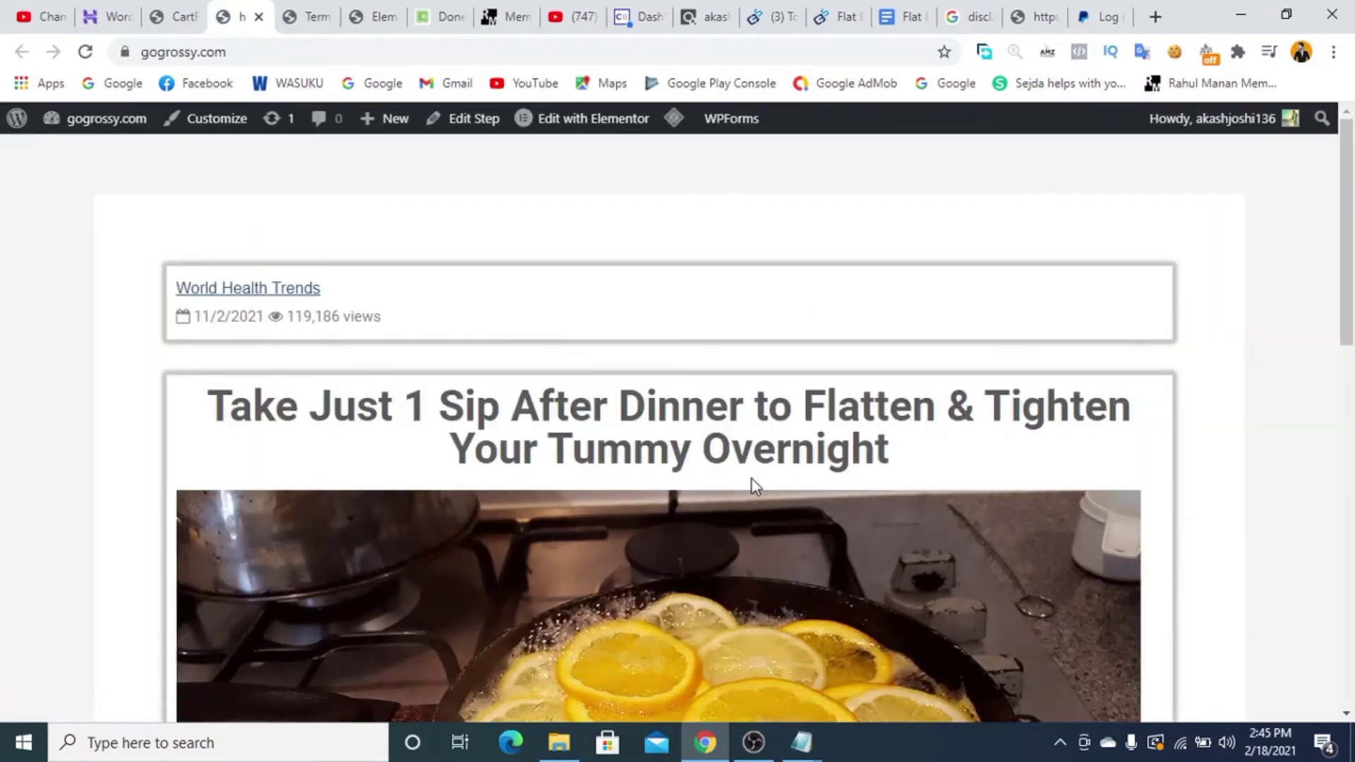
Scroll through the live landing page, then return to the flow's steps page.
{"action": "scroll", "coordinate": [751, 477], "scroll_direction": "down", "scroll_amount": 5}
{"action": "scroll", "coordinate": [751, 477], "scroll_direction": "down", "scroll_amount": 5}
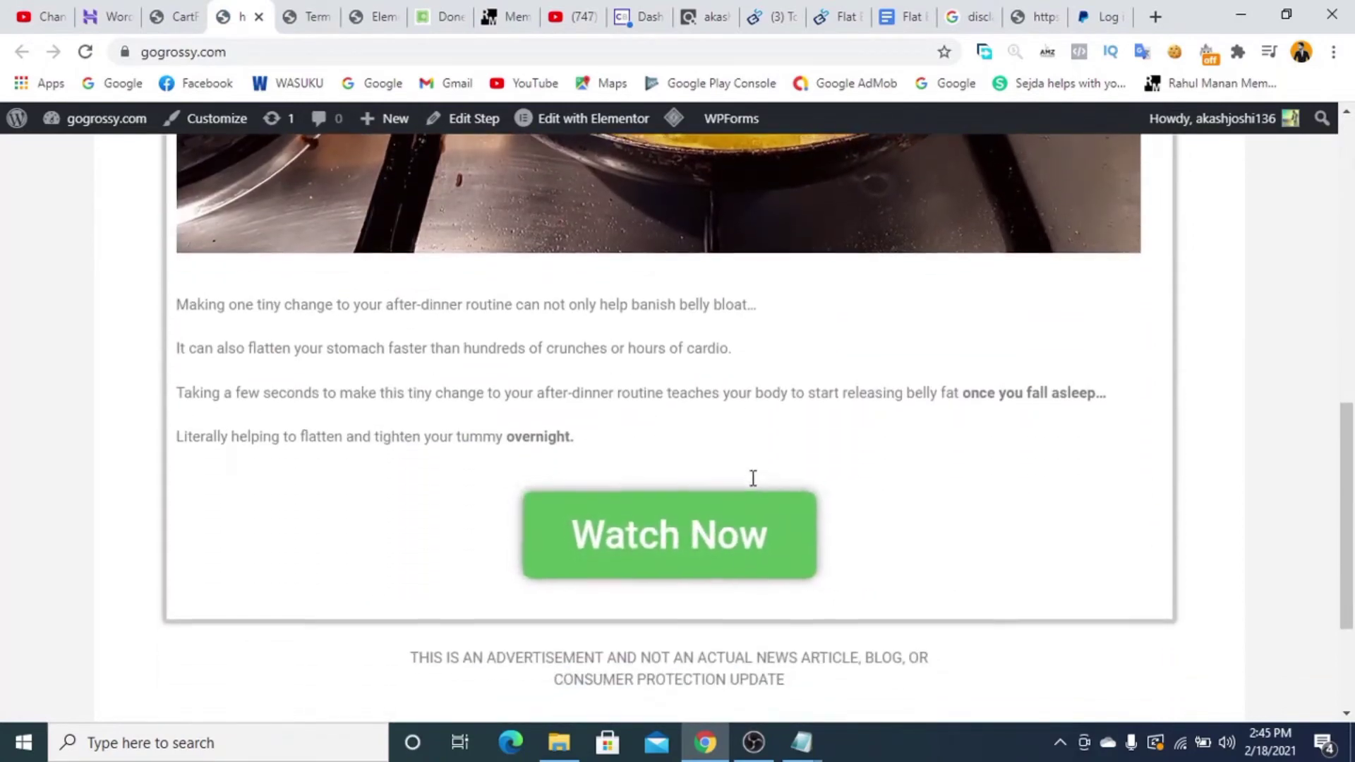
{"action": "scroll", "coordinate": [751, 477], "scroll_direction": "up", "scroll_amount": 10}
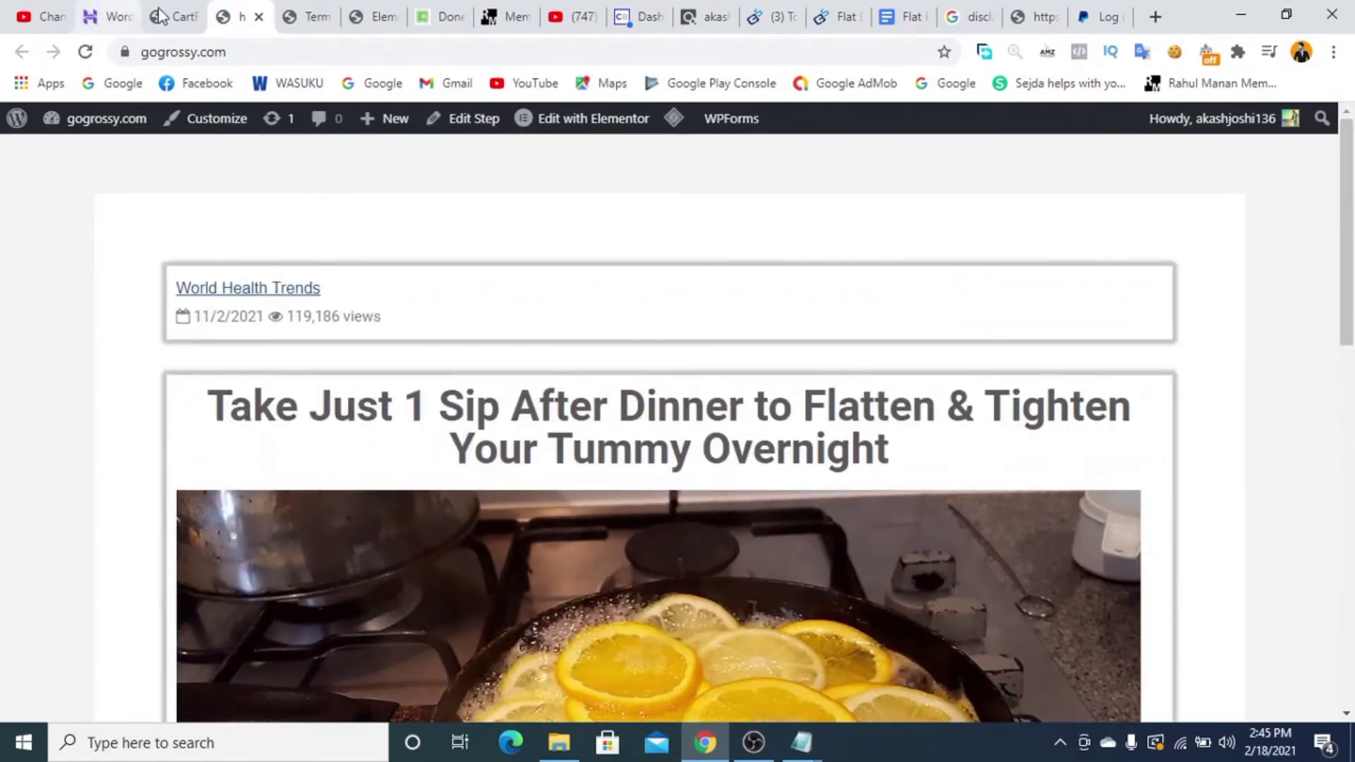
{"action": "left_click", "coordinate": [169, 17]}
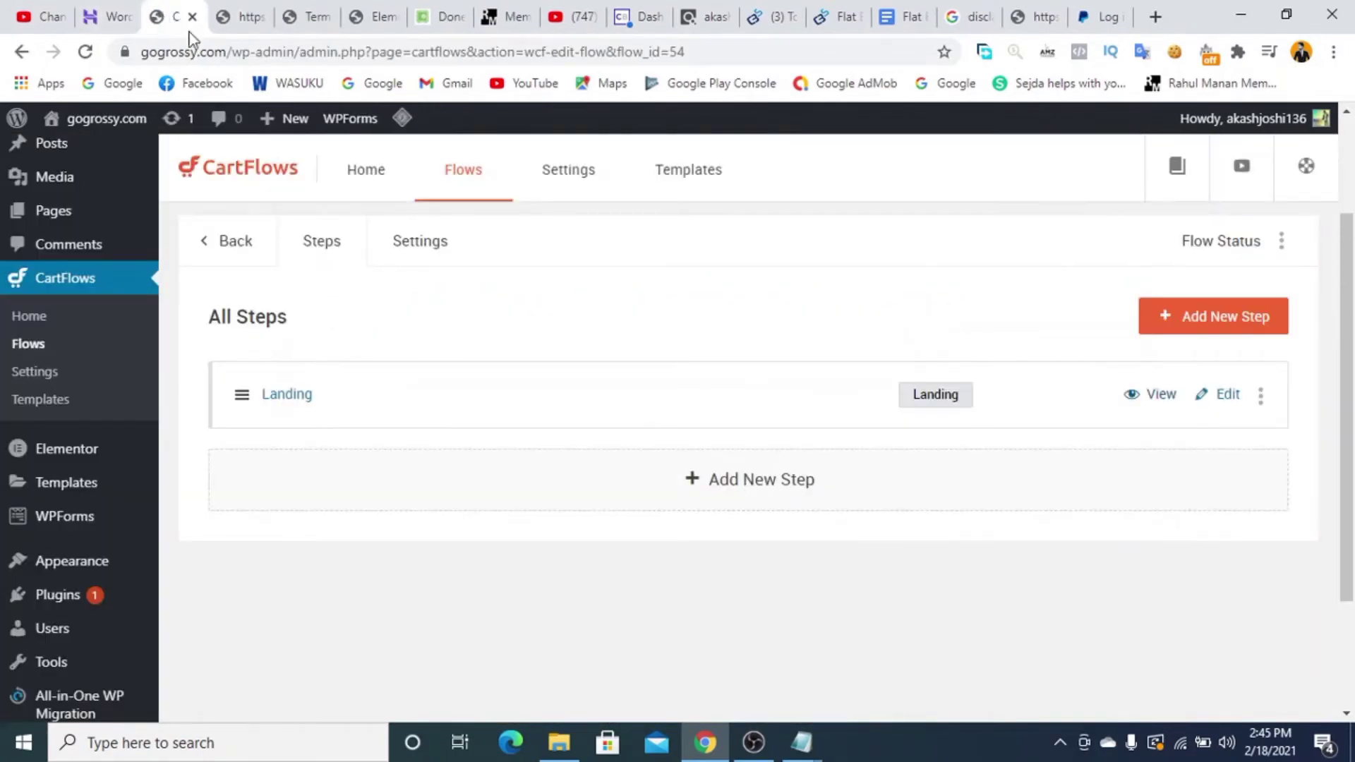
Open the Landing step in Elementor and scroll down to its Terms / Privacy Policy / Disclaimer footer.
{"action": "left_click", "coordinate": [1214, 397]}
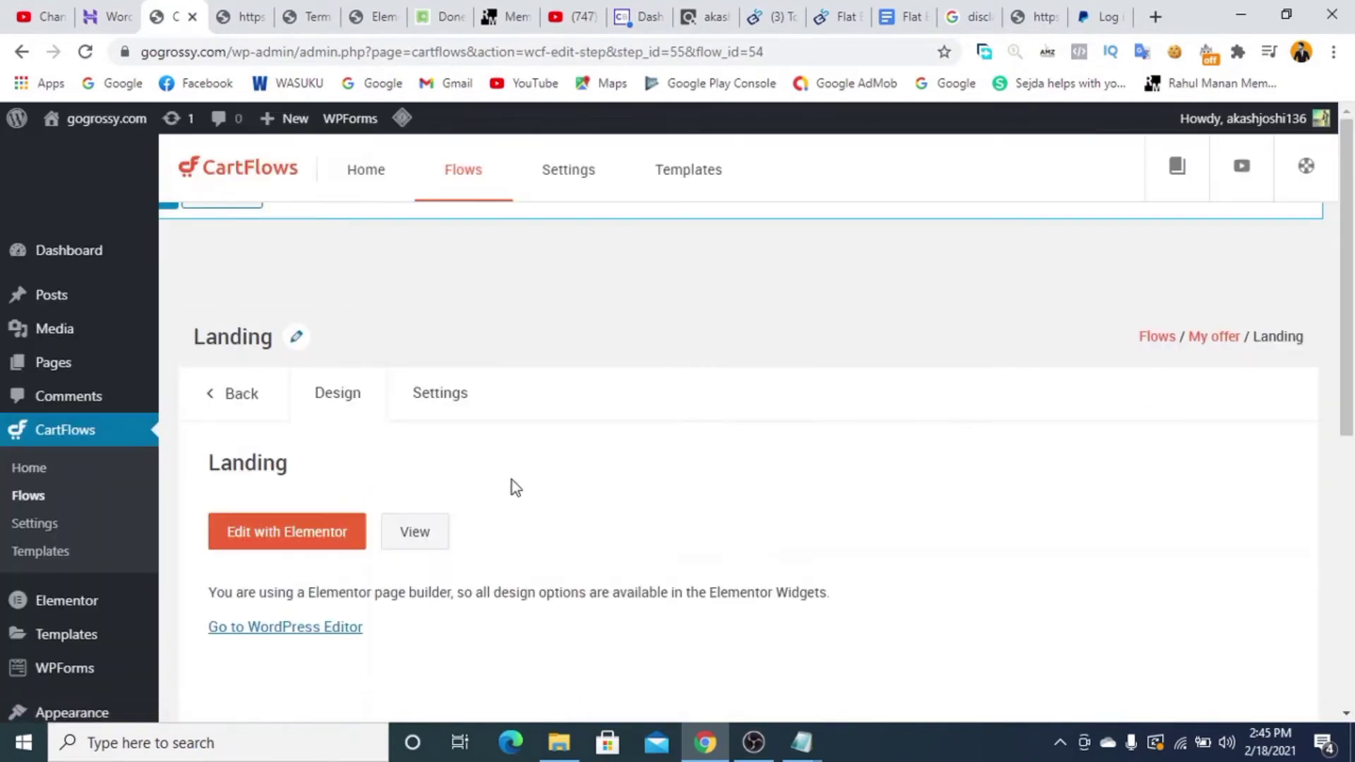
{"action": "left_click", "coordinate": [290, 535]}
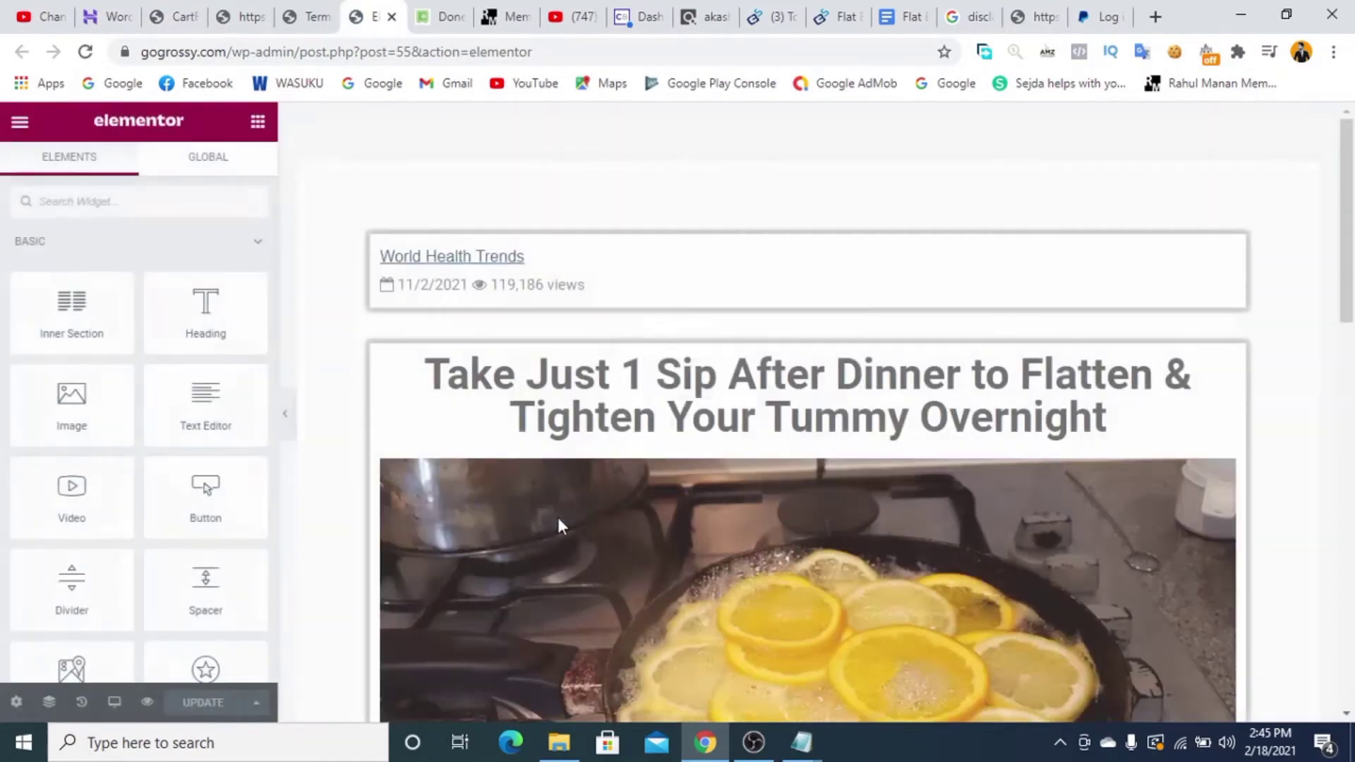
{"action": "scroll", "coordinate": [557, 519], "scroll_direction": "down", "scroll_amount": 8}
{"action": "scroll", "coordinate": [557, 519], "scroll_direction": "down", "scroll_amount": 3}
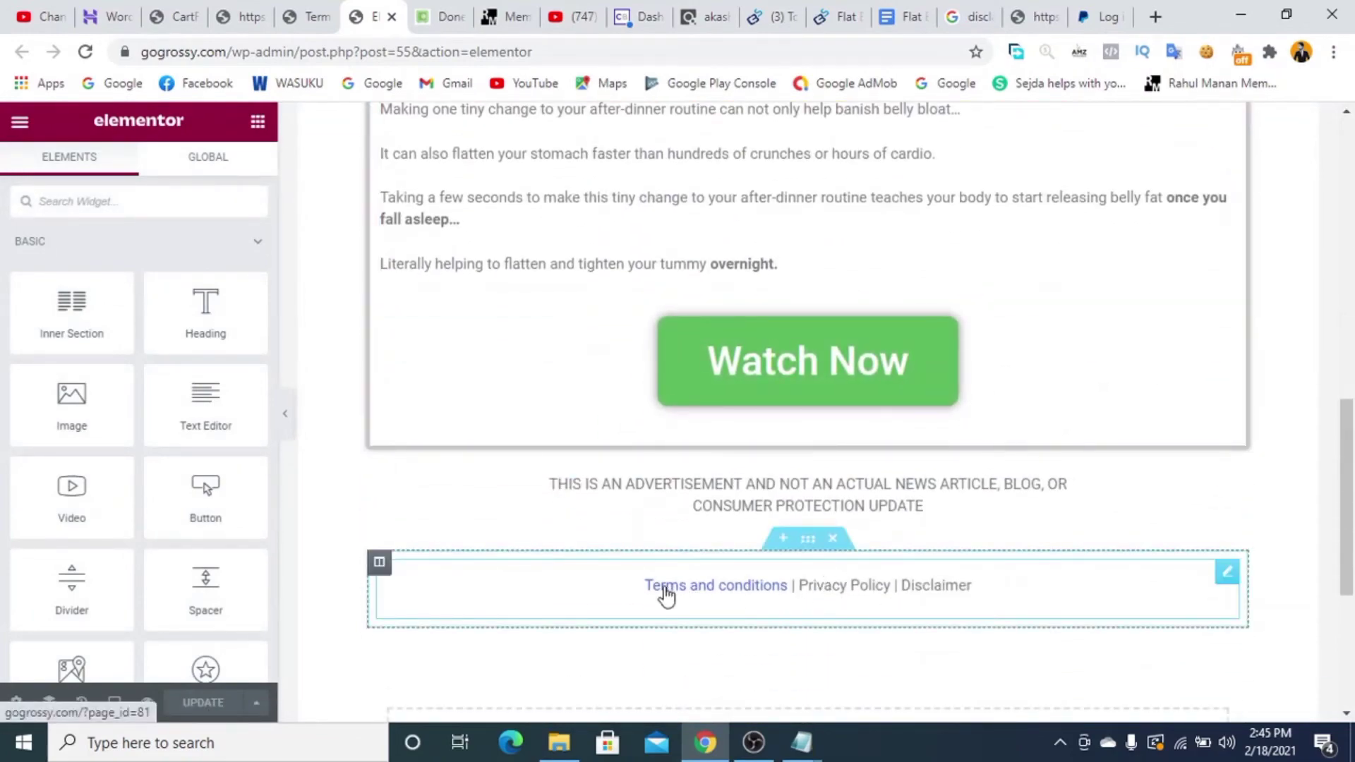
Delete the old Terms, Privacy Policy, Disclaimer footer text and remove the emptied section.
{"action": "left_click", "coordinate": [587, 582]}
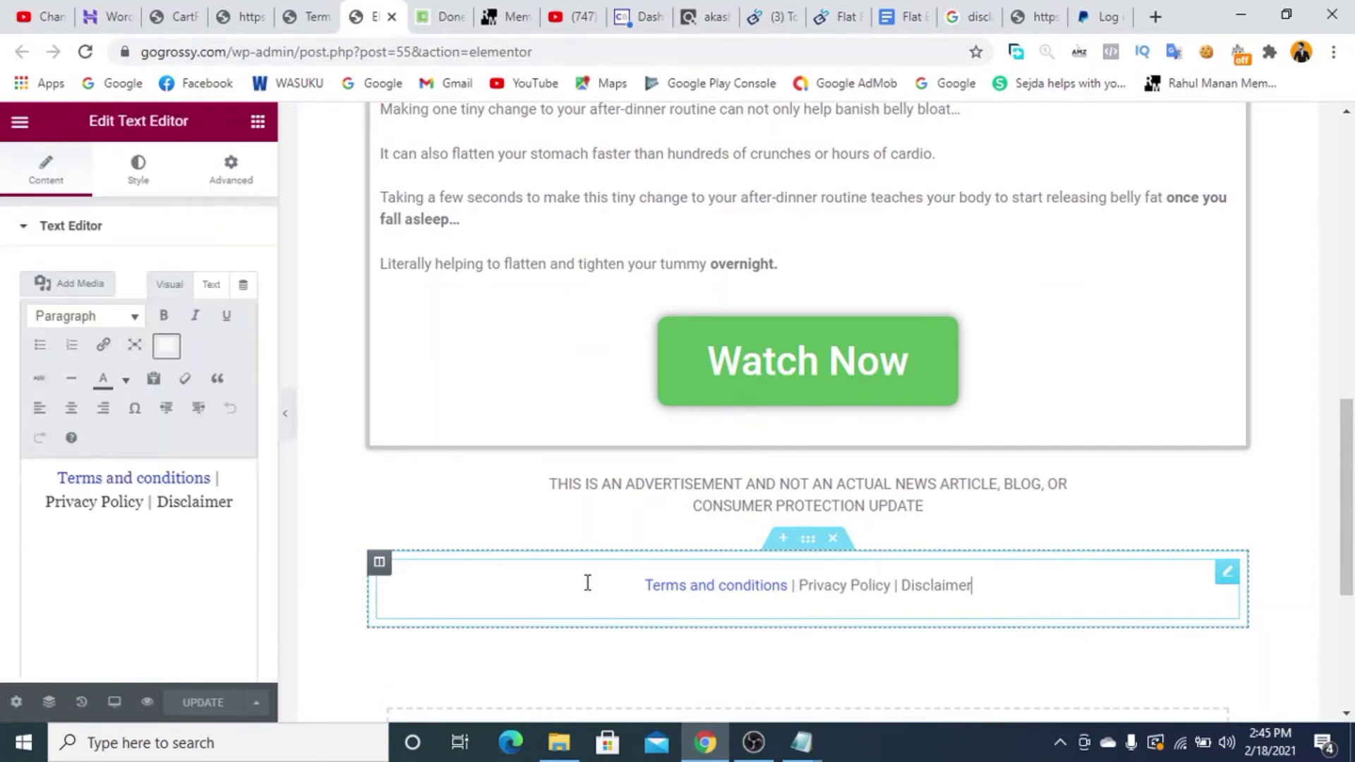
{"action": "left_click", "coordinate": [248, 523]}
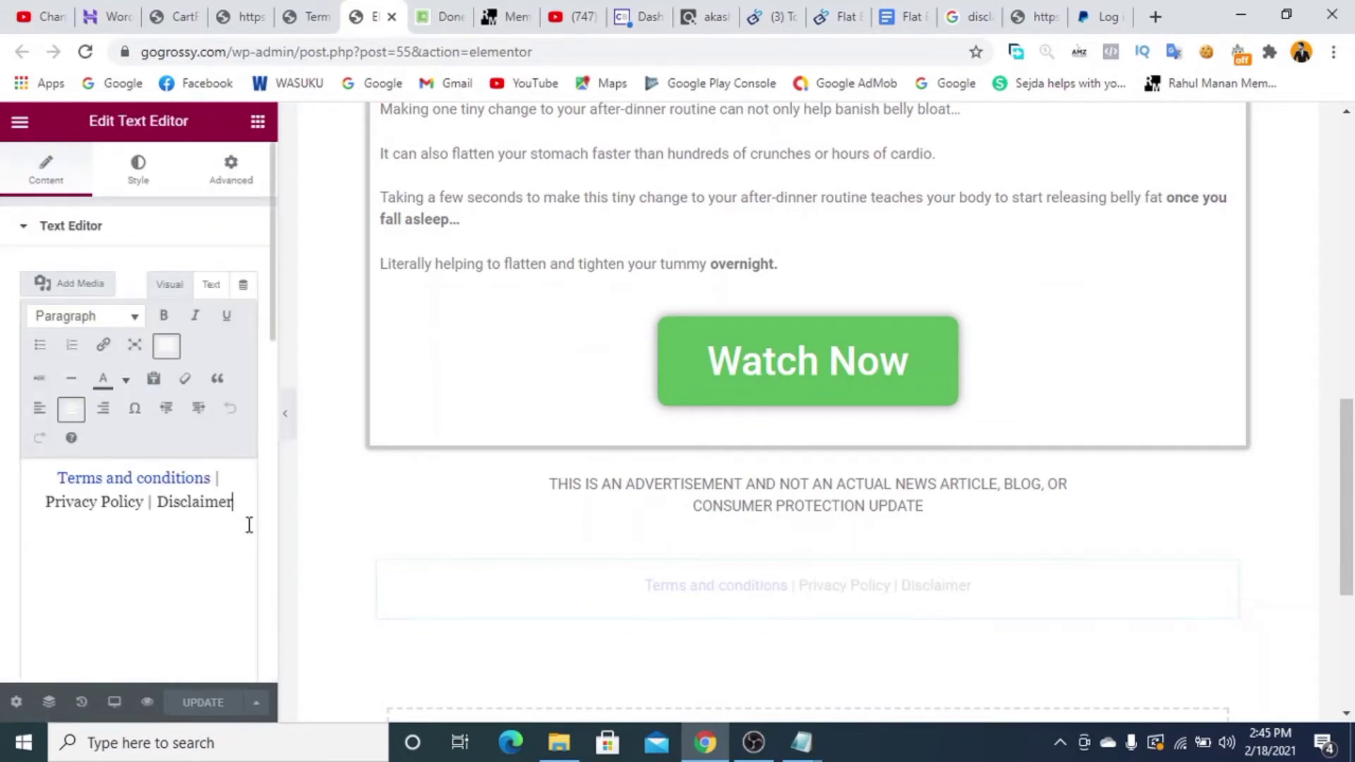
{"action": "key", "text": "ctrl+a"}
{"action": "key", "text": "ctrl+c"}
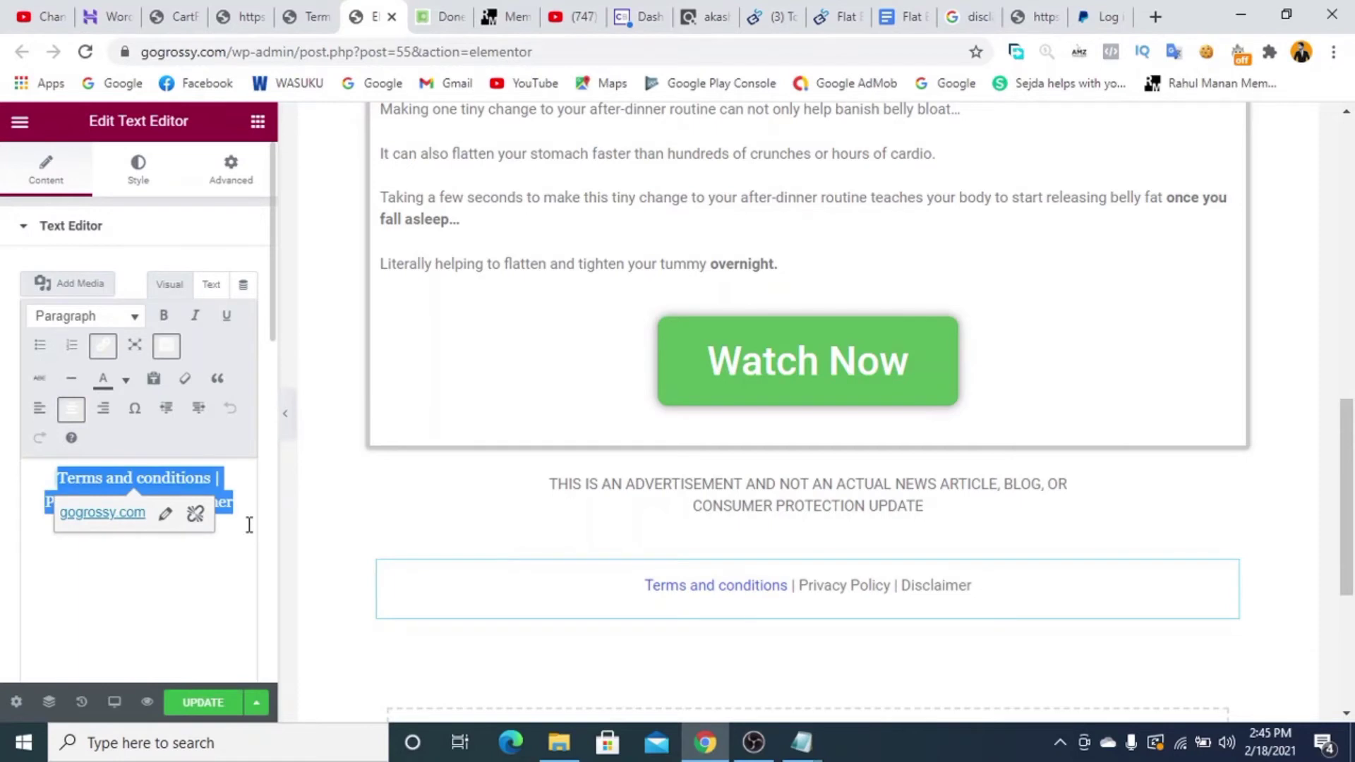
{"action": "key", "text": "BackSpace"}
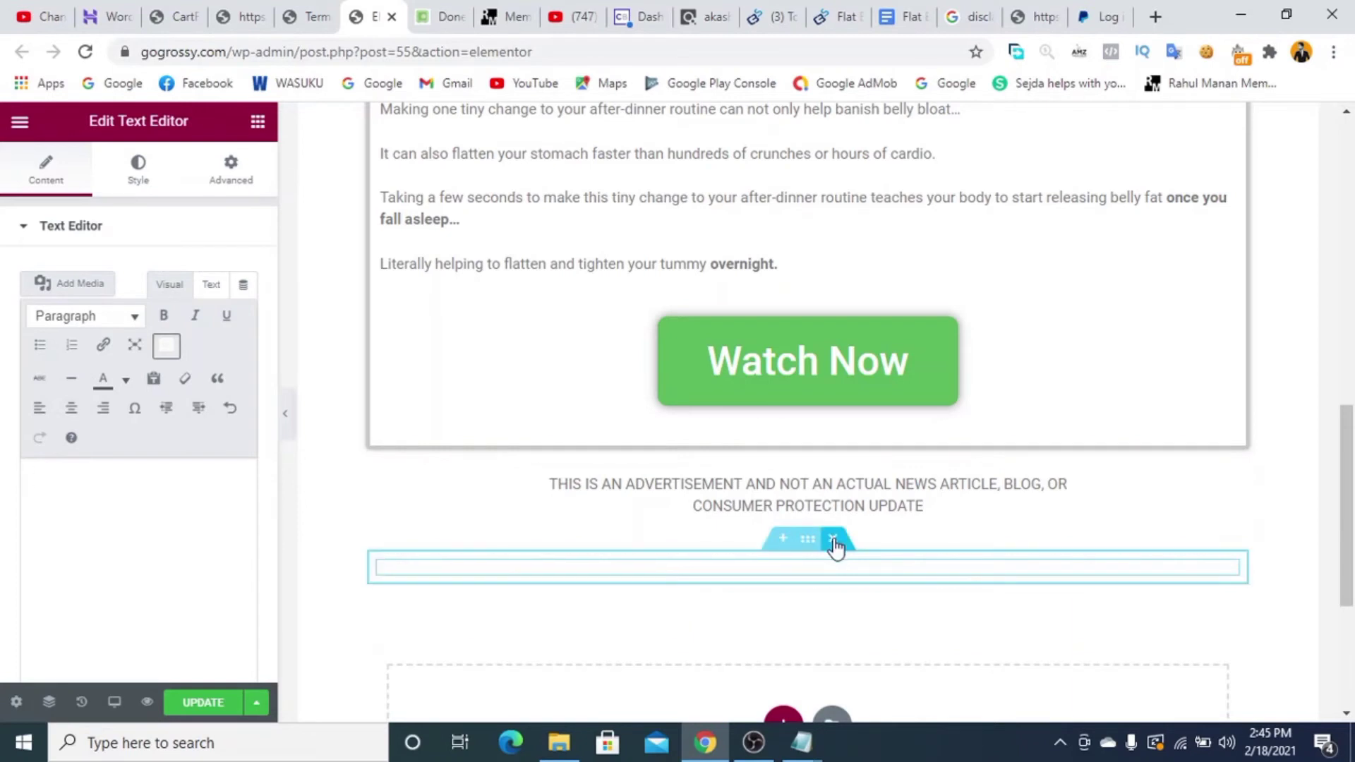
{"action": "left_click", "coordinate": [833, 540]}
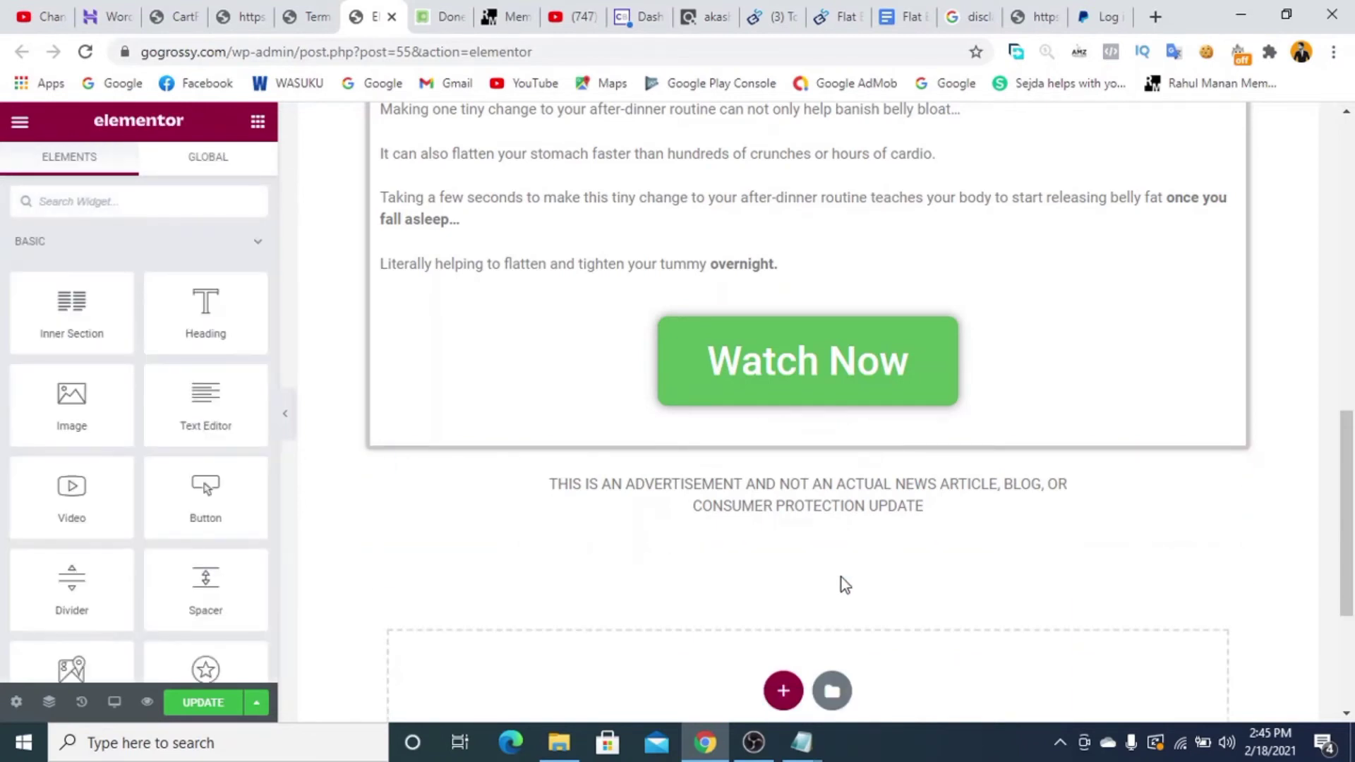
Add a one-column section below the advertisement disclaimer and drop a Text Editor widget into it.
{"action": "scroll", "coordinate": [842, 578], "scroll_direction": "down", "scroll_amount": 1}
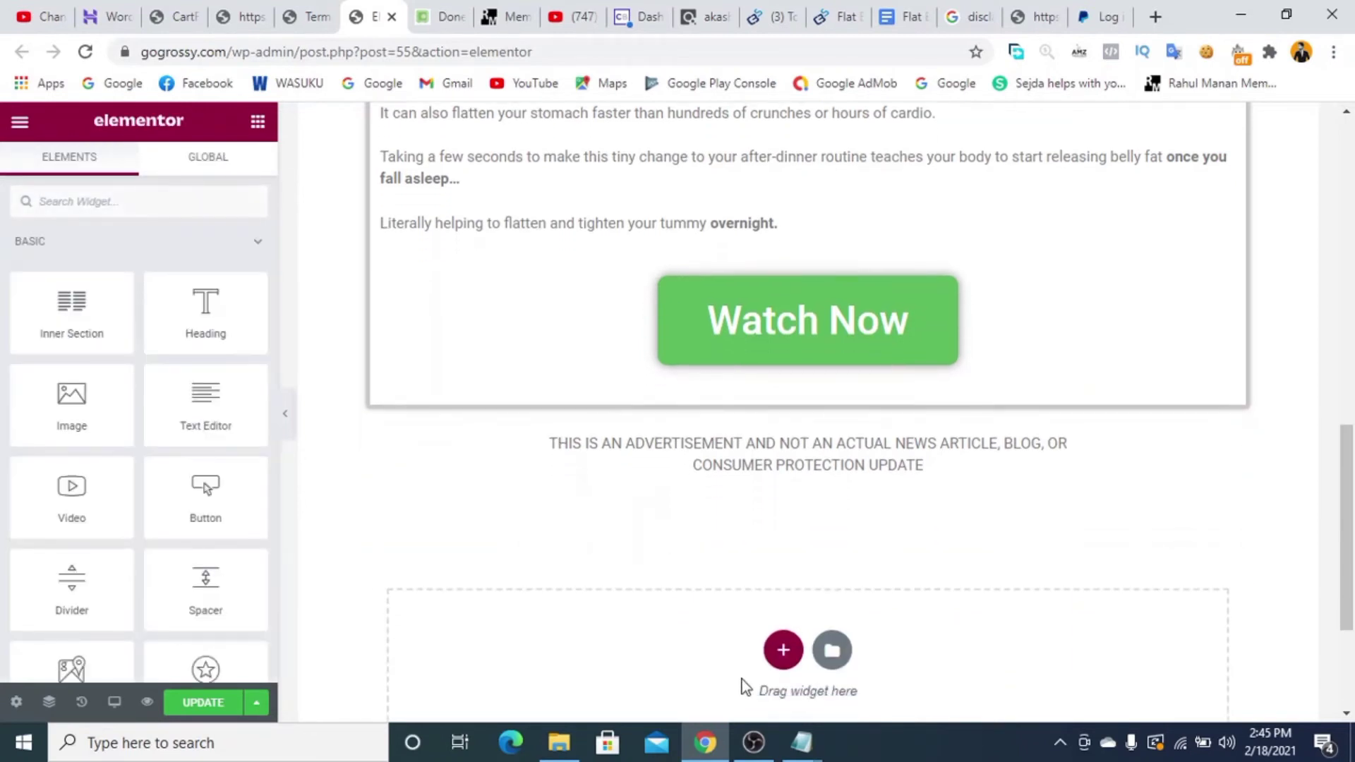
{"action": "left_click", "coordinate": [784, 651]}
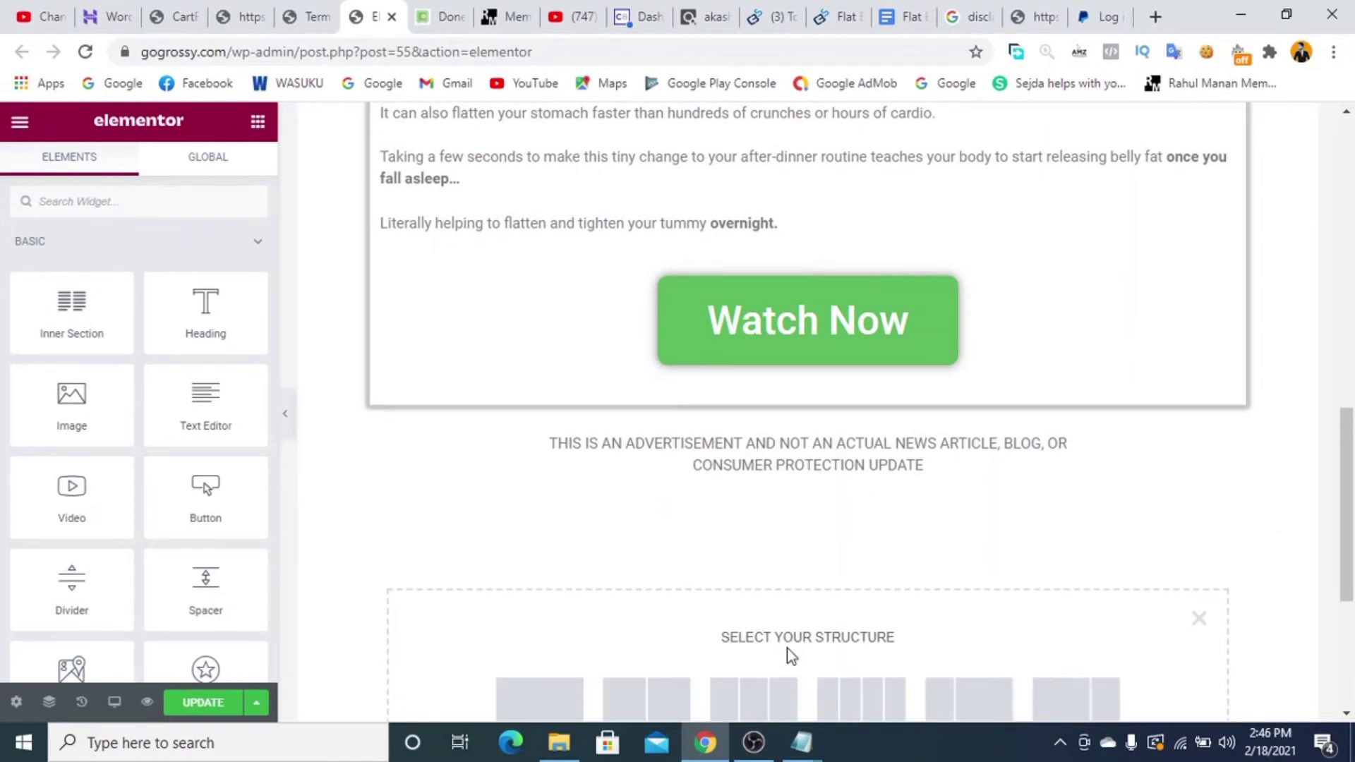
{"action": "left_click", "coordinate": [549, 708]}
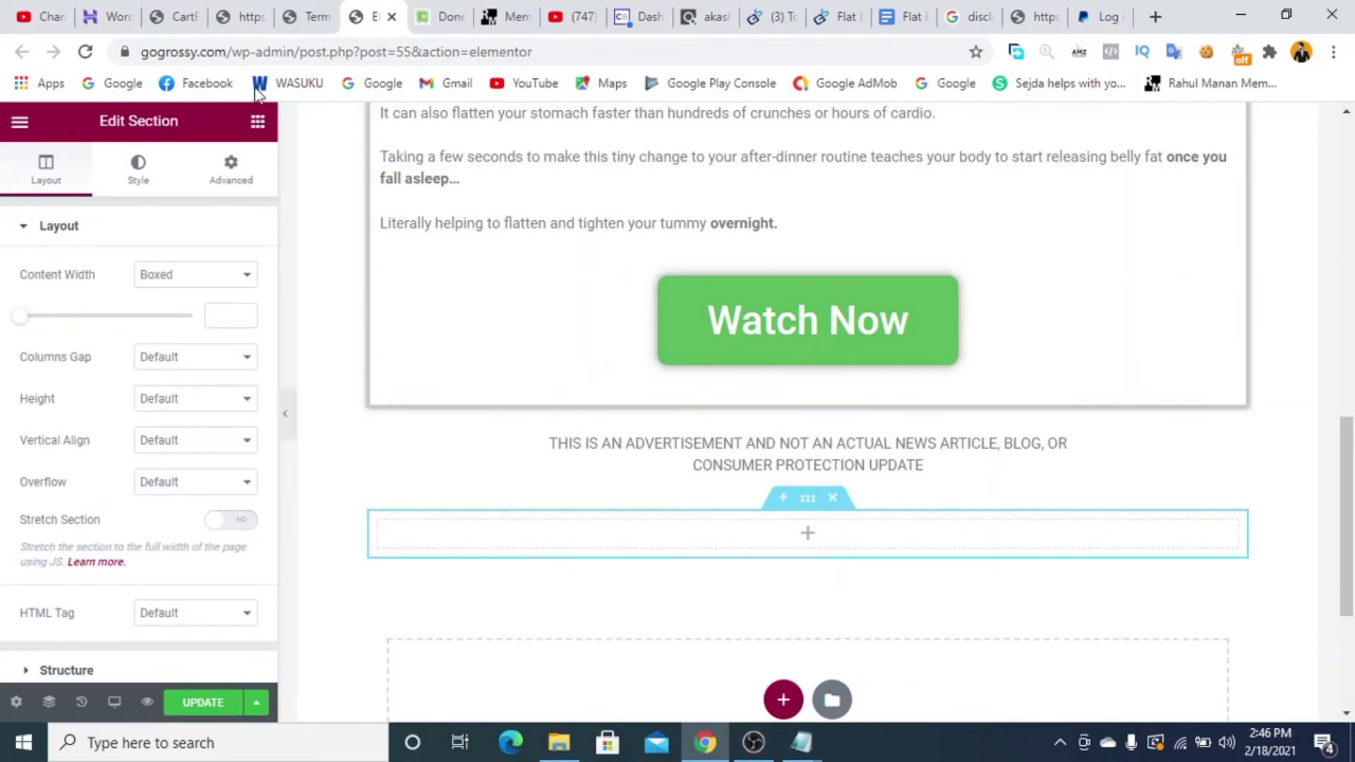
{"action": "left_click", "coordinate": [257, 125]}
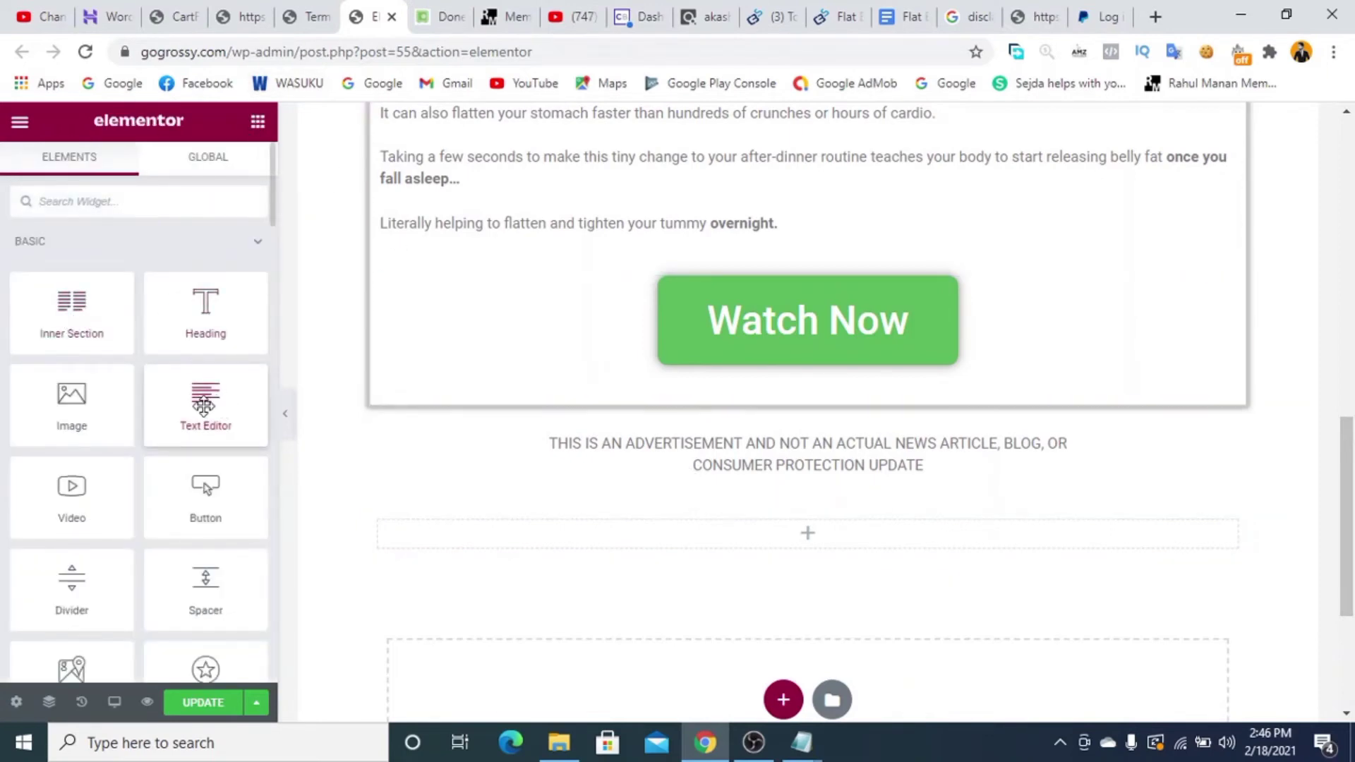
{"action": "left_click_drag", "start_coordinate": [203, 406], "coordinate": [592, 528]}
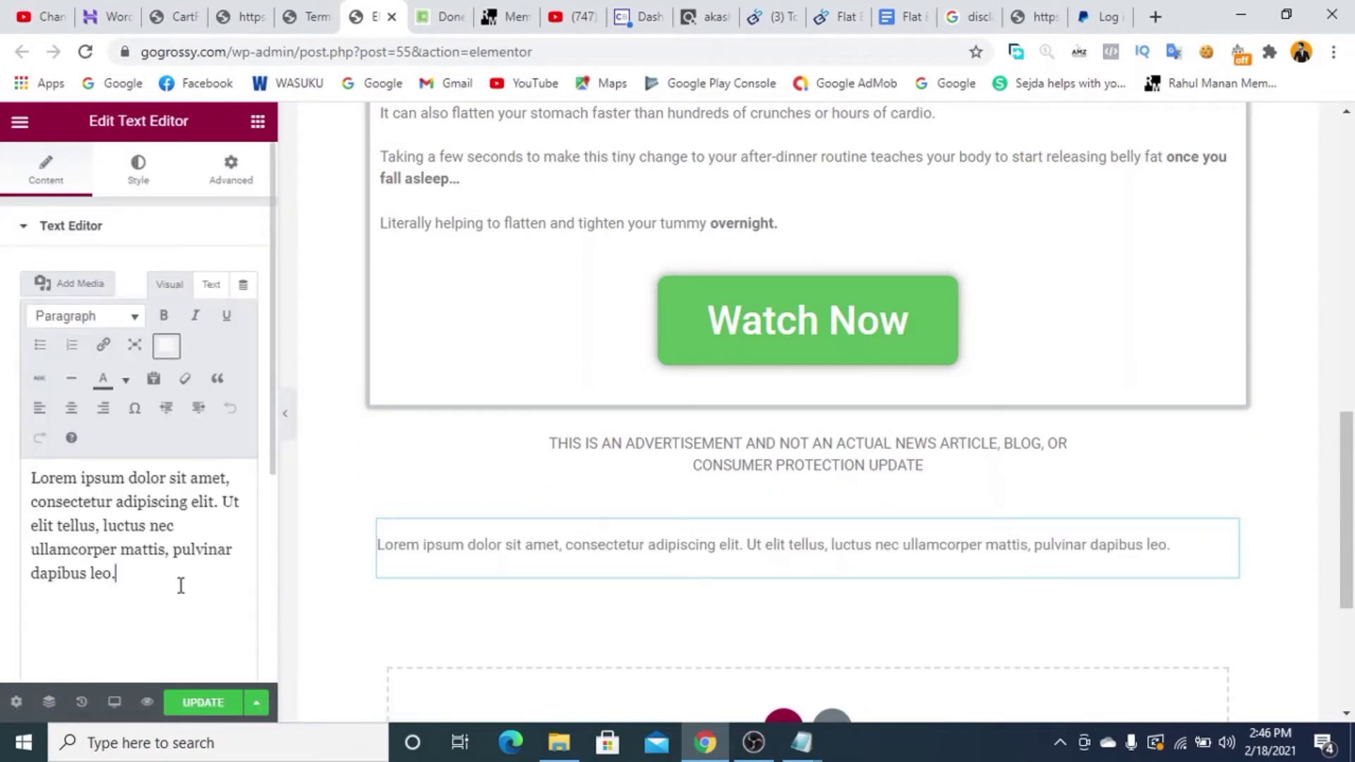
Replace the Lorem ipsum placeholder with an unlinked 'Terms and conditions | Privacy Policy | Disclaimer' line.
{"action": "key", "text": "ctrl+a"}
{"action": "key", "text": "BackSpace"}
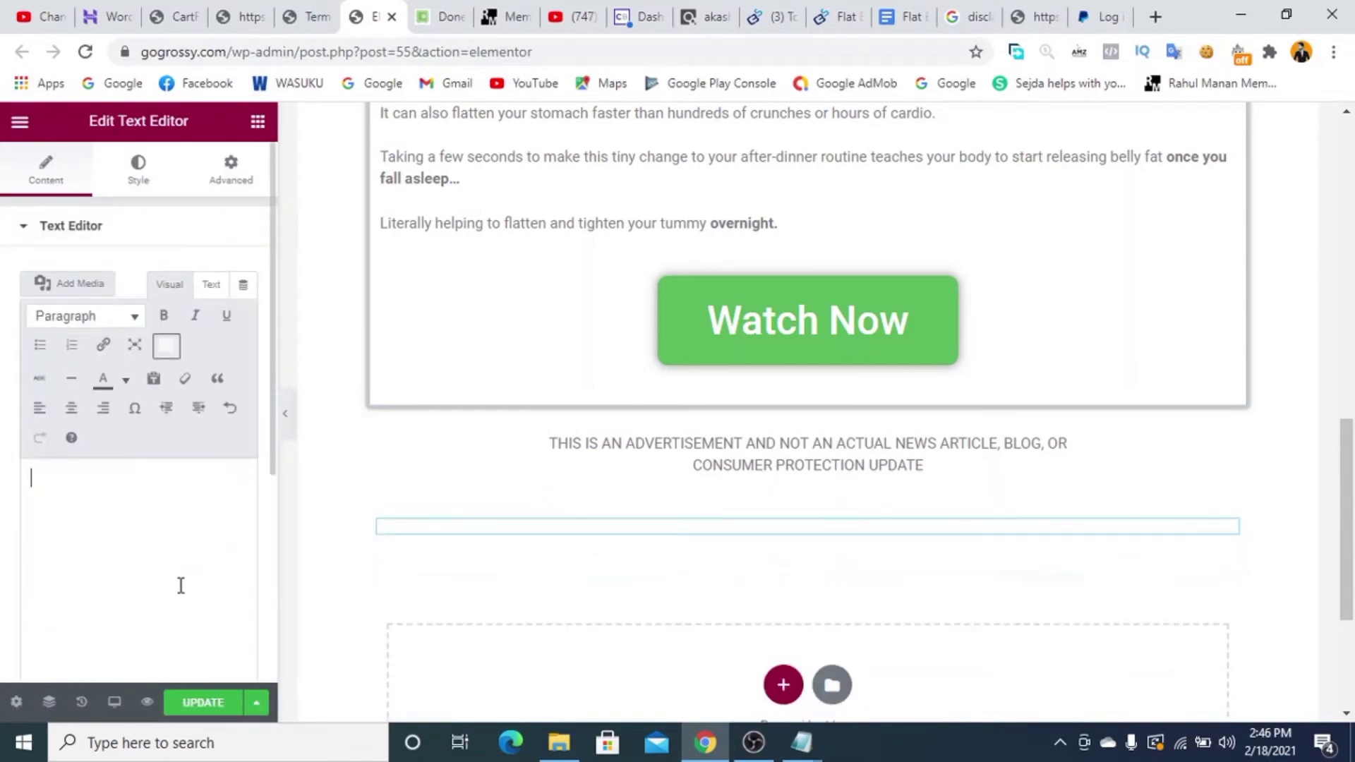
{"action": "key", "text": "ctrl+v"}
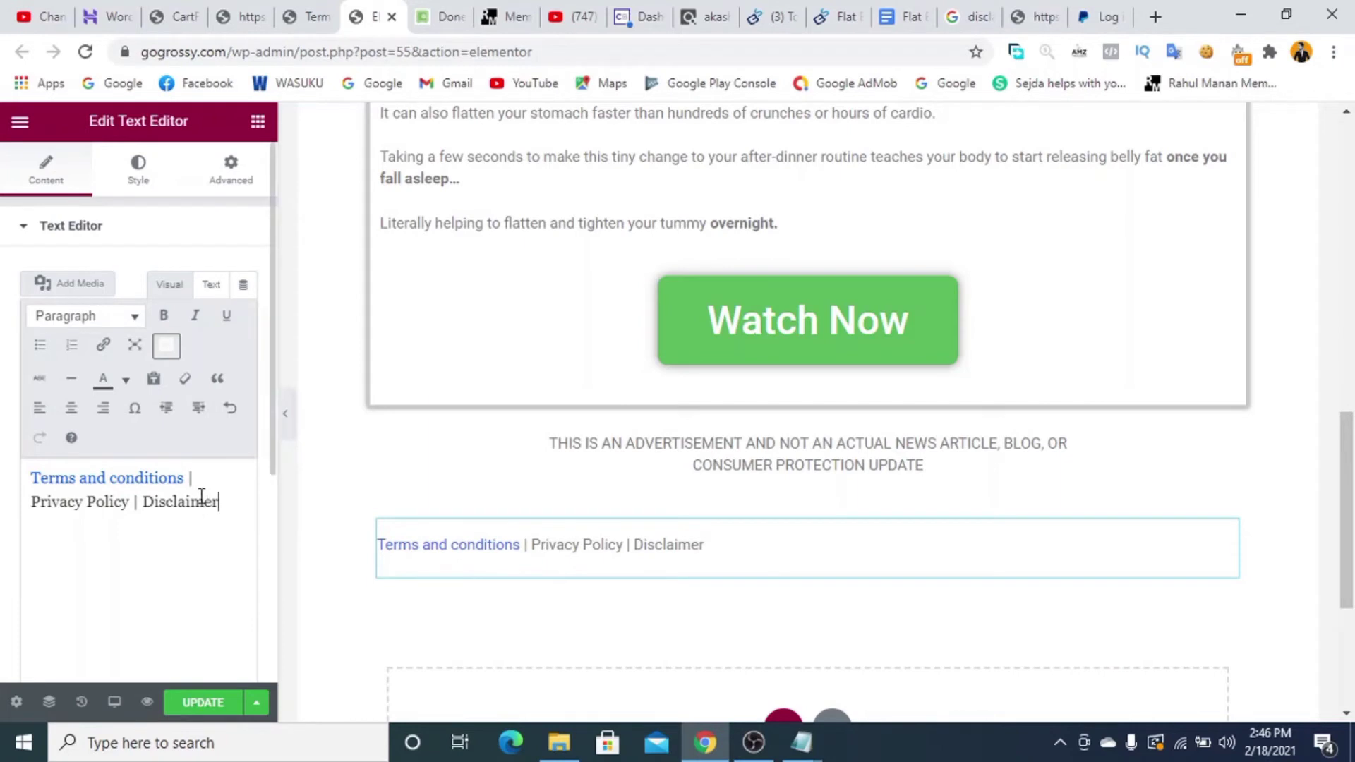
{"action": "left_click_drag", "start_coordinate": [184, 481], "coordinate": [26, 466]}
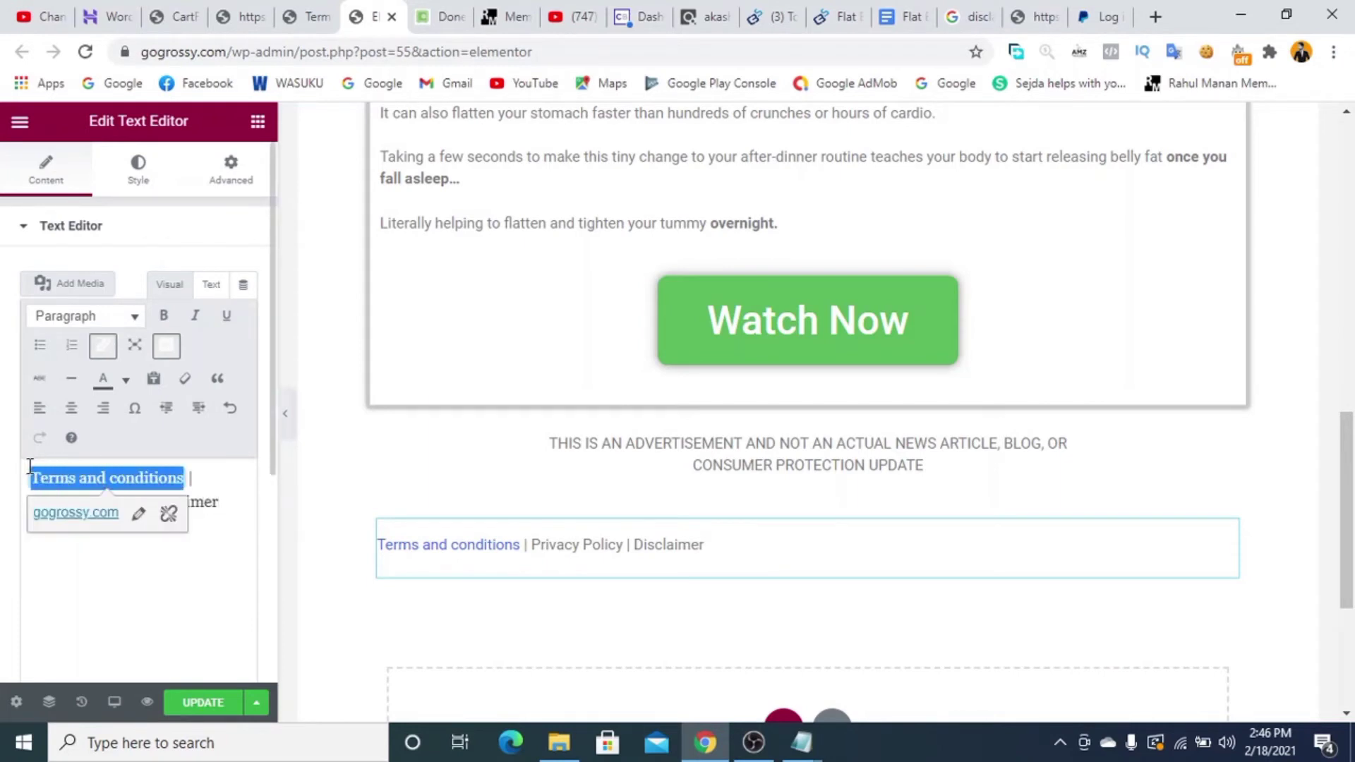
{"action": "left_click", "coordinate": [136, 513]}
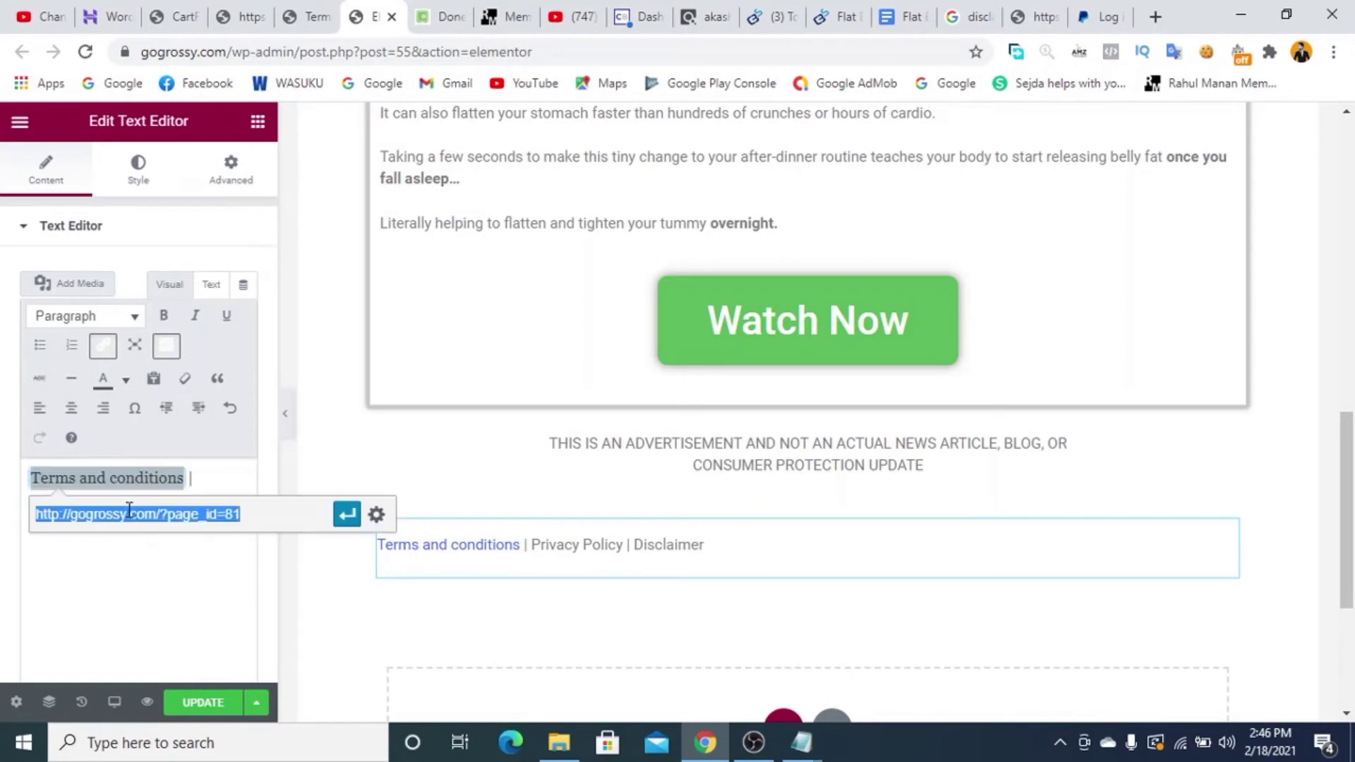
{"action": "key", "text": "BackSpace"}
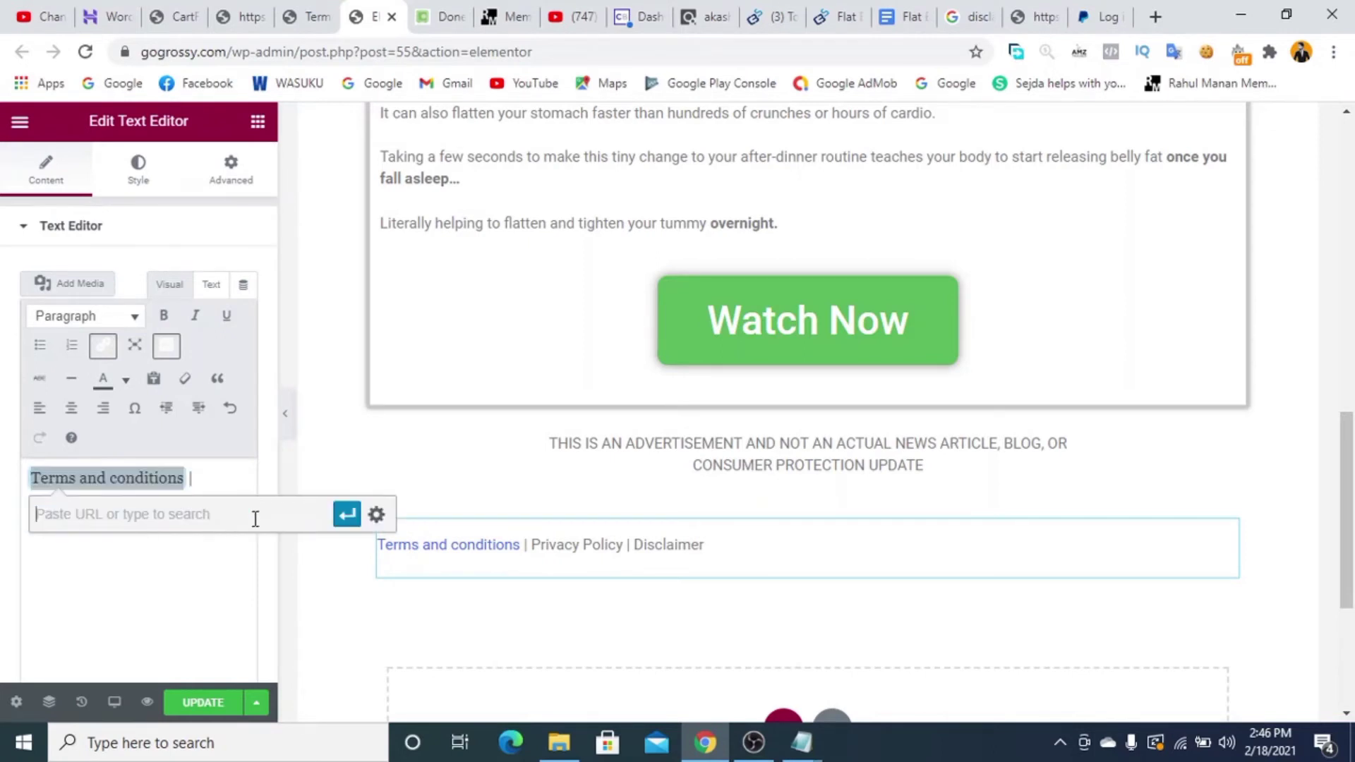
{"action": "key", "text": "Return"}
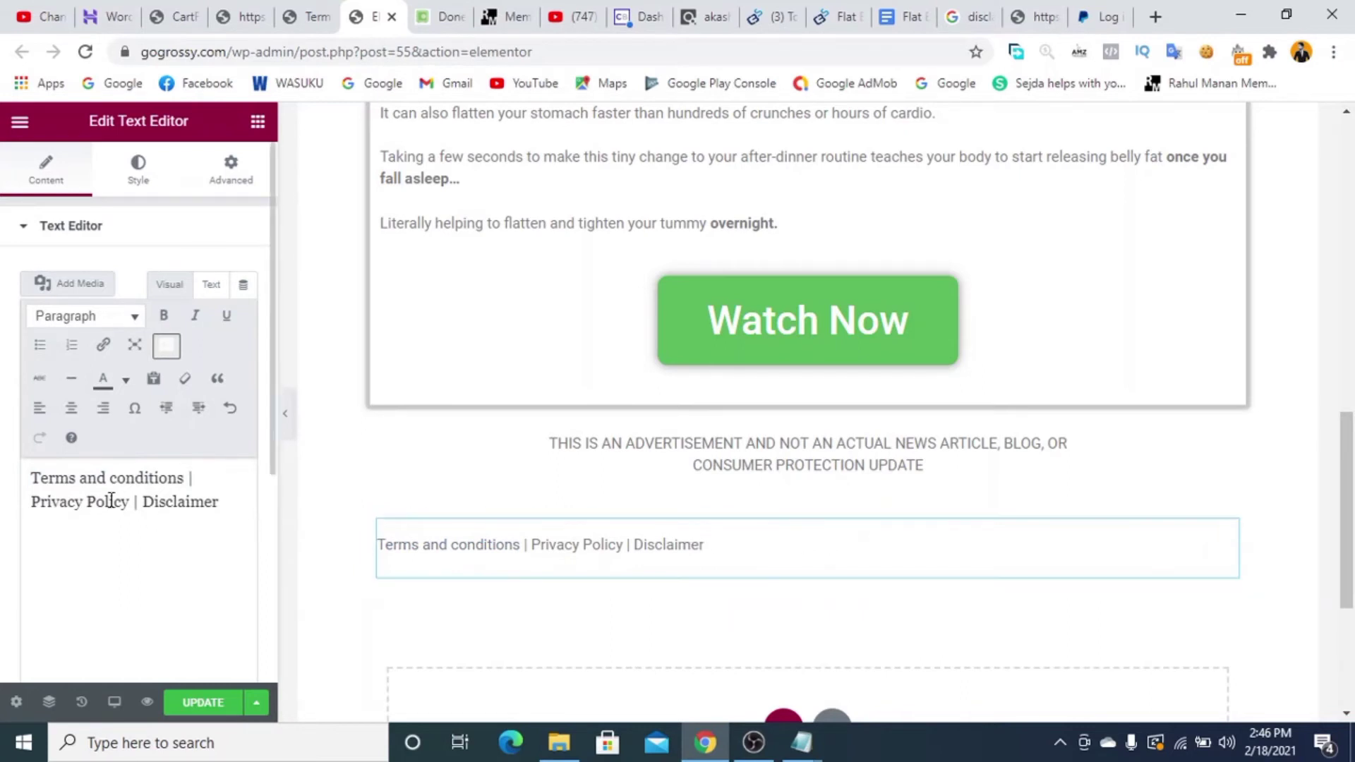
Centre the footer line, save the page, and select 'Terms and conditions' for linking.
{"action": "left_click", "coordinate": [72, 415]}
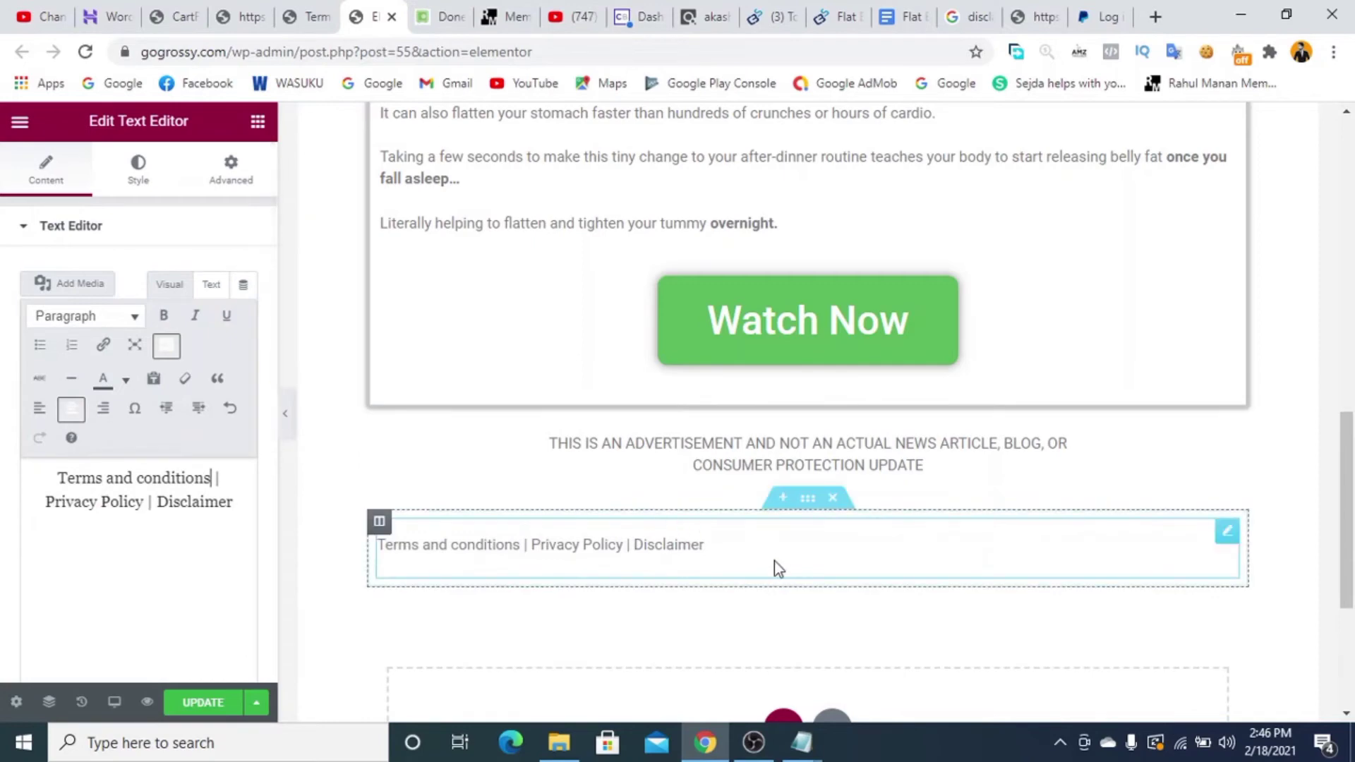
{"action": "left_click", "coordinate": [203, 707]}
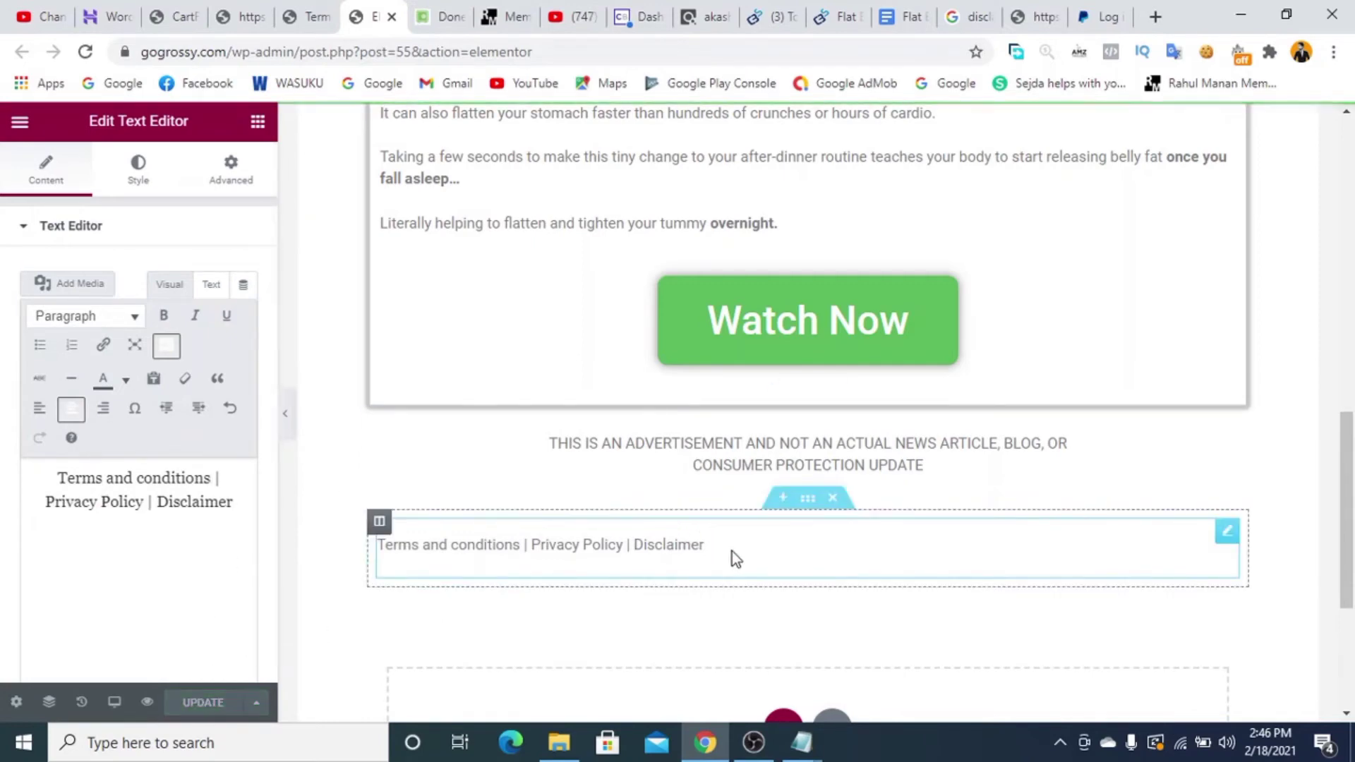
{"action": "left_click", "coordinate": [753, 551]}
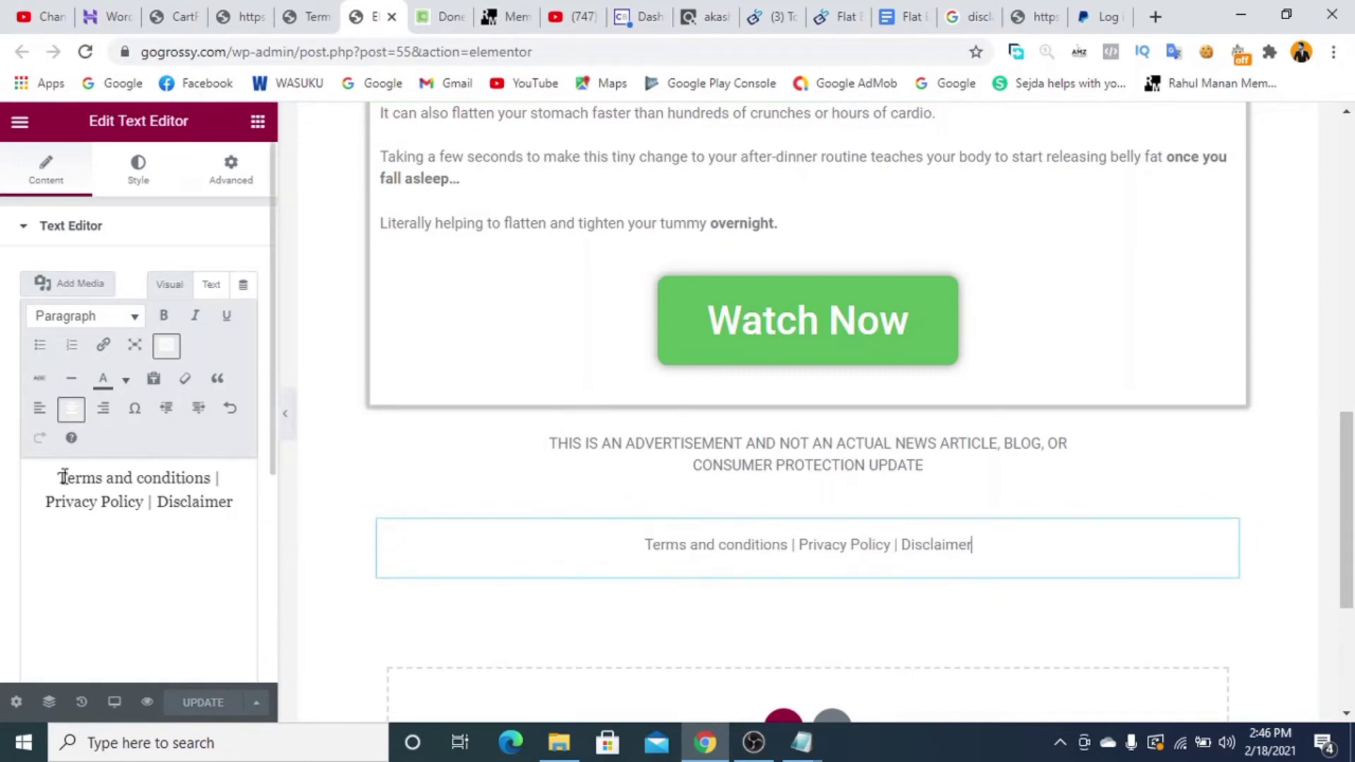
{"action": "left_click_drag", "start_coordinate": [62, 477], "coordinate": [205, 473]}
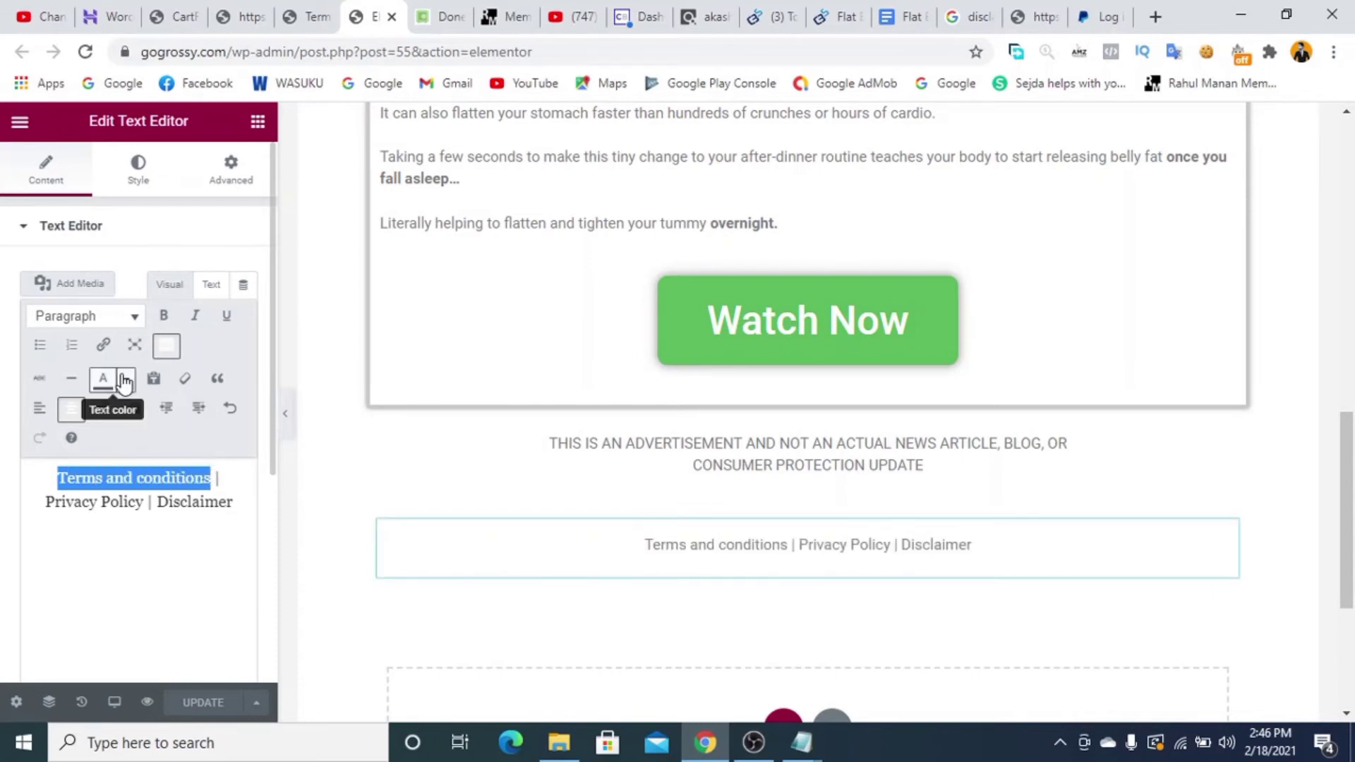
{"action": "left_click", "coordinate": [103, 351]}
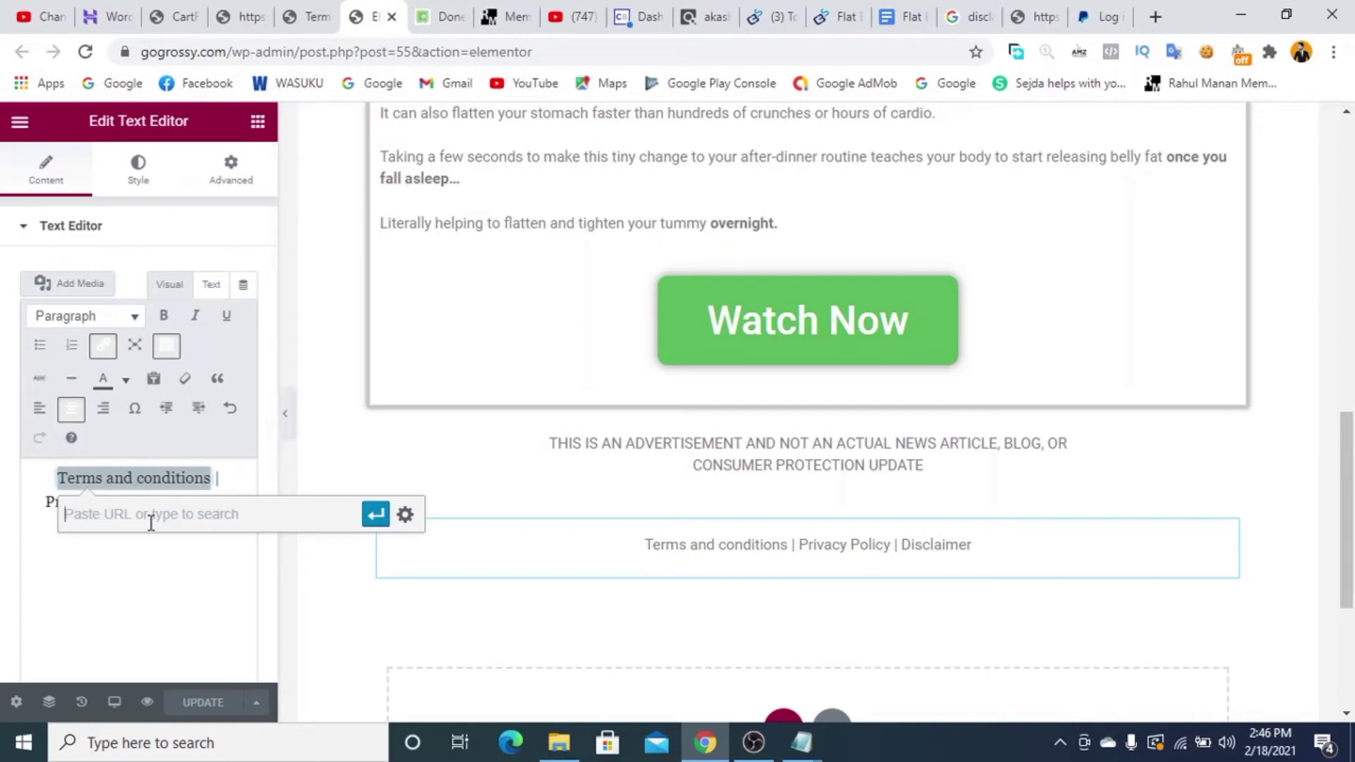
Copy the published Terms And Conditions page's URL from the WordPress admin.
{"action": "left_click", "coordinate": [182, 17]}
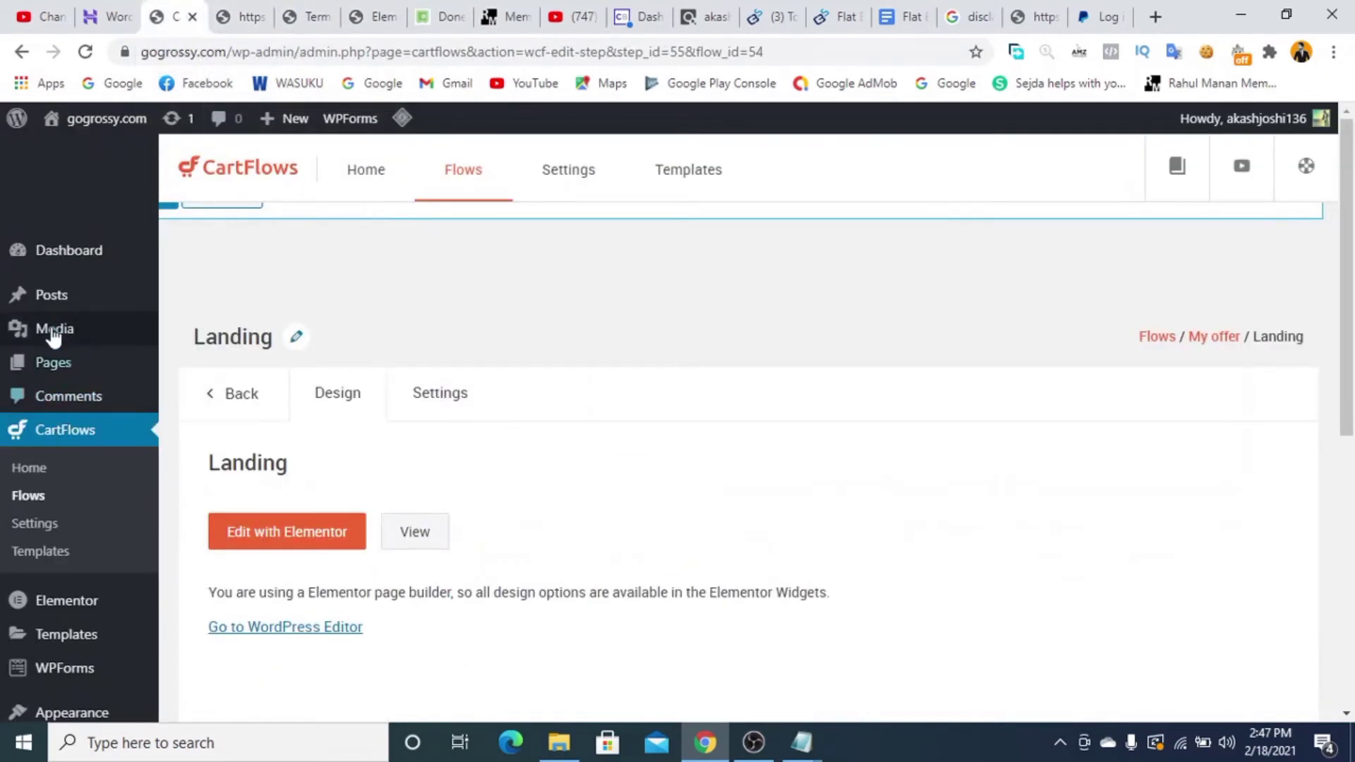
{"action": "left_click", "coordinate": [62, 370]}
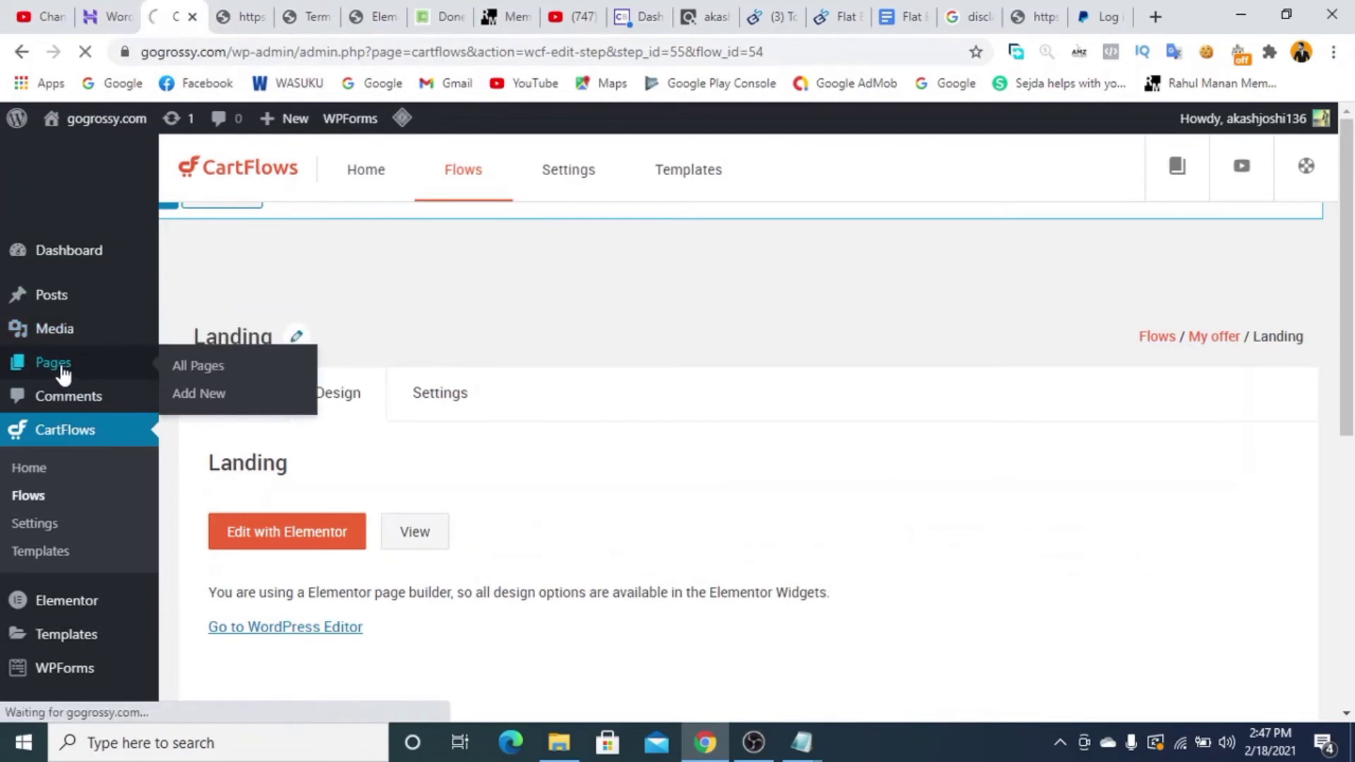
{"action": "scroll", "coordinate": [574, 592], "scroll_direction": "down", "scroll_amount": 3}
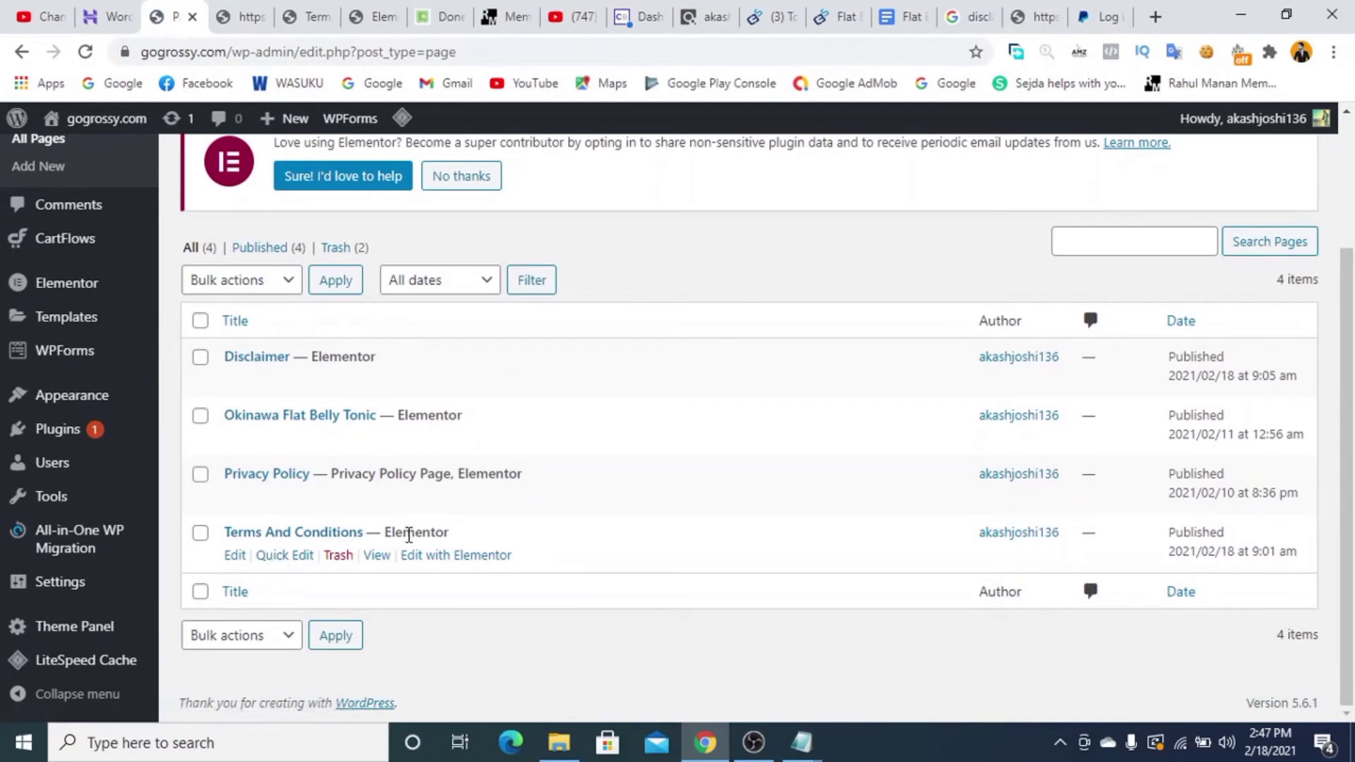
{"action": "left_click", "coordinate": [235, 556]}
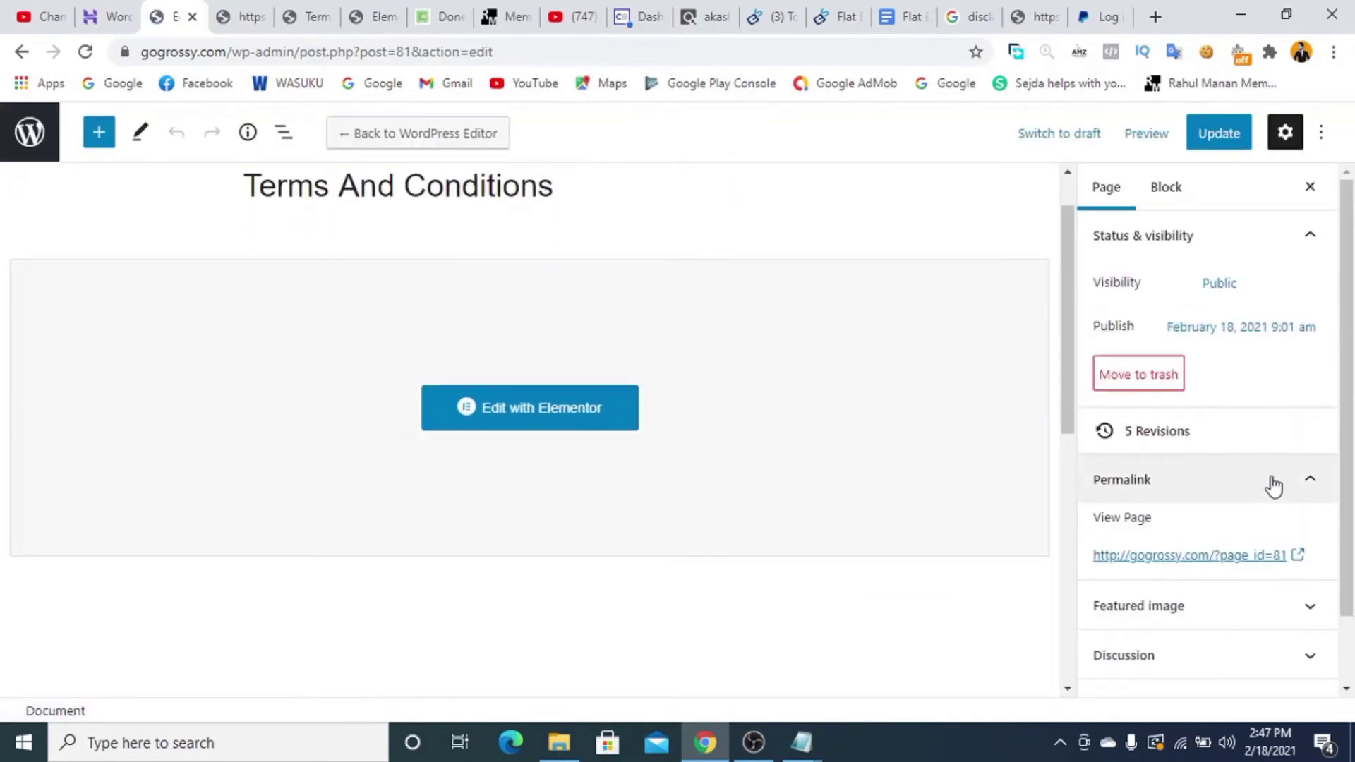
{"action": "left_click", "coordinate": [1230, 561]}
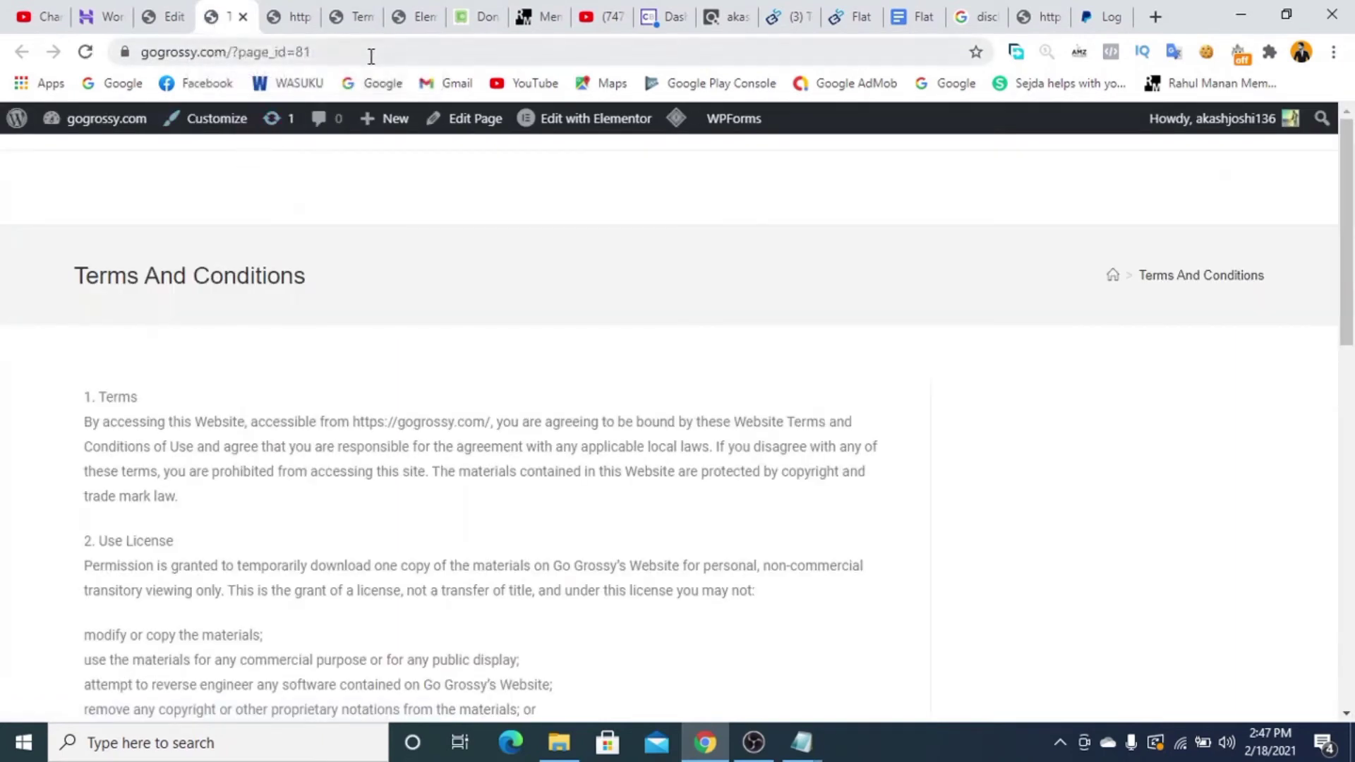
{"action": "left_click", "coordinate": [371, 55]}
{"action": "key", "text": "ctrl+c"}
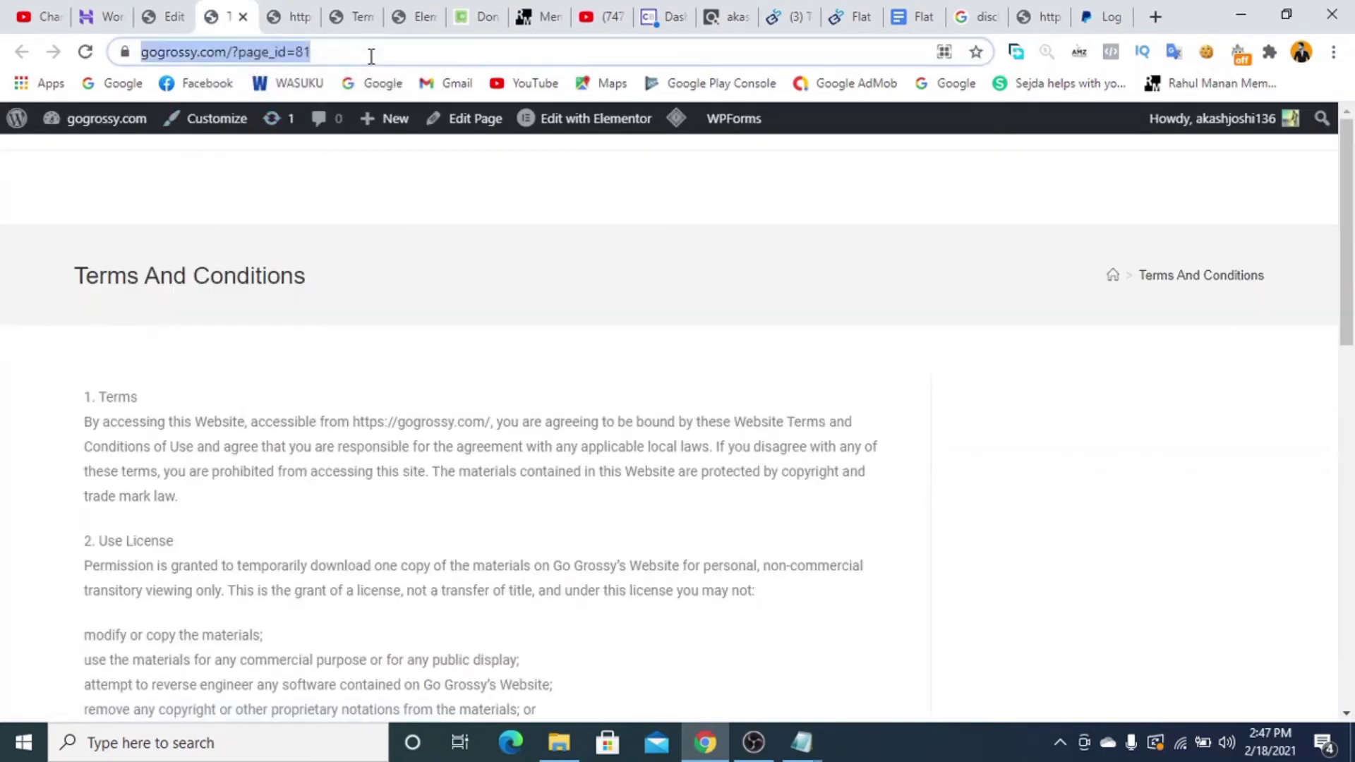
{"action": "left_click", "coordinate": [353, 19]}
{"action": "left_click", "coordinate": [413, 17]}
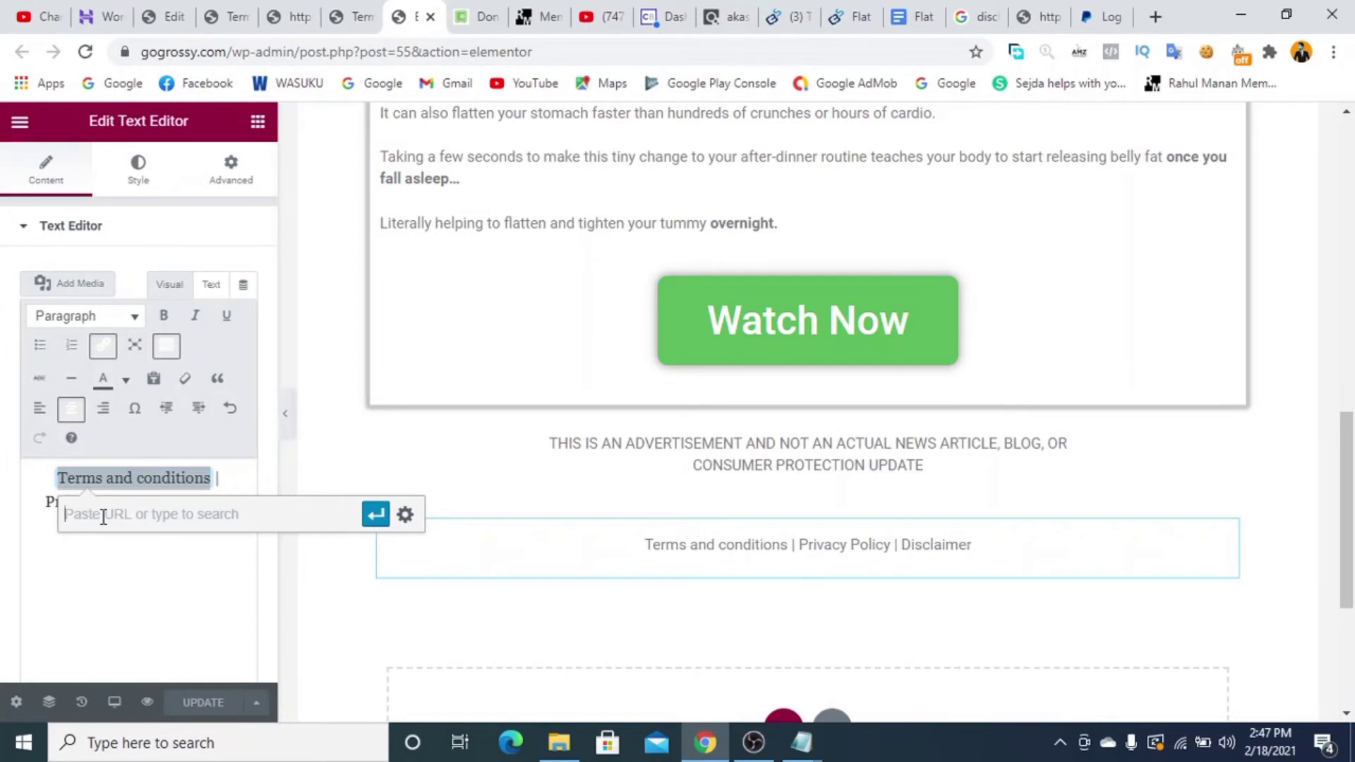
{"action": "key", "text": "ctrl+v"}
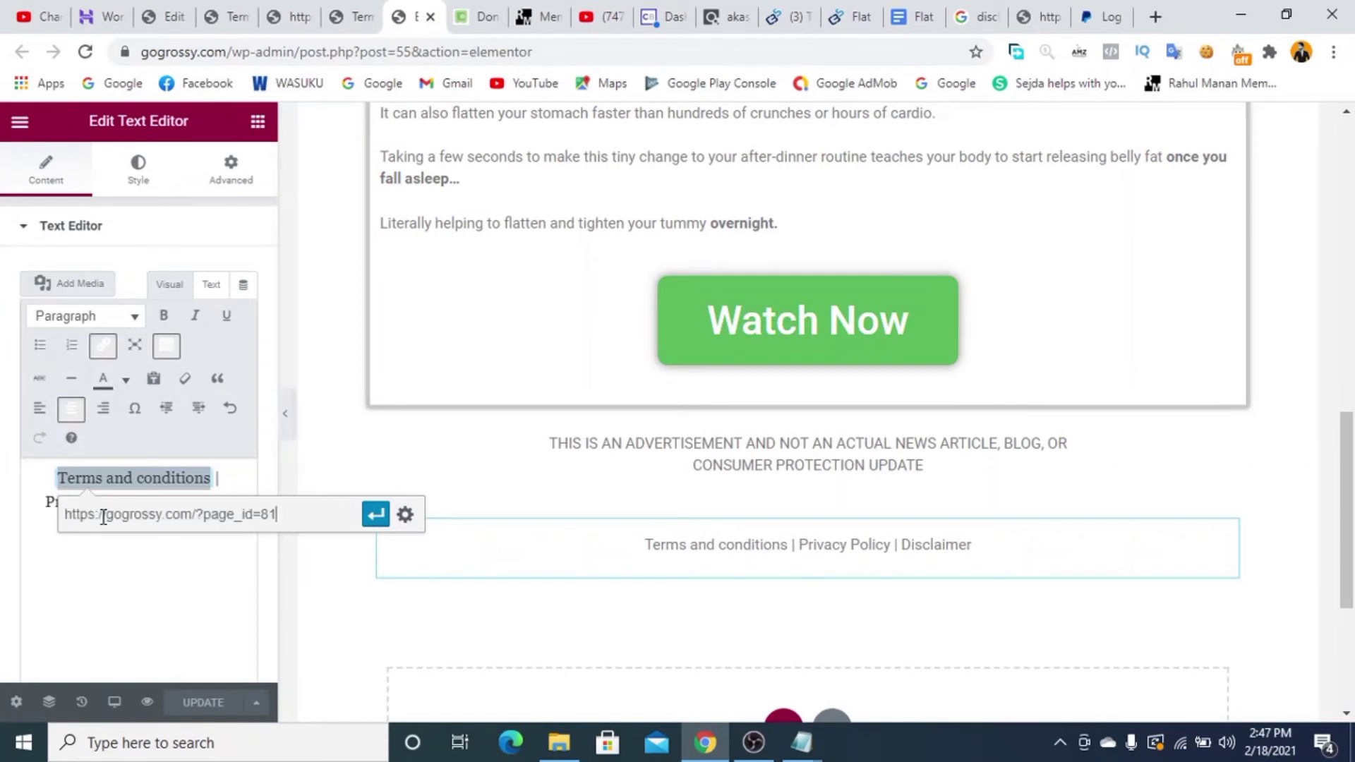
{"action": "left_click", "coordinate": [376, 515]}
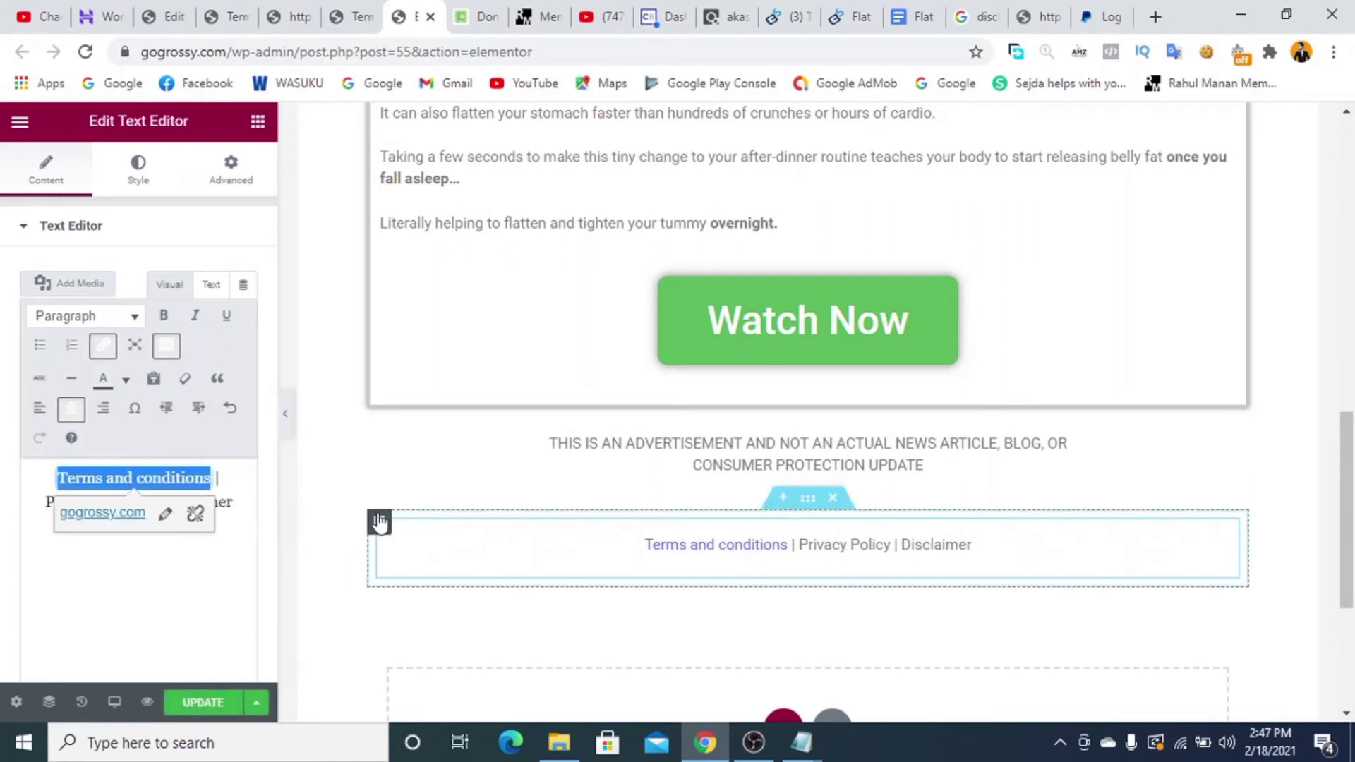
{"action": "left_click", "coordinate": [239, 557]}
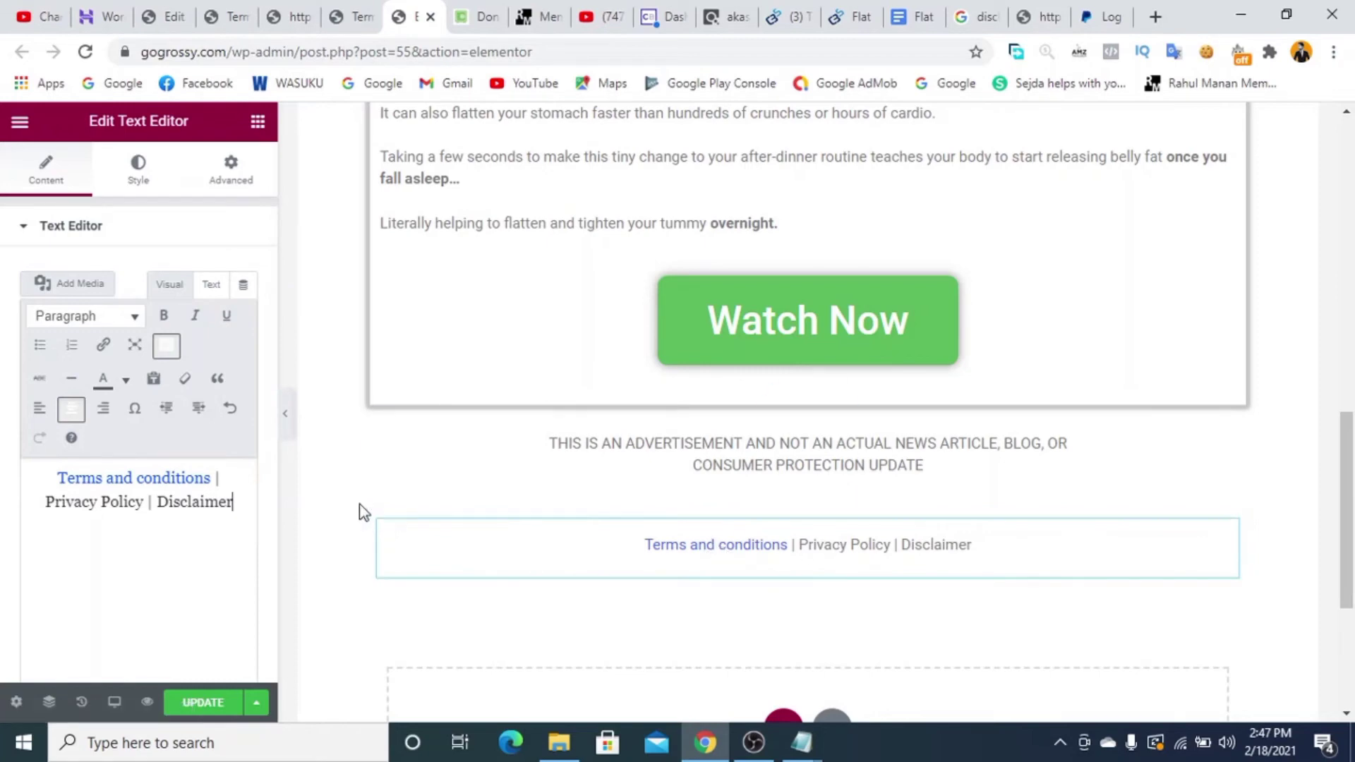
Select 'Privacy Policy' in the footer for linking and open the Privacy Policy page editor.
{"action": "left_click_drag", "start_coordinate": [48, 501], "coordinate": [146, 502]}
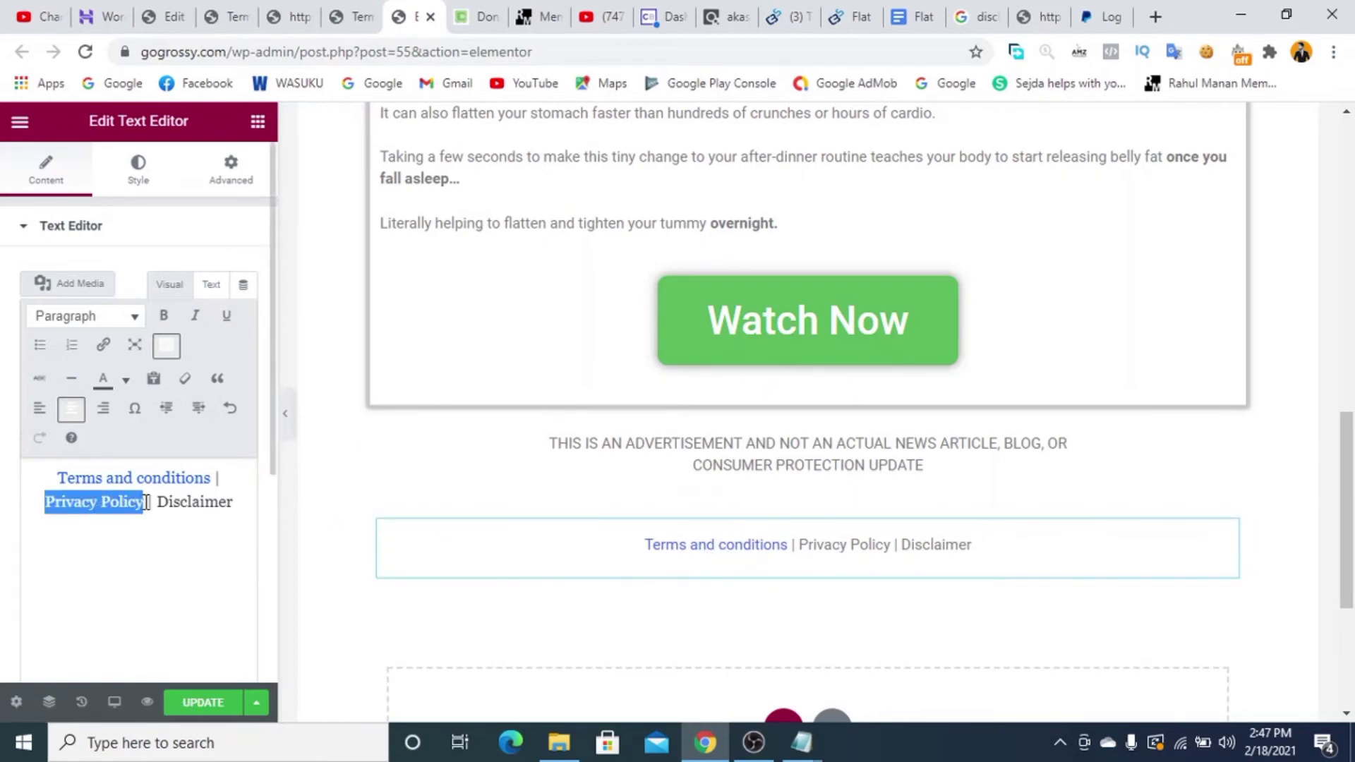
{"action": "left_click", "coordinate": [102, 349]}
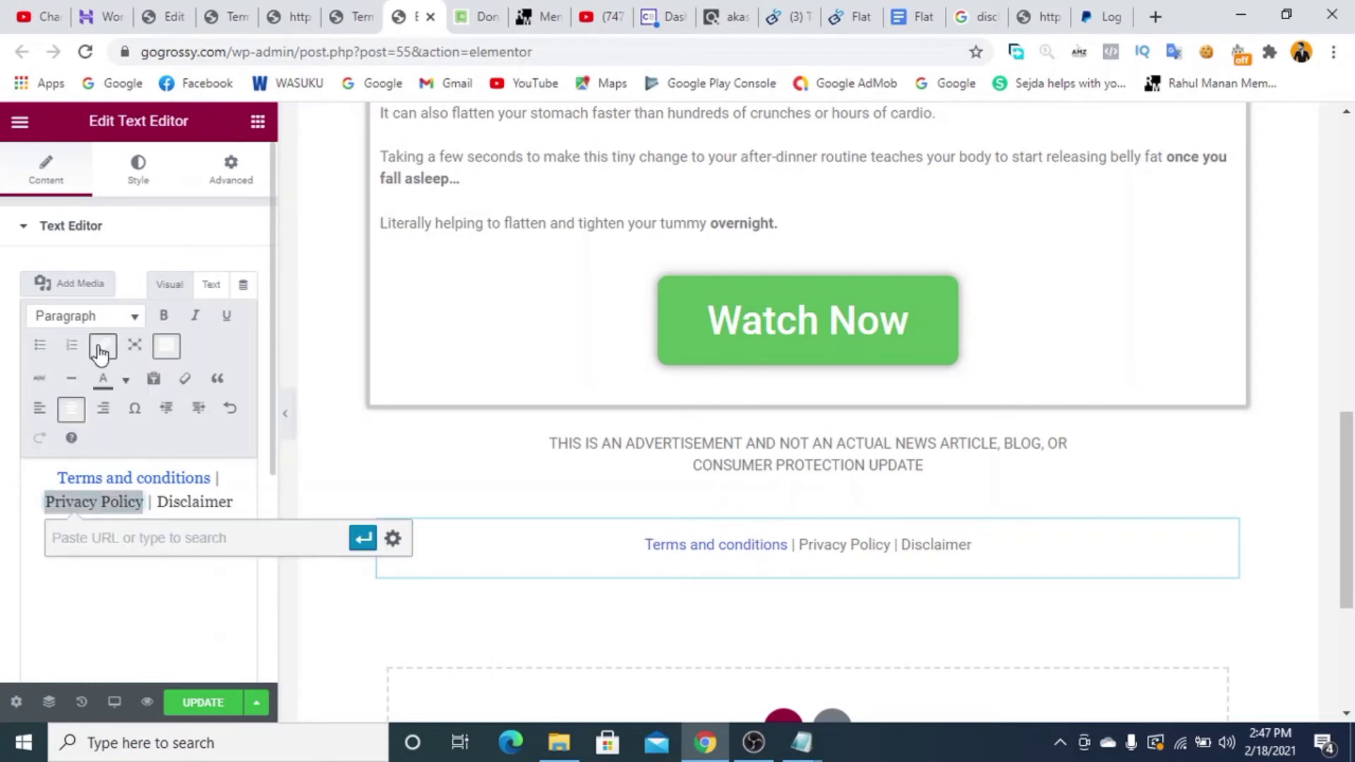
{"action": "left_click", "coordinate": [156, 22]}
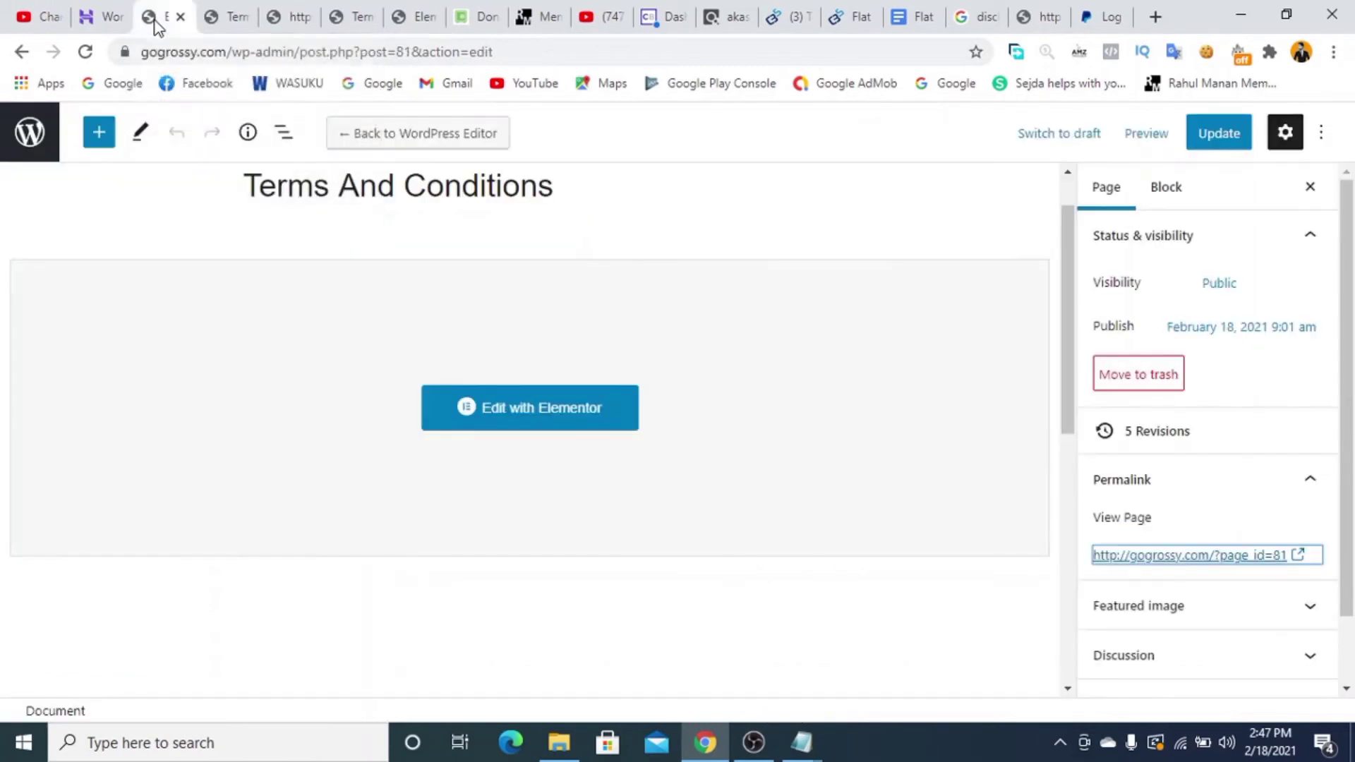
{"action": "left_click", "coordinate": [19, 53]}
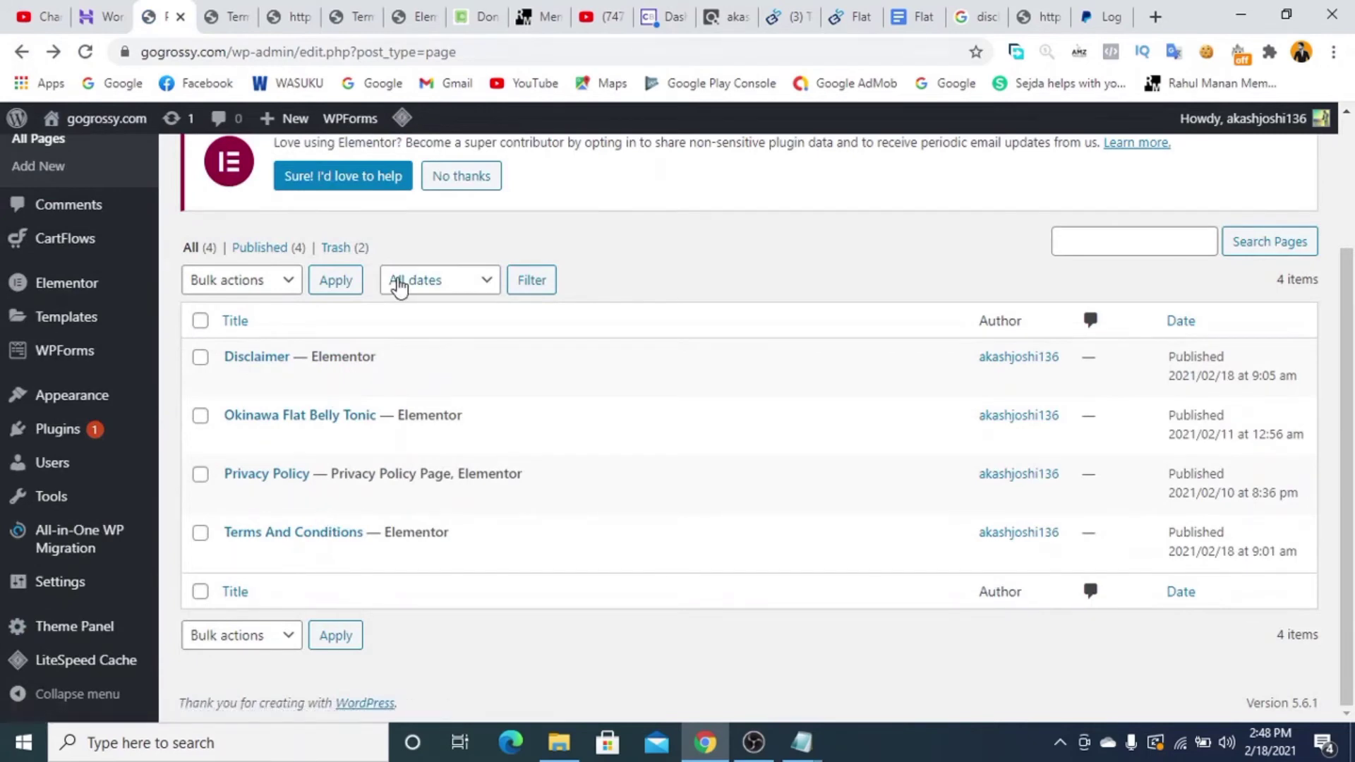
{"action": "left_click", "coordinate": [436, 13]}
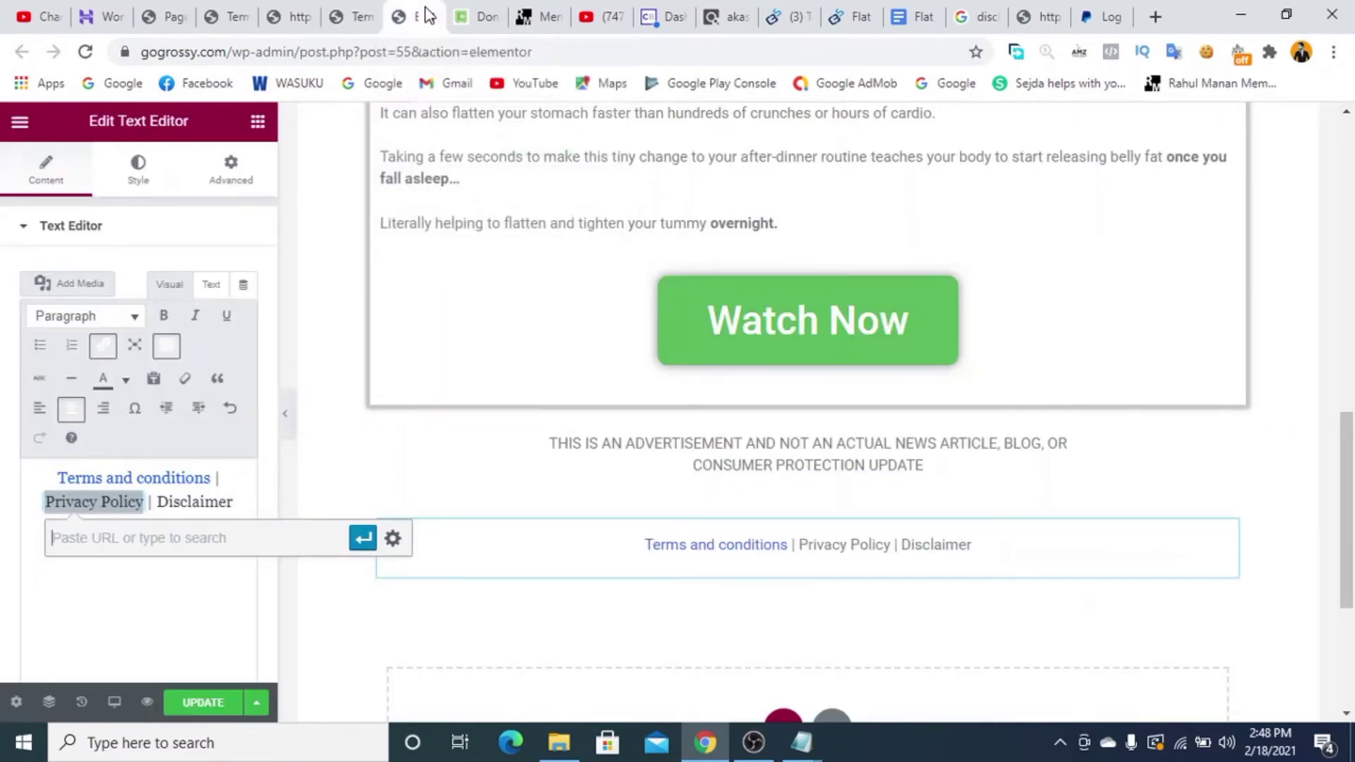
{"action": "left_click", "coordinate": [156, 14]}
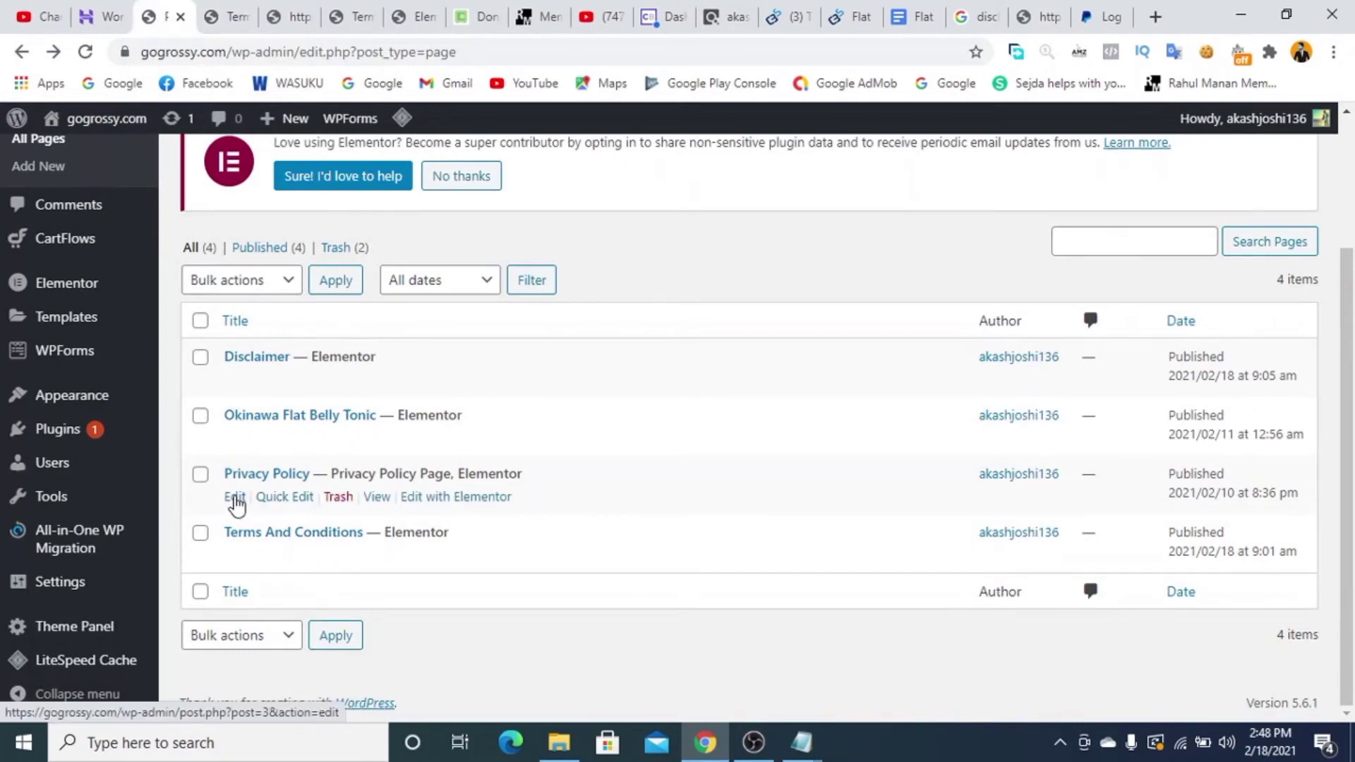
{"action": "left_click", "coordinate": [235, 498]}
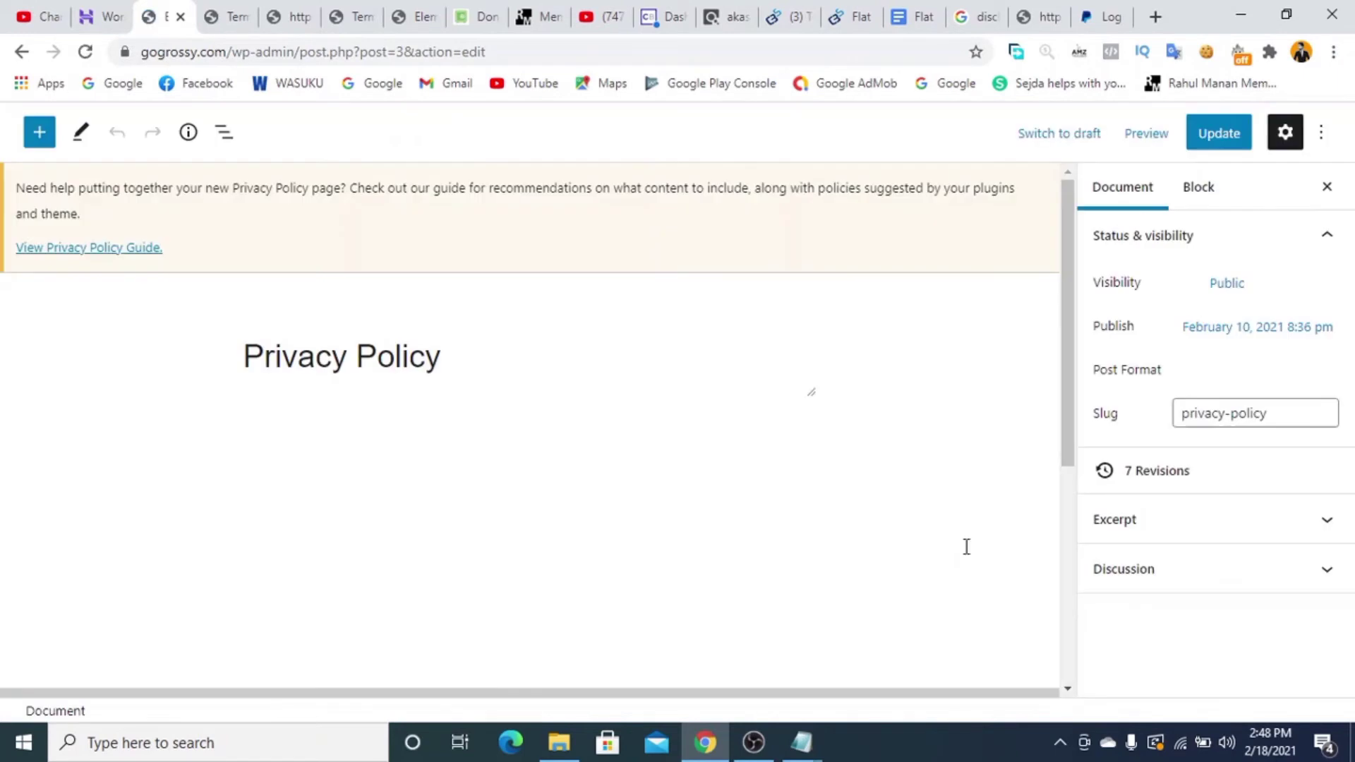
Copy the Privacy Policy permalink and apply it as the footer link (gogrossy.com/?page_id=3).
{"action": "left_click", "coordinate": [1219, 558]}
{"action": "right_click", "coordinate": [1222, 564]}
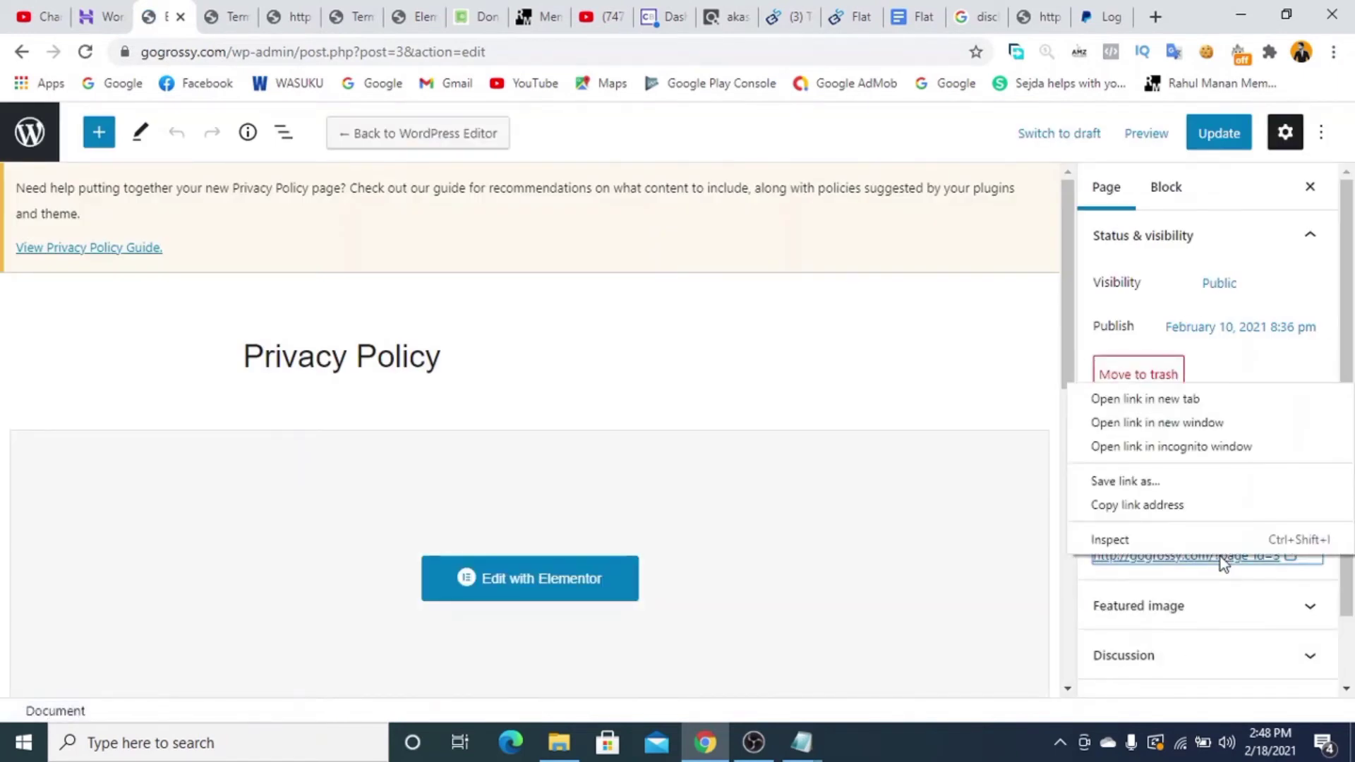
{"action": "left_click", "coordinate": [1192, 507]}
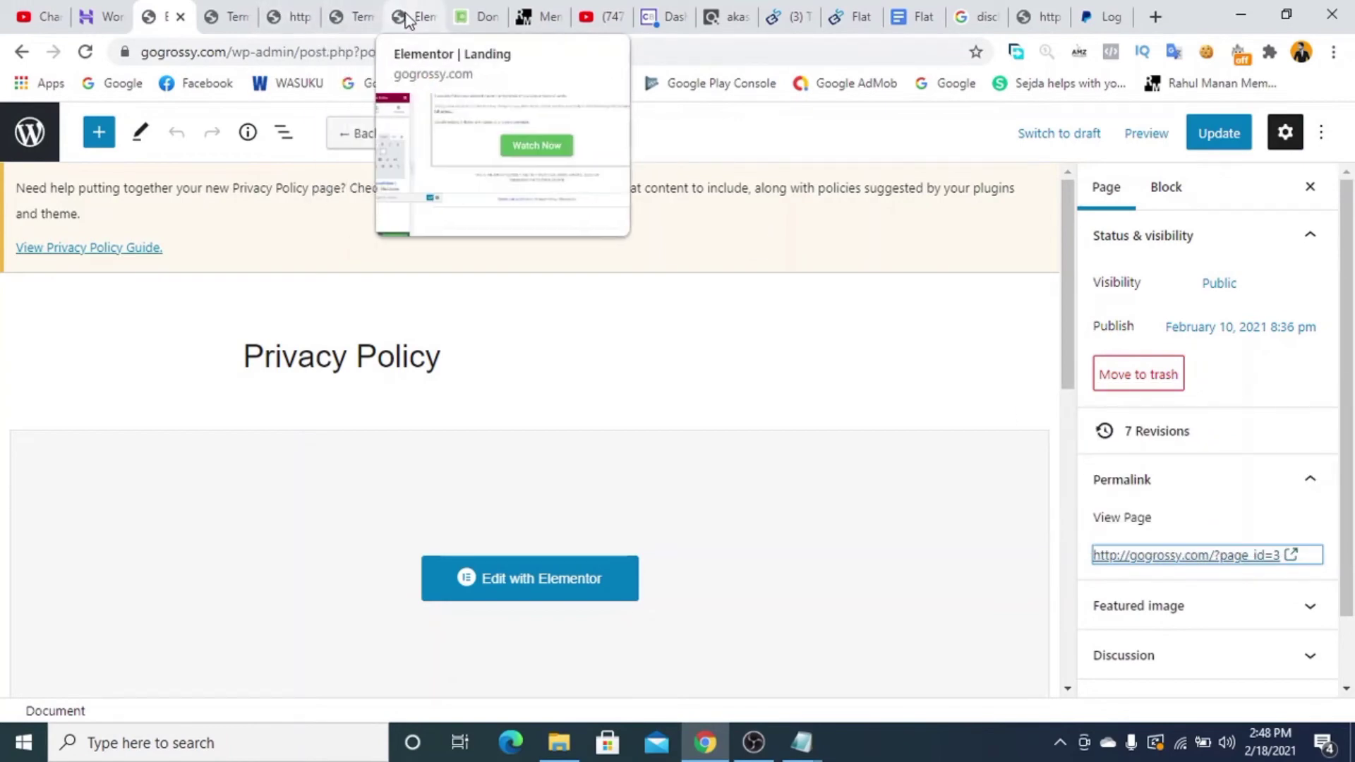
{"action": "left_click", "coordinate": [409, 16]}
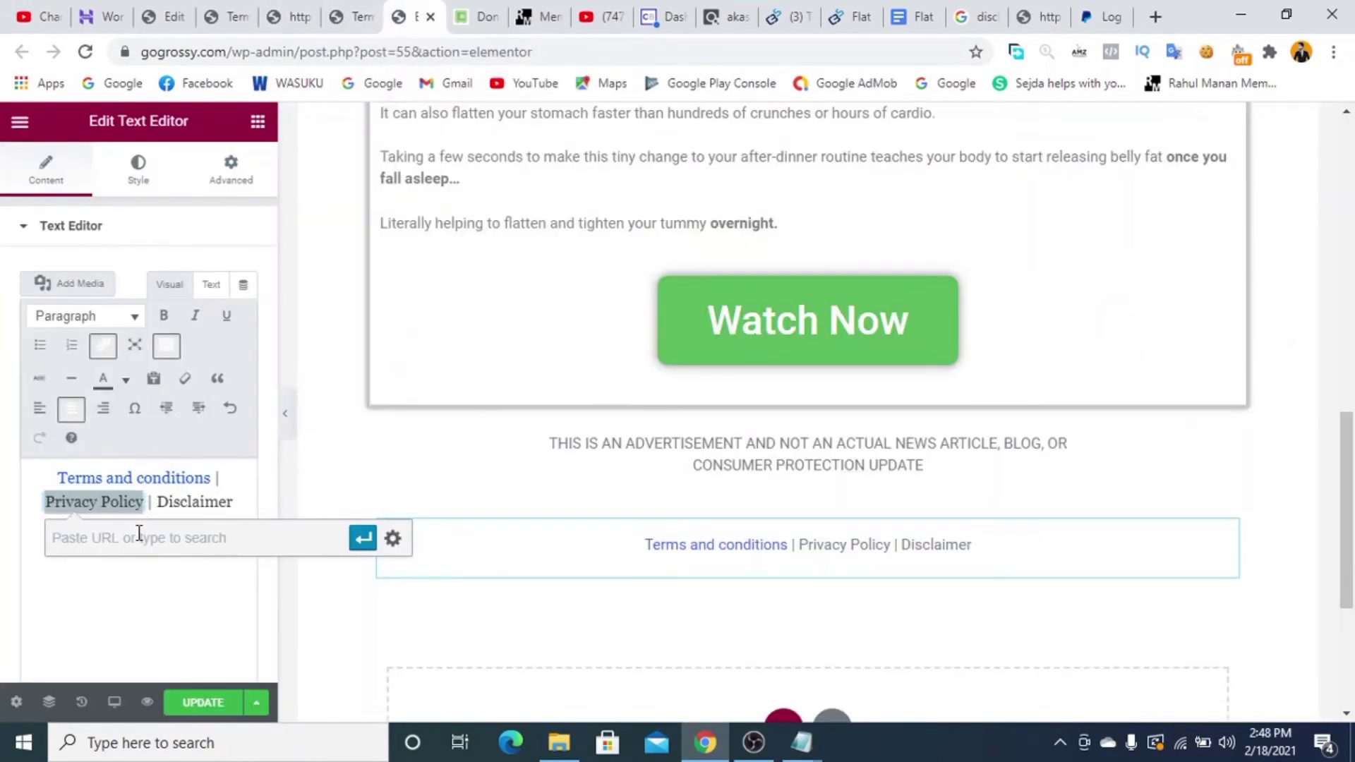
{"action": "key", "text": "ctrl+v"}
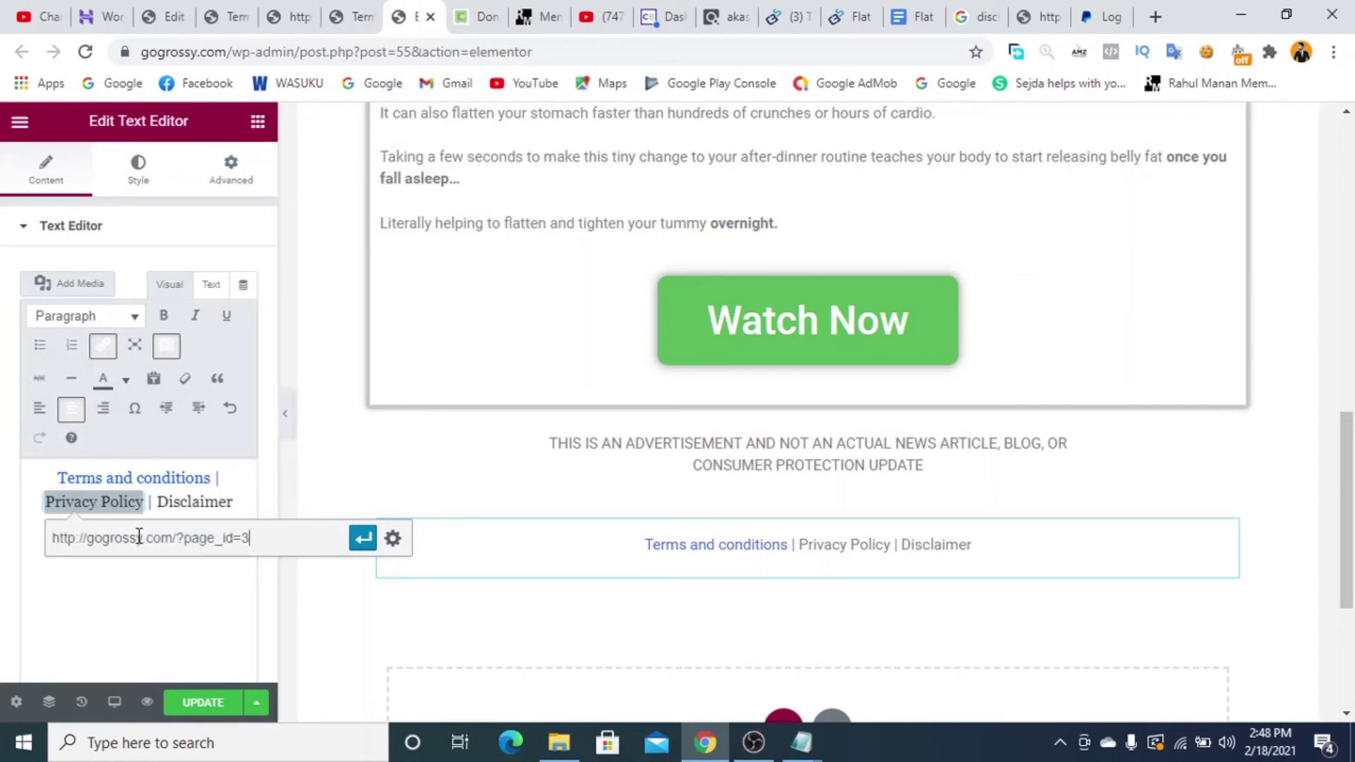
{"action": "left_click", "coordinate": [359, 540]}
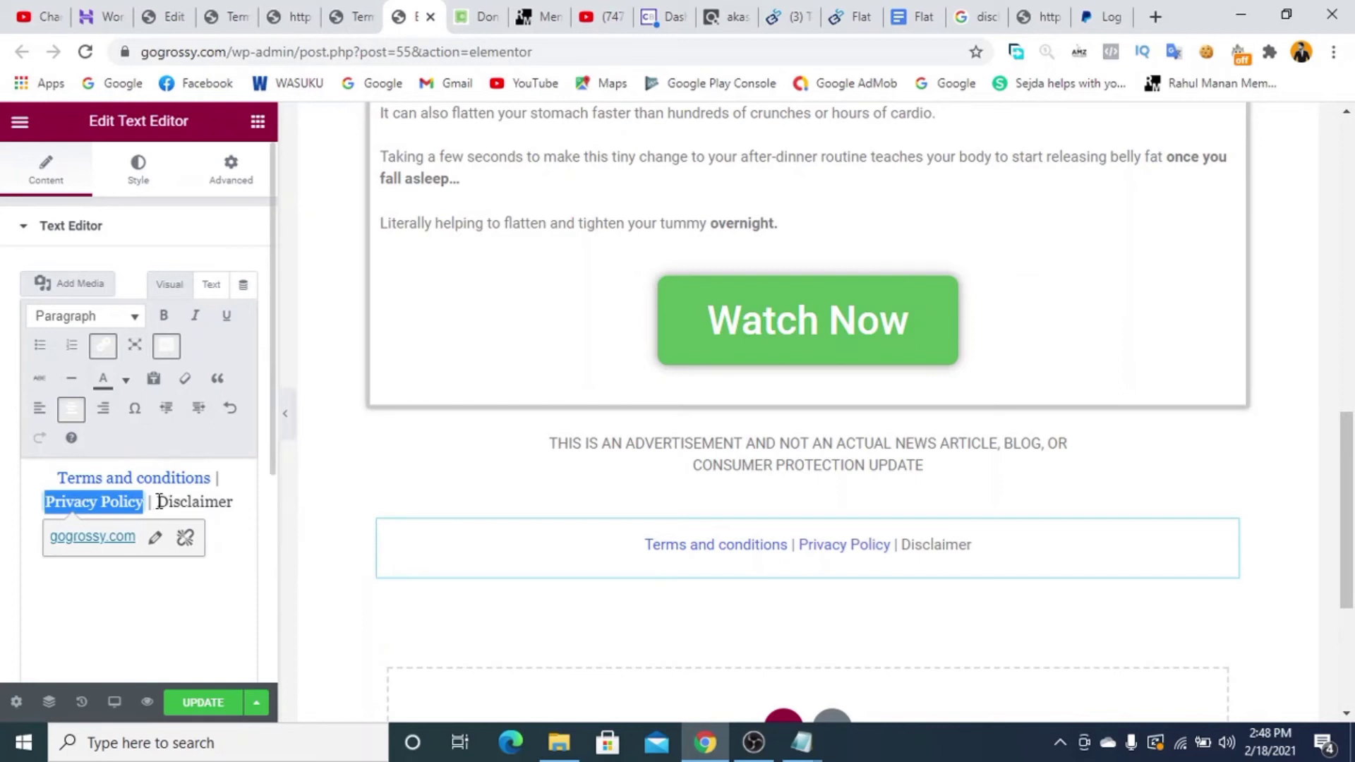
Select 'Disclaimer' in the footer and start a link for it.
{"action": "left_click_drag", "start_coordinate": [158, 501], "coordinate": [235, 496]}
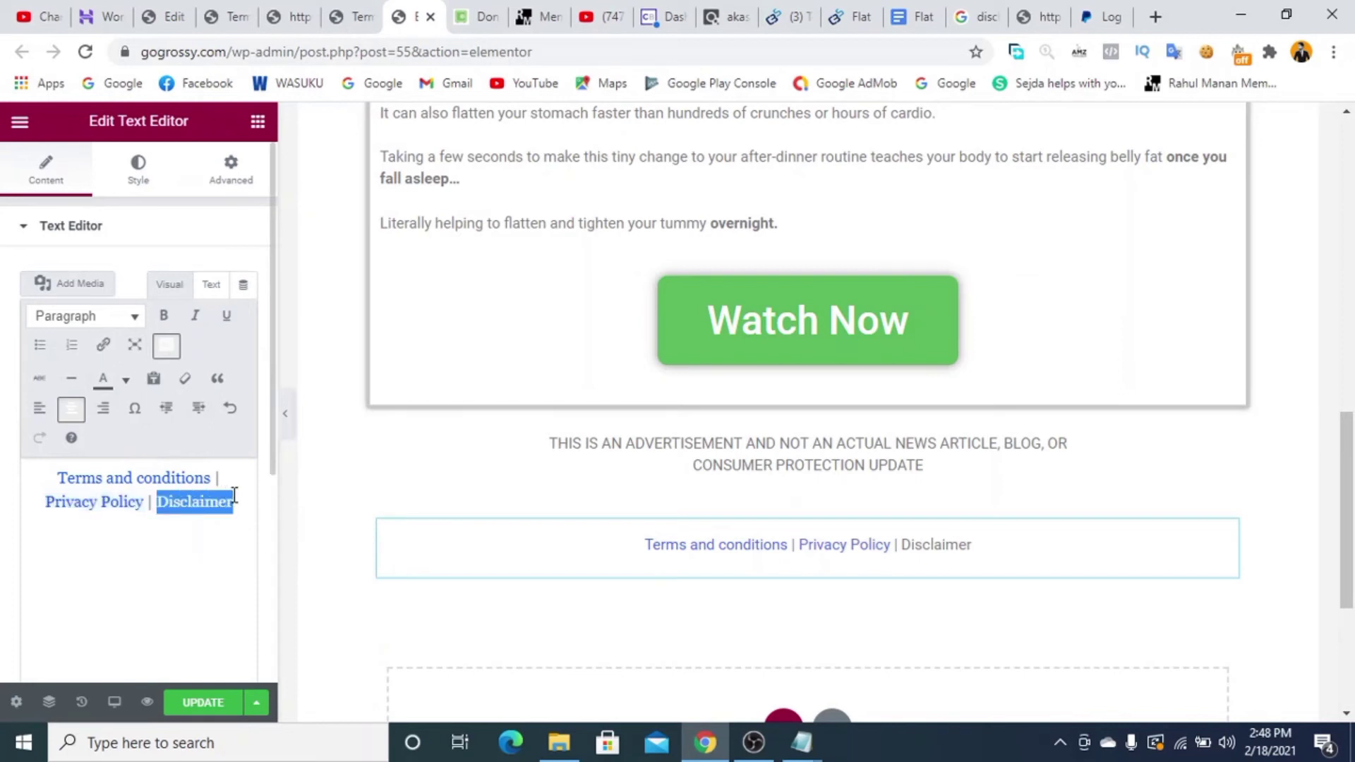
{"action": "left_click", "coordinate": [103, 346]}
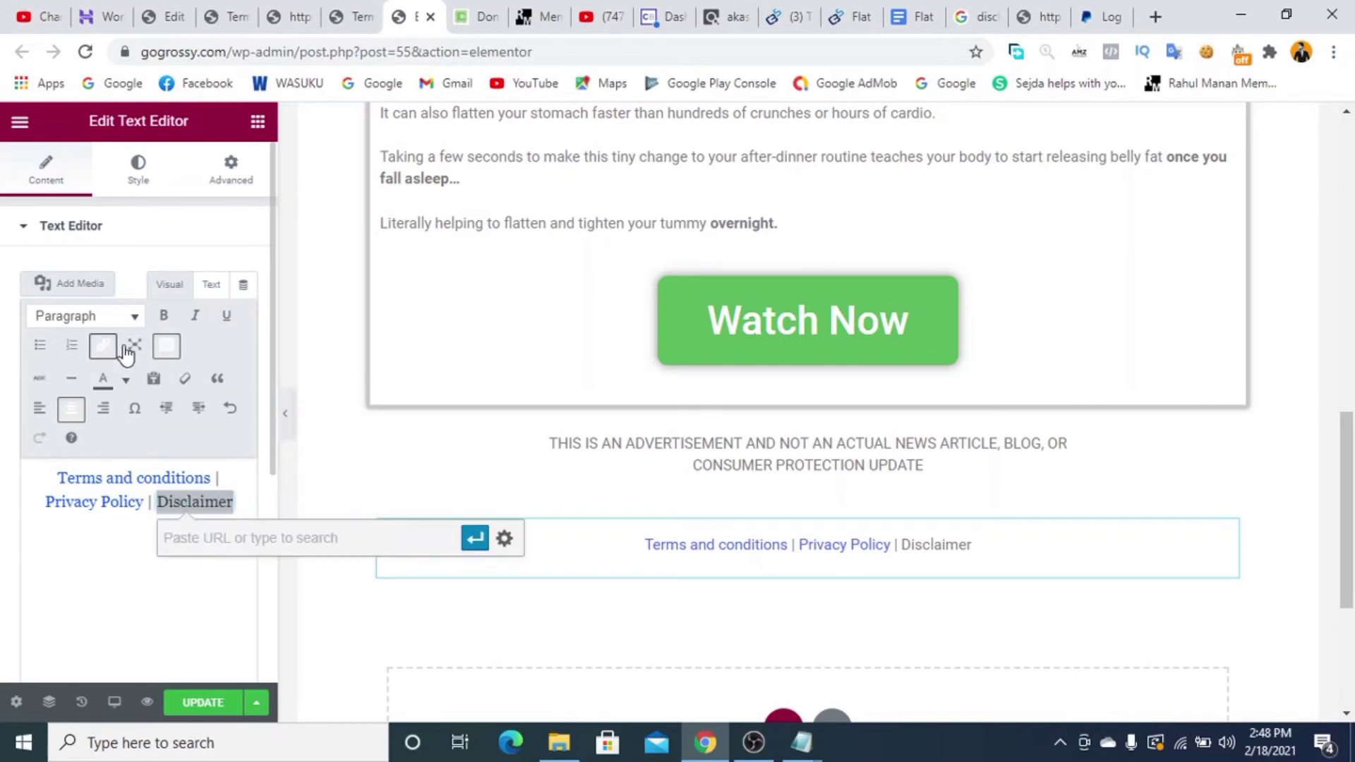
{"action": "left_click", "coordinate": [169, 16]}
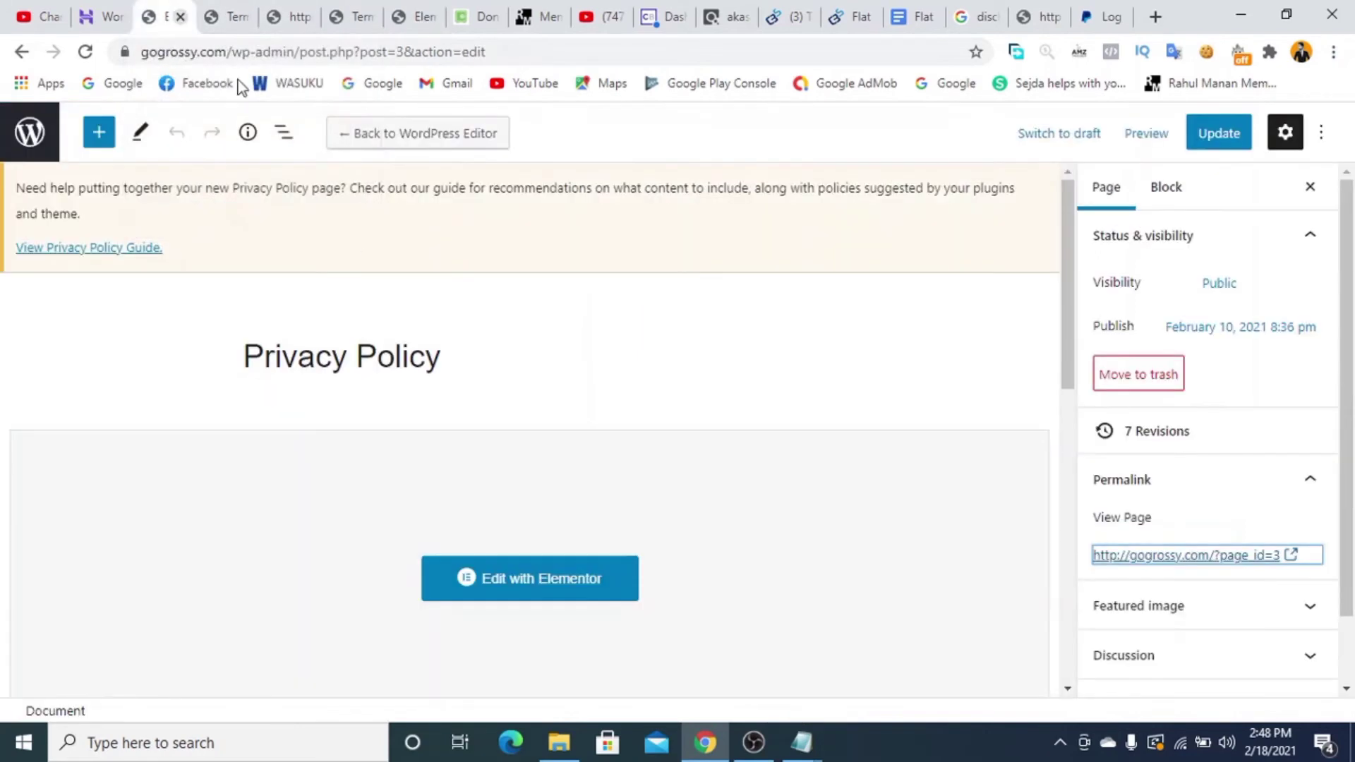
Copy the Disclaimer page's permalink address from its editor.
{"action": "left_click", "coordinate": [20, 54]}
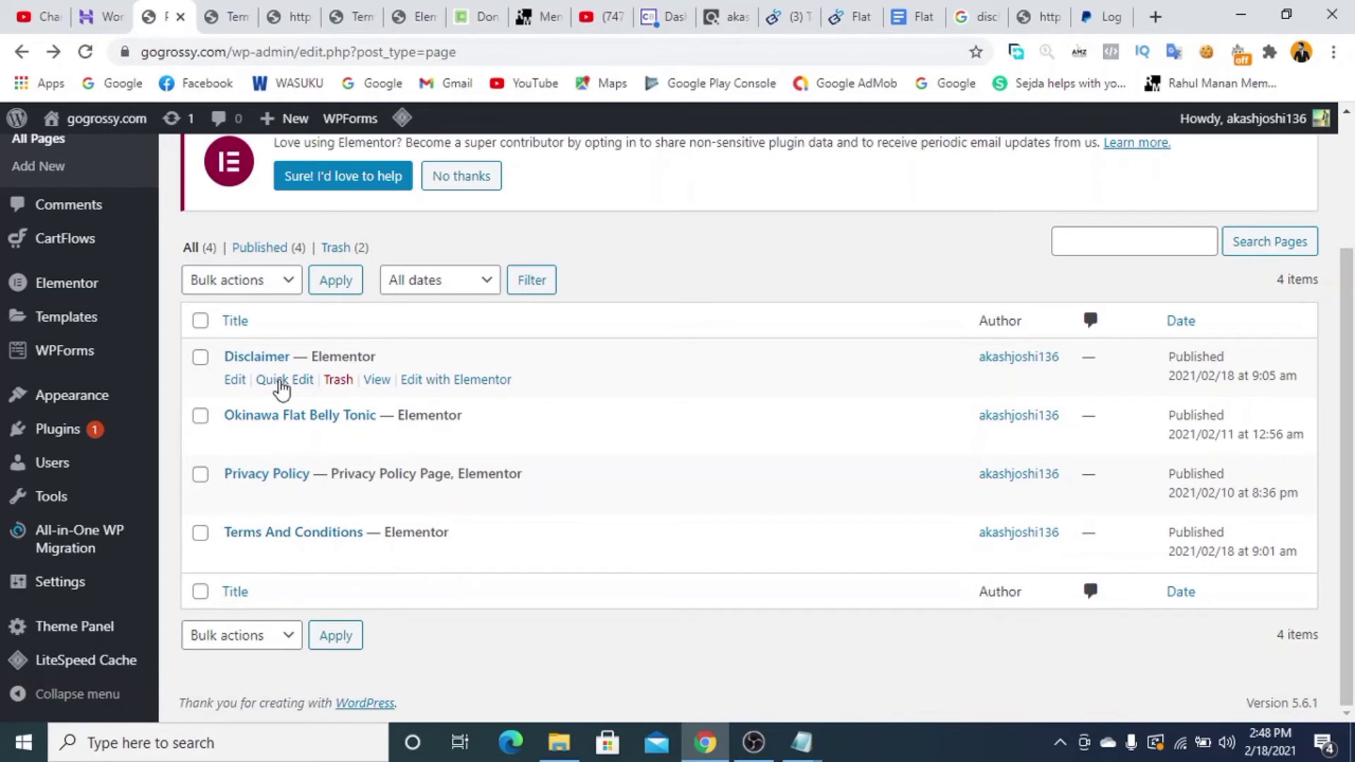
{"action": "left_click", "coordinate": [236, 381]}
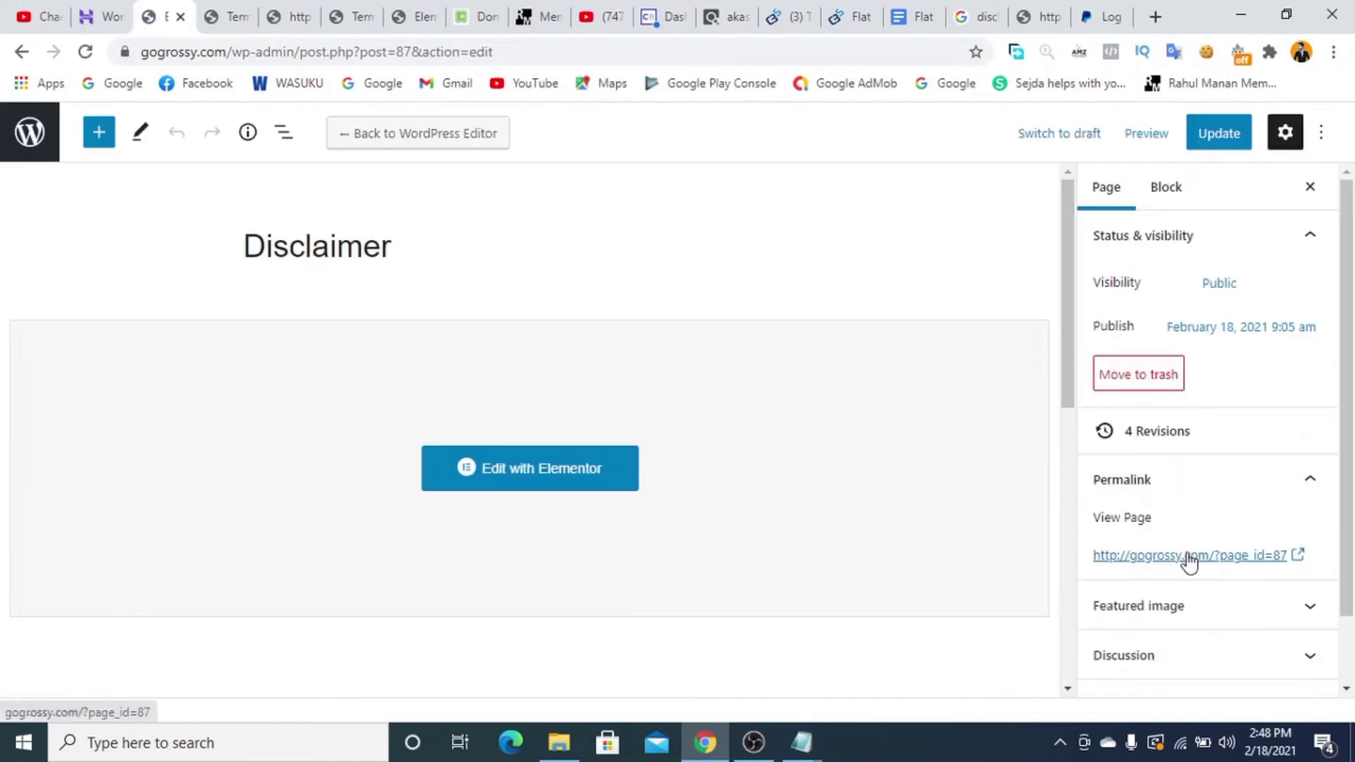
{"action": "right_click", "coordinate": [1190, 562]}
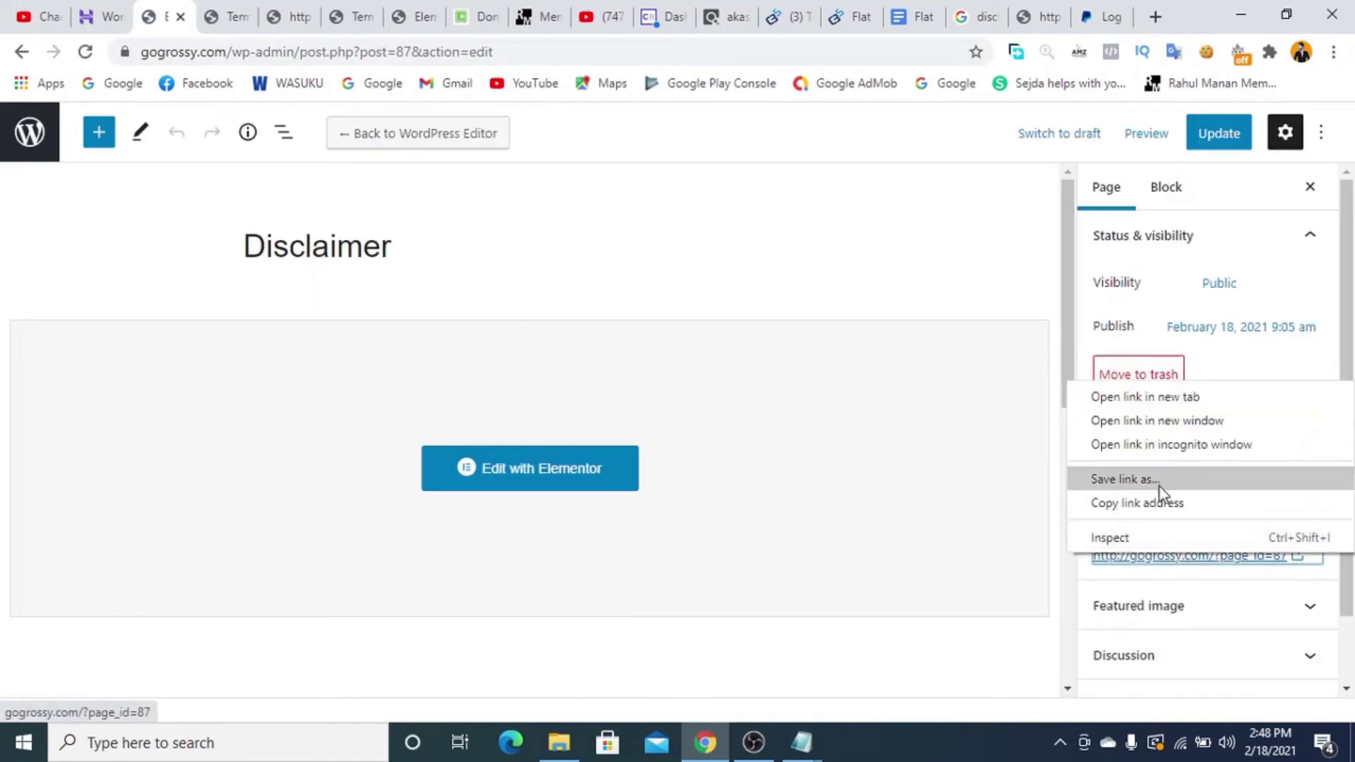
{"action": "left_click", "coordinate": [1168, 503]}
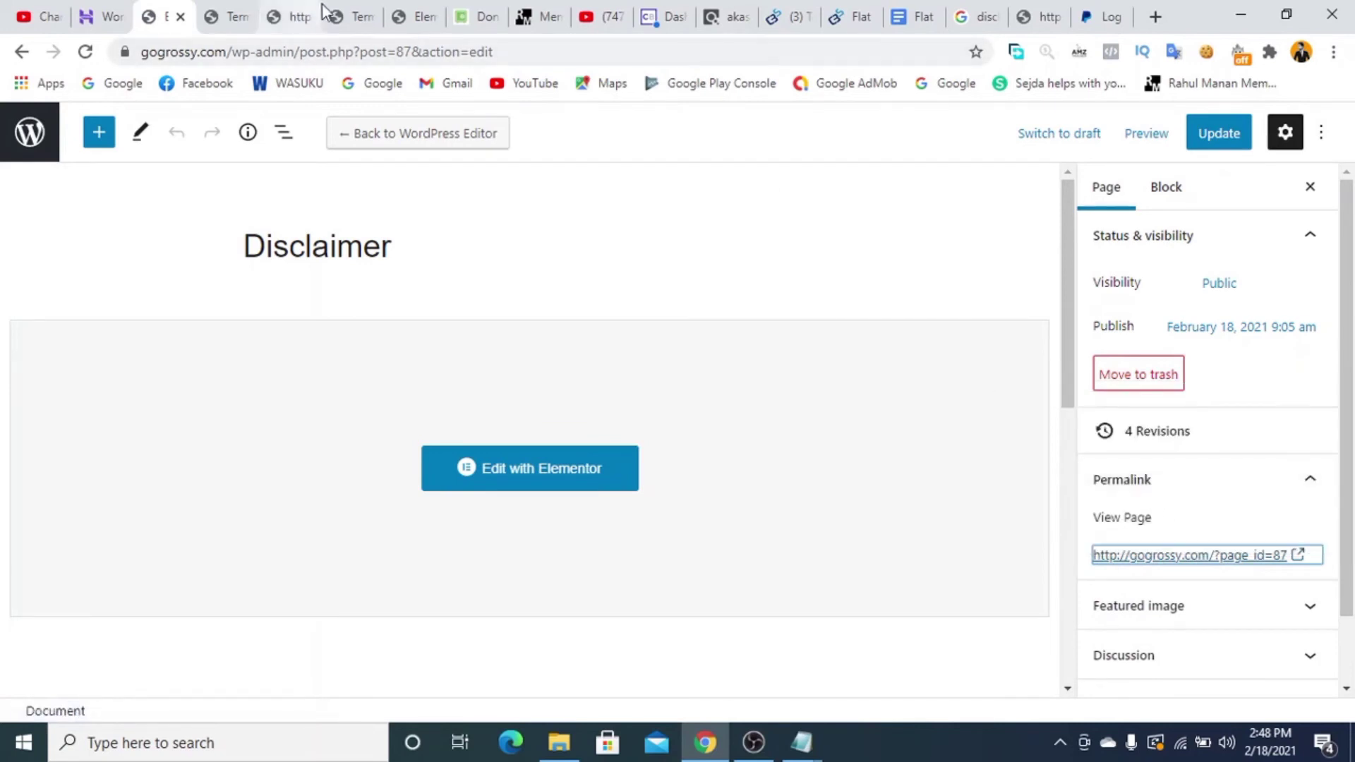
{"action": "left_click", "coordinate": [425, 20]}
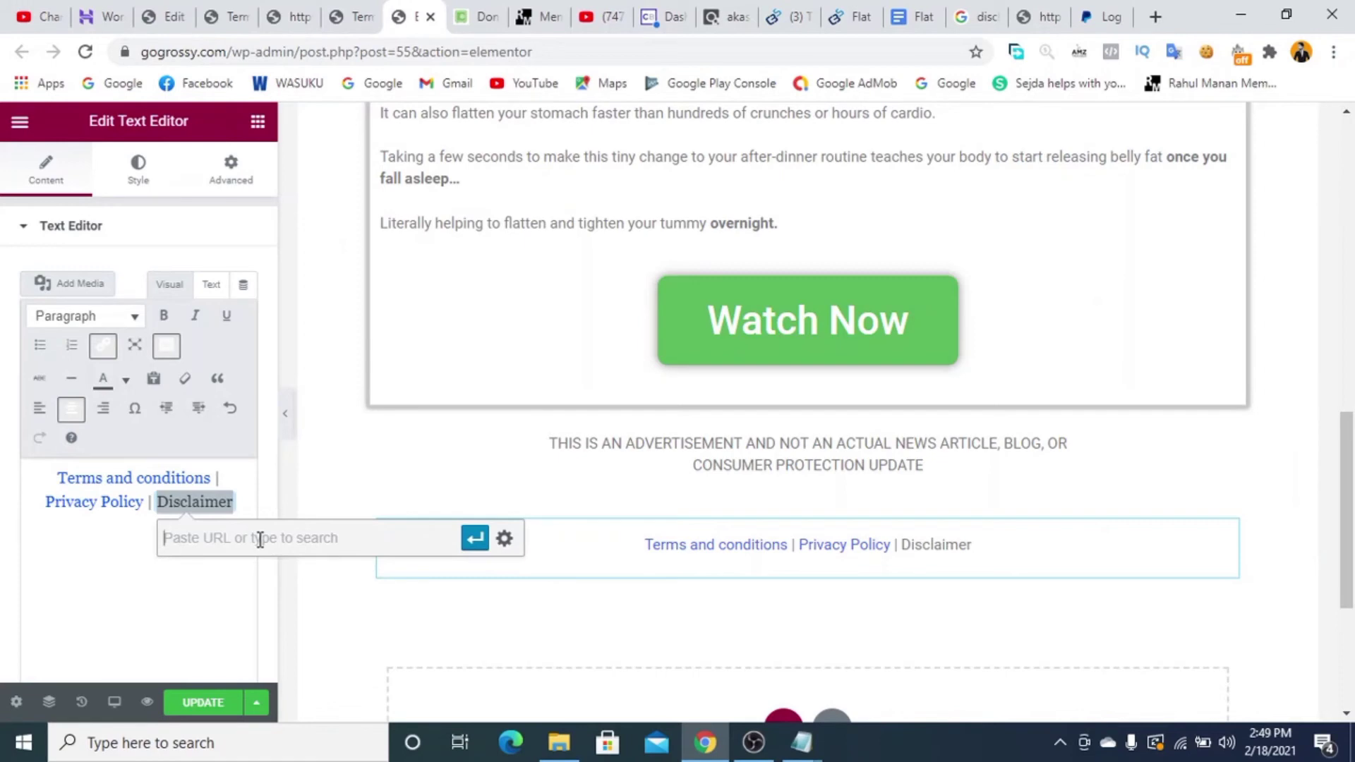
{"action": "key", "text": "ctrl+v"}
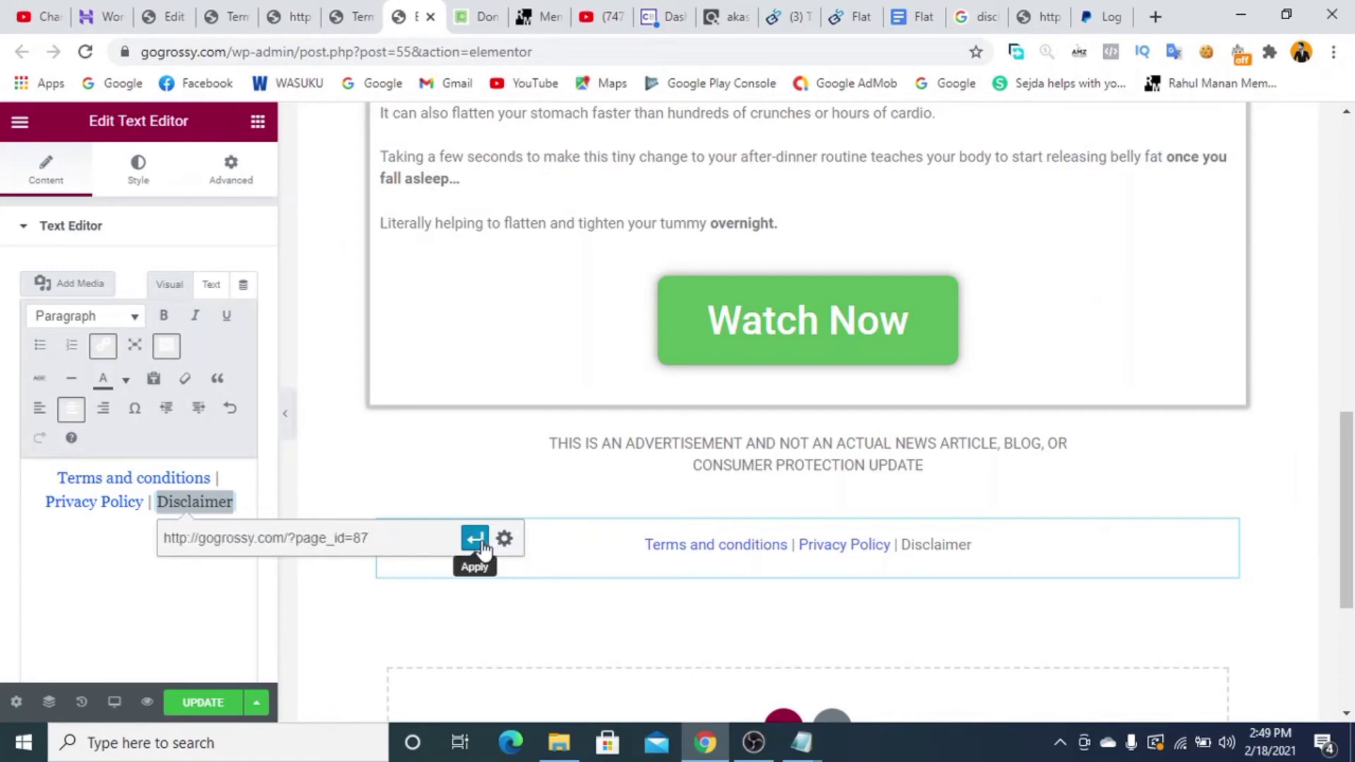
{"action": "left_click", "coordinate": [479, 540]}
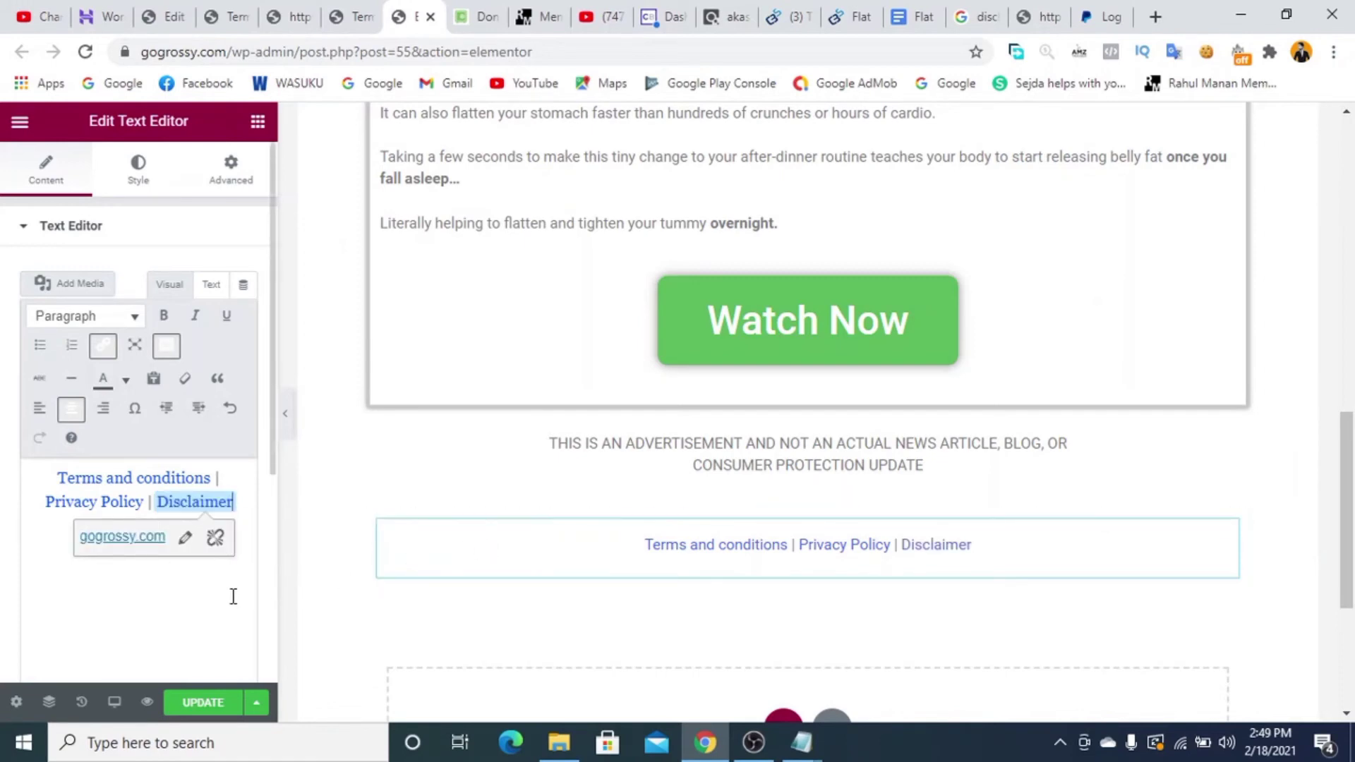
{"action": "left_click", "coordinate": [246, 508]}
Add a centred 'Copyright Go Grossy 2021' line below the footer links and save.
{"action": "key", "text": "Return"}
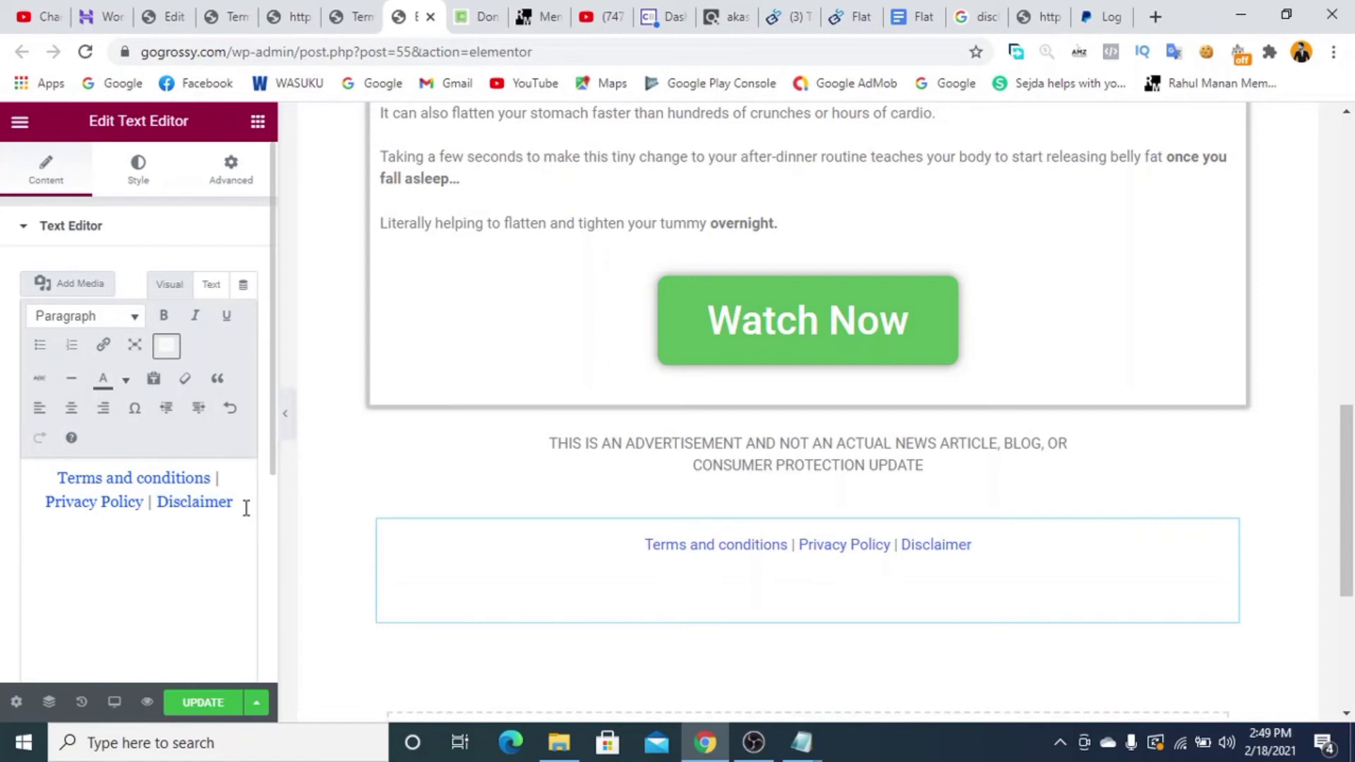
{"action": "type", "text": "Copyright"}
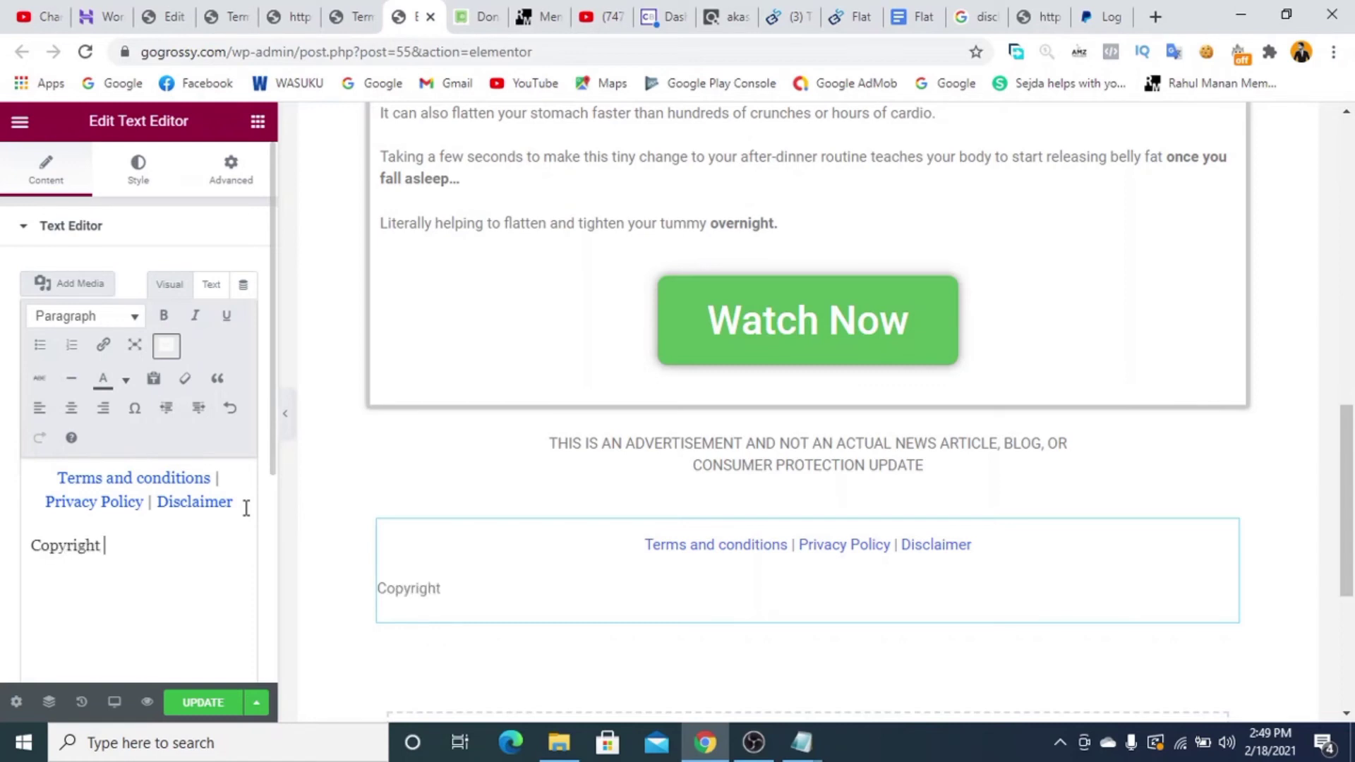
{"action": "type", "text": " @"}
{"action": "key", "text": "BackSpace"}
{"action": "key", "text": "BackSpace"}
{"action": "type", "text": "Go"}
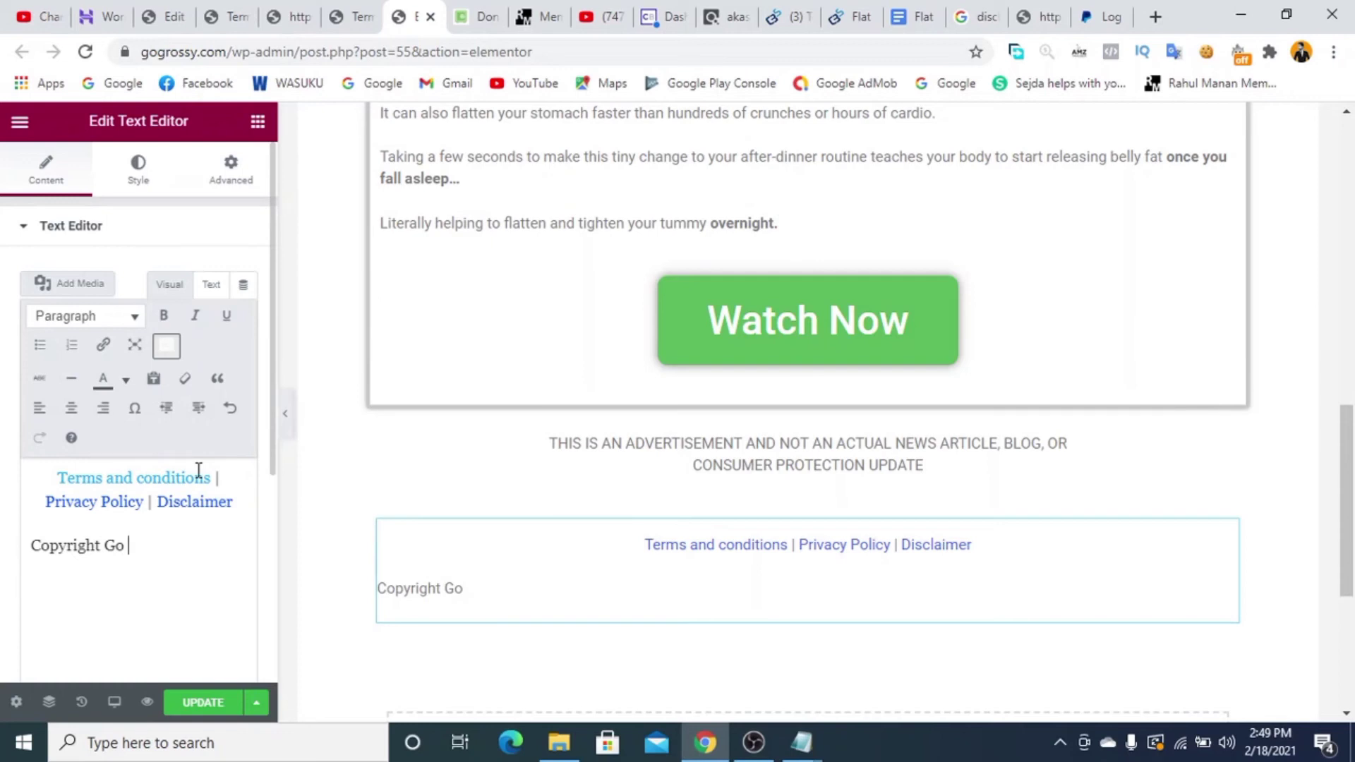
{"action": "type", "text": " Grossy 2021"}
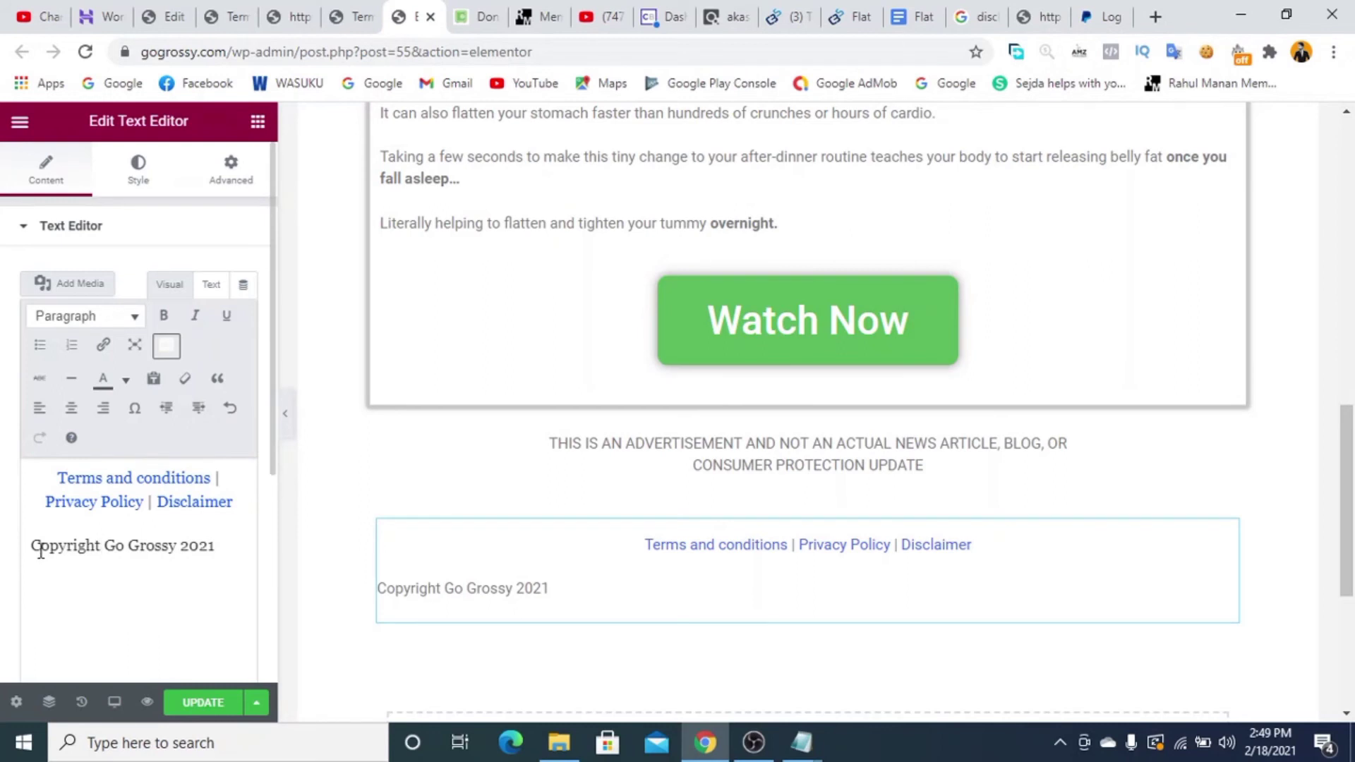
{"action": "left_click", "coordinate": [74, 408]}
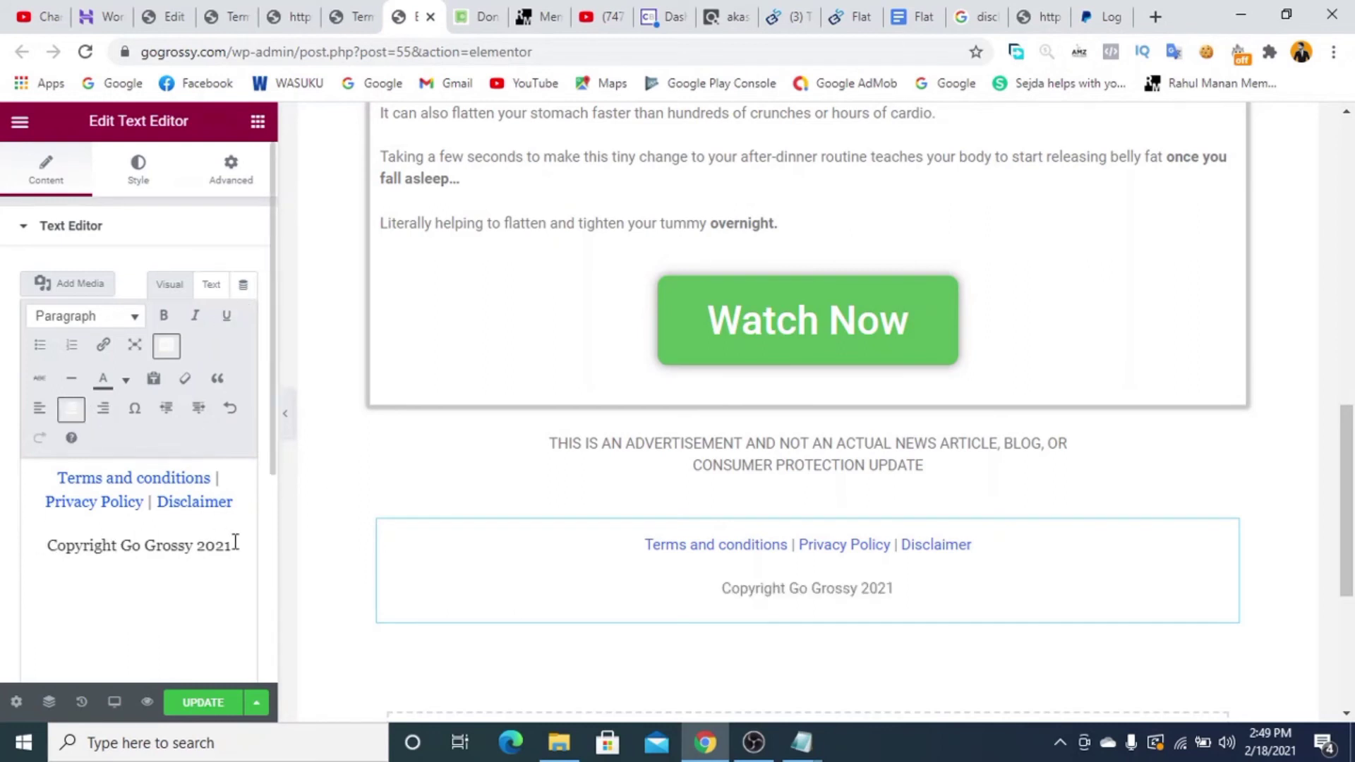
{"action": "left_click", "coordinate": [212, 704]}
Prefix the line with 'All rights Resereved' and a '|' separator instead of the backslash.
{"action": "type", "text": "All ri"}
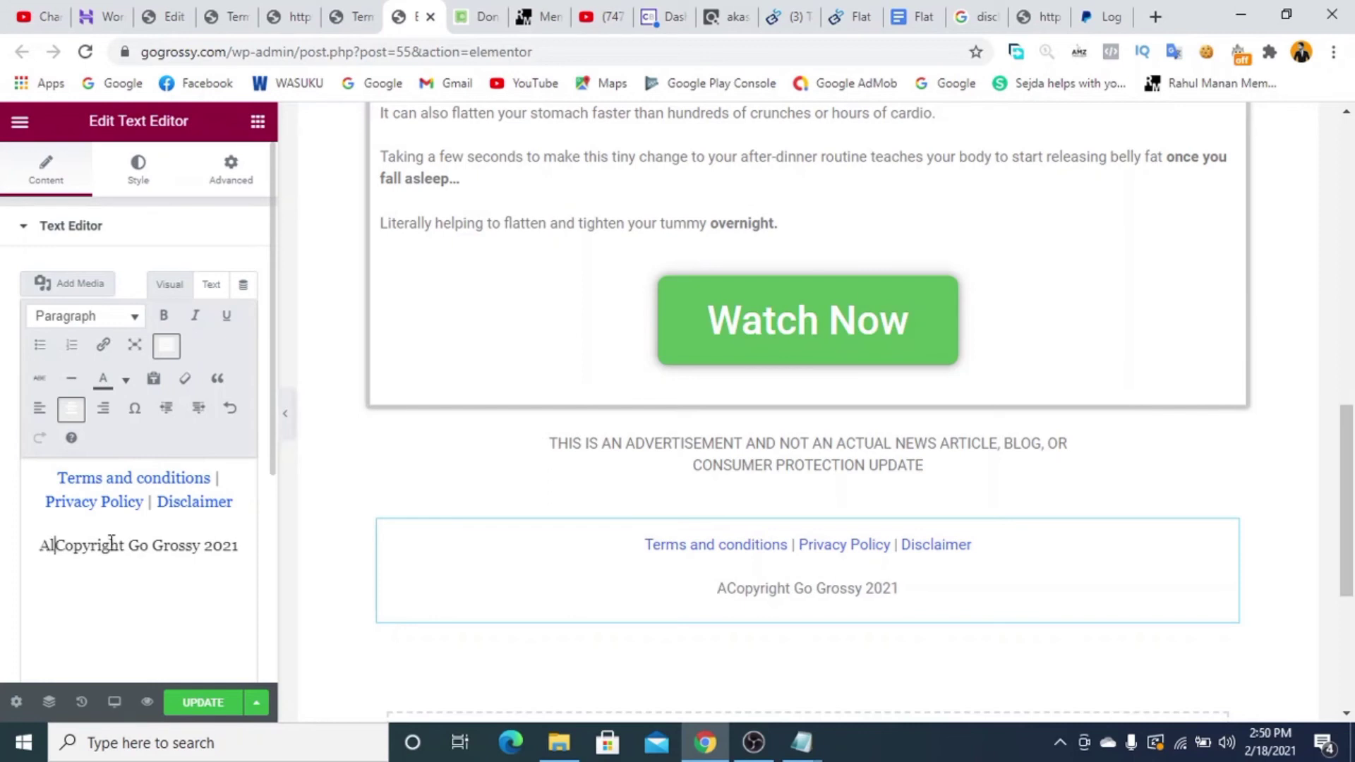
{"action": "type", "text": "ghts "}
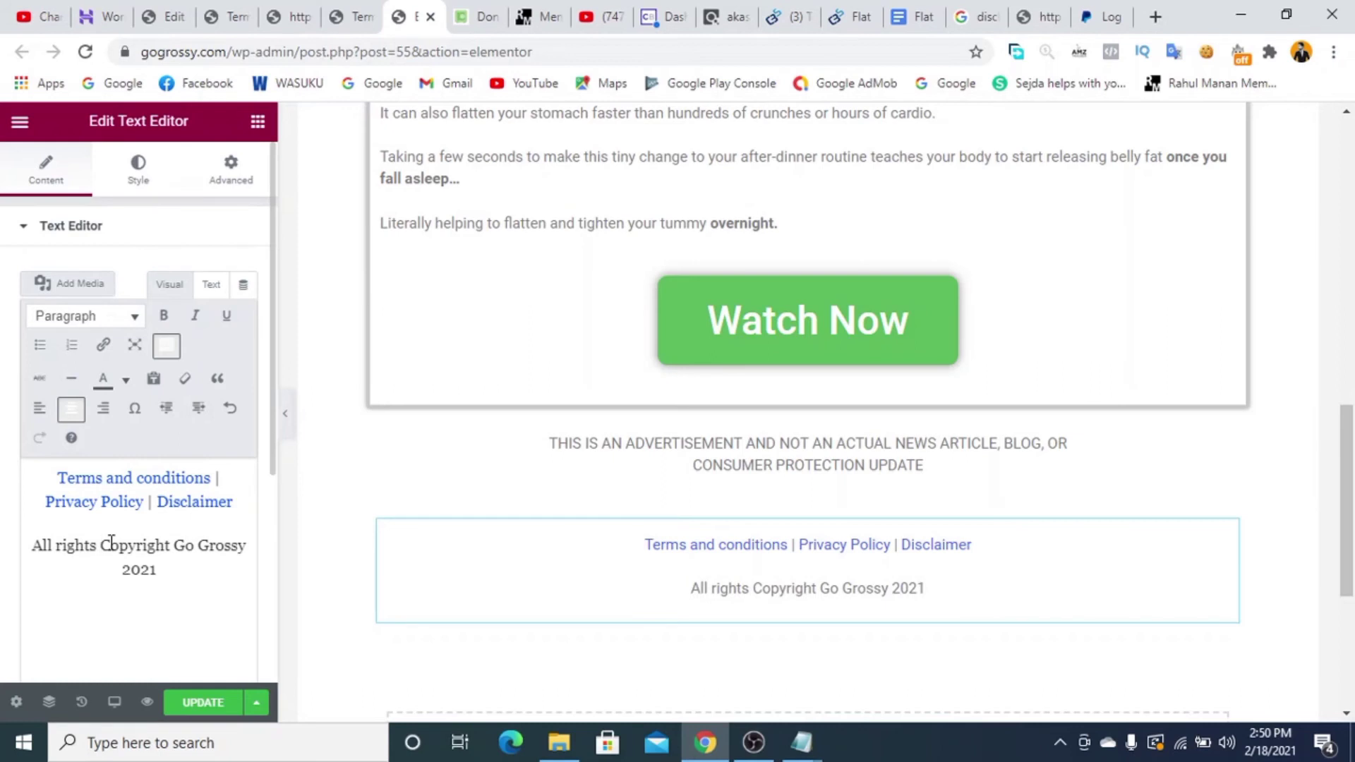
{"action": "type", "text": "Resere"}
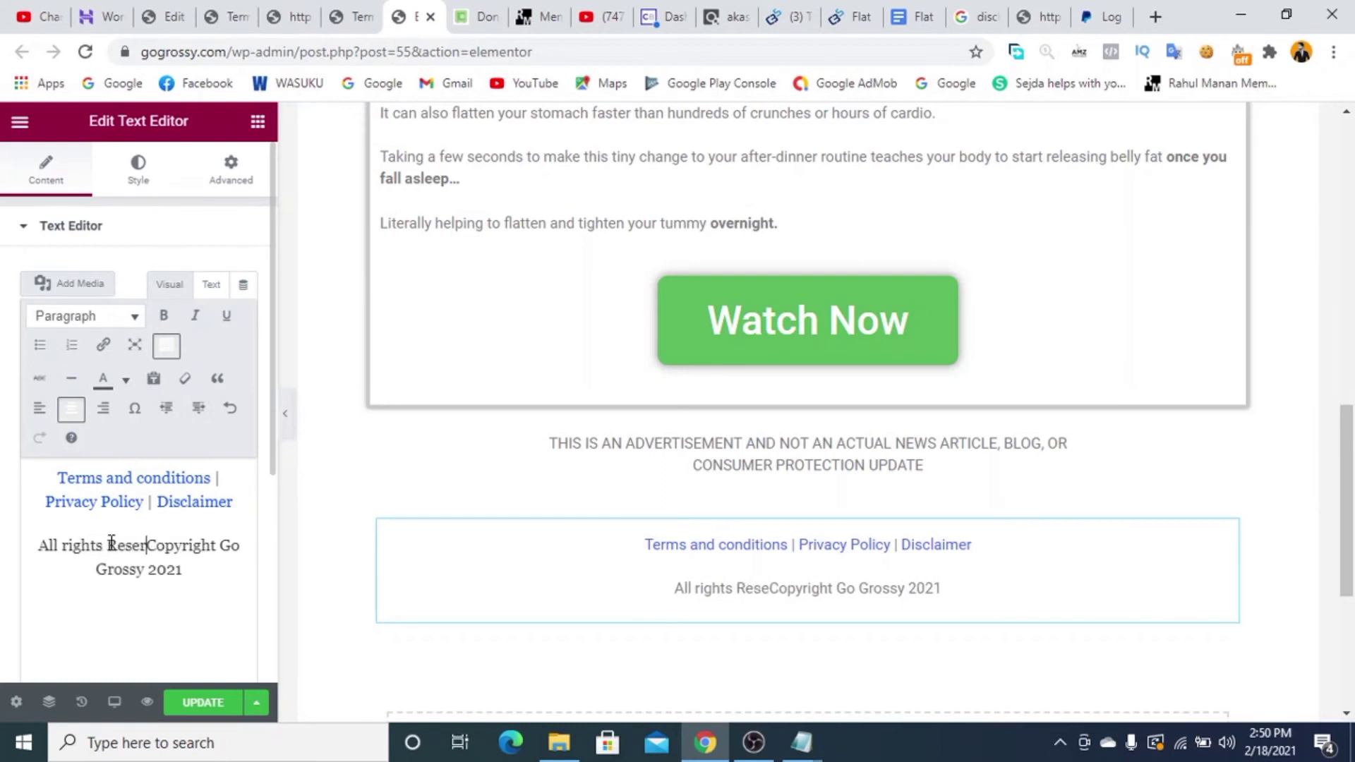
{"action": "type", "text": "ved"}
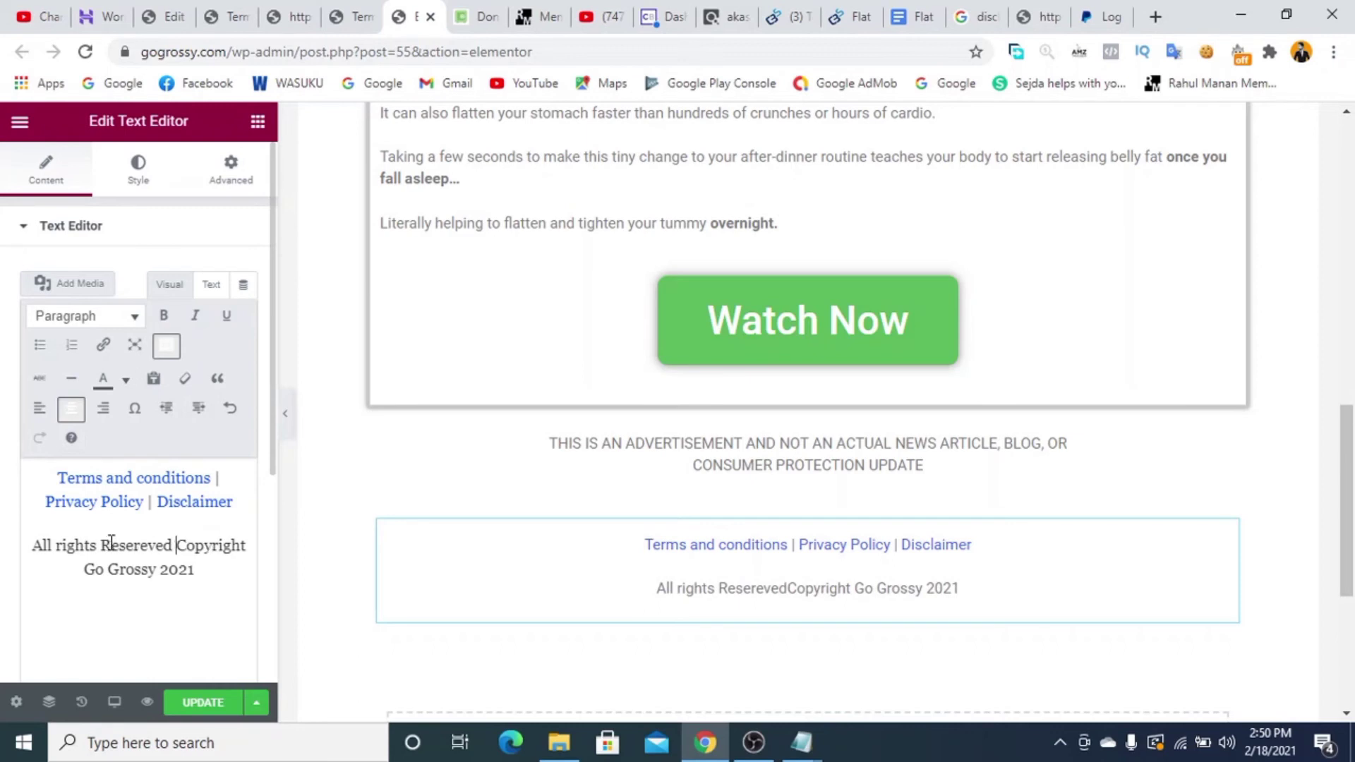
{"action": "key", "text": "BackSpace"}
{"action": "type", "text": "\\"}
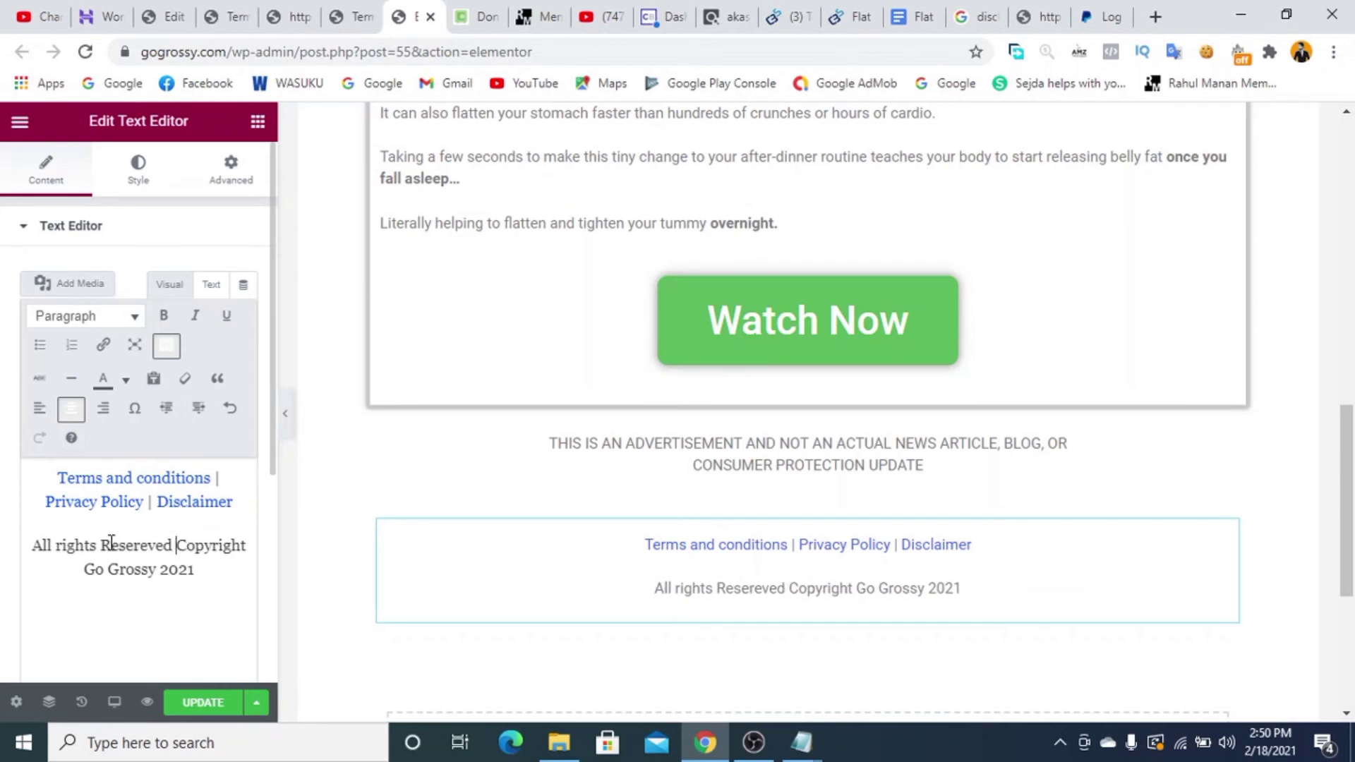
{"action": "key", "text": "BackSpace"}
{"action": "key", "text": "BackSpace"}
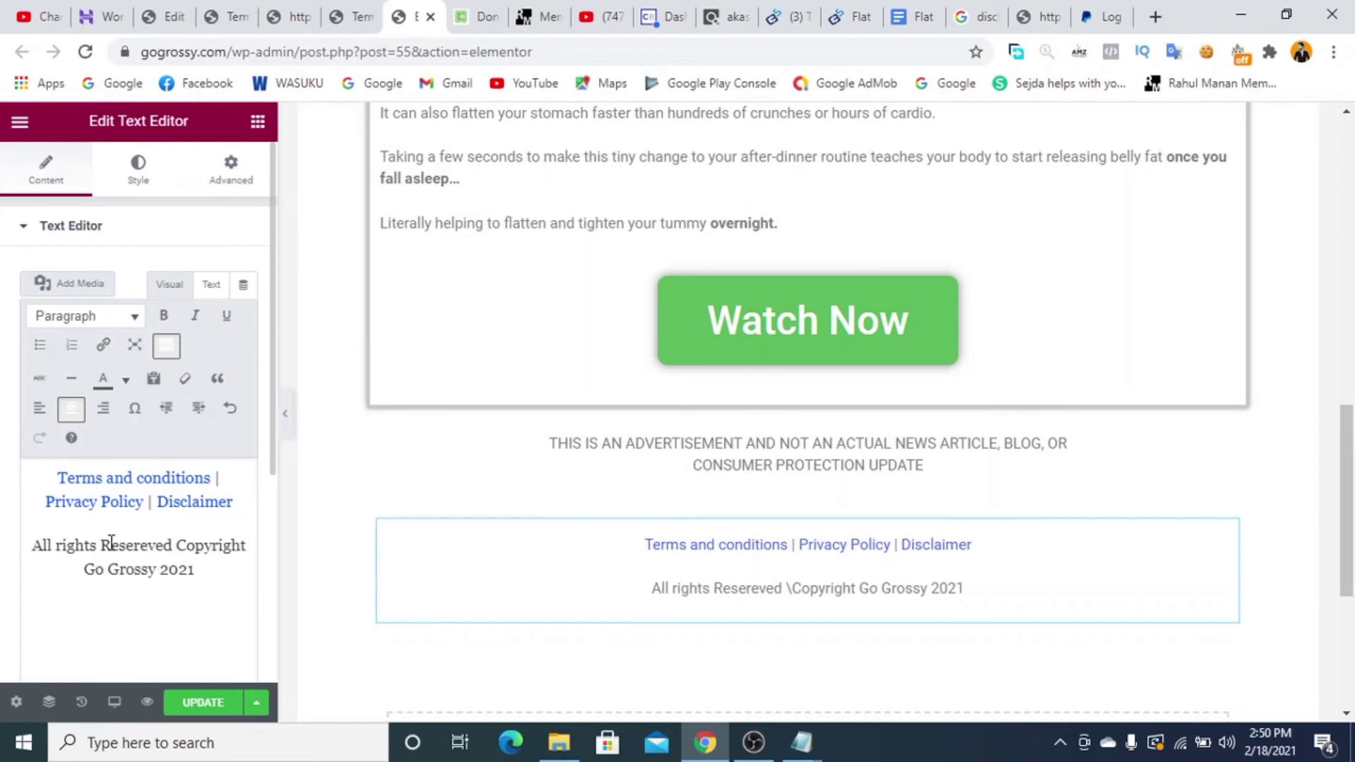
{"action": "type", "text": "|"}
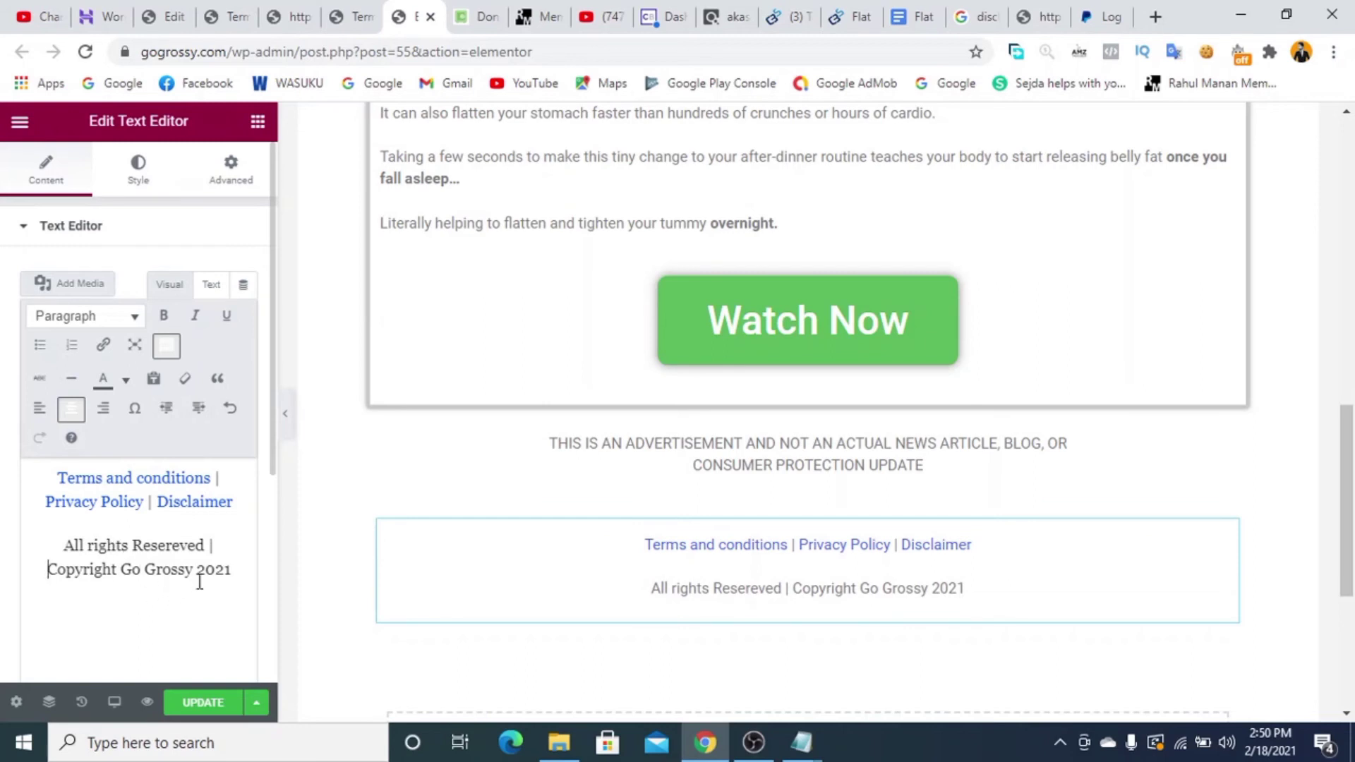
Save the footer, turn its links and 'All rights Resereved' text black, and save again.
{"action": "left_click", "coordinate": [205, 703]}
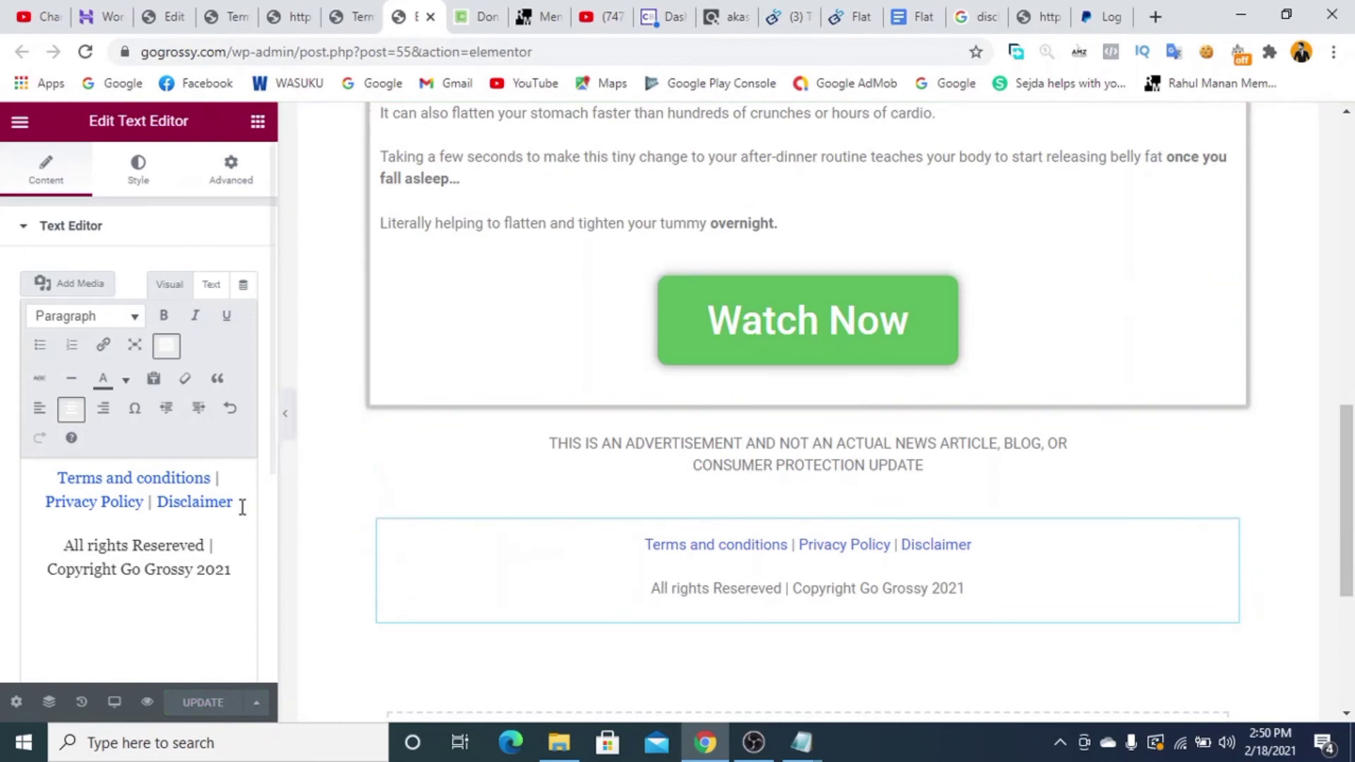
{"action": "left_click_drag", "start_coordinate": [44, 473], "coordinate": [289, 531]}
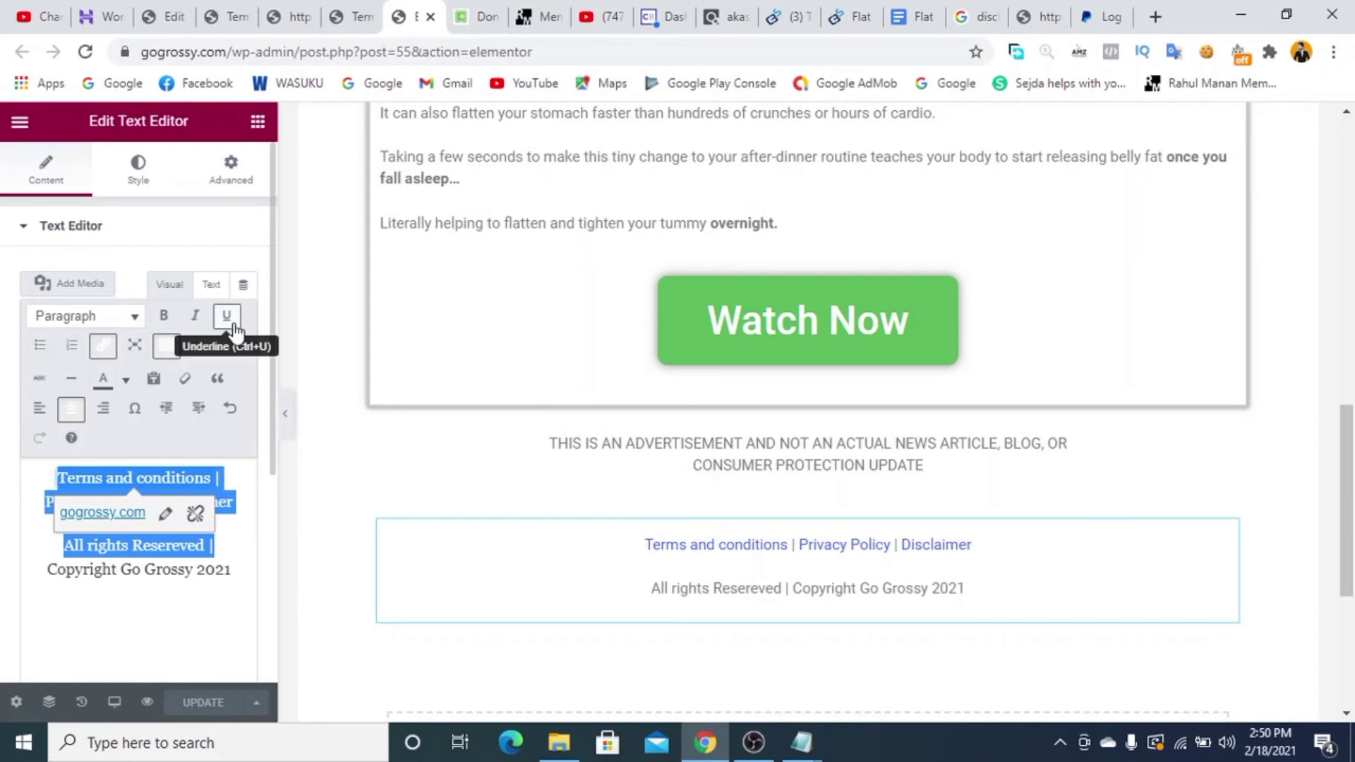
{"action": "left_click", "coordinate": [124, 385]}
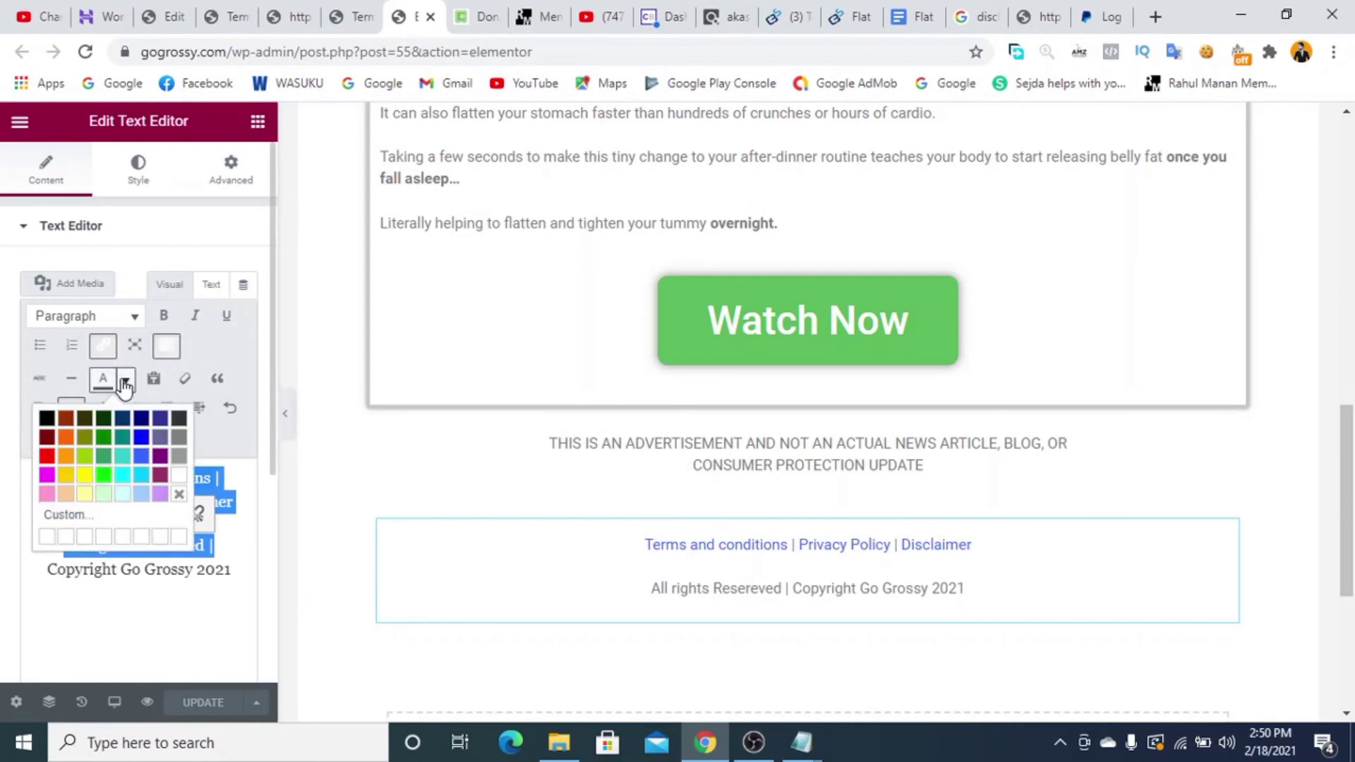
{"action": "left_click", "coordinate": [48, 422]}
{"action": "left_click", "coordinate": [46, 598]}
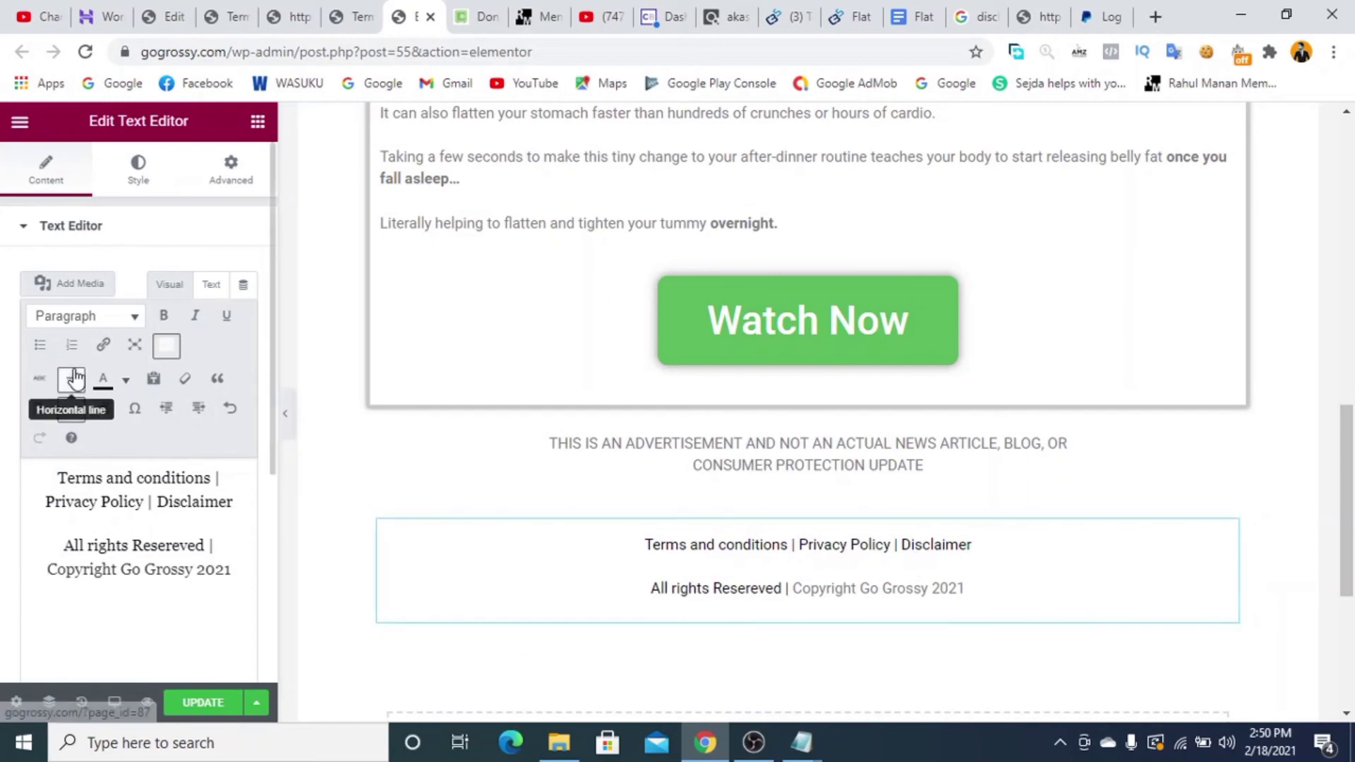
{"action": "left_click", "coordinate": [207, 702]}
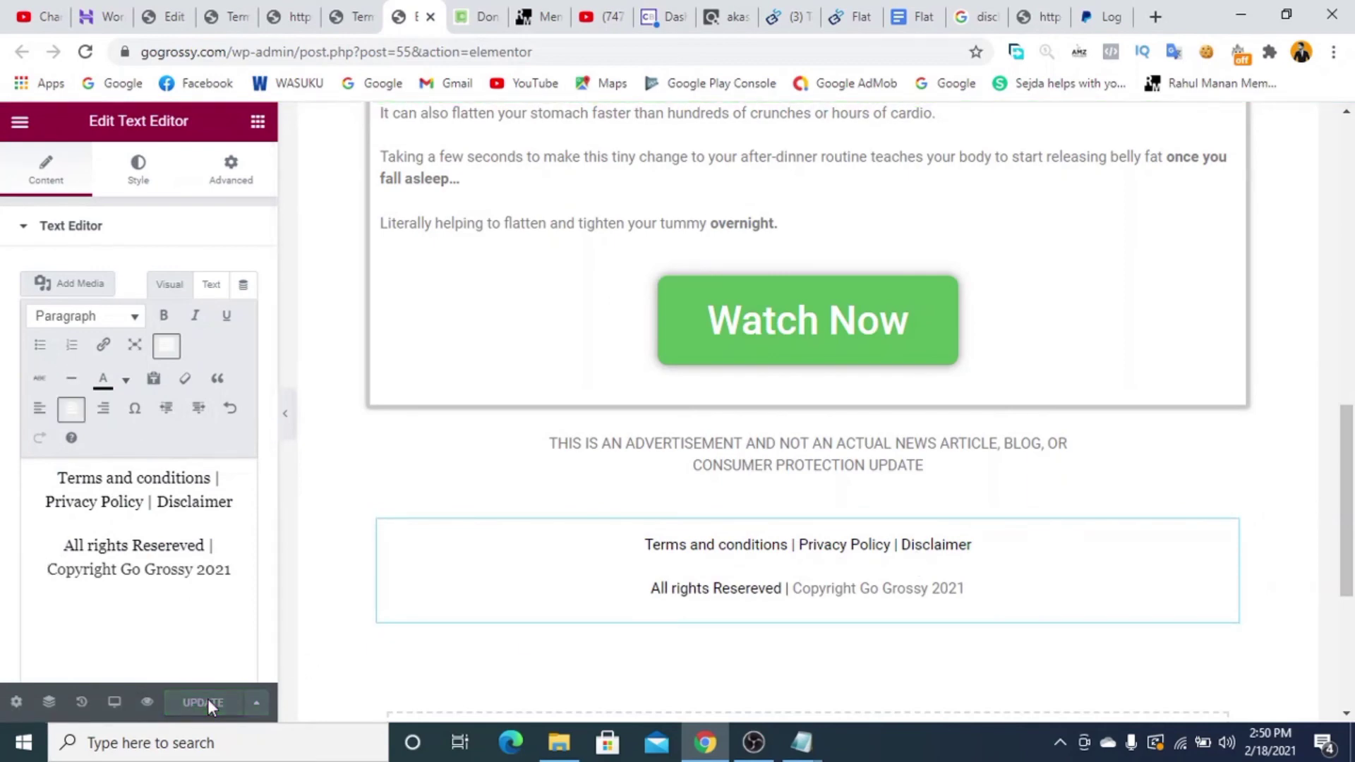
{"action": "left_click", "coordinate": [20, 123]}
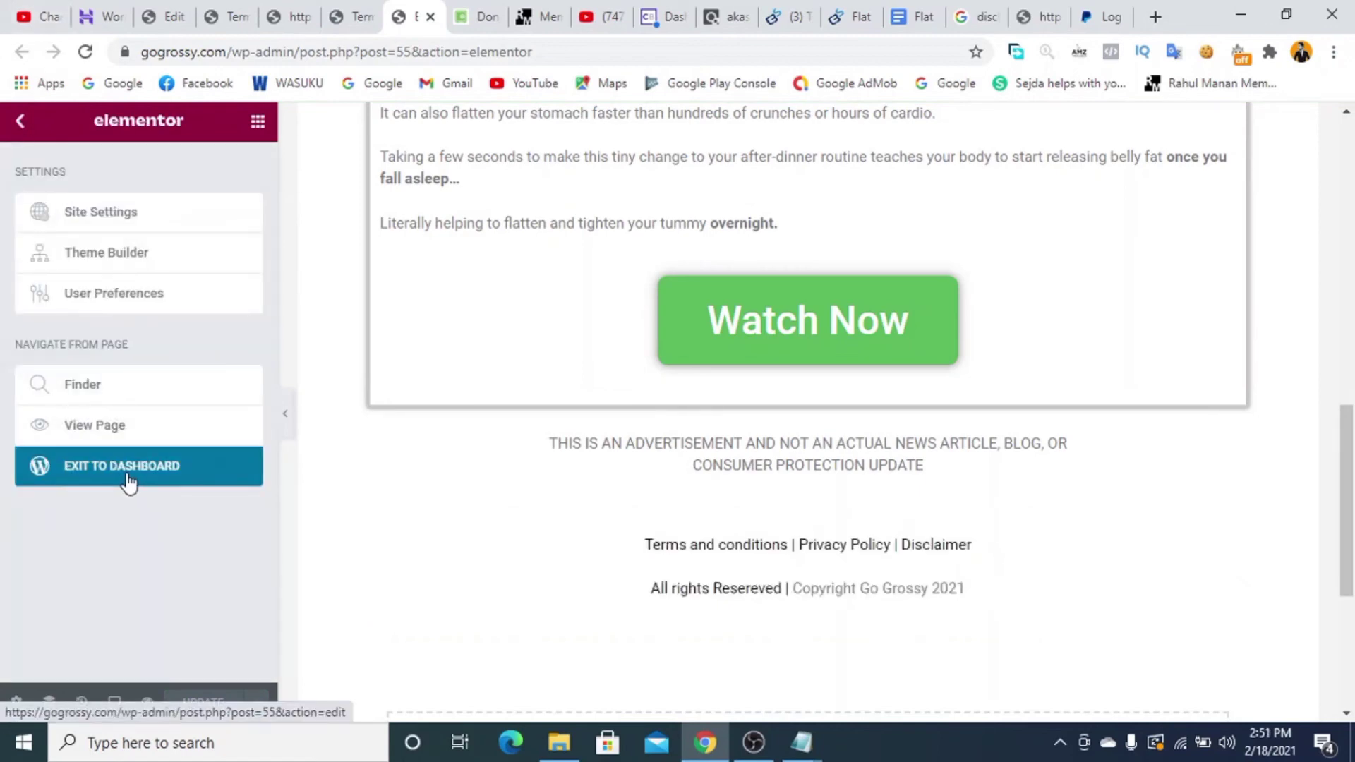
Open the live landing page in a new tab and scroll down to its footer.
{"action": "right_click", "coordinate": [110, 433]}
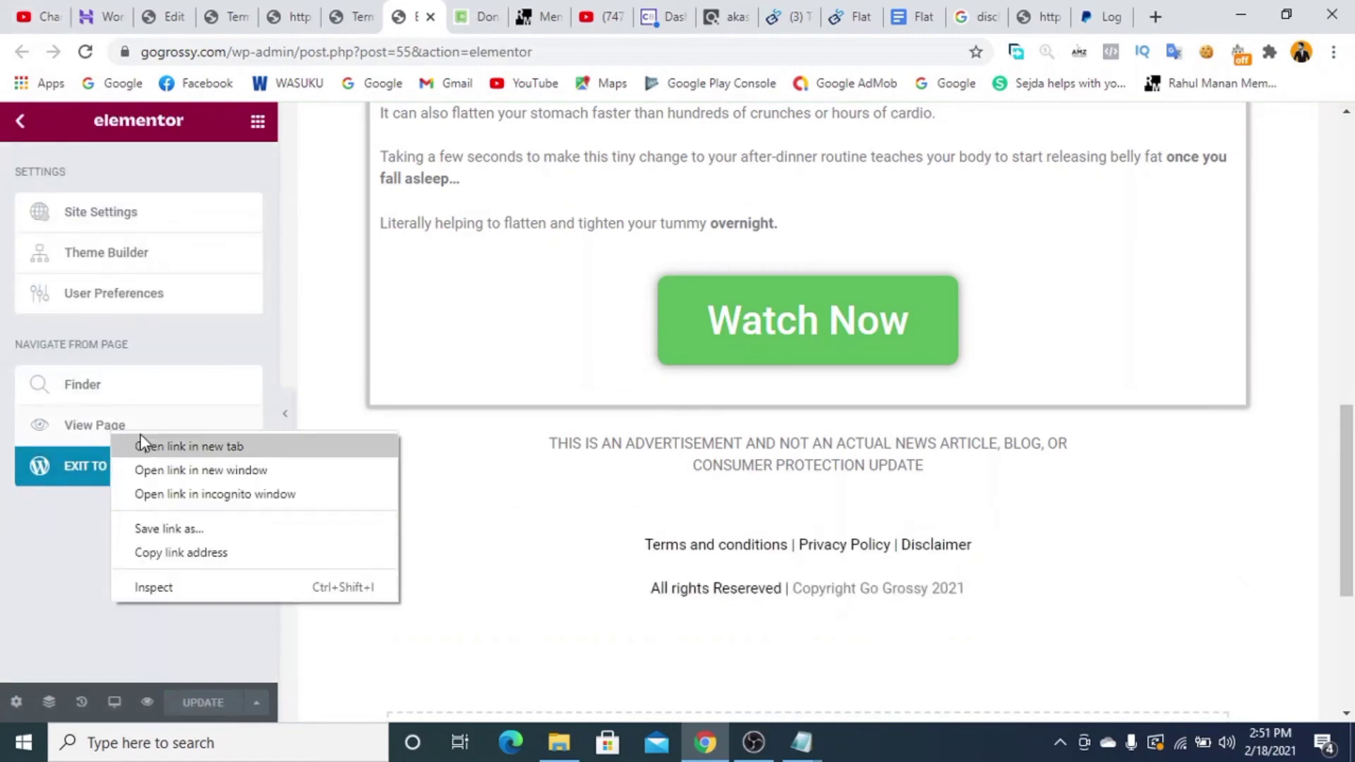
{"action": "left_click", "coordinate": [139, 446]}
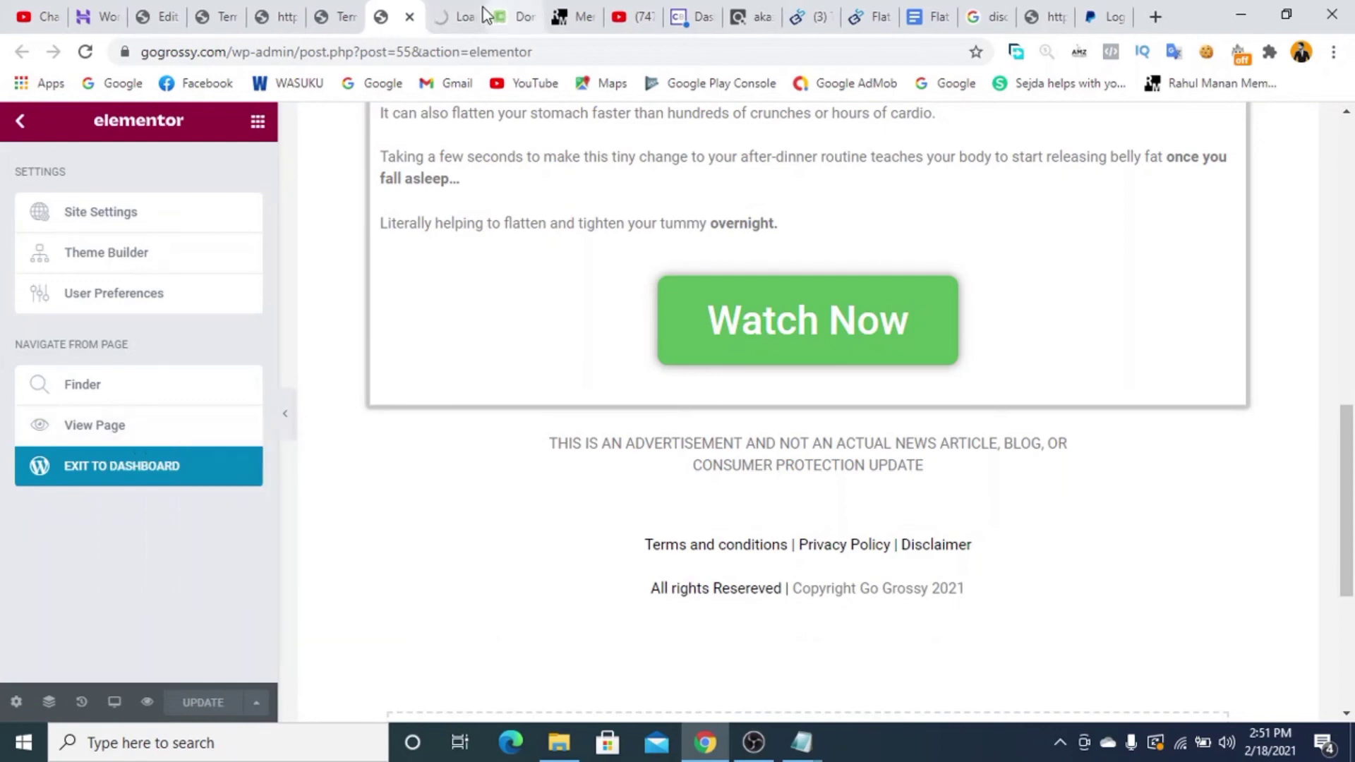
{"action": "left_click", "coordinate": [451, 17]}
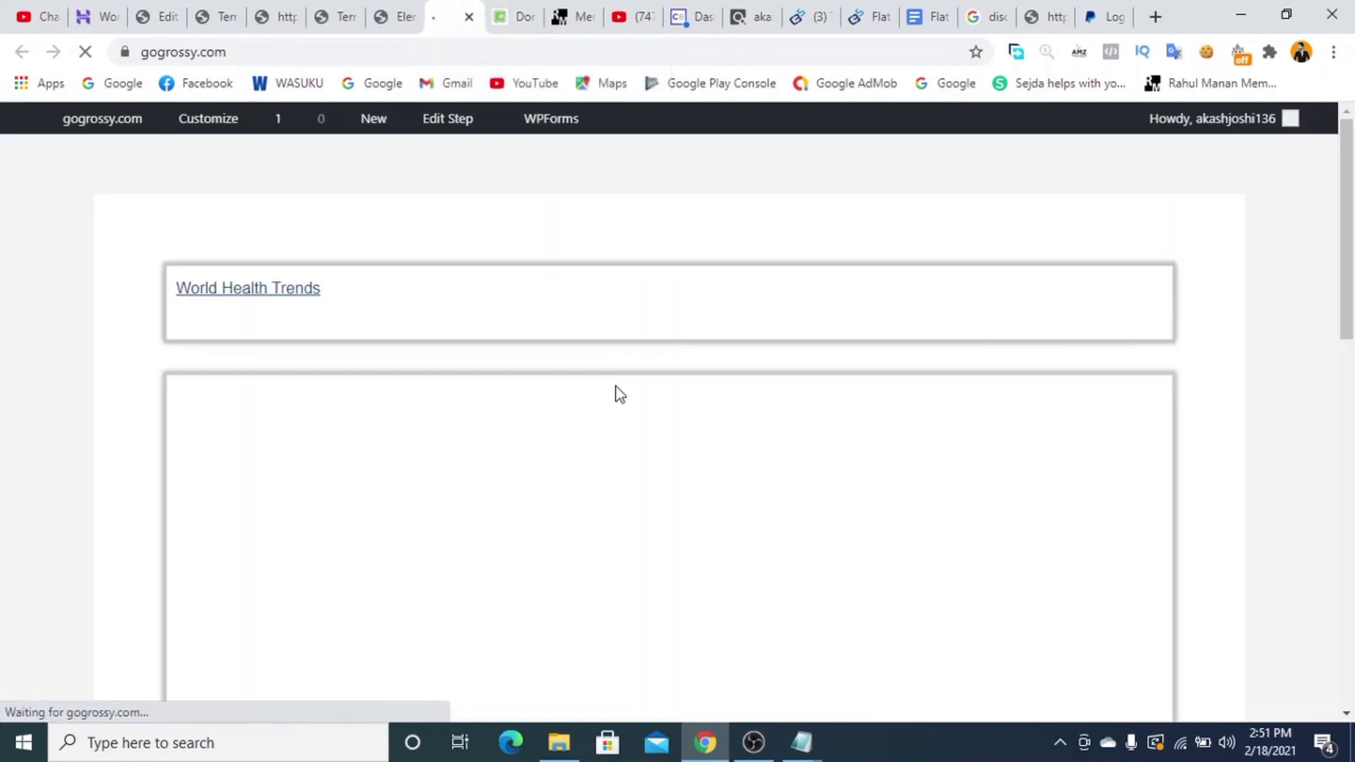
{"action": "scroll", "coordinate": [837, 397], "scroll_direction": "down", "scroll_amount": 8}
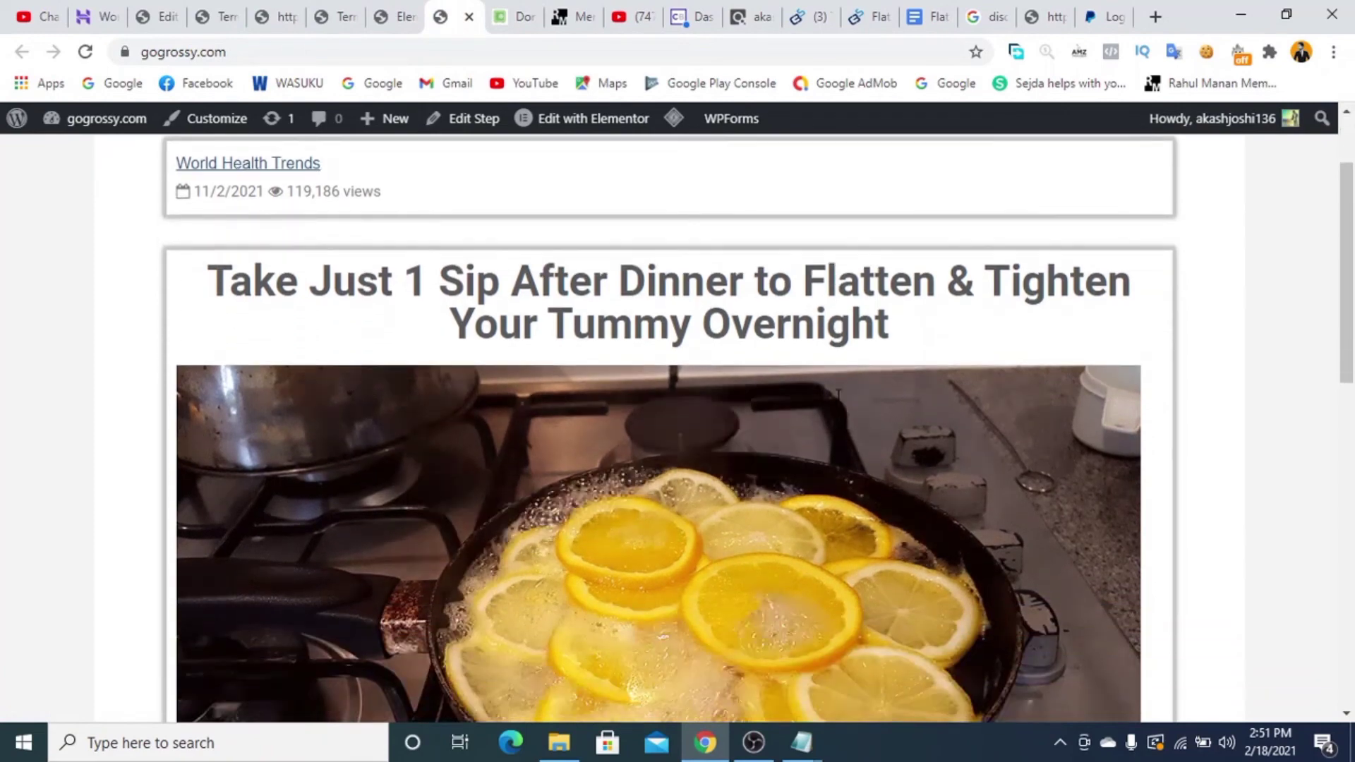
{"action": "scroll", "coordinate": [838, 405], "scroll_direction": "down", "scroll_amount": 5}
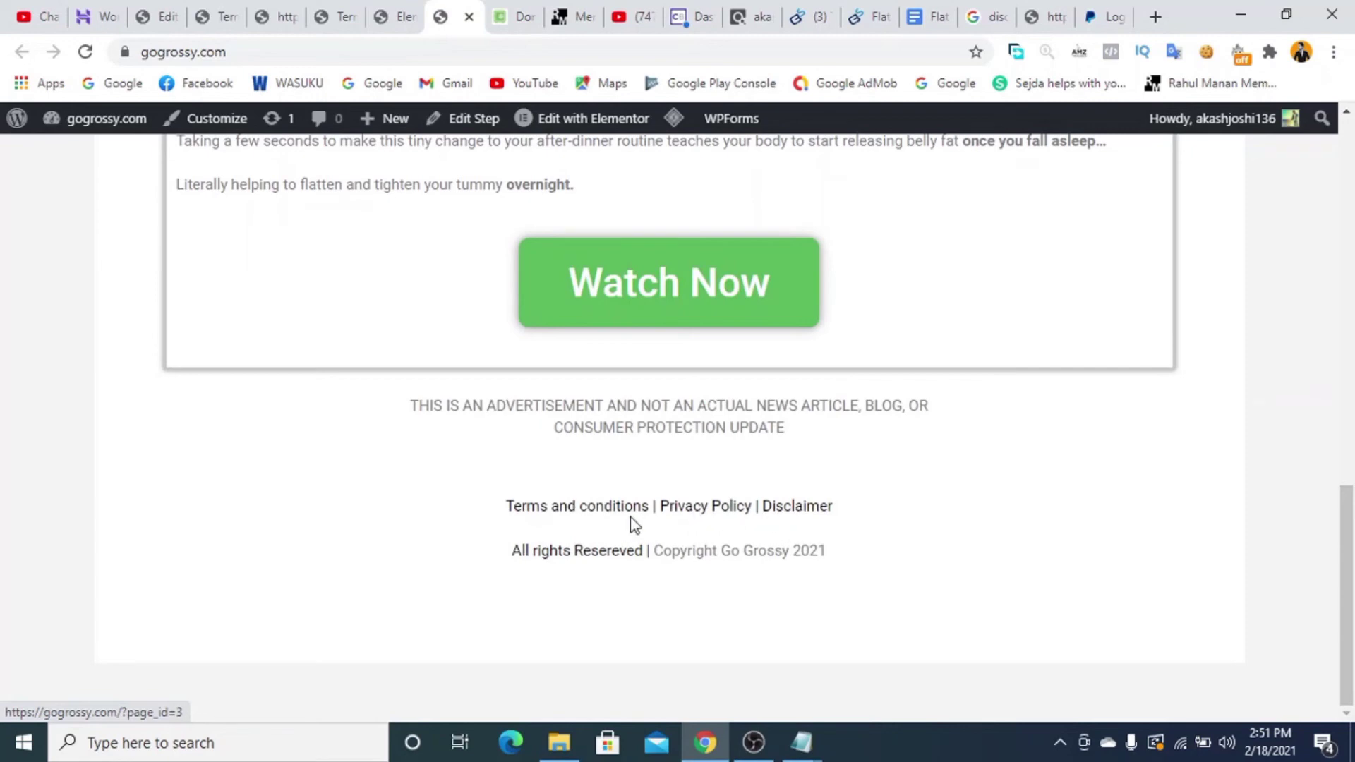
Check that the Terms and conditions and Privacy Policy footer links open their pages.
{"action": "left_click", "coordinate": [569, 521]}
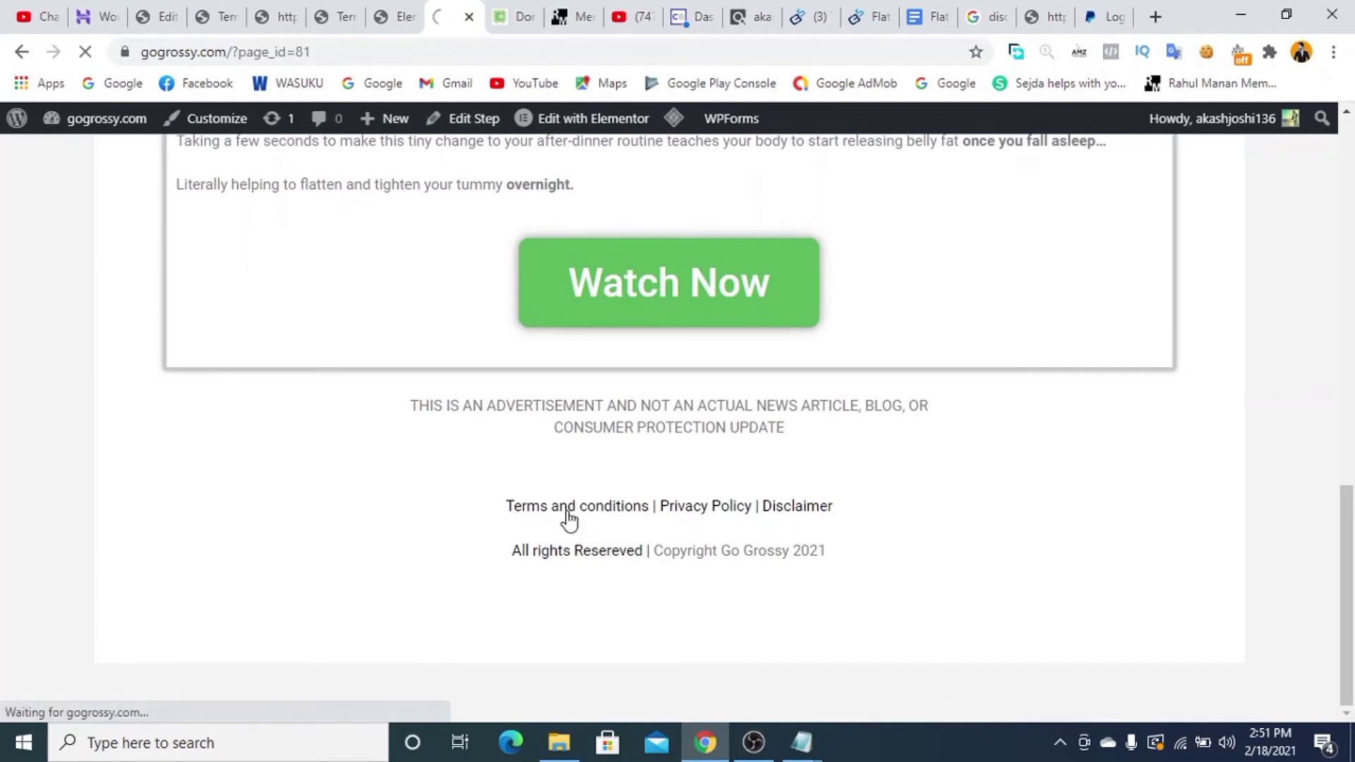
{"action": "scroll", "coordinate": [569, 521], "scroll_direction": "down", "scroll_amount": 12}
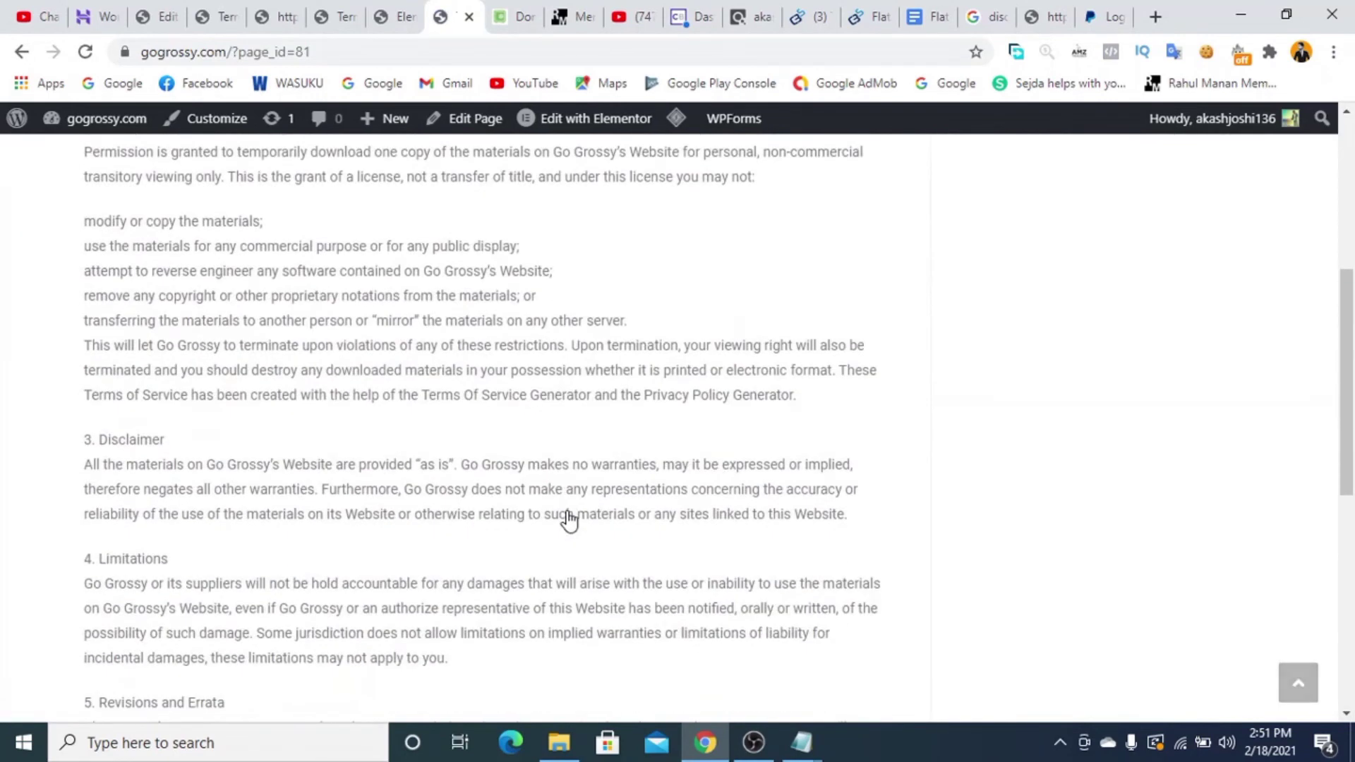
{"action": "scroll", "coordinate": [569, 521], "scroll_direction": "up", "scroll_amount": 12}
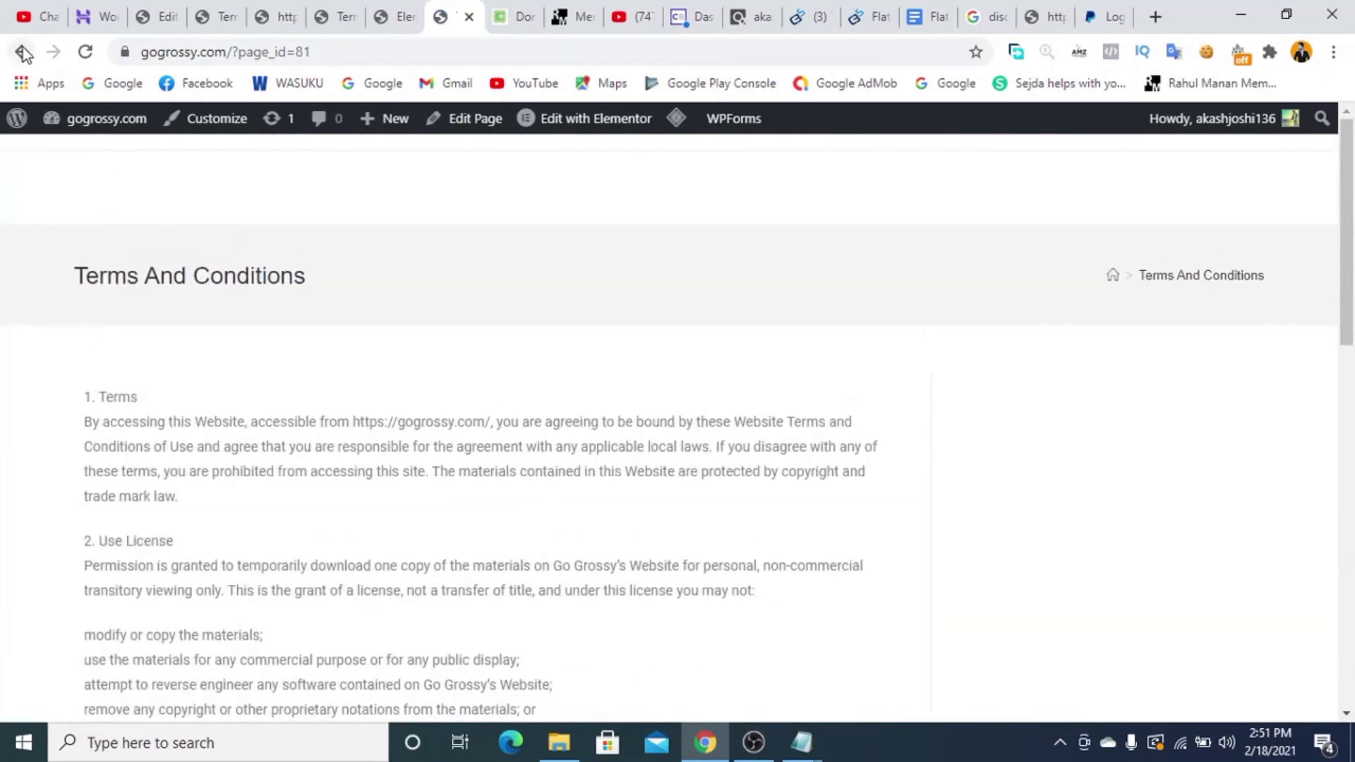
{"action": "left_click", "coordinate": [22, 52]}
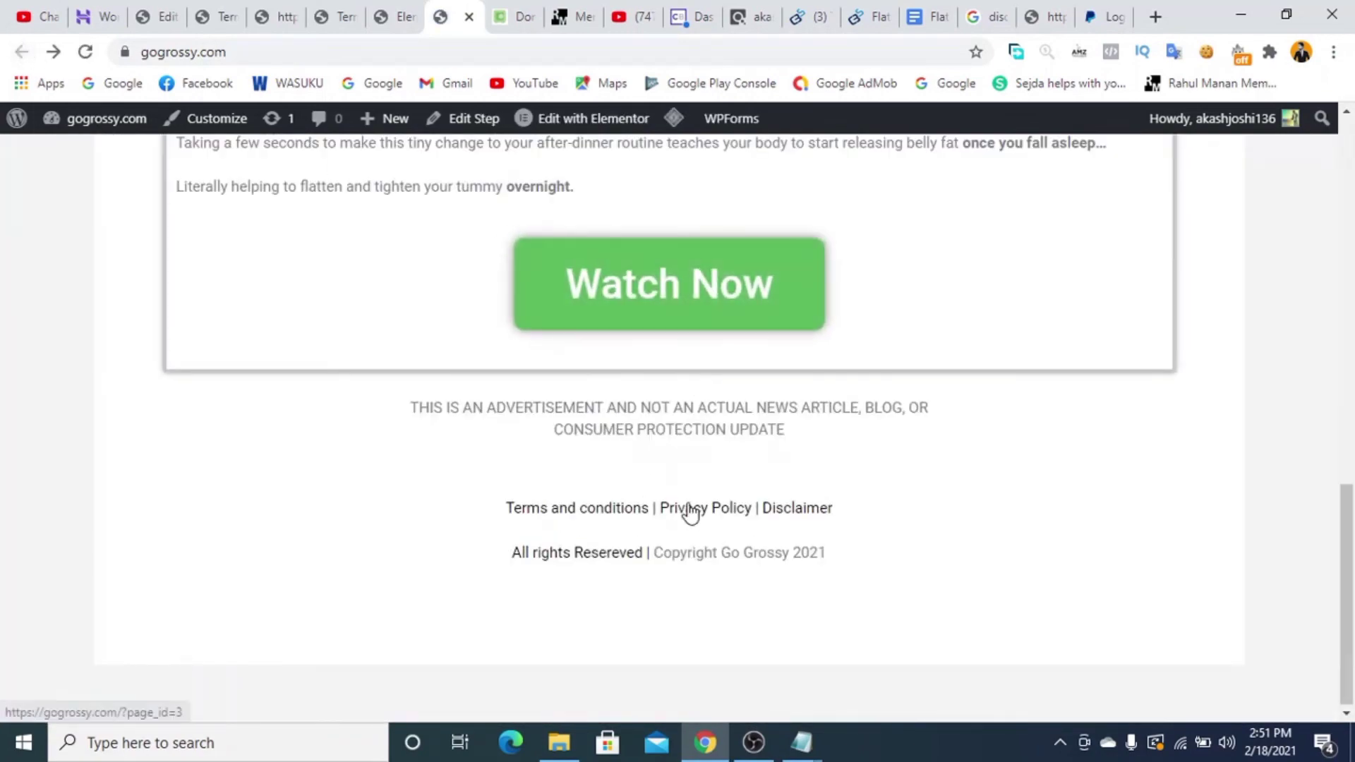
{"action": "left_click", "coordinate": [689, 509]}
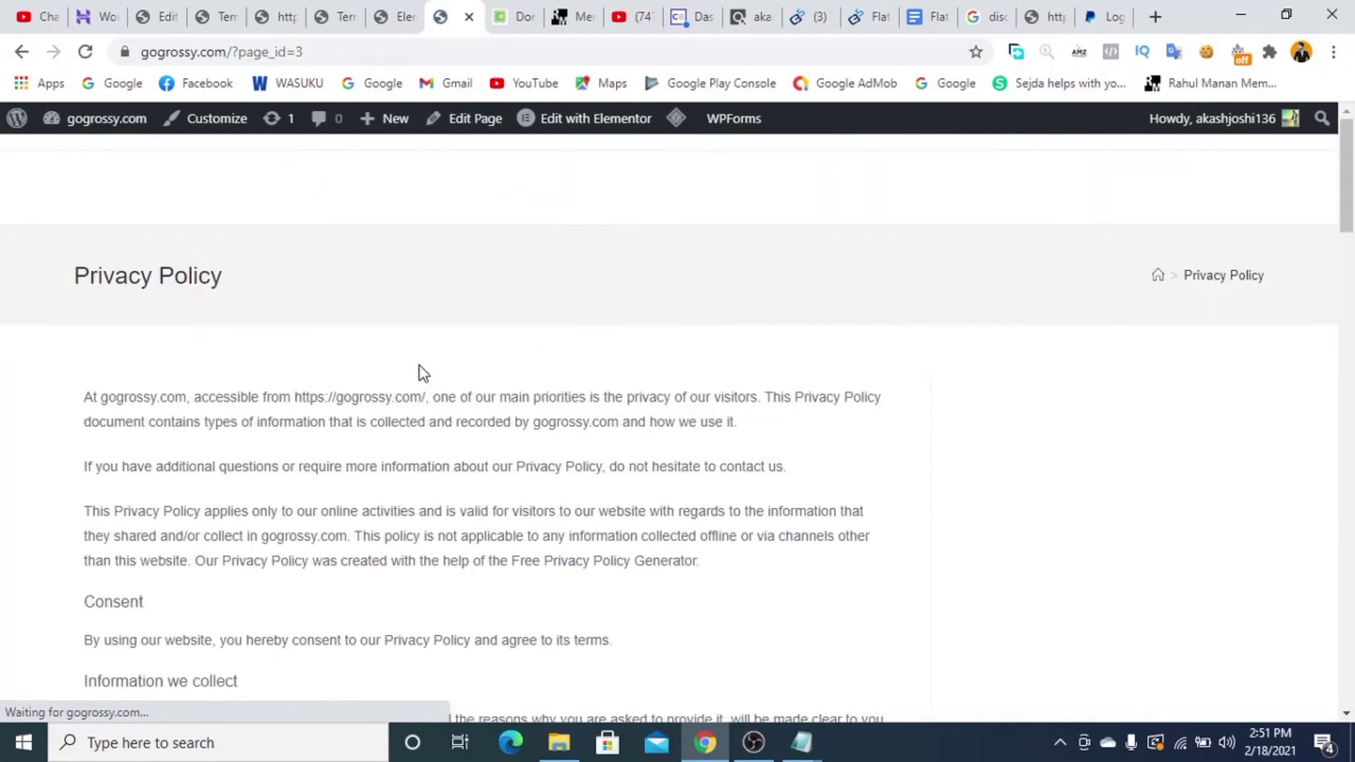
{"action": "scroll", "coordinate": [421, 369], "scroll_direction": "down", "scroll_amount": 15}
{"action": "scroll", "coordinate": [421, 365], "scroll_direction": "up", "scroll_amount": 10}
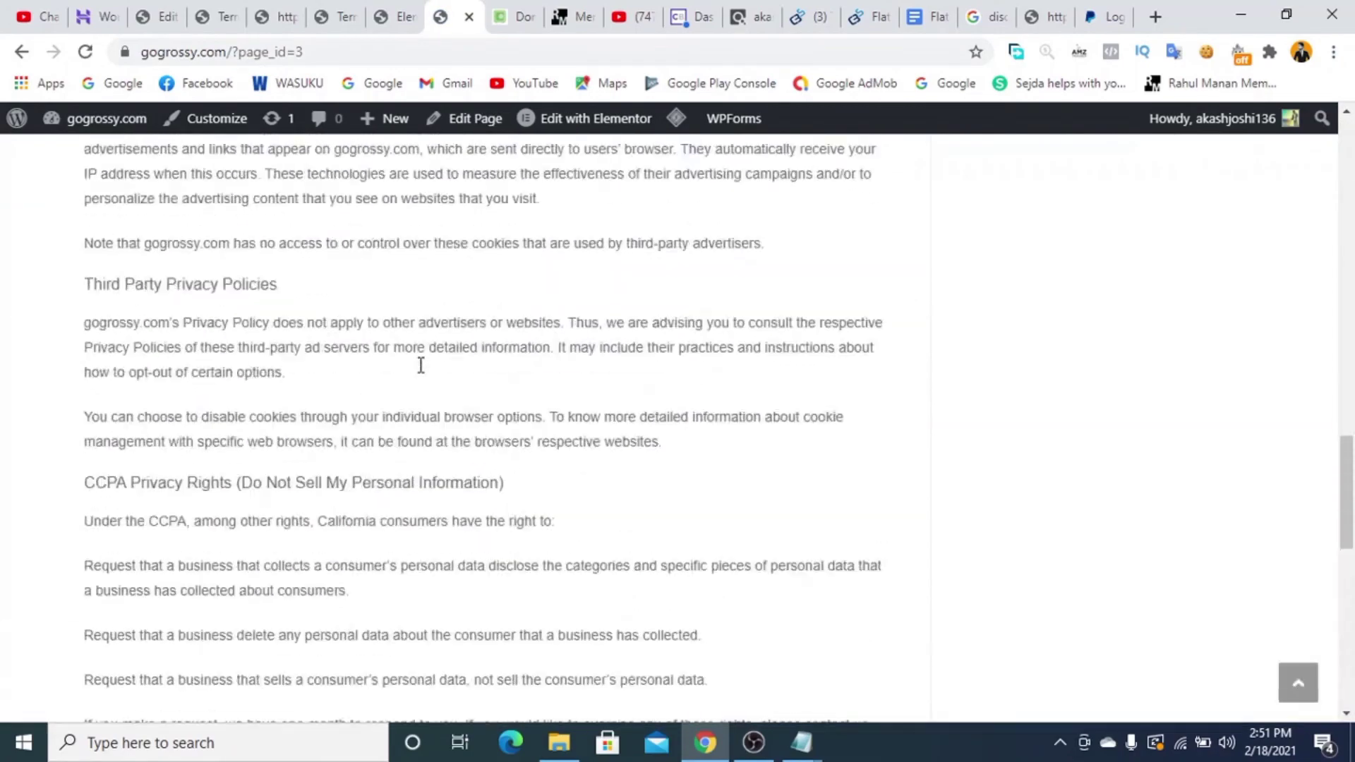
{"action": "left_click", "coordinate": [23, 60]}
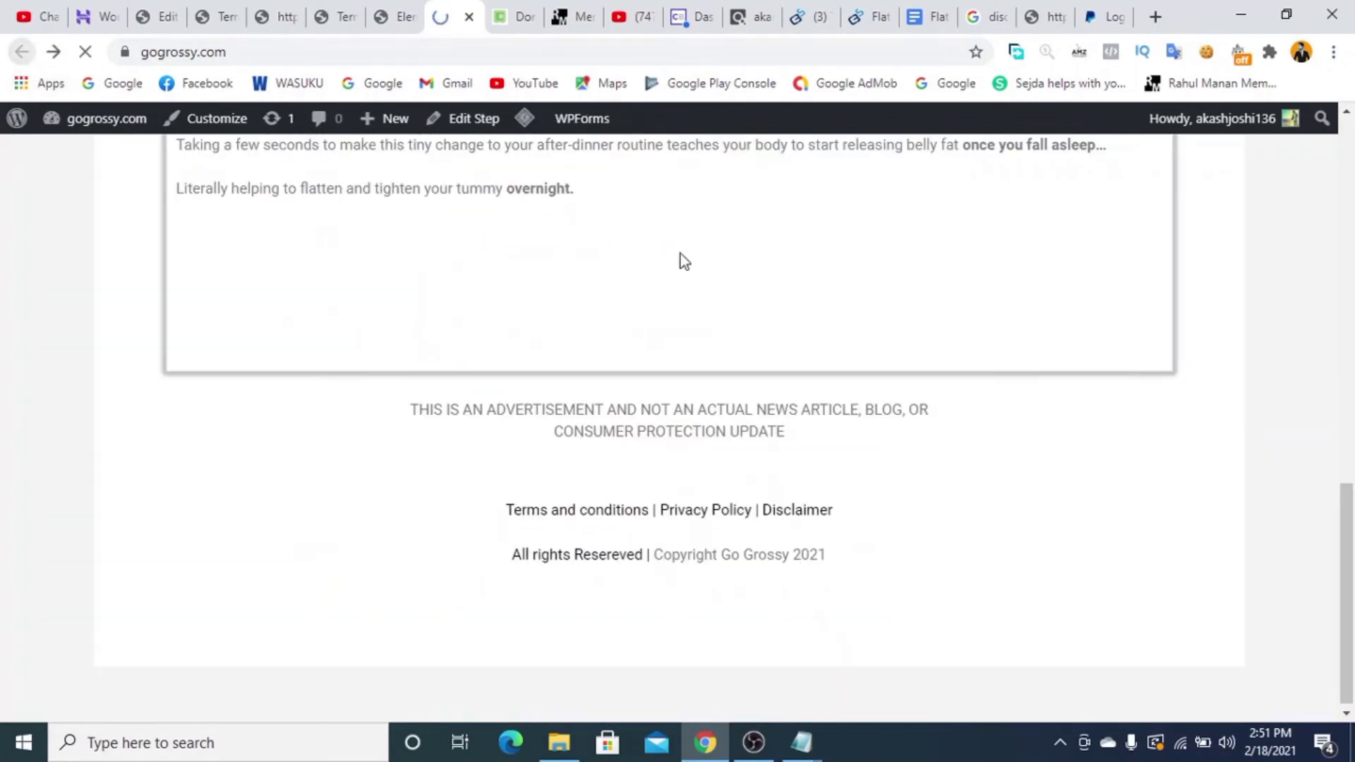
Follow the Disclaimer footer link and review the Disclaimer page.
{"action": "left_click", "coordinate": [811, 509]}
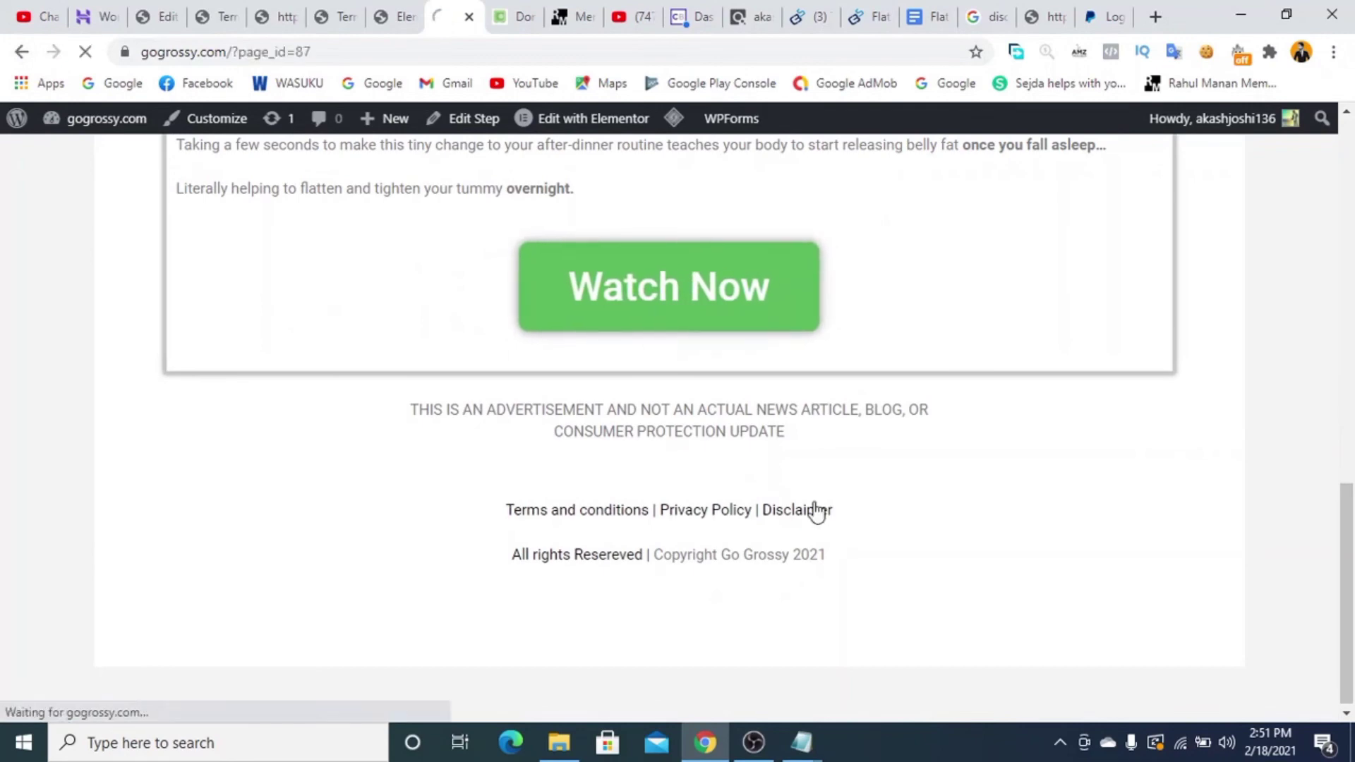
{"action": "scroll", "coordinate": [544, 455], "scroll_direction": "down", "scroll_amount": 5}
{"action": "scroll", "coordinate": [545, 449], "scroll_direction": "up", "scroll_amount": 5}
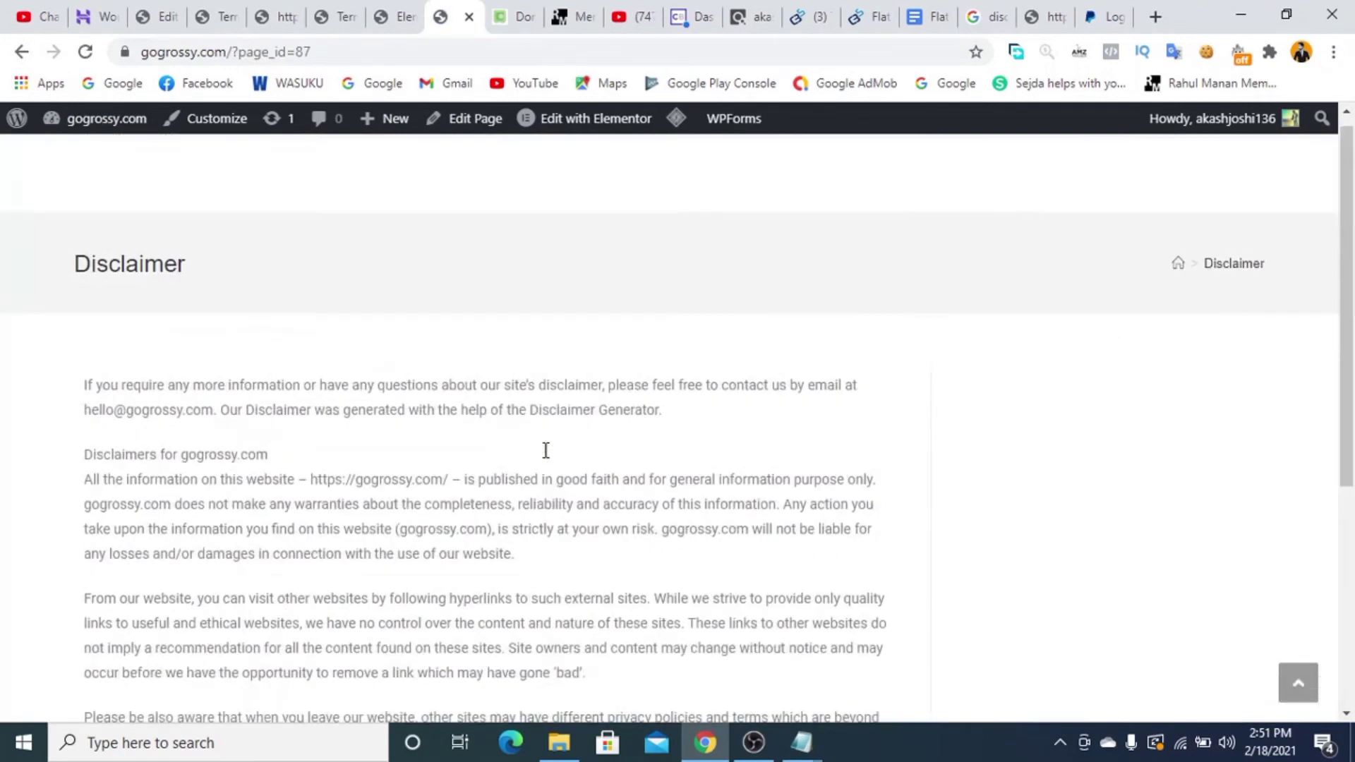
Go back to the landing page and review the footer's links and 'All rights reserved' line.
{"action": "left_click", "coordinate": [21, 53]}
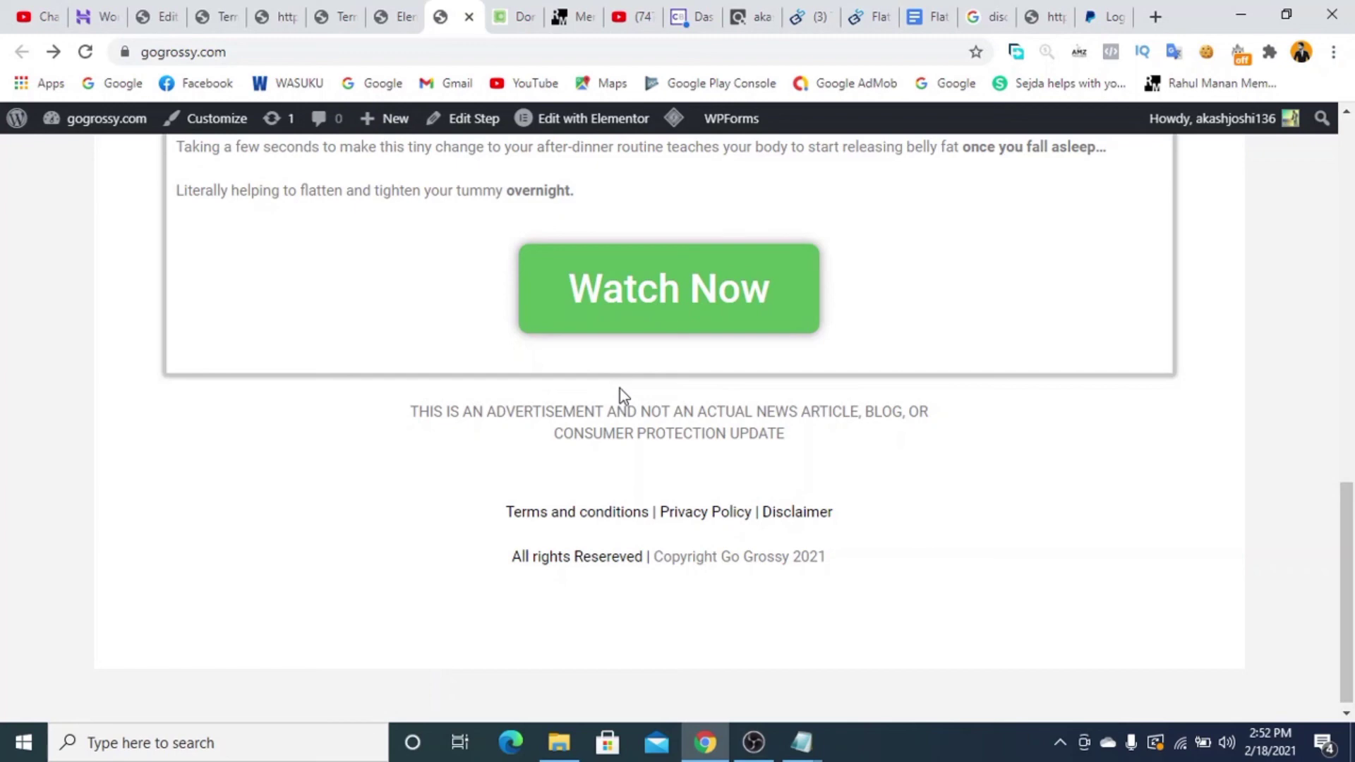
{"action": "scroll", "coordinate": [620, 388], "scroll_direction": "up", "scroll_amount": 15}
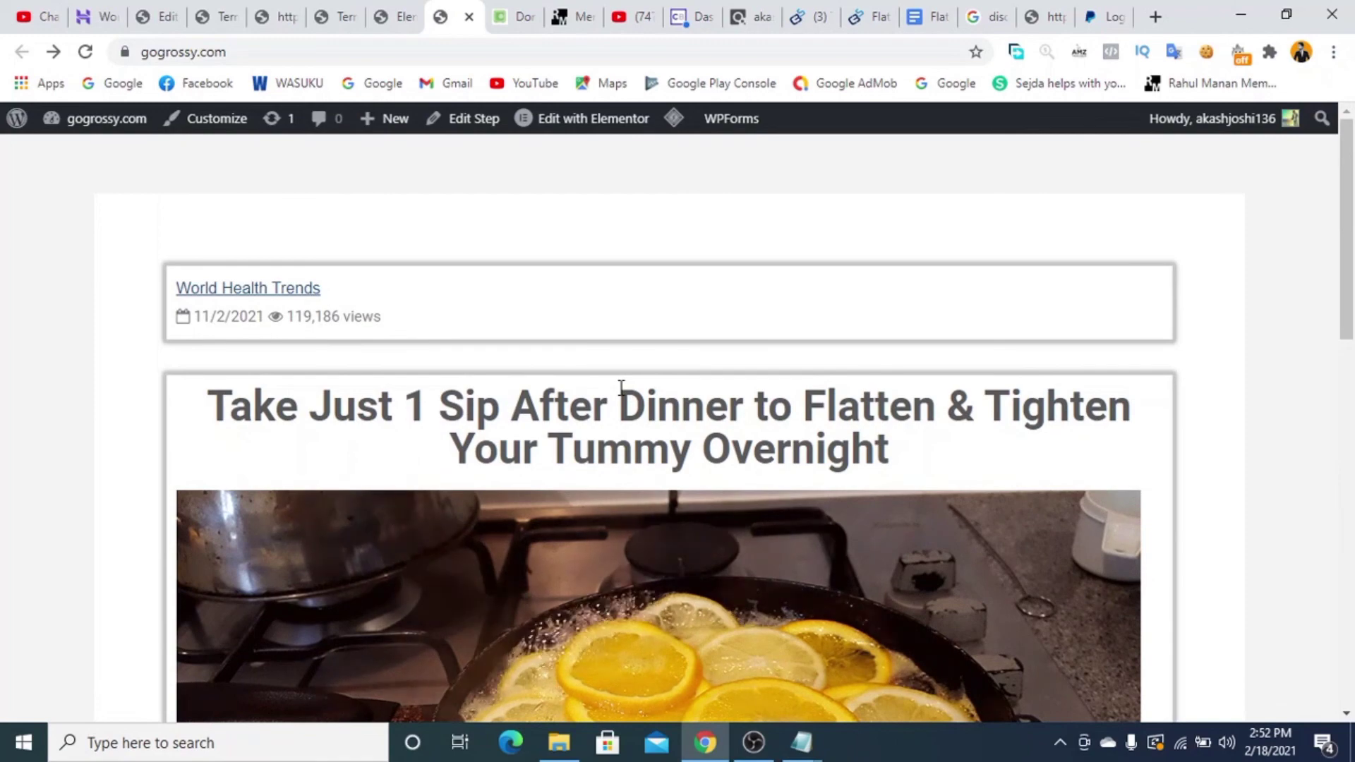
{"action": "scroll", "coordinate": [621, 387], "scroll_direction": "down", "scroll_amount": 15}
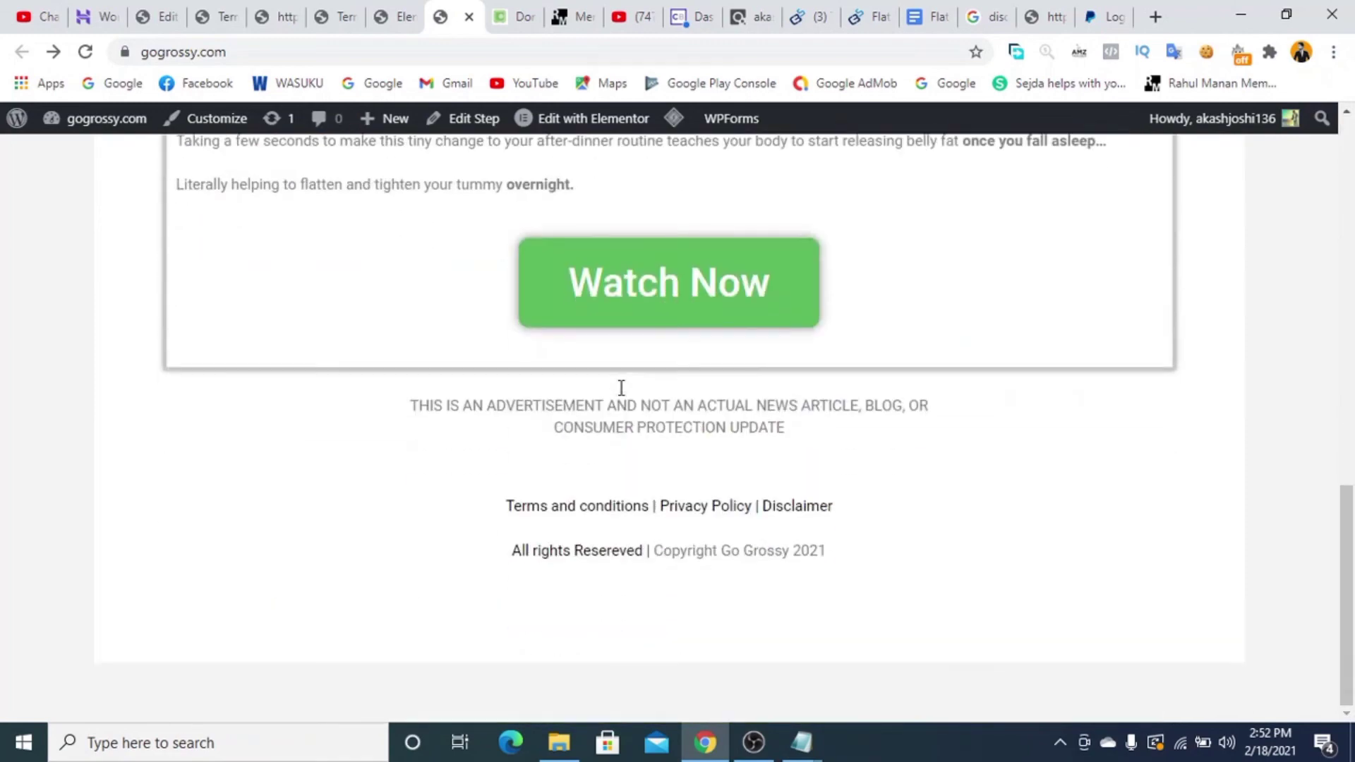